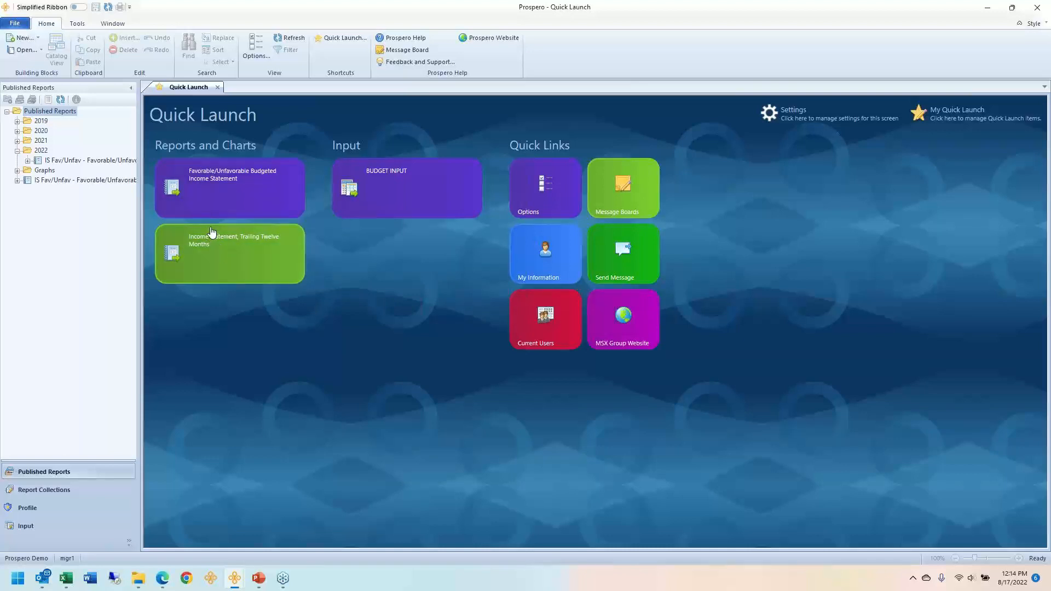
Open the Favorable/Unfavorable Budgeted Income Statement report and set its Company option to 1, Prospero US
{"action": "left_click", "coordinate": [196, 198]}
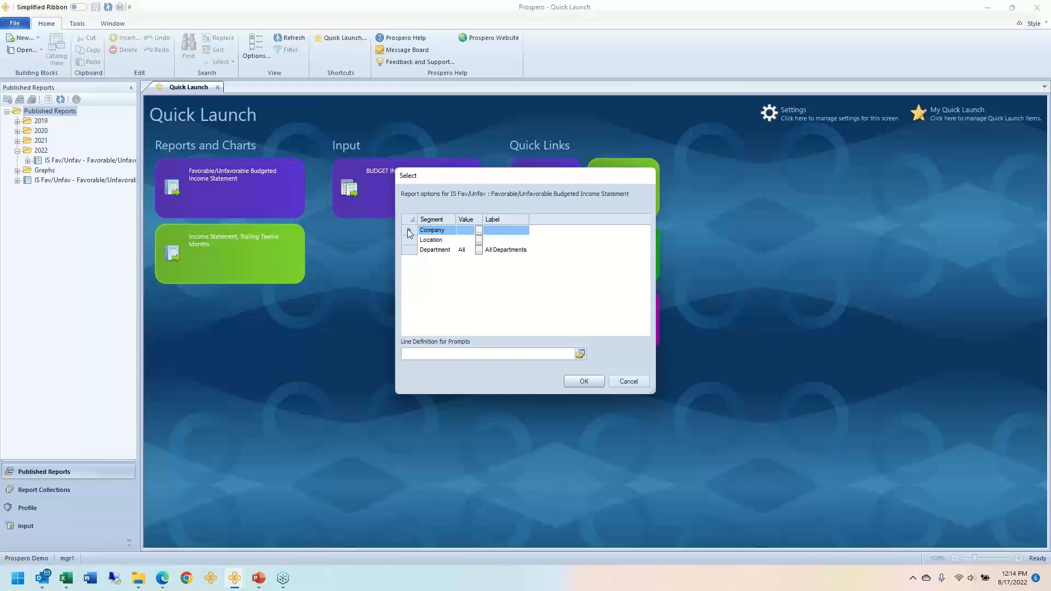
{"action": "left_click", "coordinate": [479, 232]}
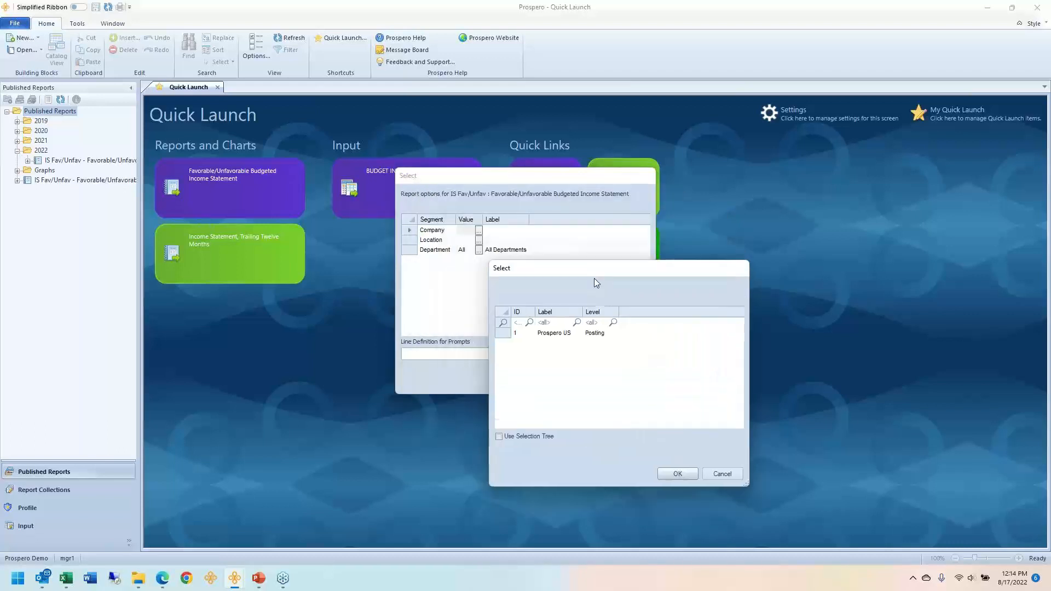
{"action": "left_click", "coordinate": [527, 347]}
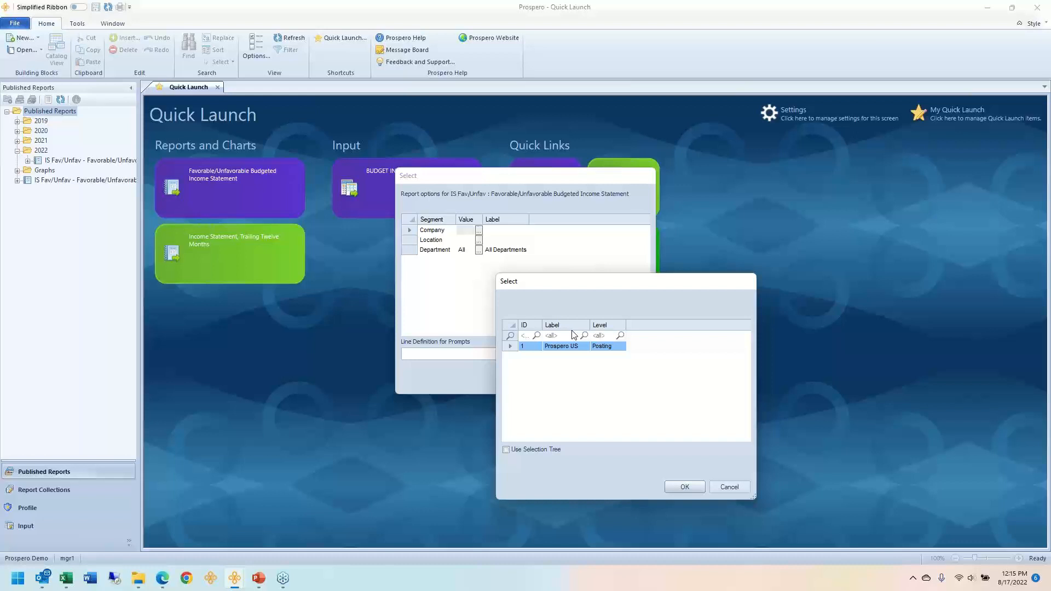
{"action": "left_click", "coordinate": [684, 487]}
Set the report's Location segment to 41000, Denver Services
{"action": "left_click", "coordinate": [407, 243]}
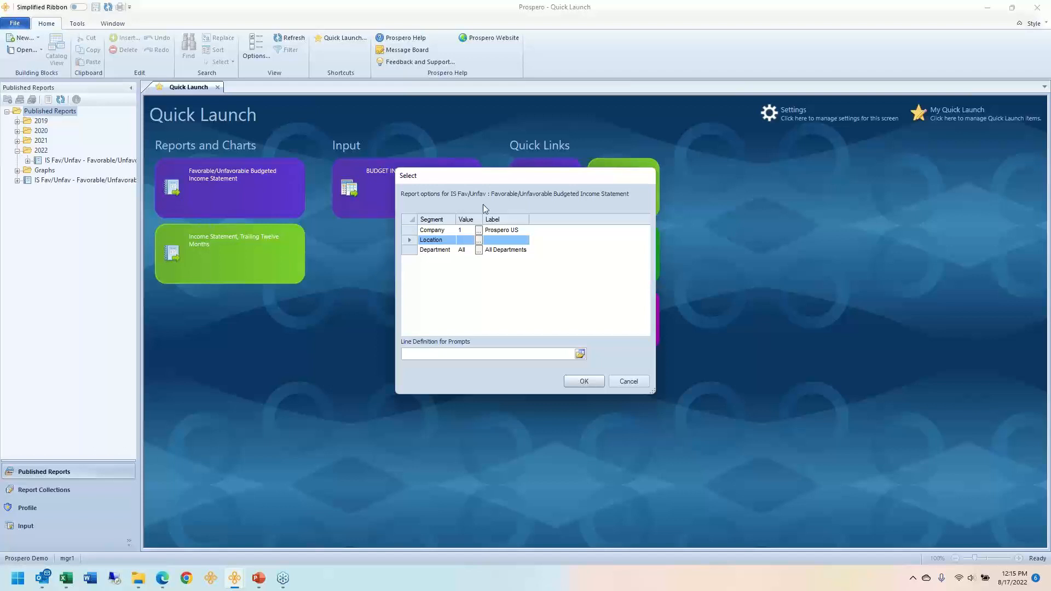
{"action": "left_click", "coordinate": [479, 244]}
{"action": "left_click_drag", "start_coordinate": [518, 180], "coordinate": [675, 270]}
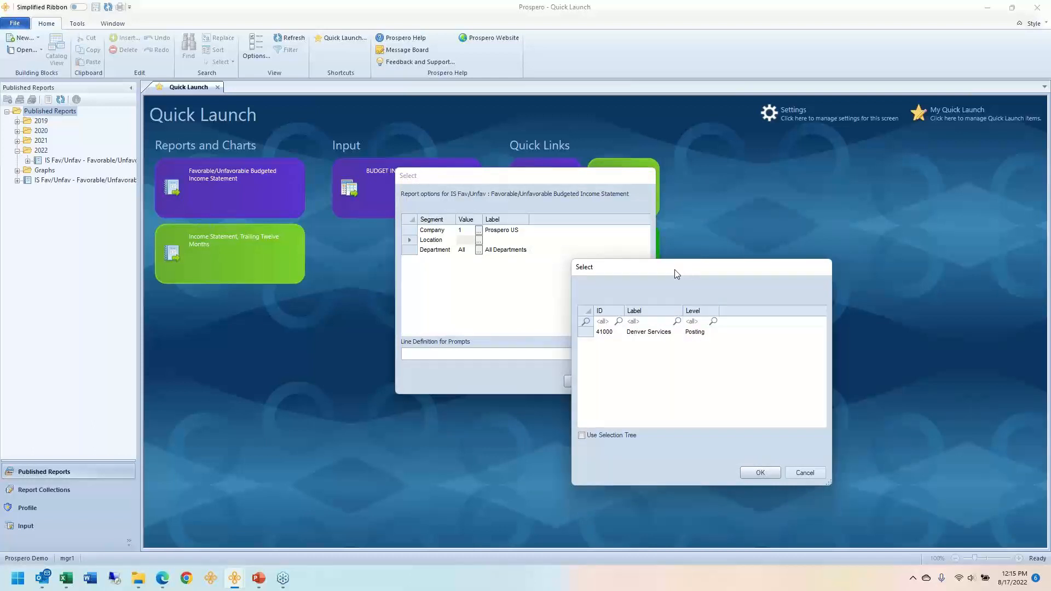
{"action": "left_click", "coordinate": [609, 335]}
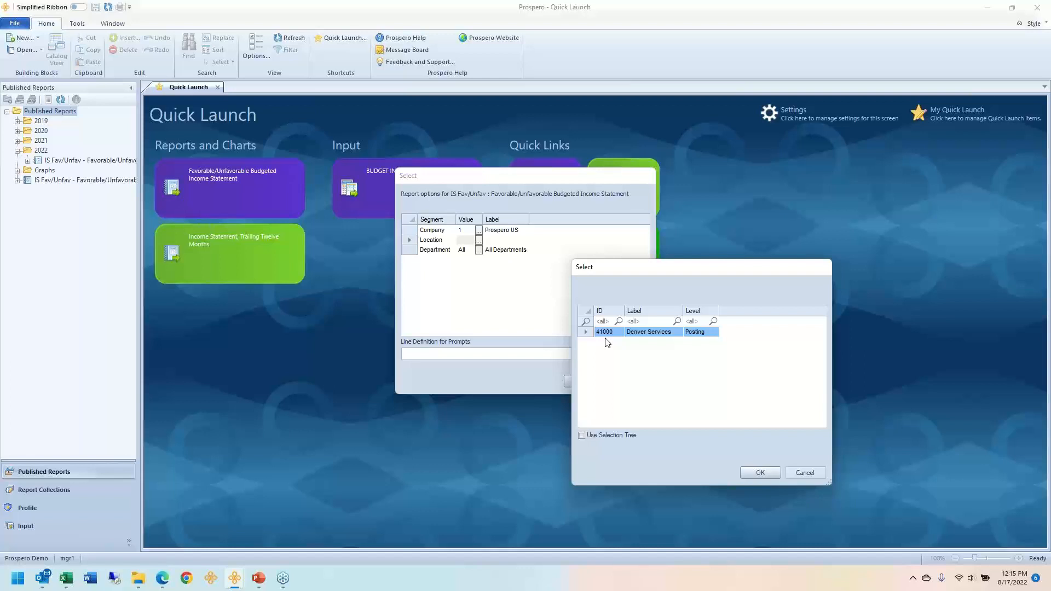
{"action": "left_click", "coordinate": [763, 475]}
Choose All Departments for the Department segment from the expanded selection tree and run the report
{"action": "left_click", "coordinate": [408, 251]}
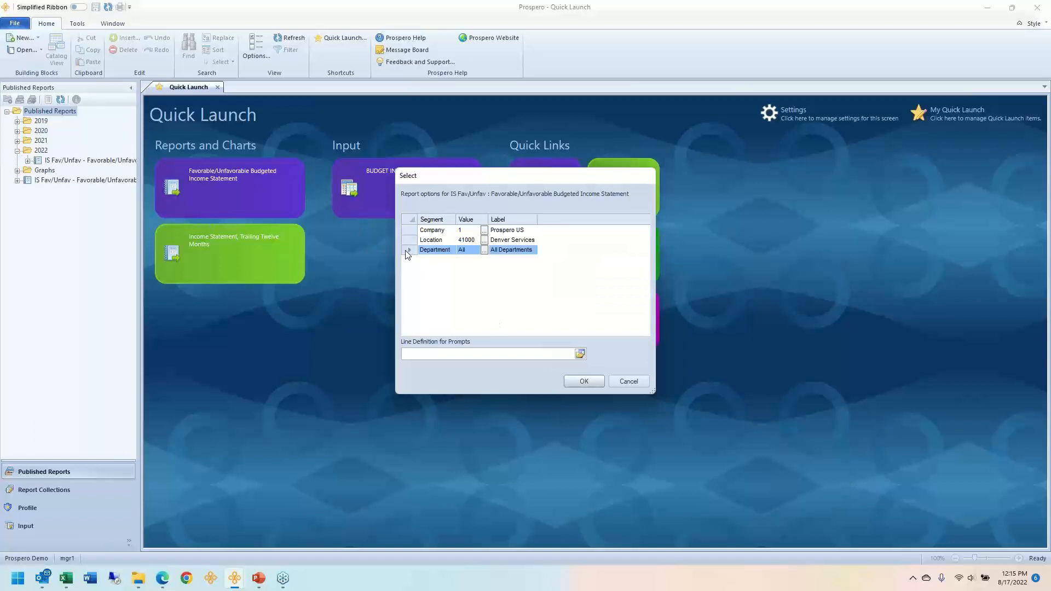
{"action": "left_click", "coordinate": [485, 252]}
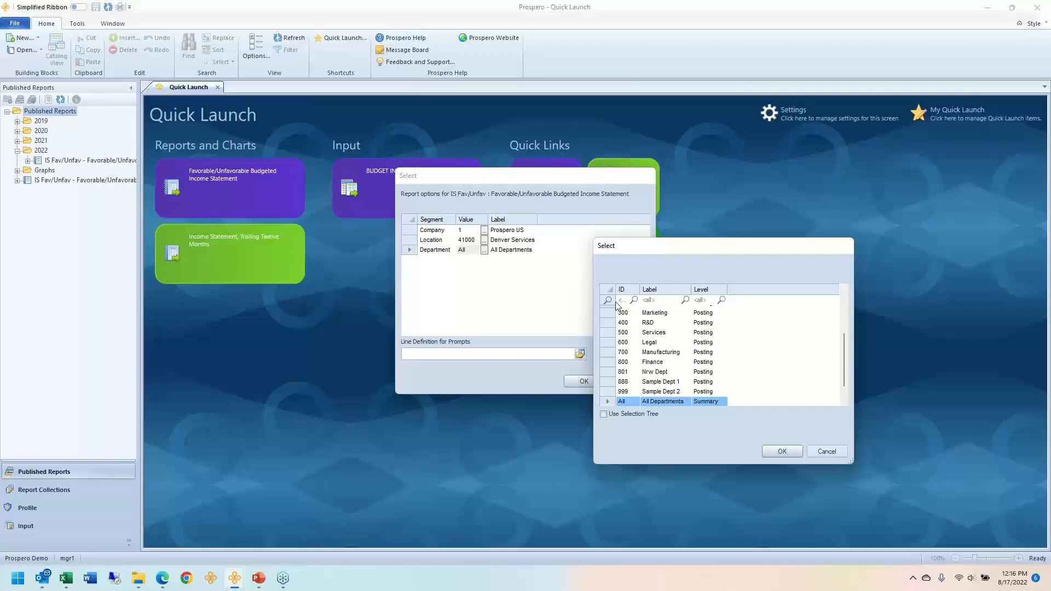
{"action": "scroll", "coordinate": [644, 327], "scroll_direction": "up", "scroll_amount": 2}
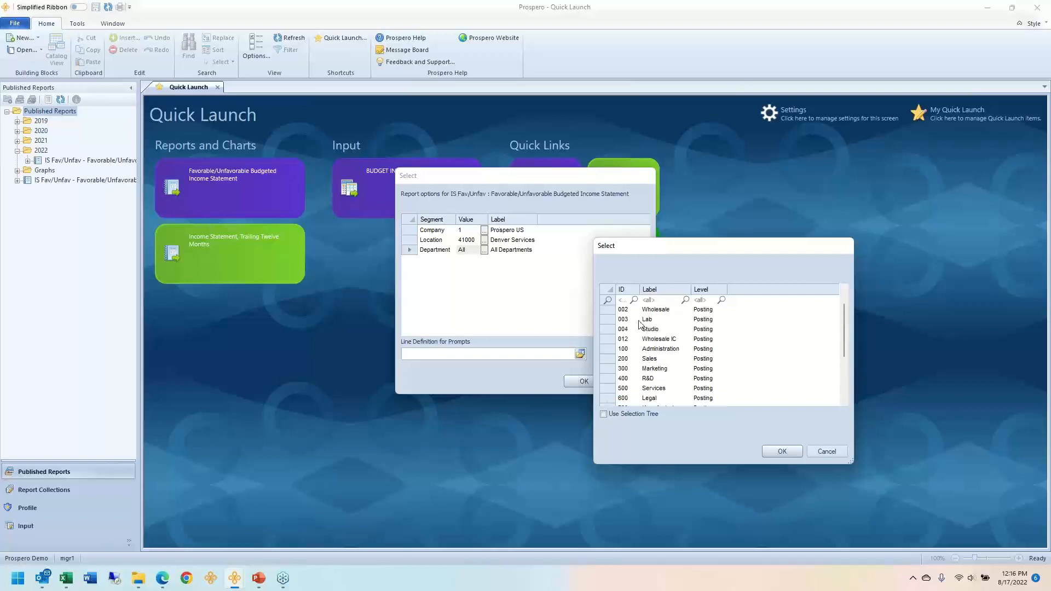
{"action": "left_click", "coordinate": [605, 414]}
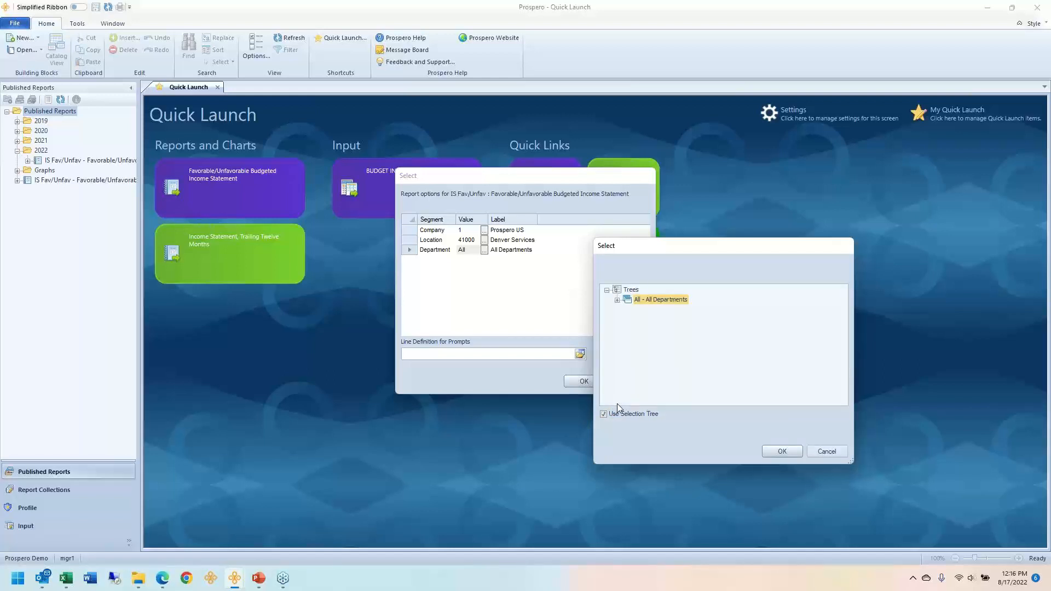
{"action": "left_click", "coordinate": [617, 300]}
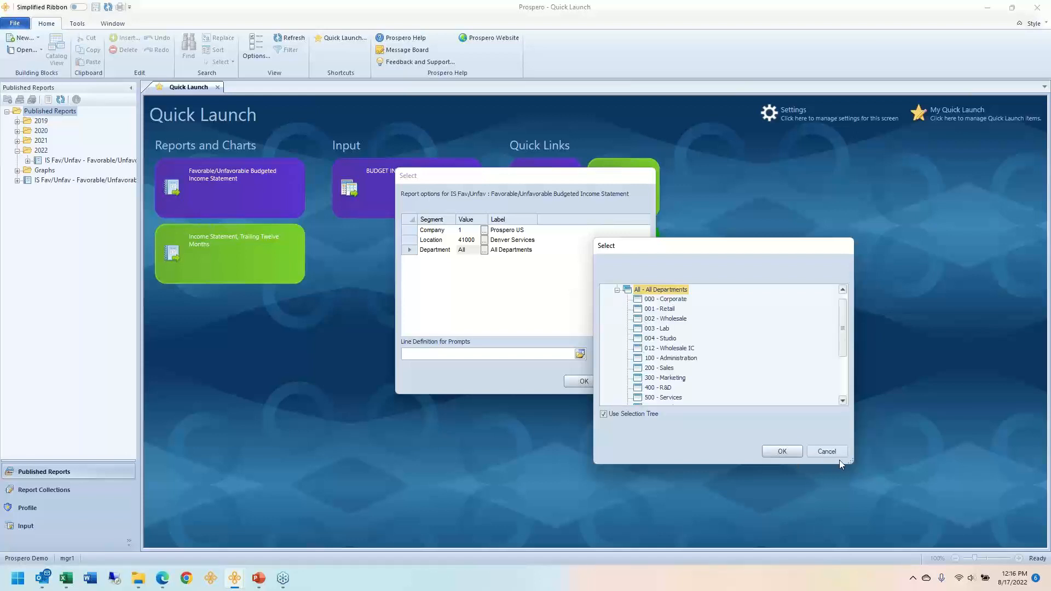
{"action": "left_click_drag", "start_coordinate": [851, 463], "coordinate": [856, 563]}
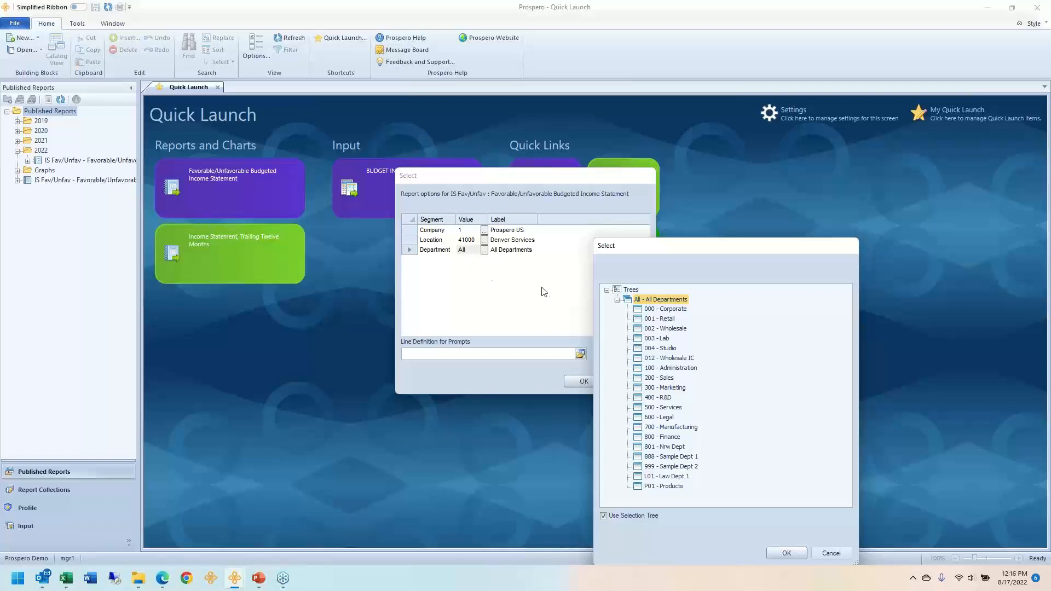
{"action": "left_click", "coordinate": [775, 550]}
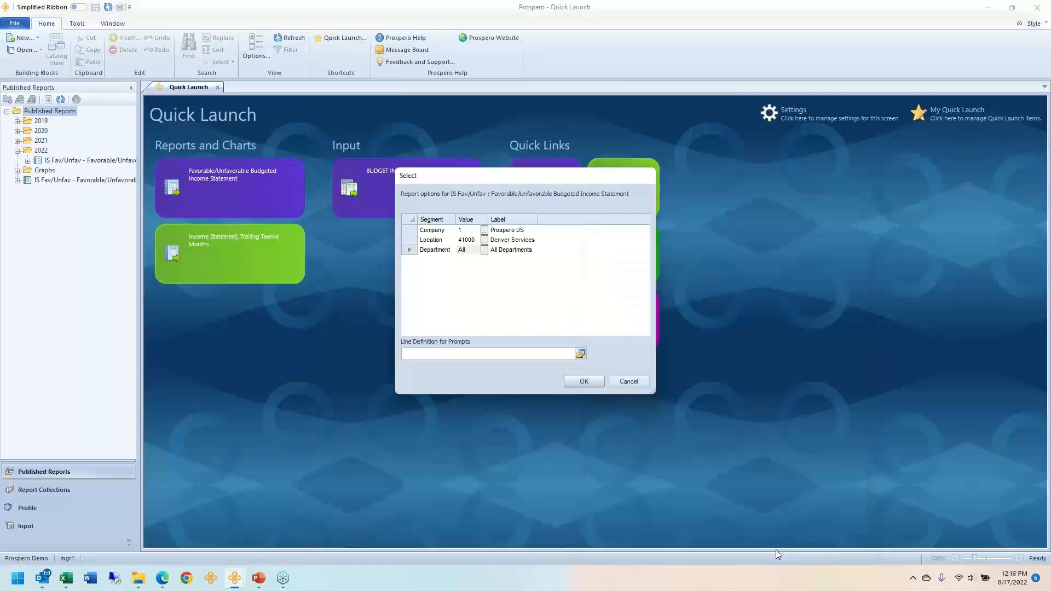
{"action": "left_click", "coordinate": [585, 383]}
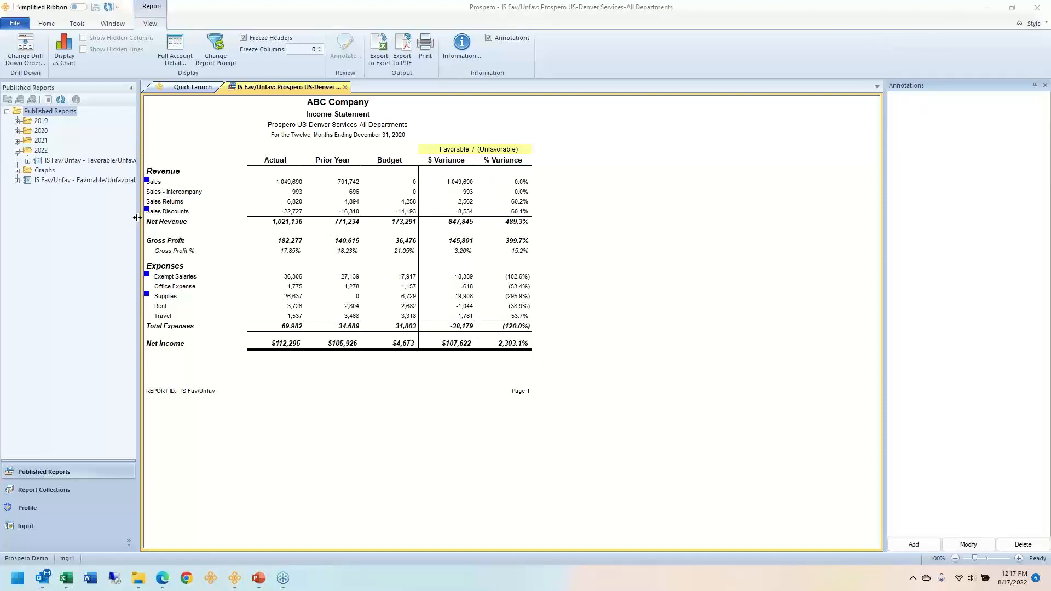
Review both existing annotations attached to the Sales line under Revenue
{"action": "mouse_move", "coordinate": [148, 186]}
{"action": "left_click", "coordinate": [162, 182]}
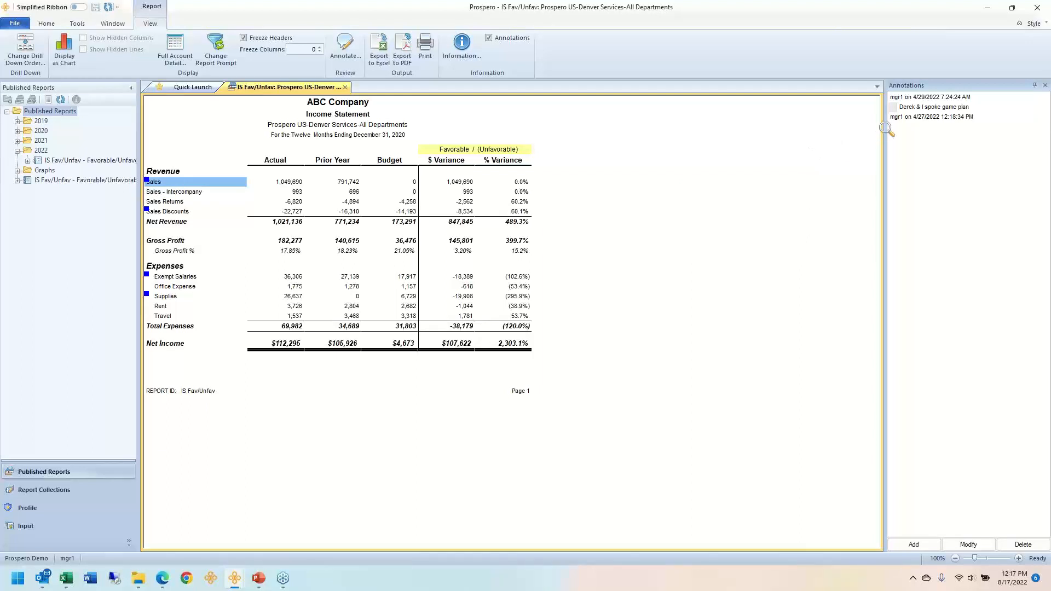
{"action": "left_click", "coordinate": [916, 118]}
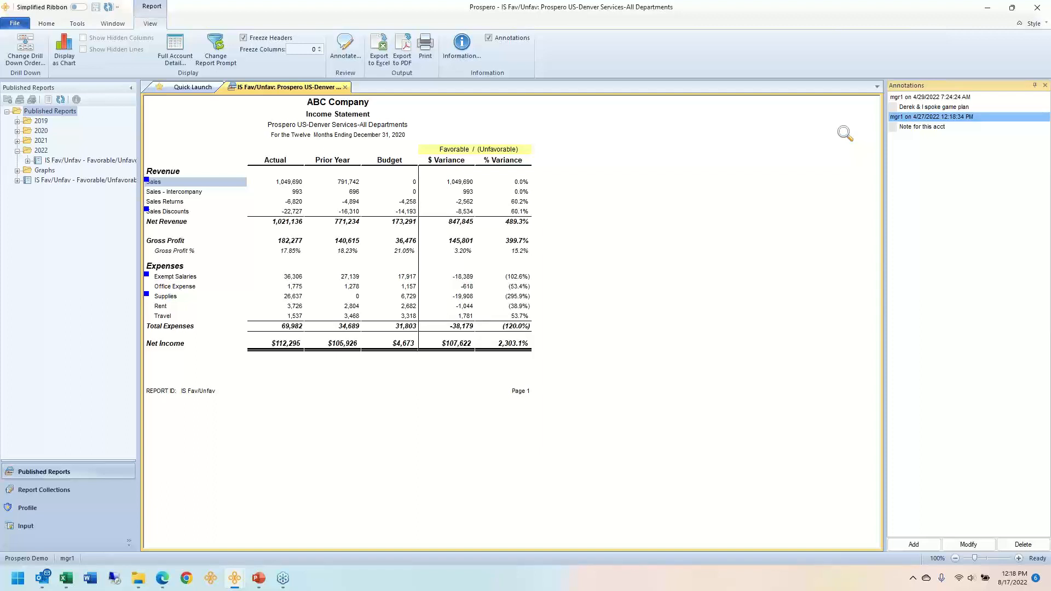
{"action": "left_click", "coordinate": [900, 100]}
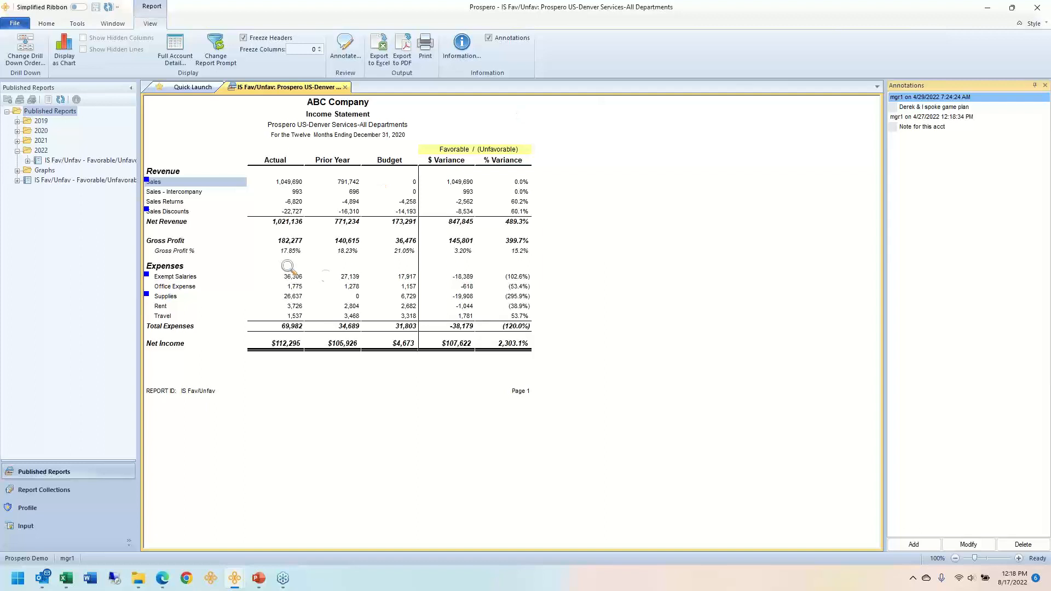
{"action": "left_click", "coordinate": [300, 287]}
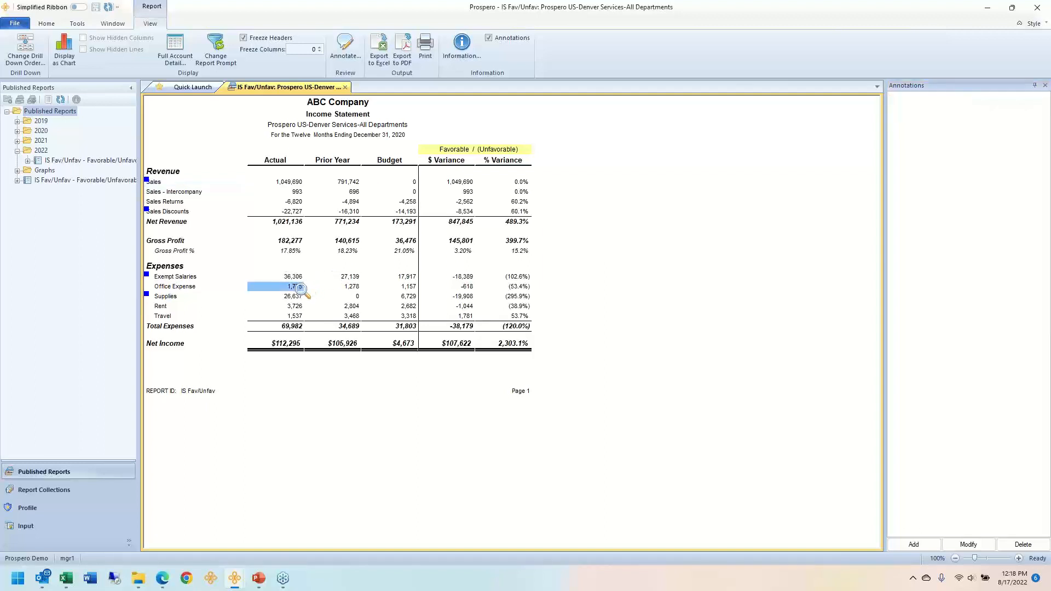
{"action": "right_click", "coordinate": [290, 296]}
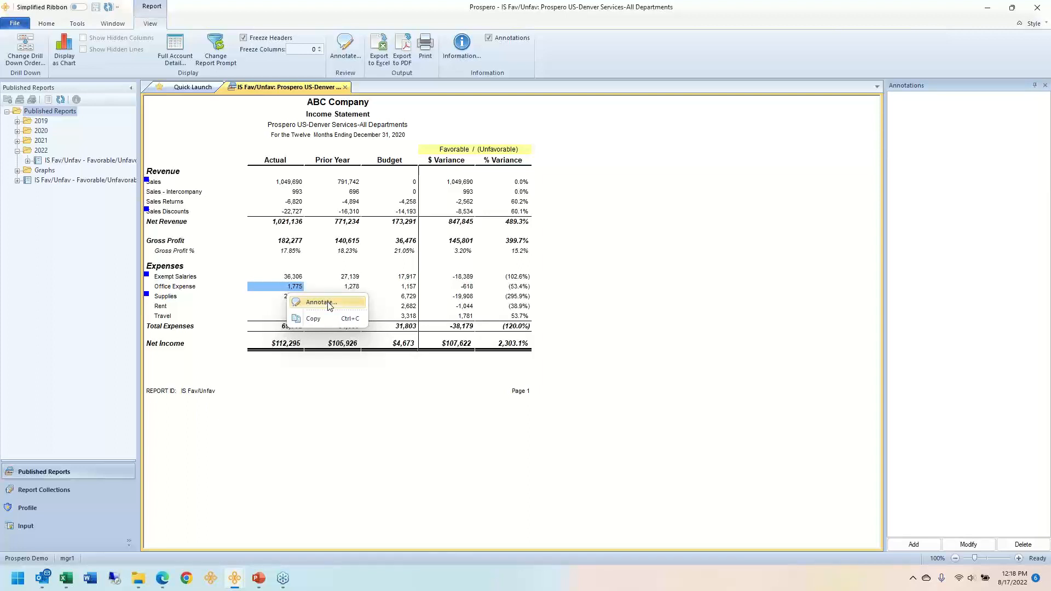
{"action": "left_click", "coordinate": [321, 302]}
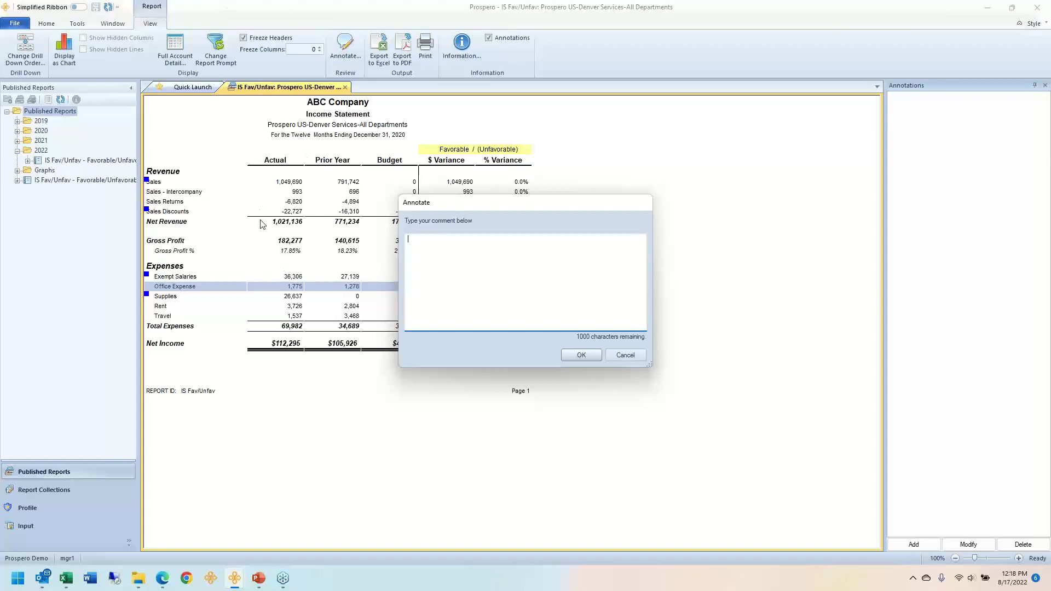
{"action": "left_click", "coordinate": [627, 355]}
Display the income statement as a chart and drill down into the Net Revenue slice of the Actual pie
{"action": "left_click", "coordinate": [170, 212]}
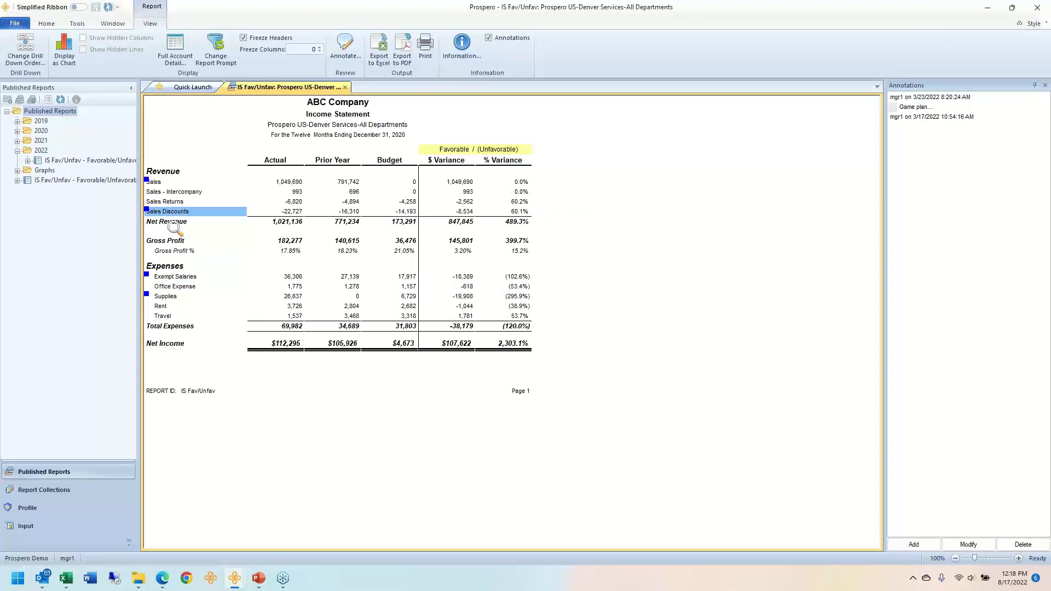
{"action": "left_click", "coordinate": [63, 69]}
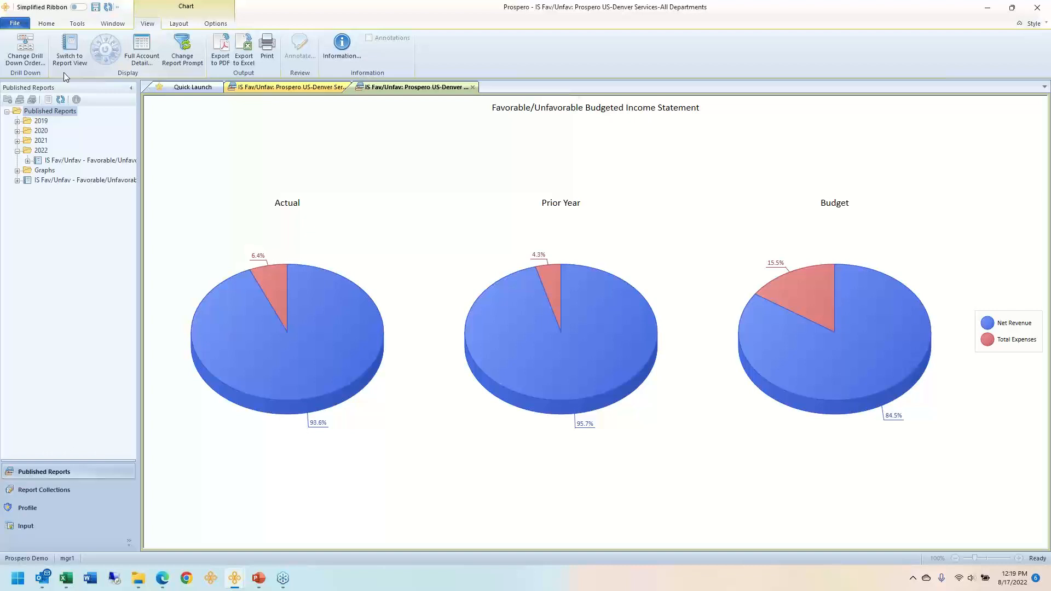
{"action": "mouse_move", "coordinate": [316, 335]}
{"action": "double_click", "coordinate": [296, 331]}
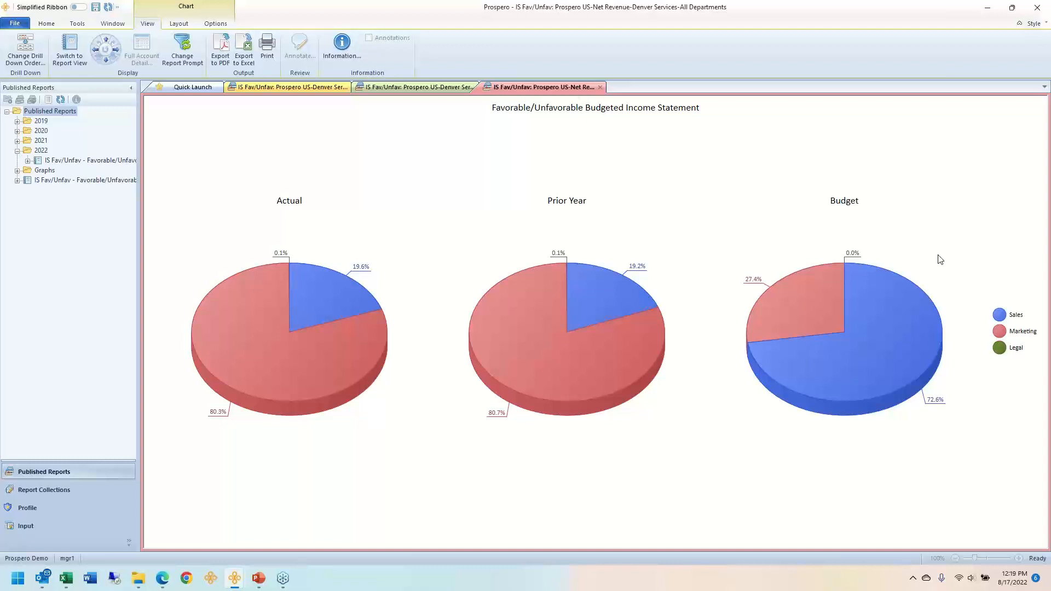
Switch the Net Revenue drill-down chart to report view and check its Sales, Marketing and Legal department lines
{"action": "left_click", "coordinate": [67, 61]}
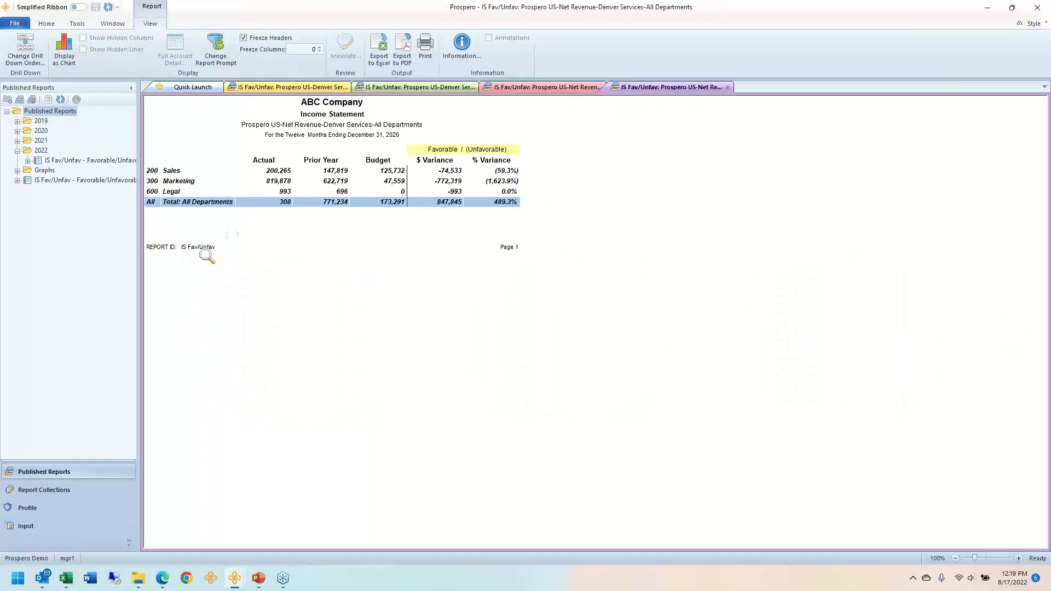
{"action": "left_click", "coordinate": [315, 127]}
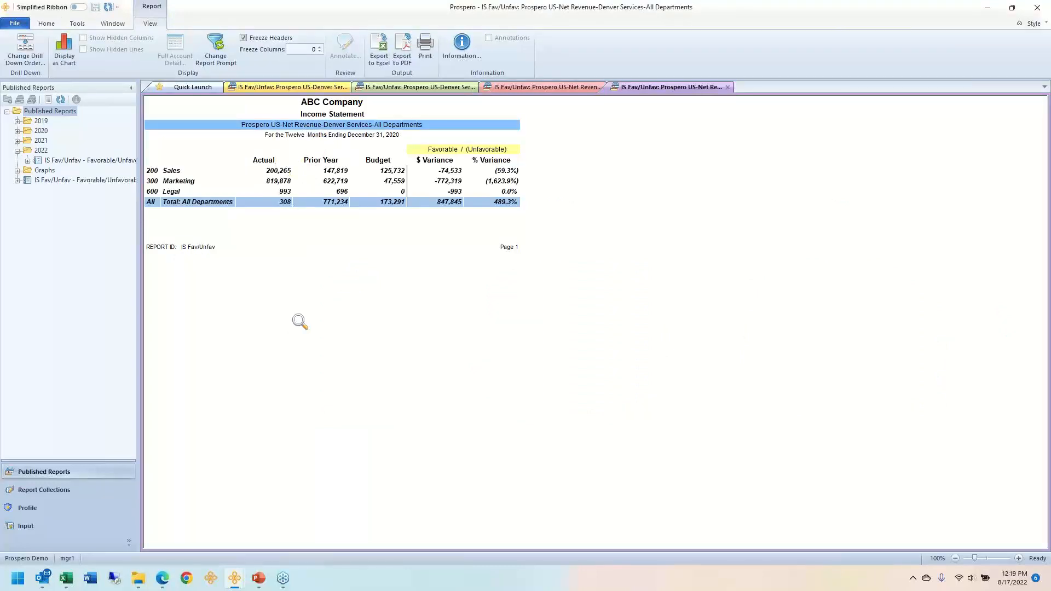
{"action": "left_click", "coordinate": [184, 172]}
{"action": "left_click", "coordinate": [192, 180]}
{"action": "left_click", "coordinate": [196, 191]}
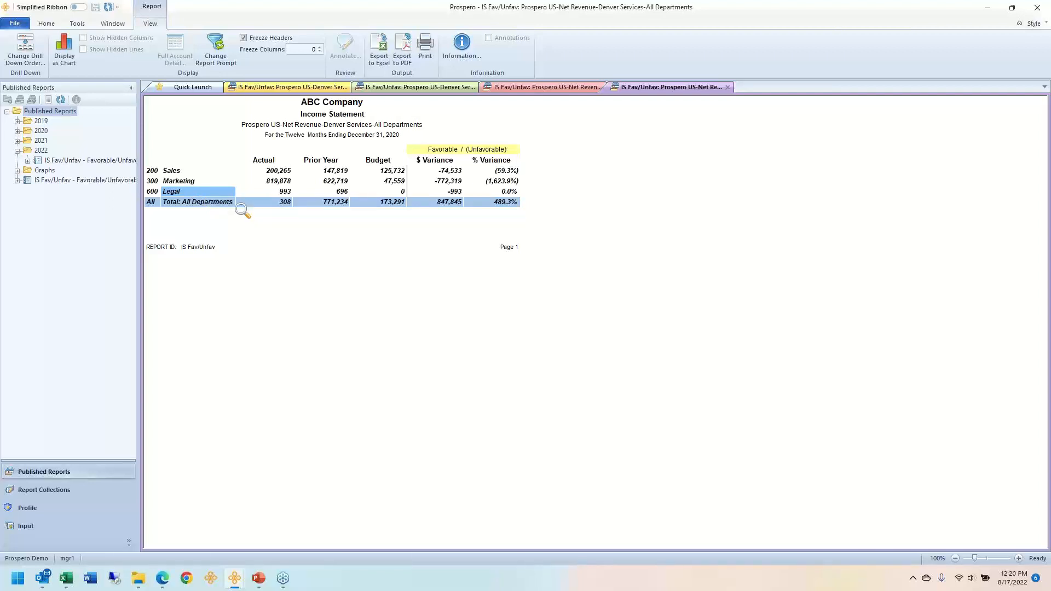
Export the Net Revenue drill-down report to an Excel workbook named IS Fav_Unfav in the Documents folder
{"action": "left_click", "coordinate": [378, 60]}
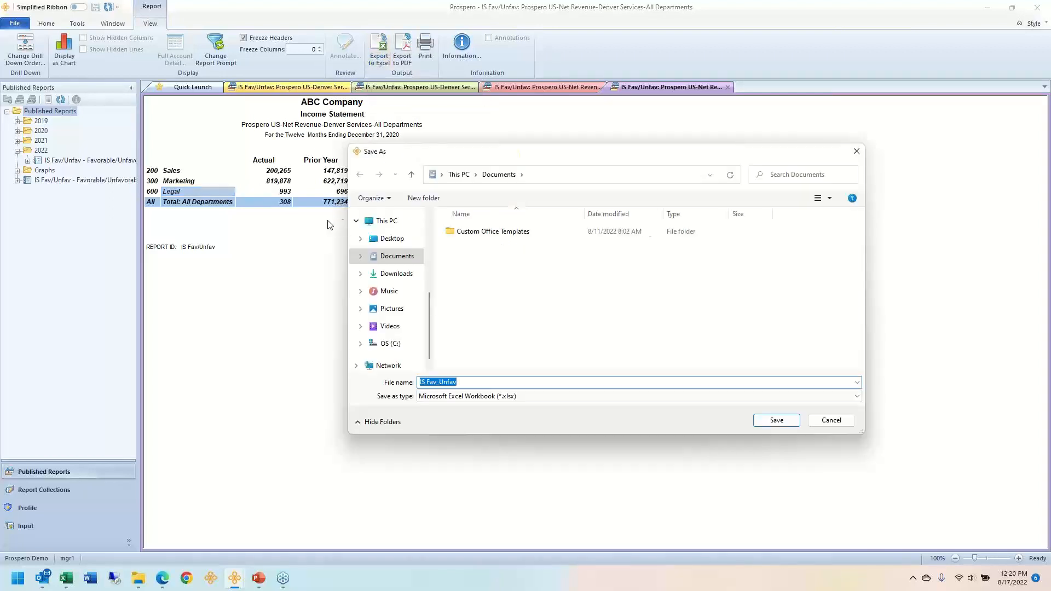
{"action": "left_click", "coordinate": [776, 420]}
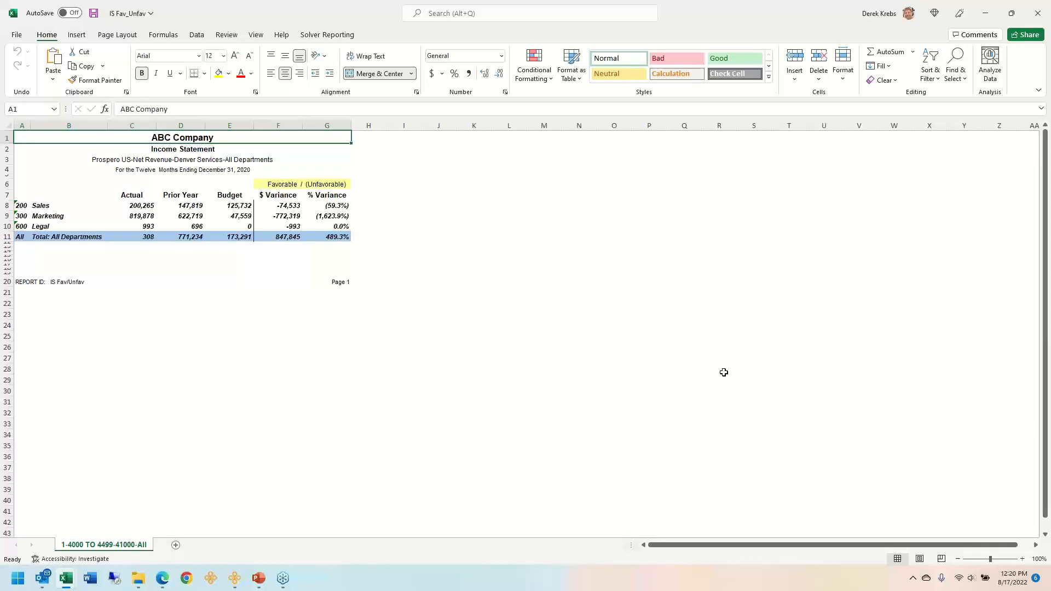
Switch to the Demo Output to Excel Locations workbook and review the 22000 Miami Ops, 31000 SanFran Svc and 33000 SanFran Sales sheets
{"action": "mouse_move", "coordinate": [70, 586]}
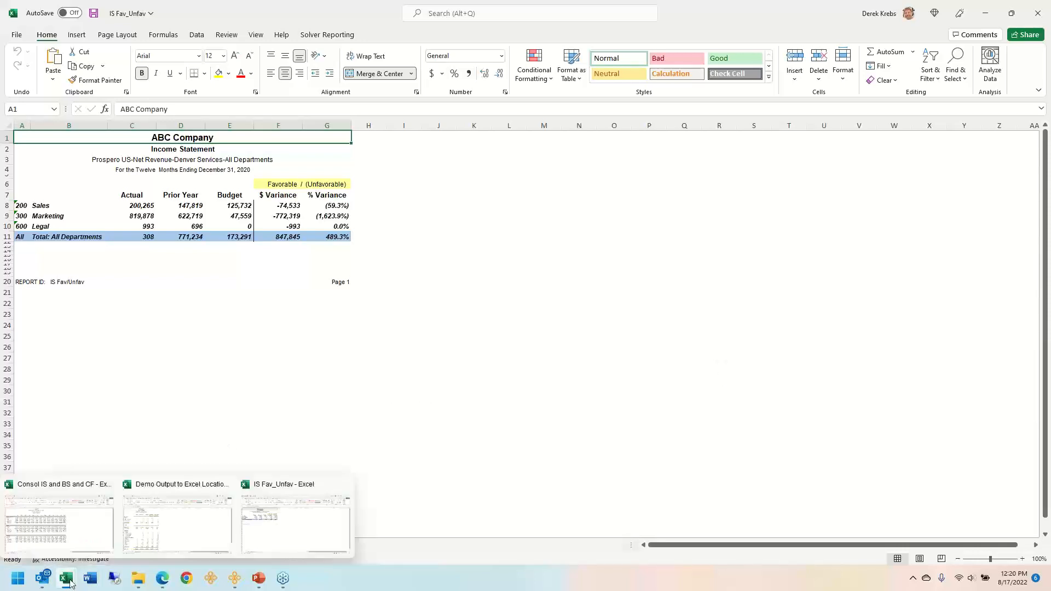
{"action": "left_click", "coordinate": [195, 524]}
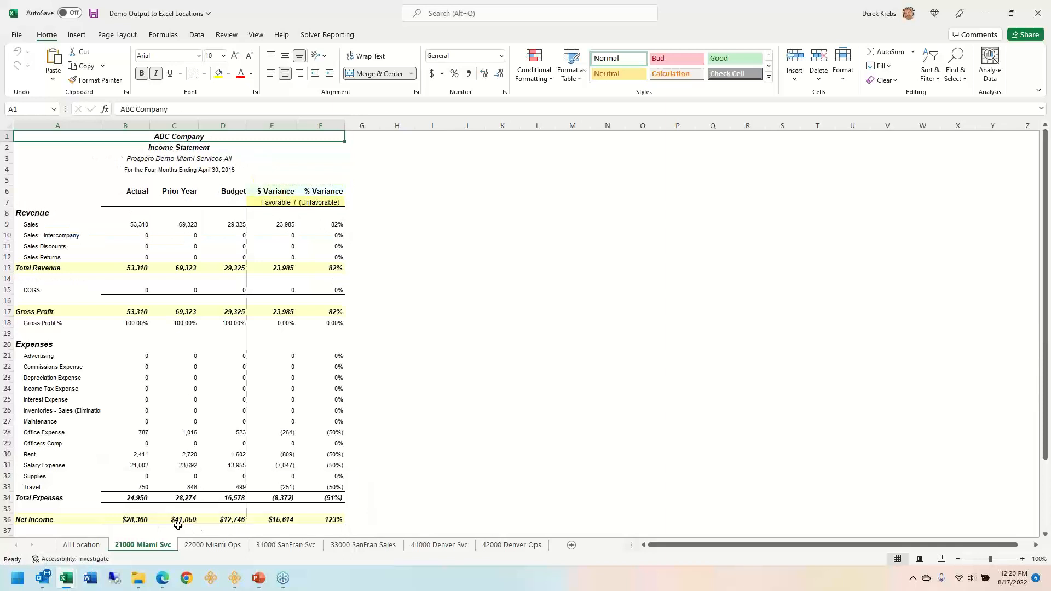
{"action": "mouse_move", "coordinate": [203, 577]}
{"action": "left_click", "coordinate": [207, 547]}
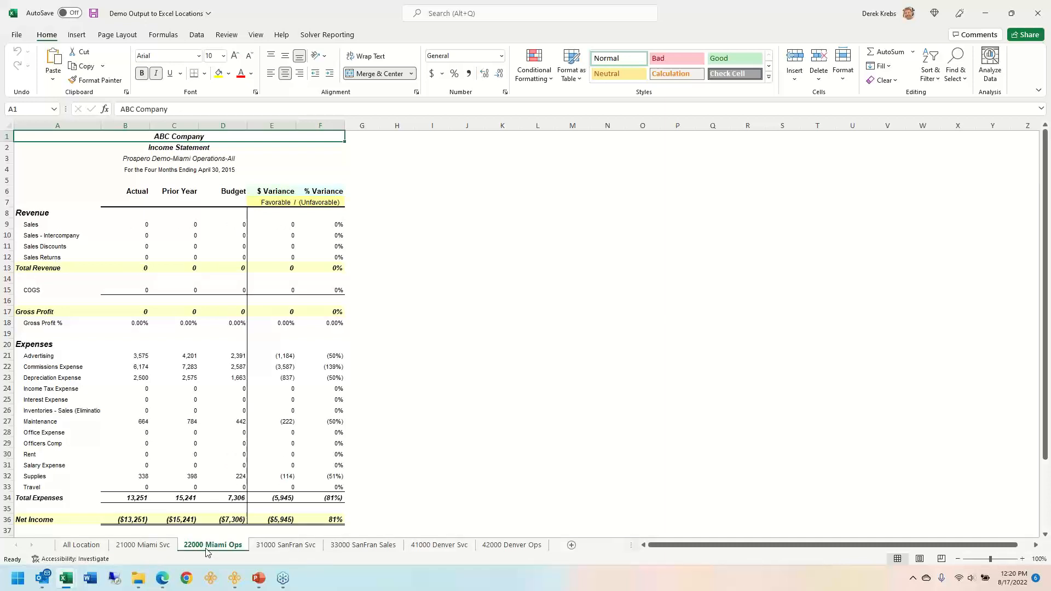
{"action": "left_click", "coordinate": [290, 547]}
{"action": "left_click", "coordinate": [358, 547]}
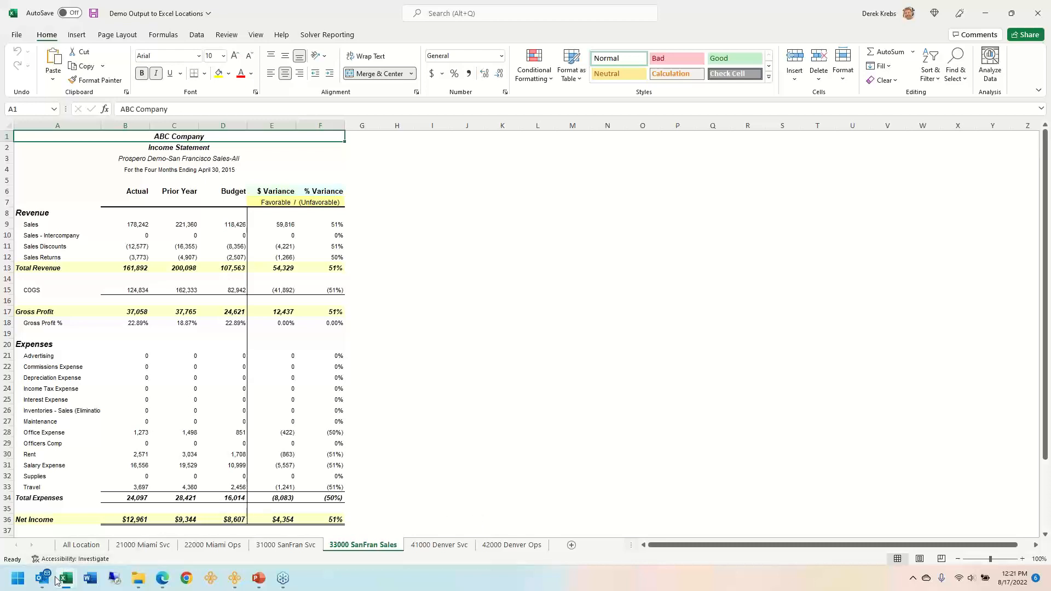
Switch to the Consol IS and BS and CF workbook and view its Inc St and Bal Sheet sheets
{"action": "mouse_move", "coordinate": [65, 583]}
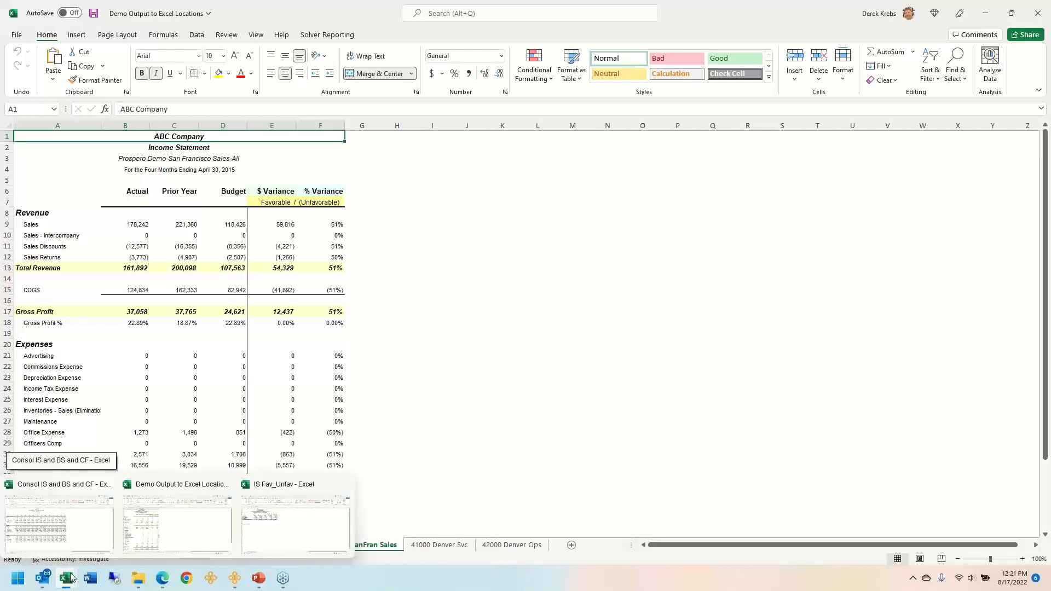
{"action": "left_click", "coordinate": [79, 523]}
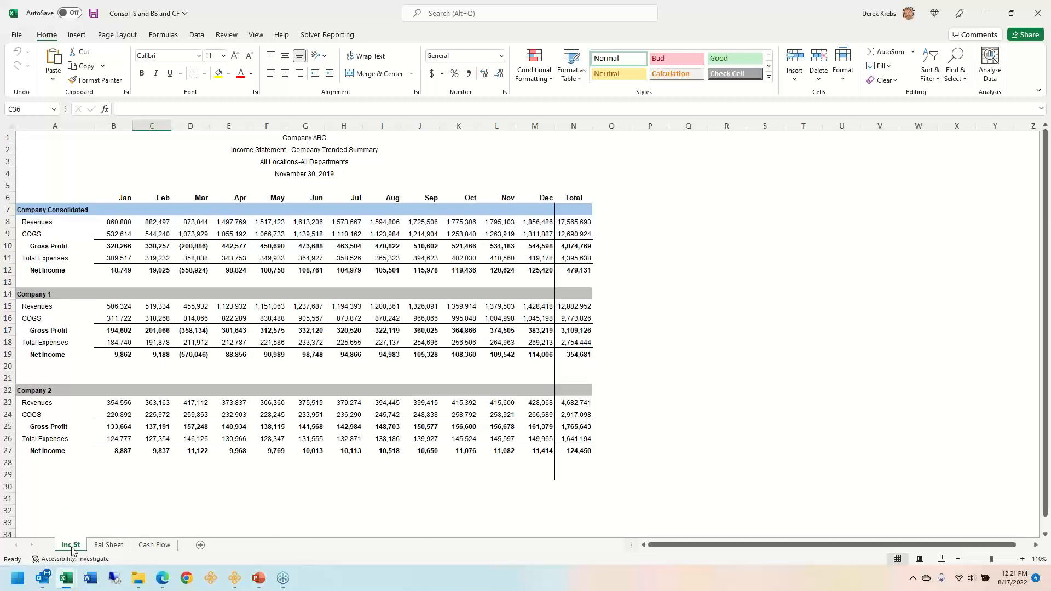
{"action": "left_click", "coordinate": [91, 548]}
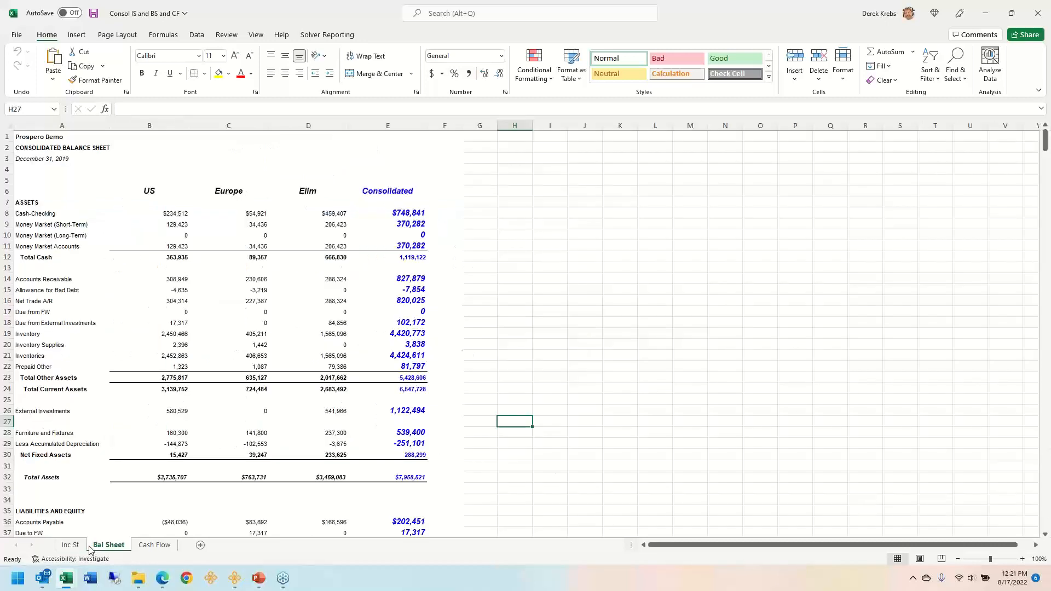
View the Cash Flow sheet of the consolidated workbook, and bring up Consol IS.pdf in the Edge browser
{"action": "left_click", "coordinate": [145, 545]}
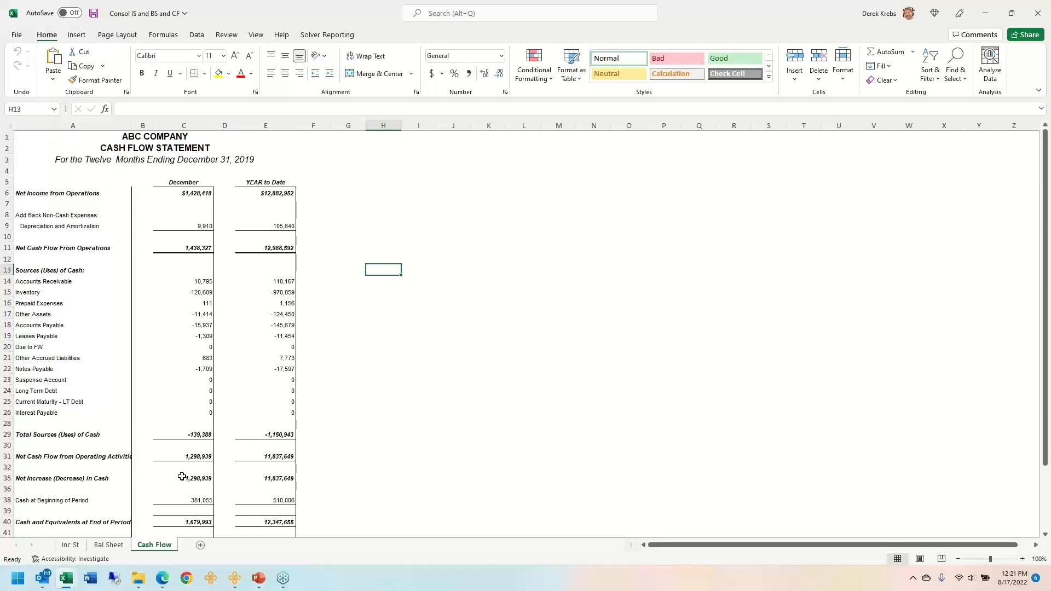
{"action": "left_click", "coordinate": [185, 581]}
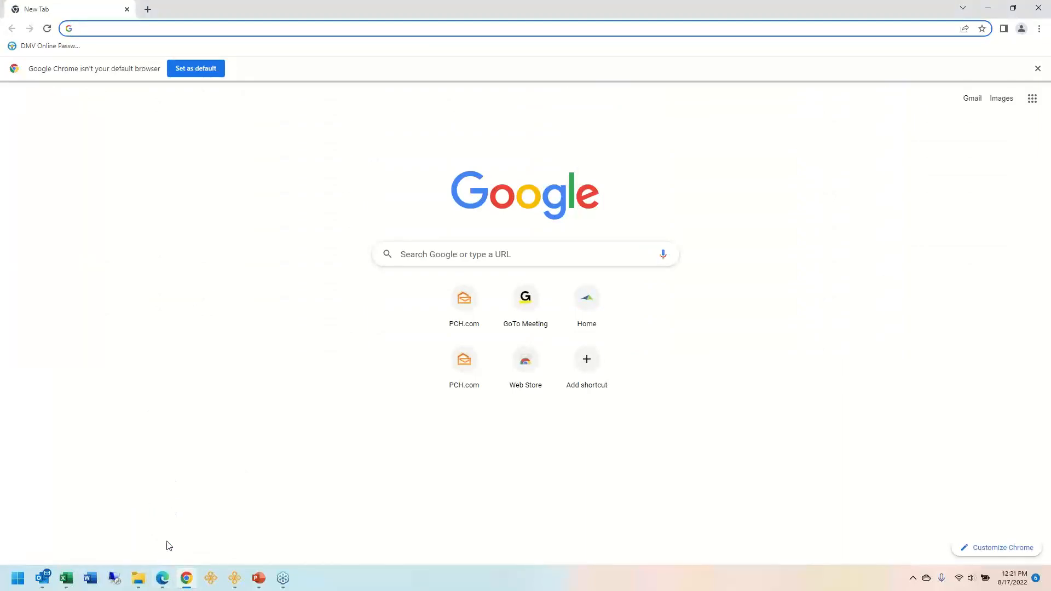
{"action": "left_click", "coordinate": [163, 578]}
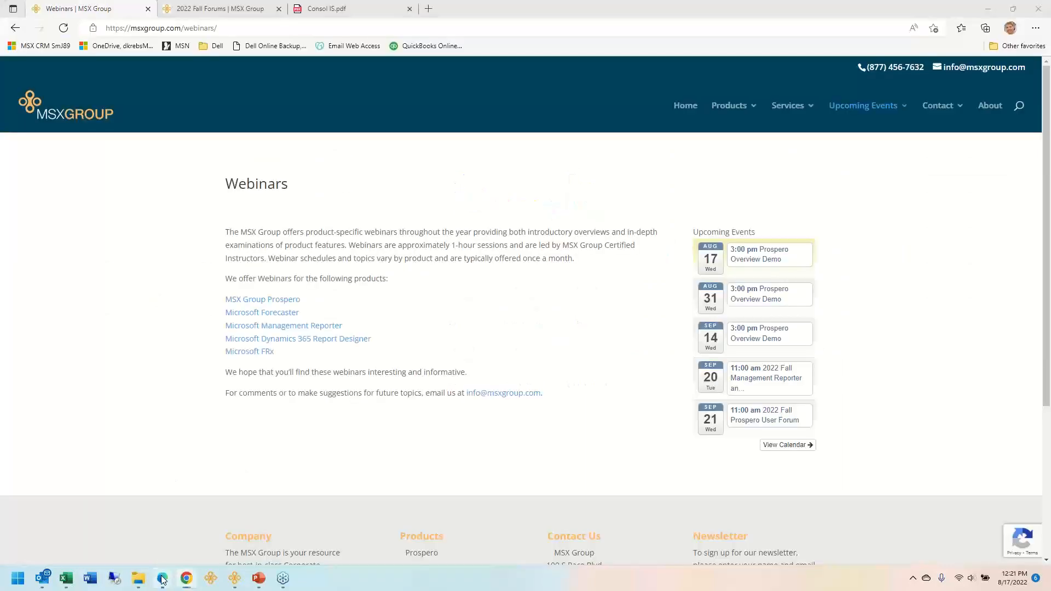
{"action": "left_click", "coordinate": [322, 13]}
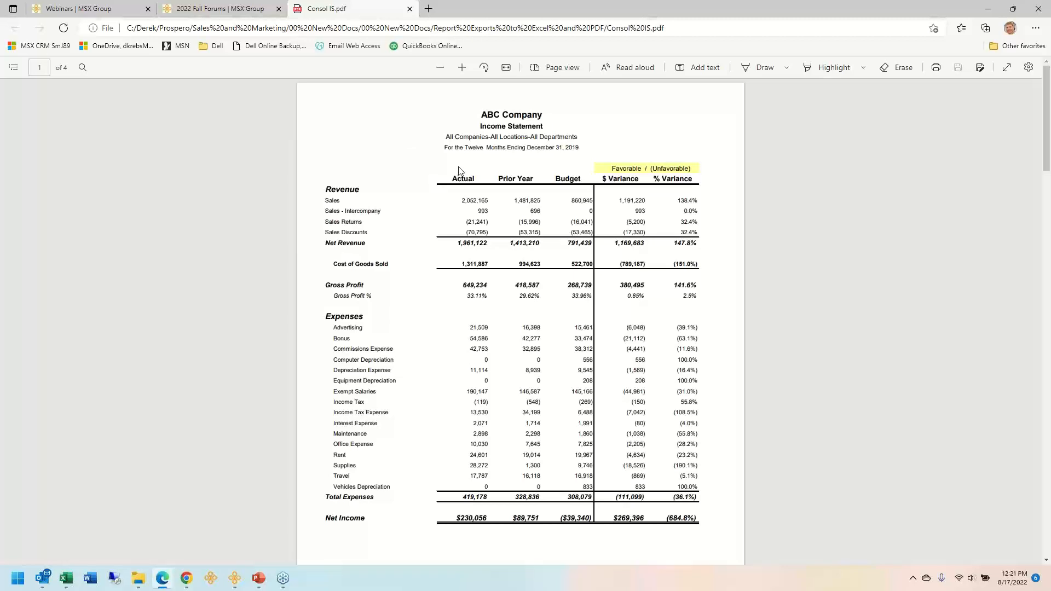
Review the income statement pages for All Companies, Prospero US and Prospero Europe in Consol IS.pdf
{"action": "left_click_drag", "start_coordinate": [445, 137], "coordinate": [525, 138]}
{"action": "scroll", "coordinate": [476, 328], "scroll_direction": "down", "scroll_amount": 5}
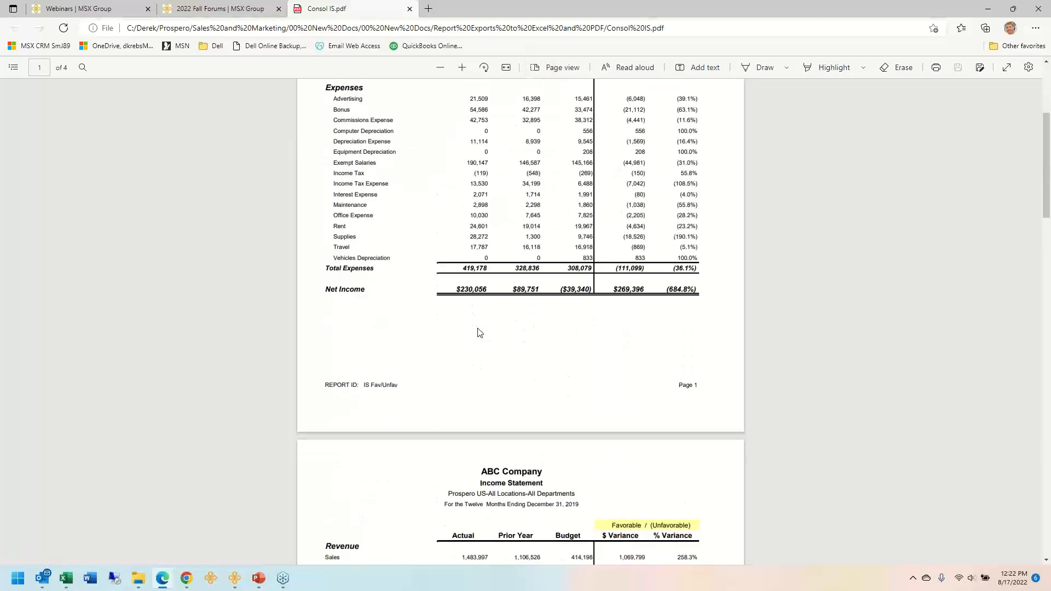
{"action": "scroll", "coordinate": [475, 340], "scroll_direction": "down", "scroll_amount": 4}
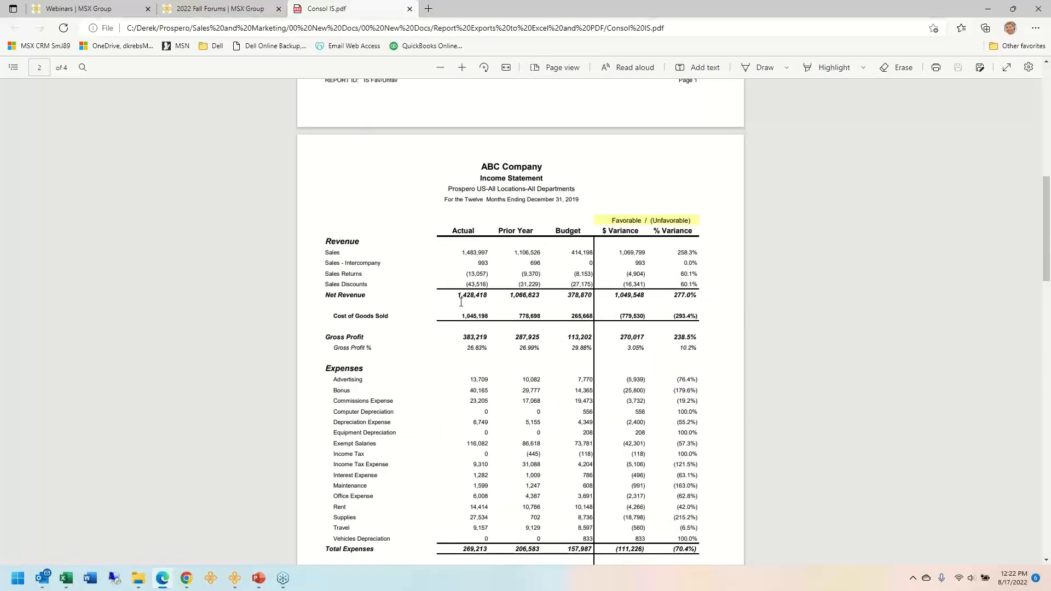
{"action": "scroll", "coordinate": [461, 303], "scroll_direction": "down", "scroll_amount": 10}
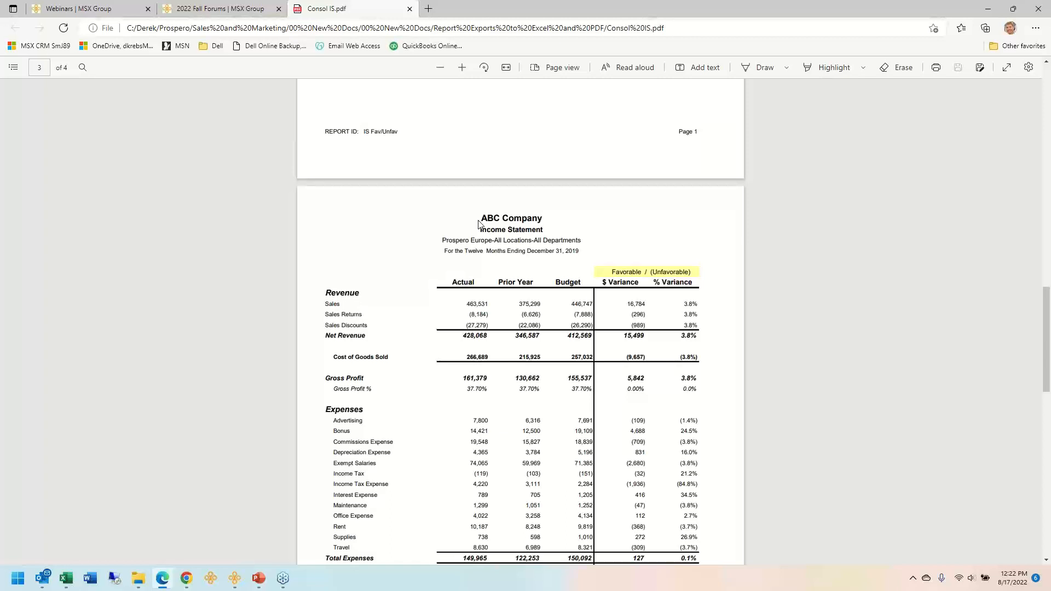
Switch to Prospero and highlight the current-period Admin, Sales and Mktg figures in the IS Side by Side Graph report
{"action": "mouse_move", "coordinate": [255, 585]}
{"action": "key", "text": "alt+Tab"}
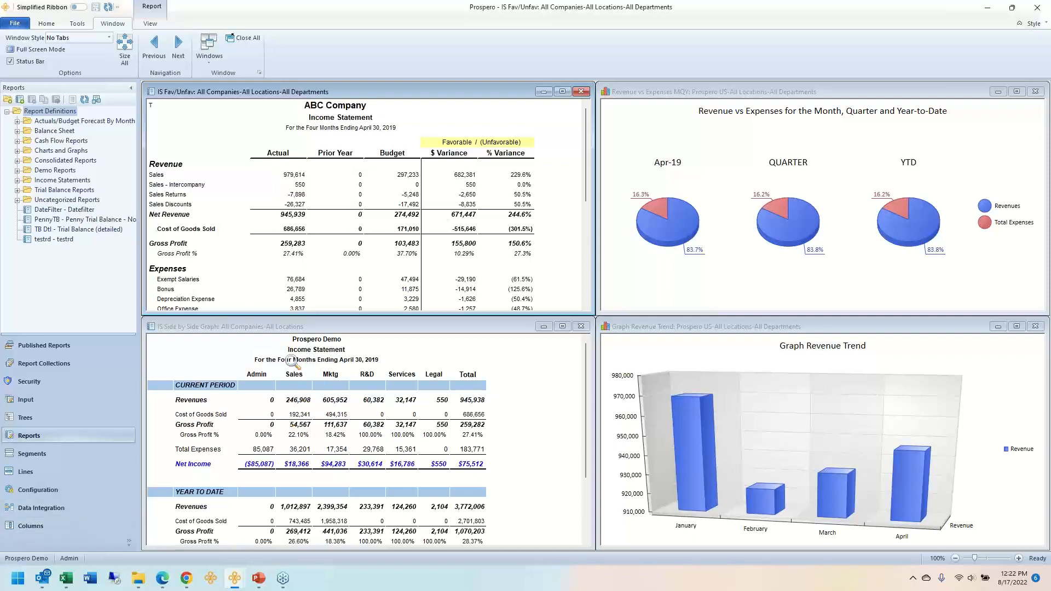
{"action": "left_click_drag", "start_coordinate": [257, 385], "coordinate": [257, 425]}
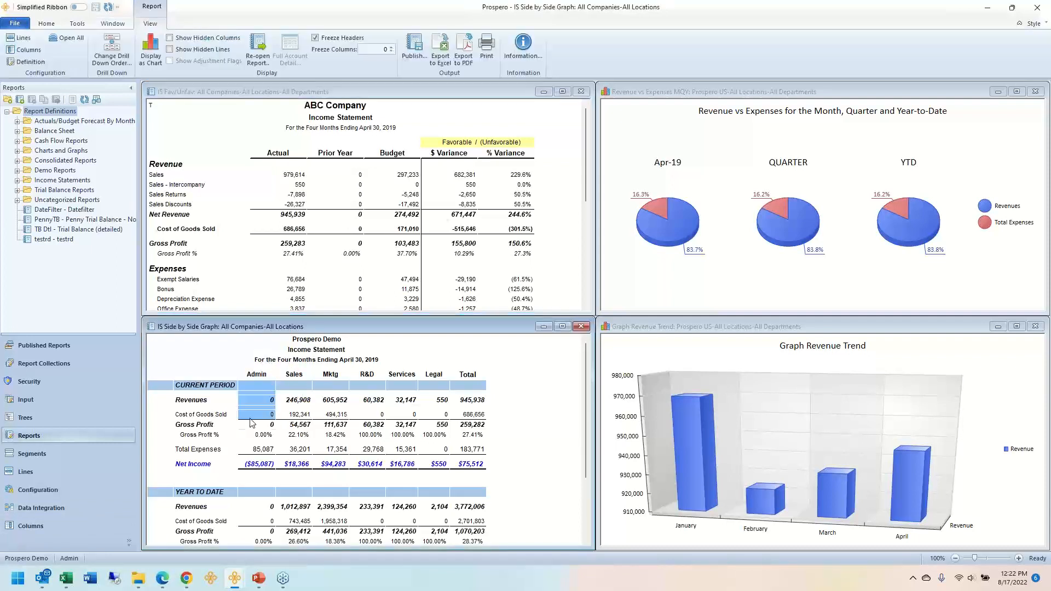
{"action": "left_click_drag", "start_coordinate": [294, 379], "coordinate": [294, 424]}
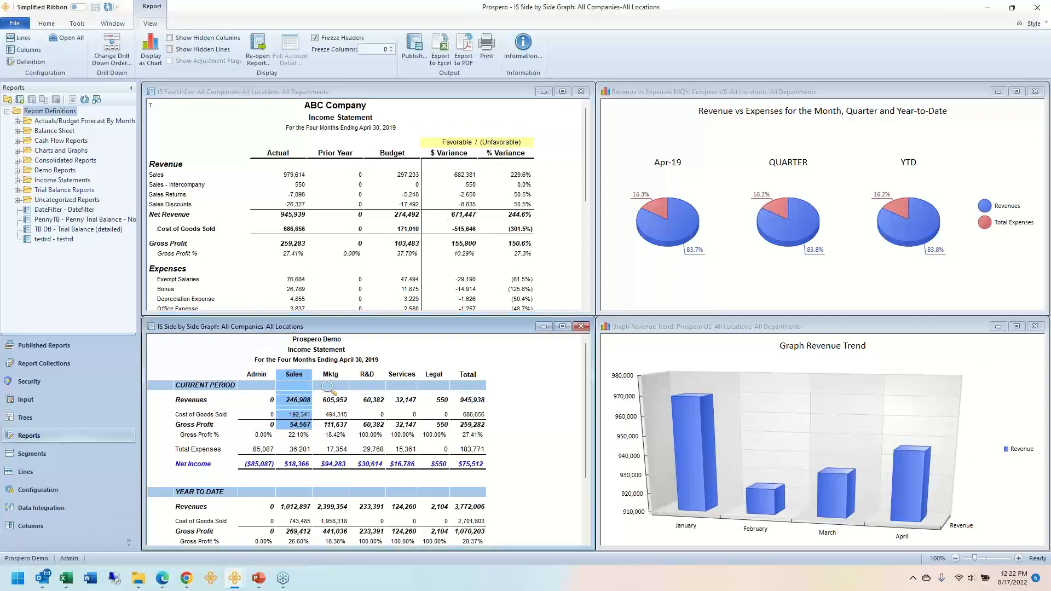
{"action": "left_click_drag", "start_coordinate": [330, 376], "coordinate": [331, 425]}
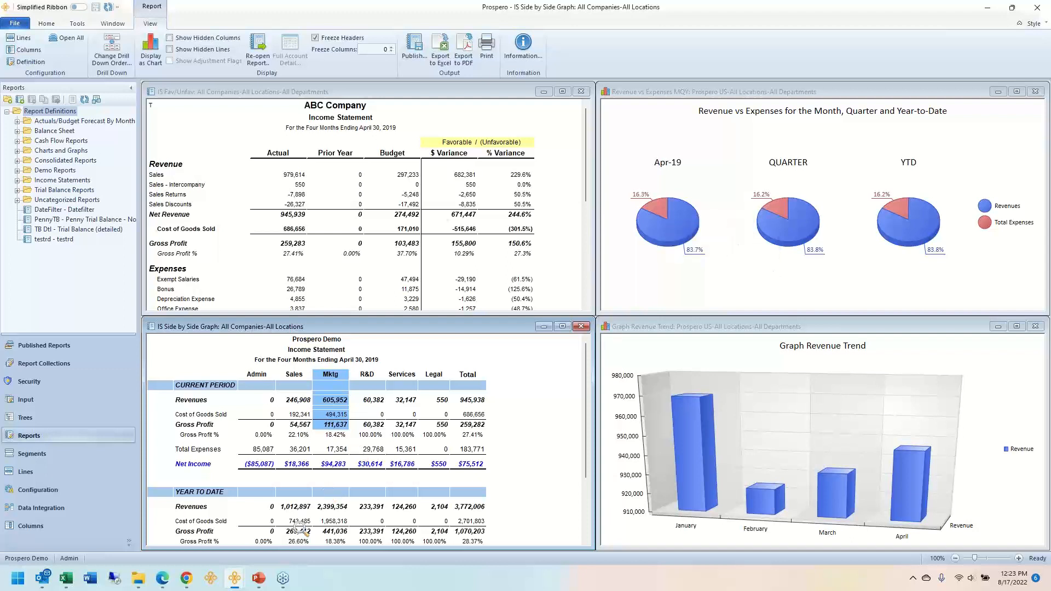
Switch to the Prospero published reports window and close the drill-down and chart reports, keeping the Denver Services income statement open
{"action": "mouse_move", "coordinate": [240, 578]}
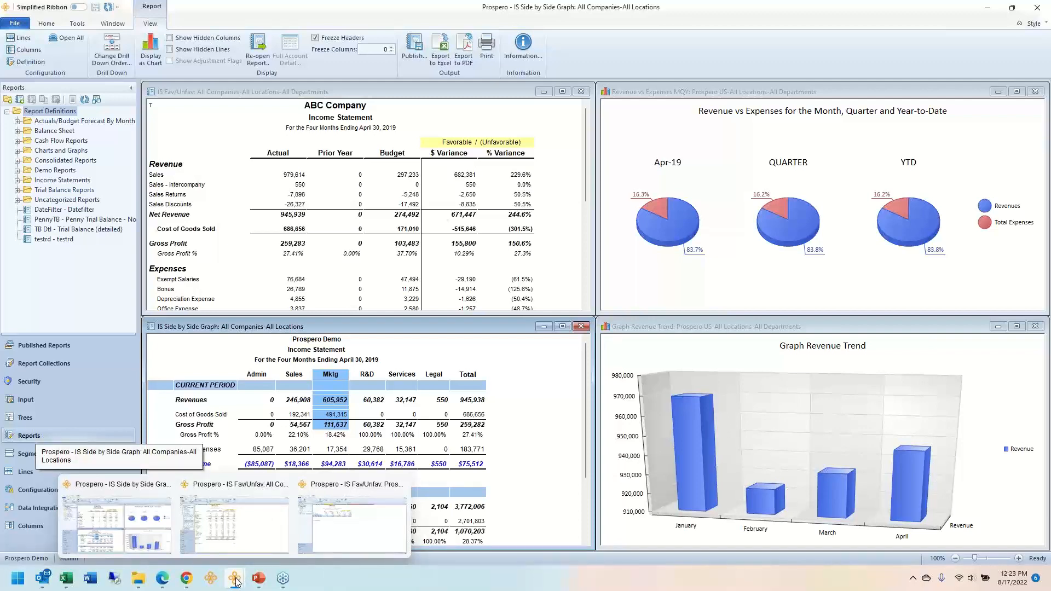
{"action": "left_click", "coordinate": [345, 542]}
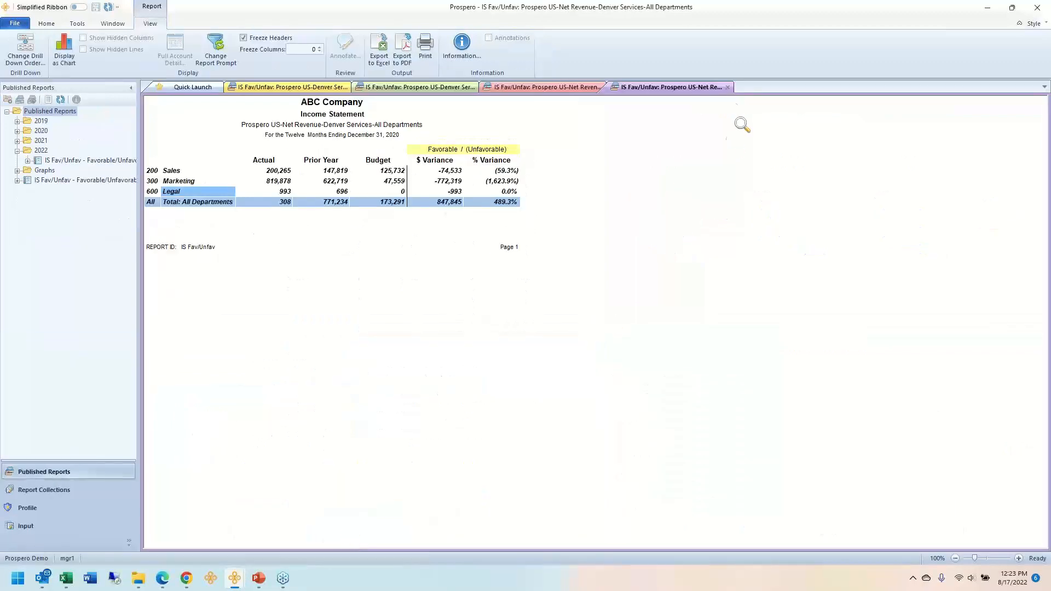
{"action": "left_click", "coordinate": [727, 88]}
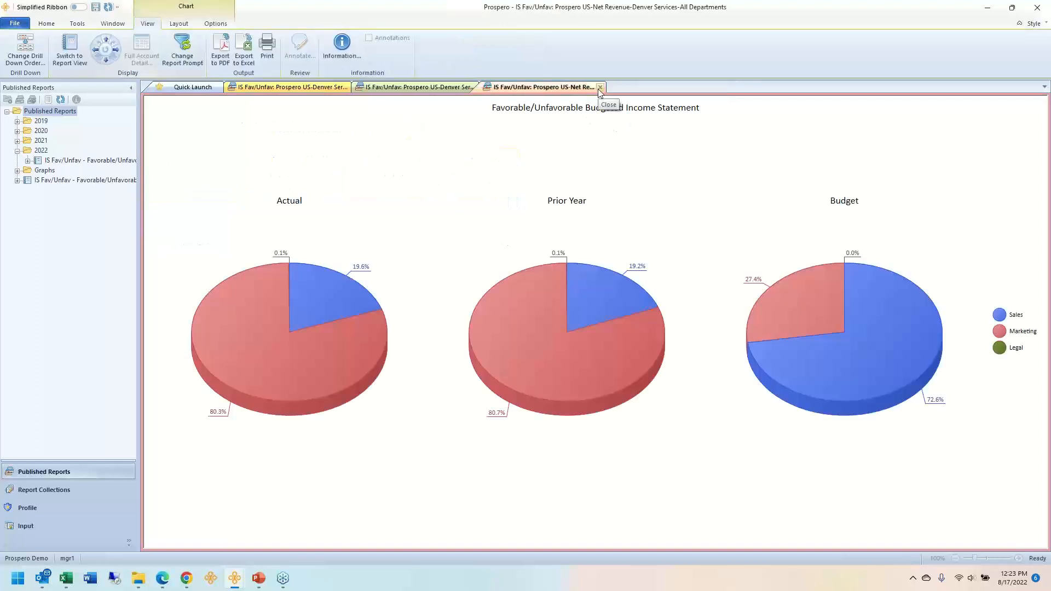
{"action": "left_click", "coordinate": [600, 88]}
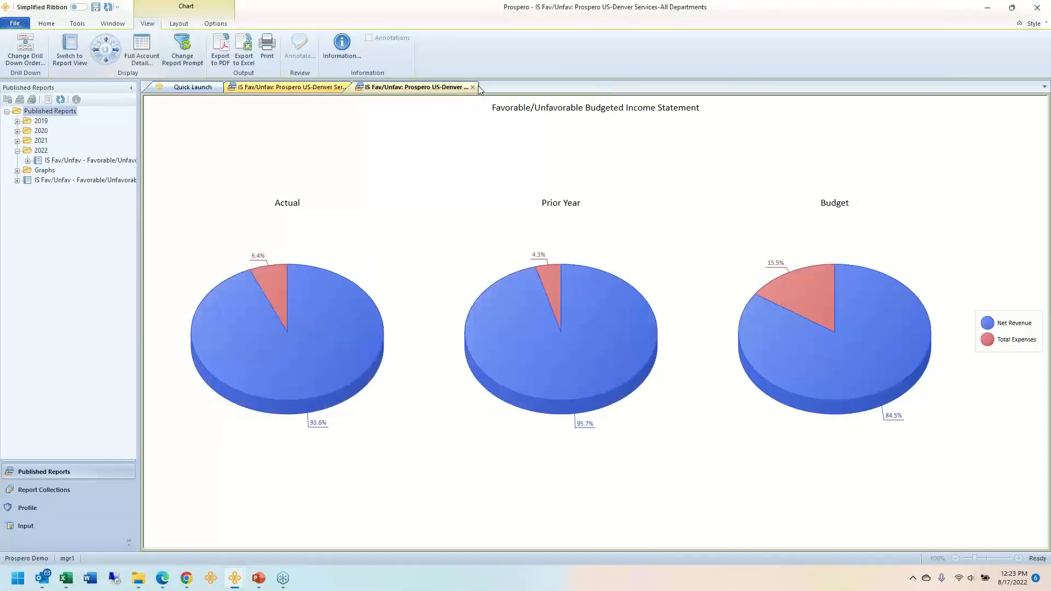
{"action": "left_click", "coordinate": [473, 87]}
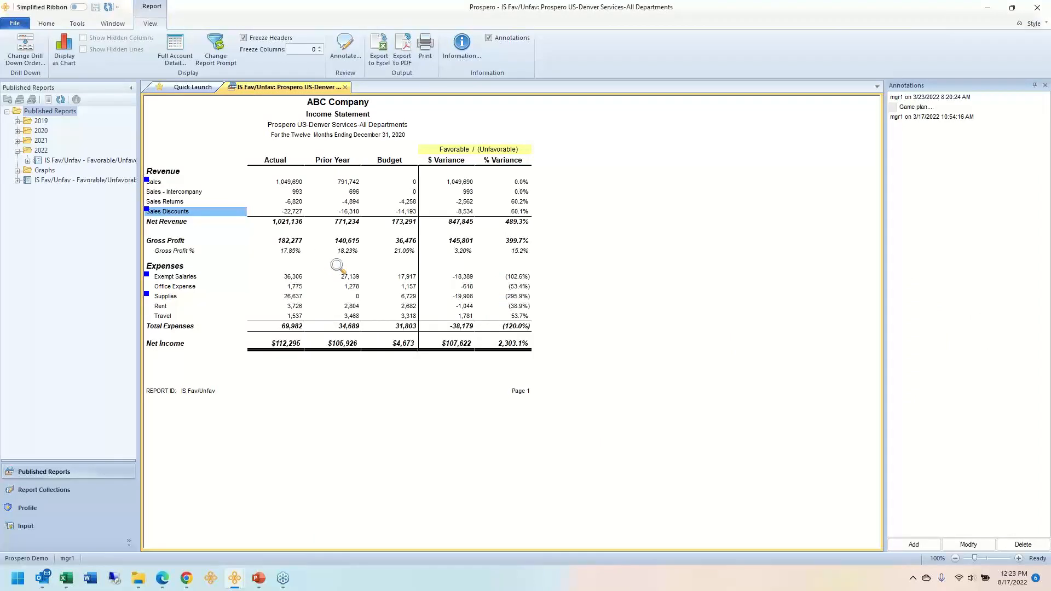
Drill down on the Actual Sales amount for Denver Services and check its Sales and Marketing department lines
{"action": "left_click", "coordinate": [298, 185]}
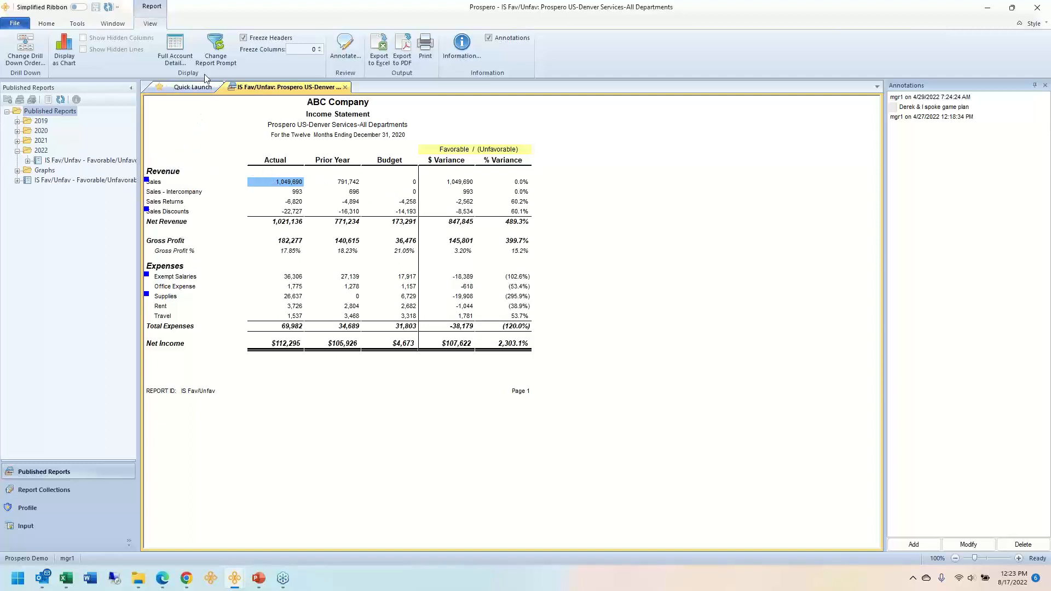
{"action": "double_click", "coordinate": [284, 183]}
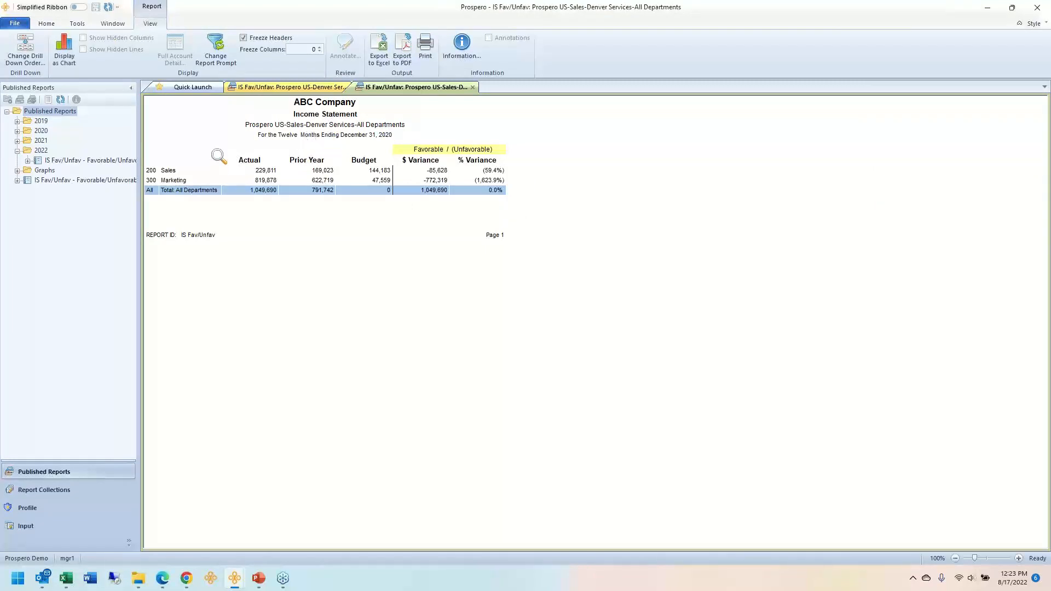
{"action": "left_click", "coordinate": [180, 172]}
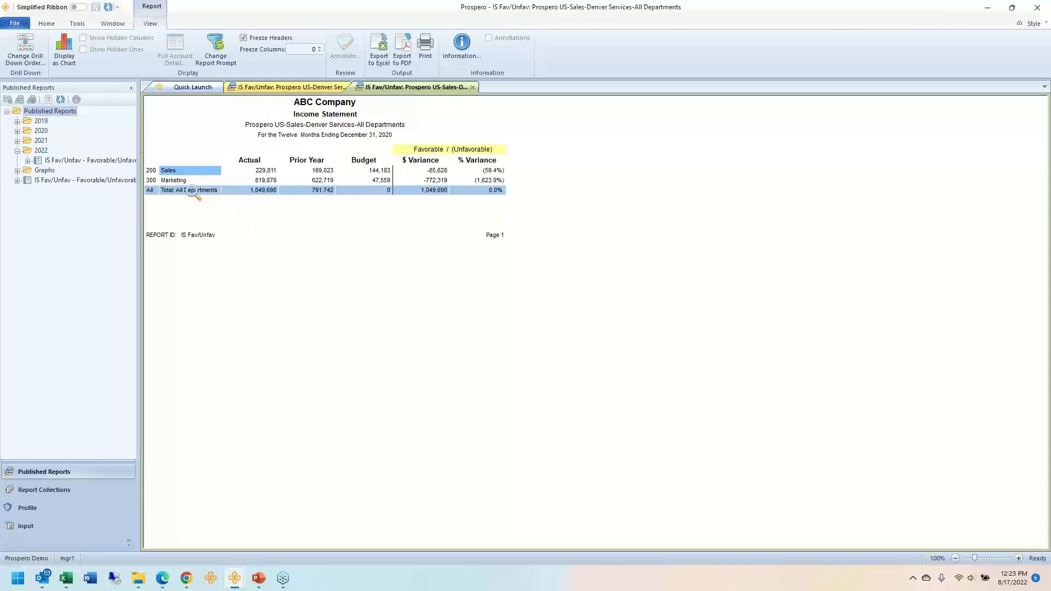
{"action": "left_click", "coordinate": [174, 182]}
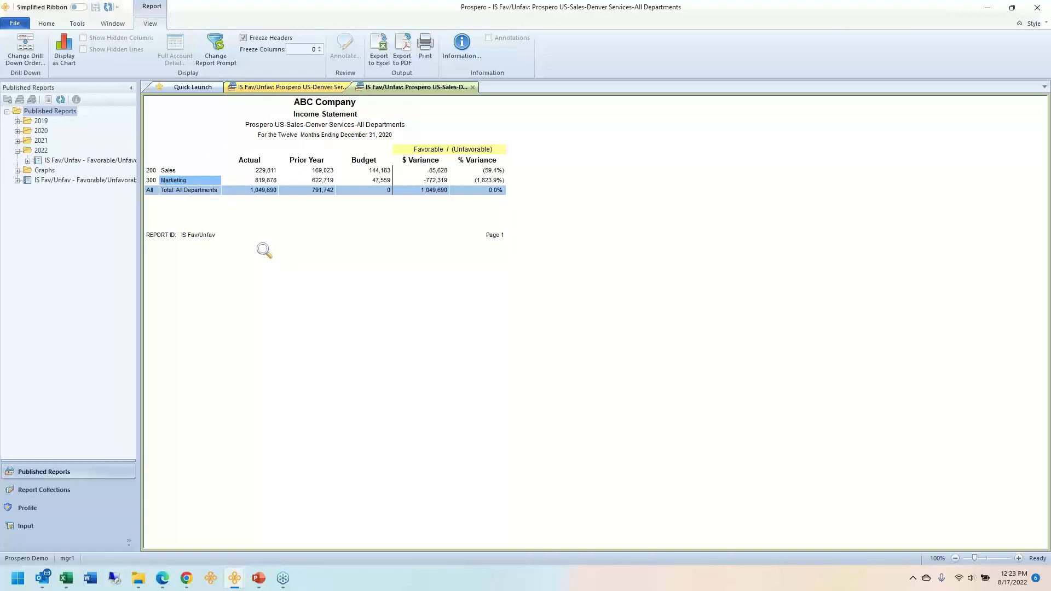
Drill down on the Sales department's Actual amount to its journal transactions and highlight the Vendor/Customer and Source ID columns
{"action": "left_click", "coordinate": [265, 171]}
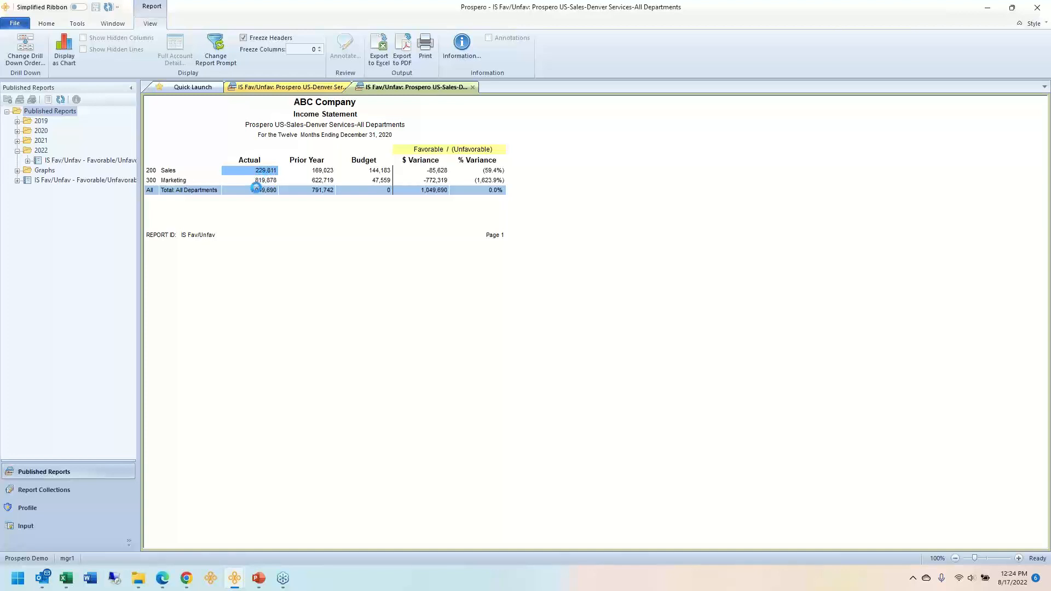
{"action": "double_click", "coordinate": [268, 171]}
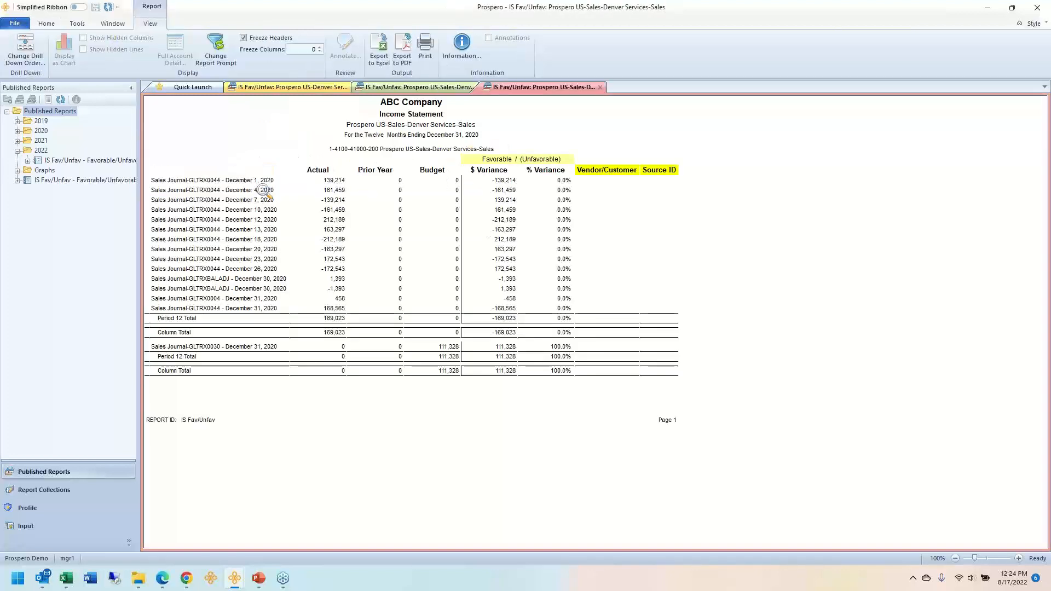
{"action": "left_click_drag", "start_coordinate": [621, 200], "coordinate": [679, 291]}
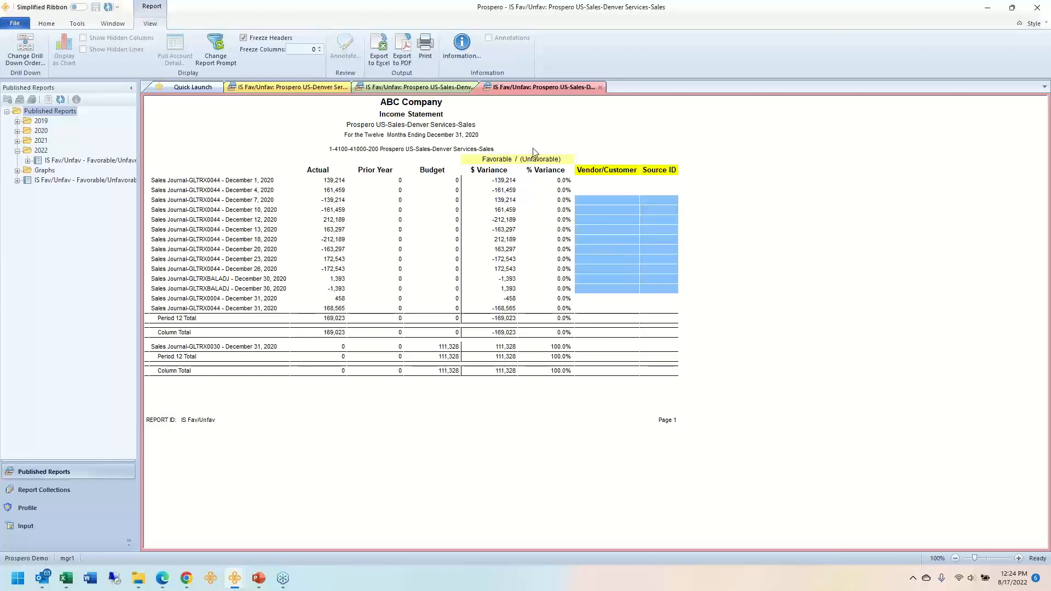
Close both Sales drill-down reports and switch to the Prospero window with the All Companies IS Fav/Unfav report
{"action": "left_click", "coordinate": [600, 87]}
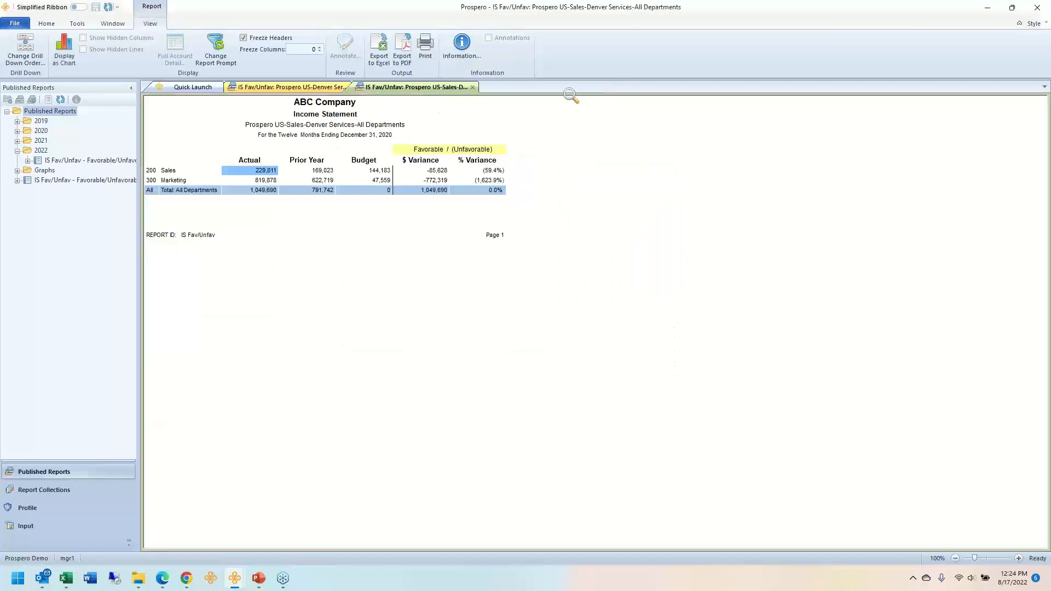
{"action": "left_click", "coordinate": [472, 87]}
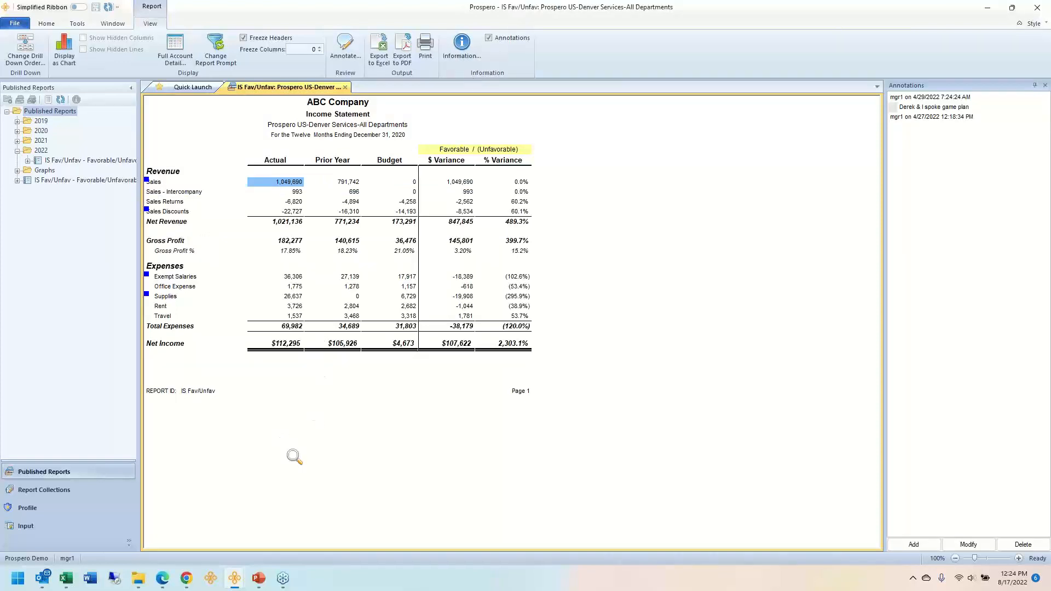
{"action": "mouse_move", "coordinate": [235, 578]}
{"action": "left_click", "coordinate": [243, 539]}
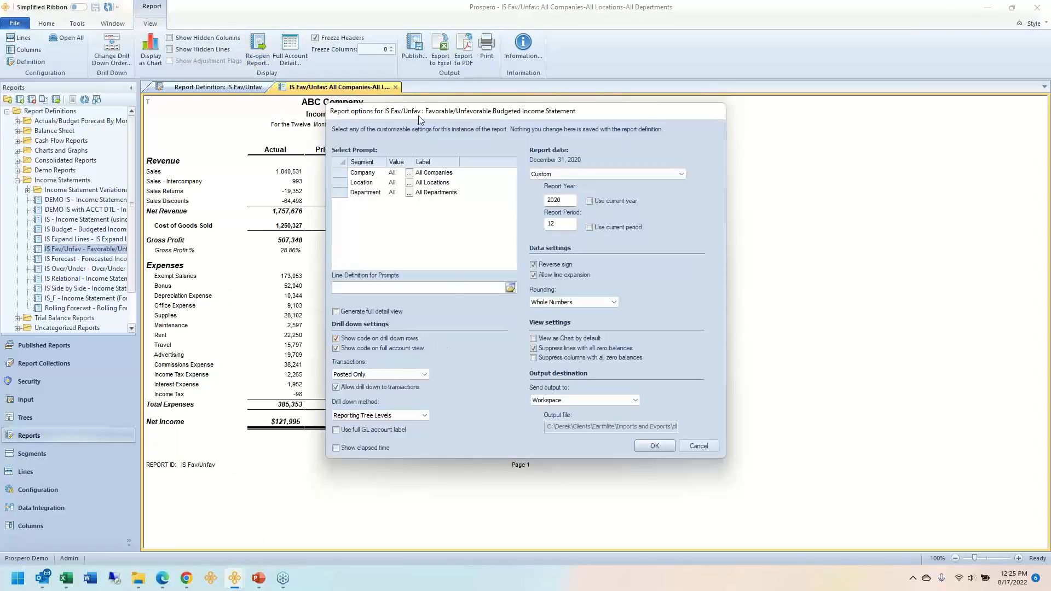
Examine the companies available for the Company prompt in the IS Fav/Unfav report options, and leave the options without changes
{"action": "left_click_drag", "start_coordinate": [419, 116], "coordinate": [528, 152]}
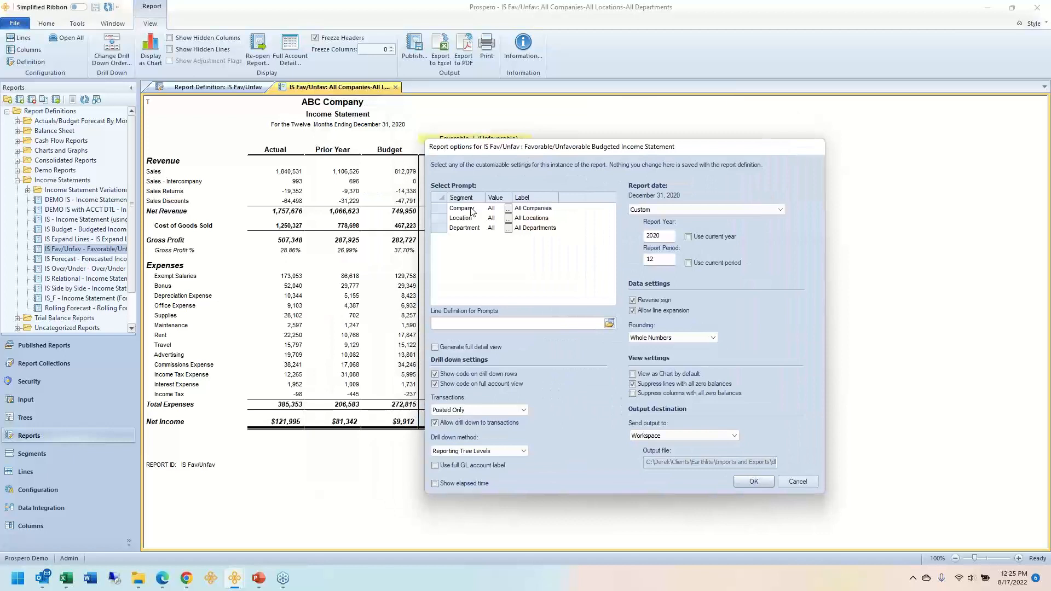
{"action": "left_click", "coordinate": [441, 212]}
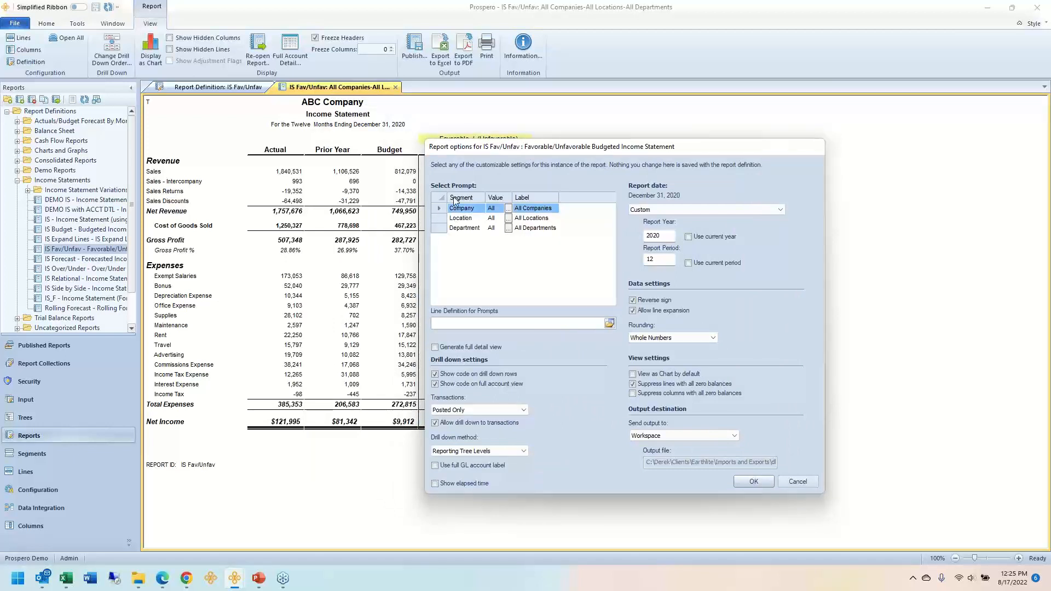
{"action": "left_click", "coordinate": [509, 210]}
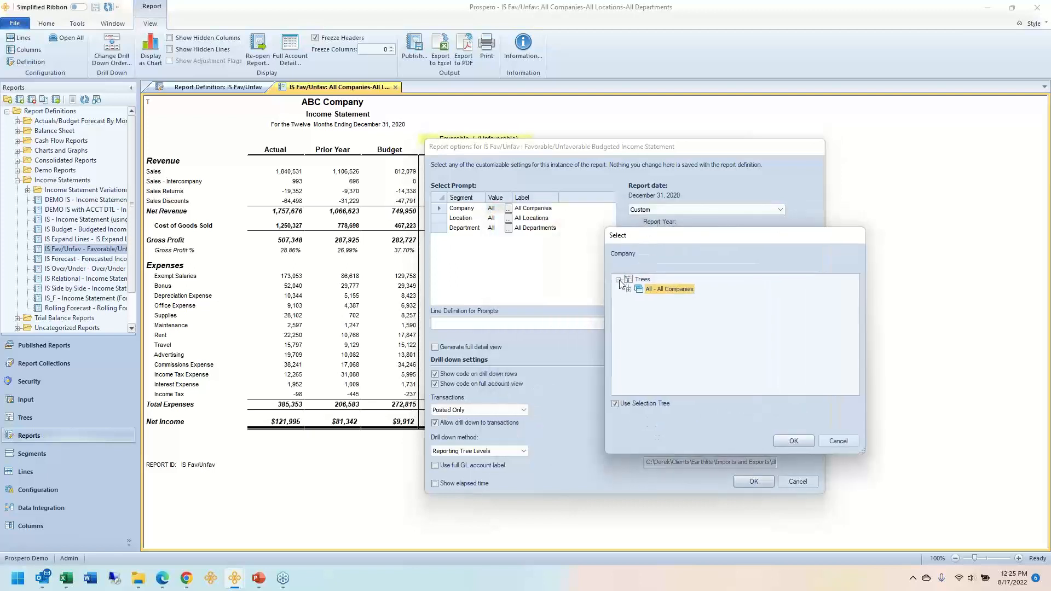
{"action": "left_click", "coordinate": [629, 289]}
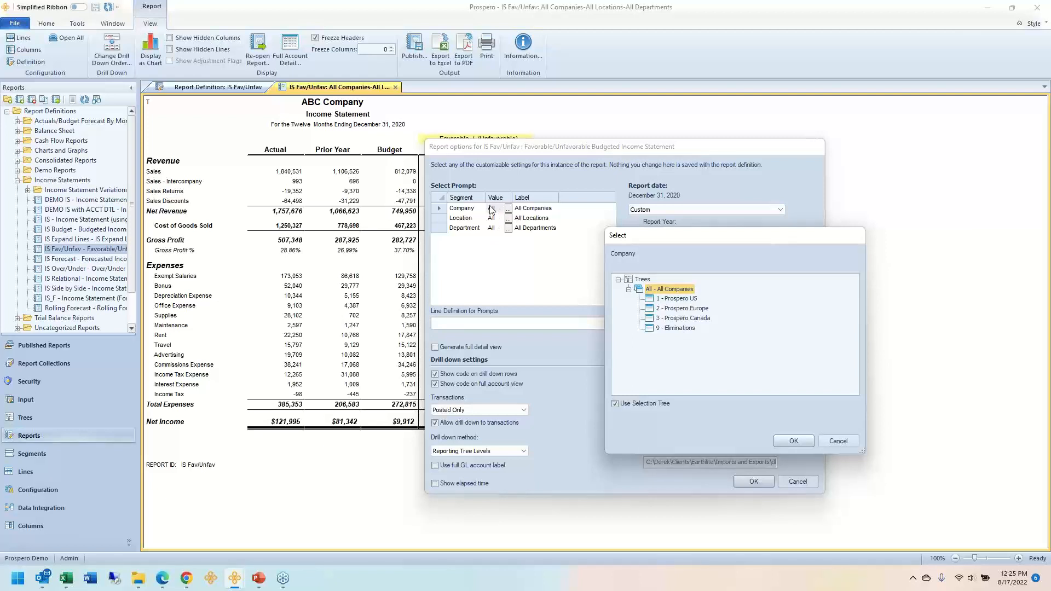
{"action": "left_click", "coordinate": [836, 442]}
{"action": "left_click", "coordinate": [797, 481]}
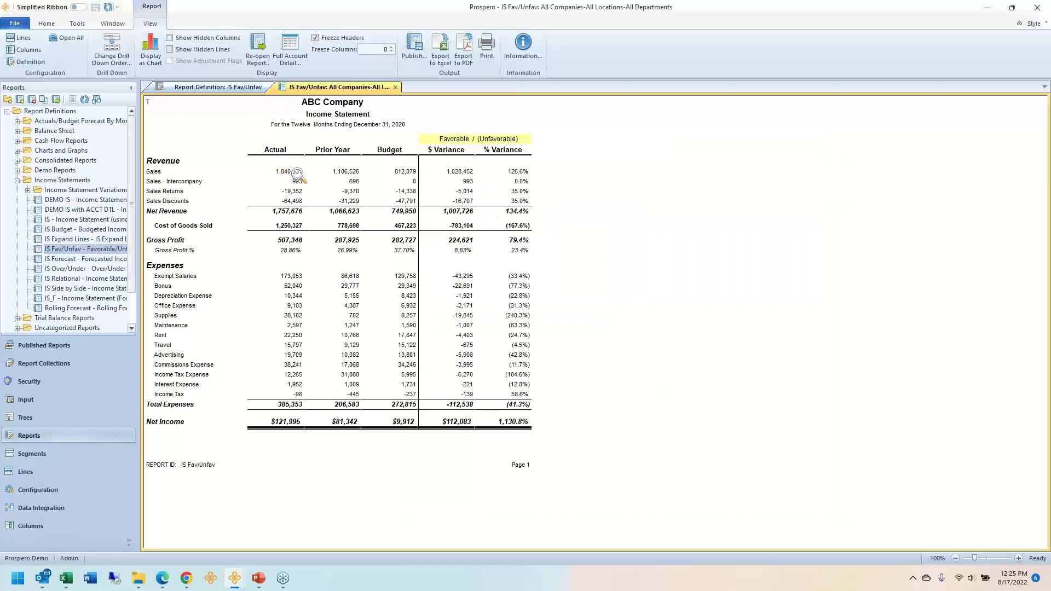
Drill down on the All Companies Actual Sales amount by company, and drill further into Prospero US by location
{"action": "double_click", "coordinate": [292, 171]}
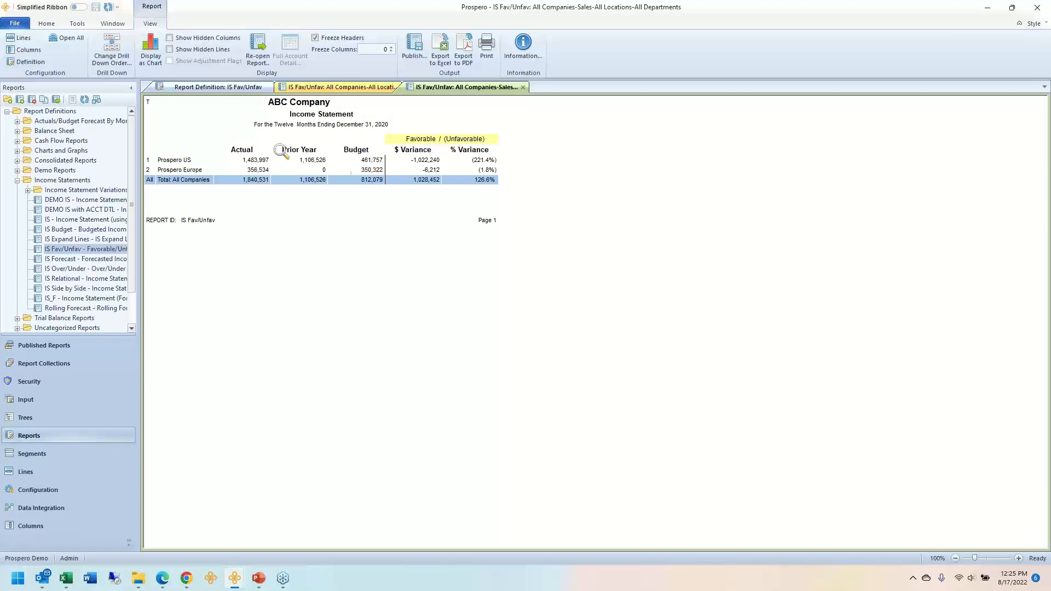
{"action": "left_click", "coordinate": [204, 162]}
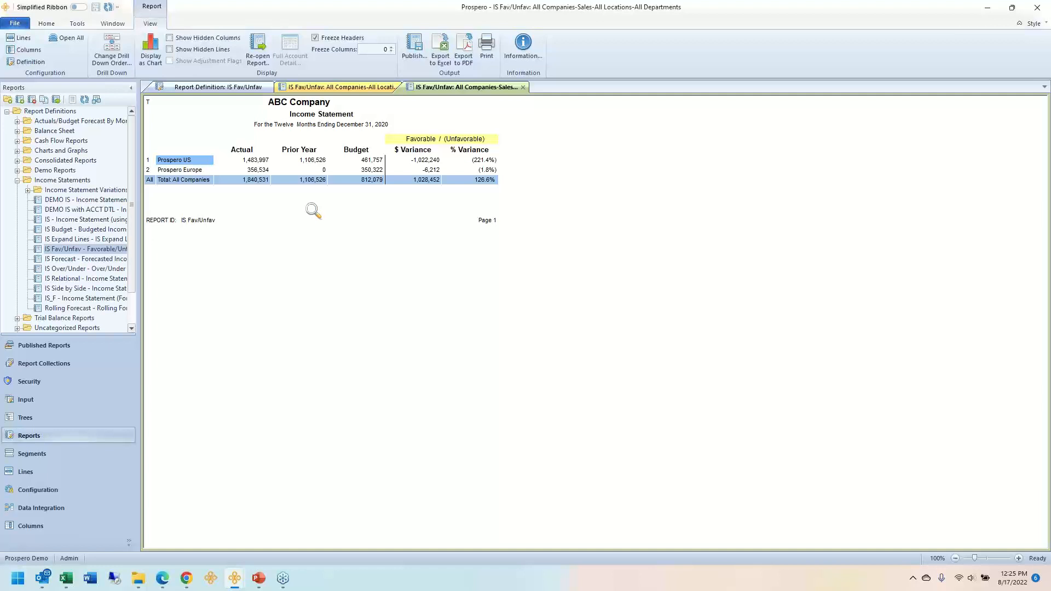
{"action": "left_click", "coordinate": [207, 170]}
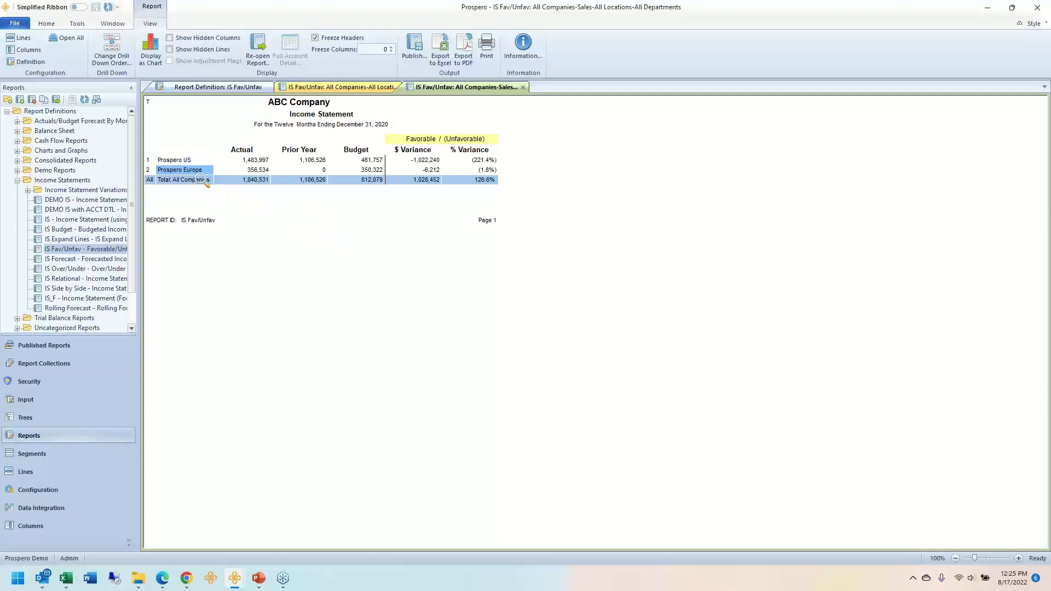
{"action": "left_click", "coordinate": [186, 159]}
{"action": "double_click", "coordinate": [246, 179]}
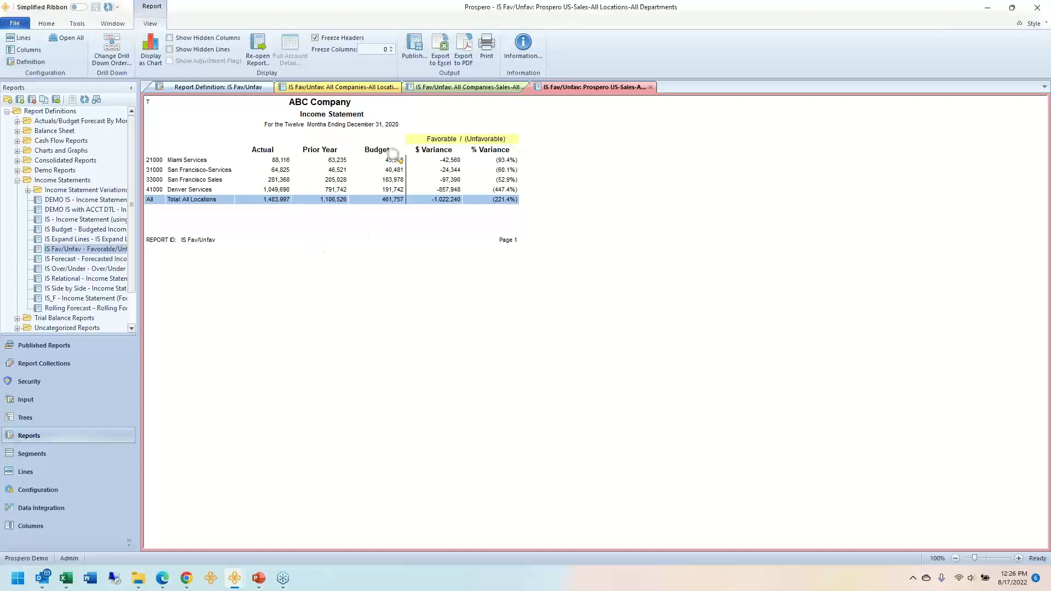
Revisit the by-company Sales drill-down, and close both the Prospero US location drill-down and the by-company drill-down reports
{"action": "left_click", "coordinate": [480, 87]}
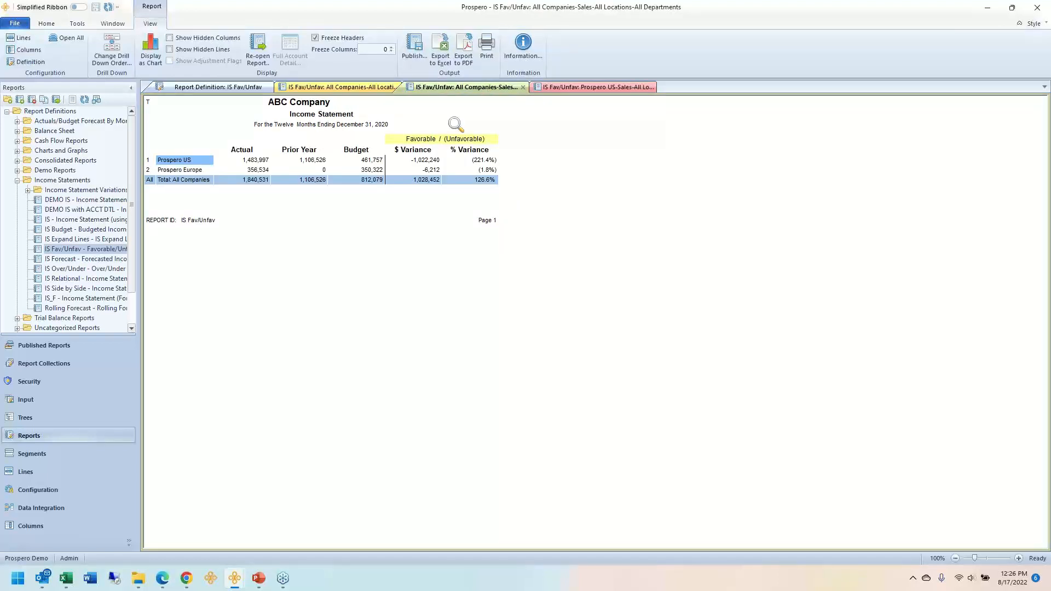
{"action": "left_click", "coordinate": [624, 88]}
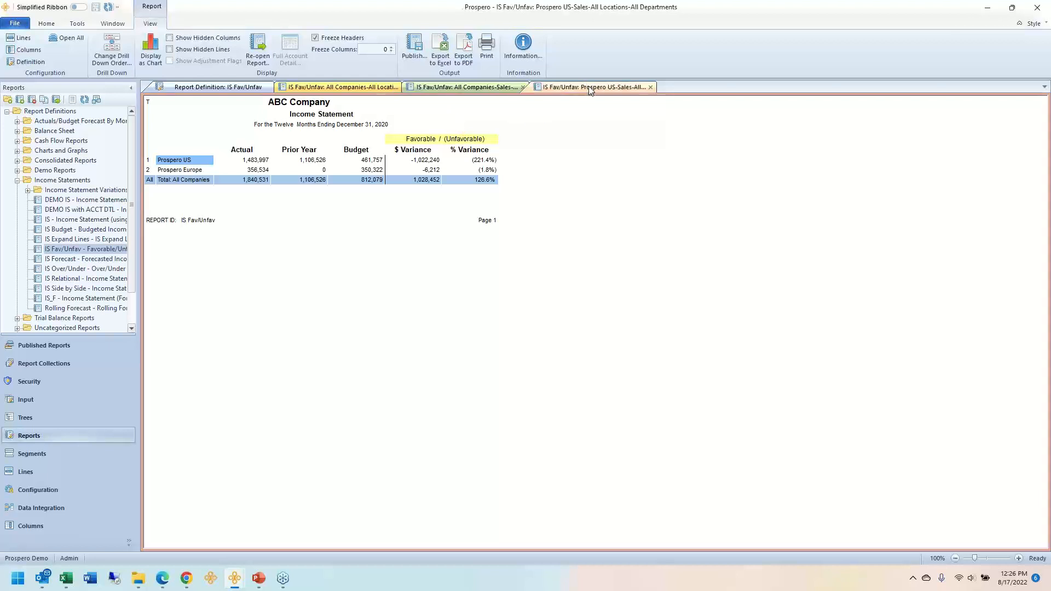
{"action": "left_click", "coordinate": [650, 88]}
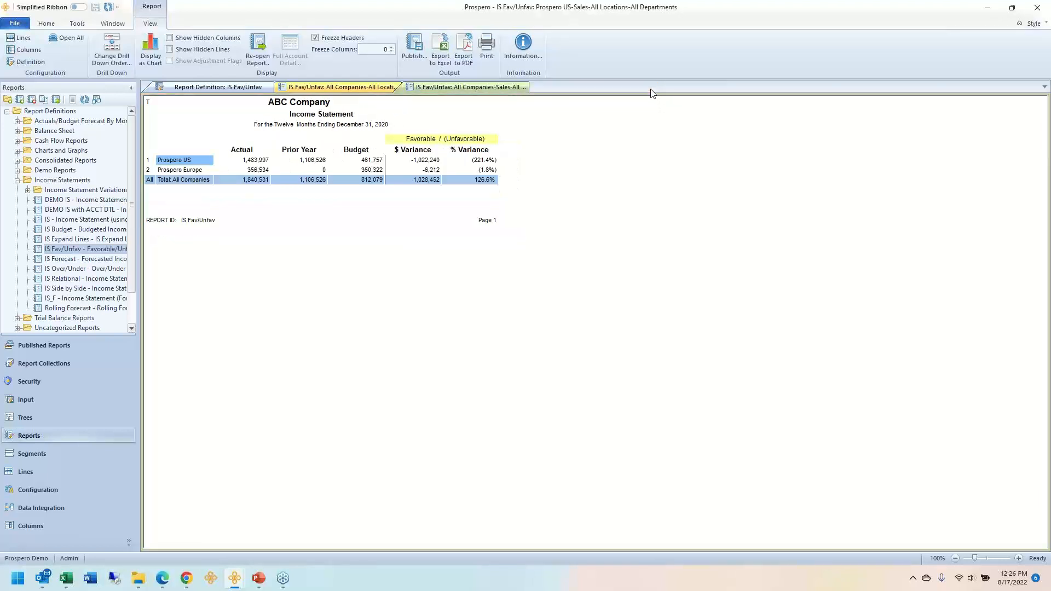
{"action": "left_click", "coordinate": [523, 88]}
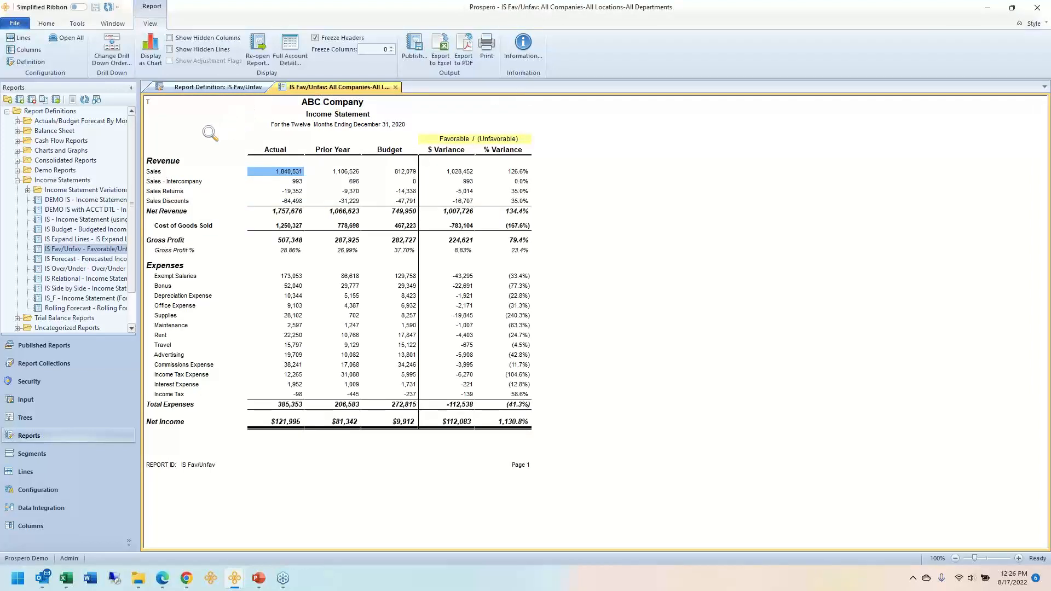
Change the report's drill-down order so that Department comes first, ahead of Company, Location and Natural
{"action": "left_click", "coordinate": [109, 59]}
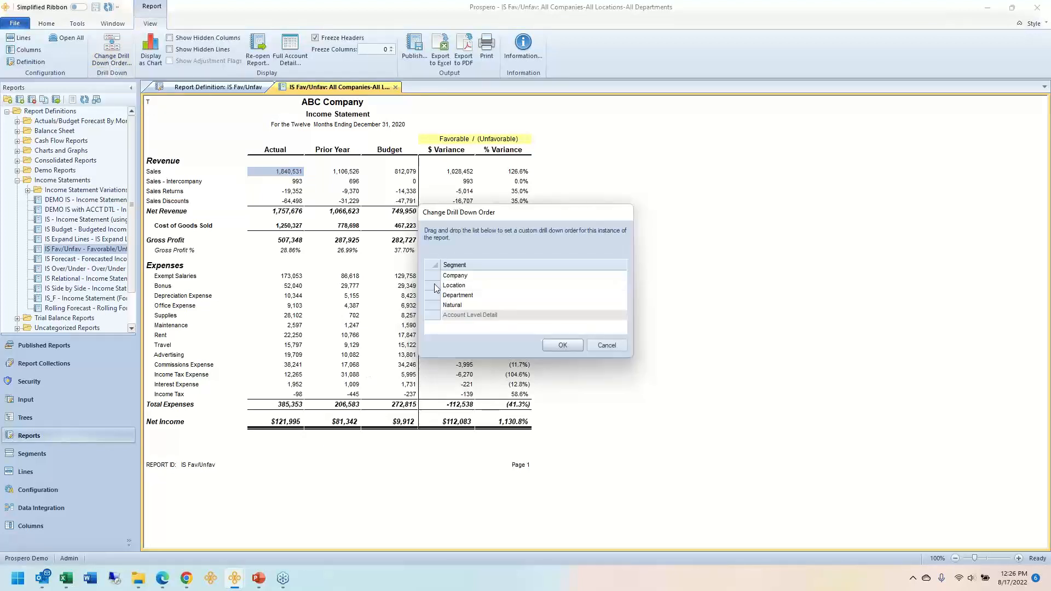
{"action": "left_click", "coordinate": [431, 276]}
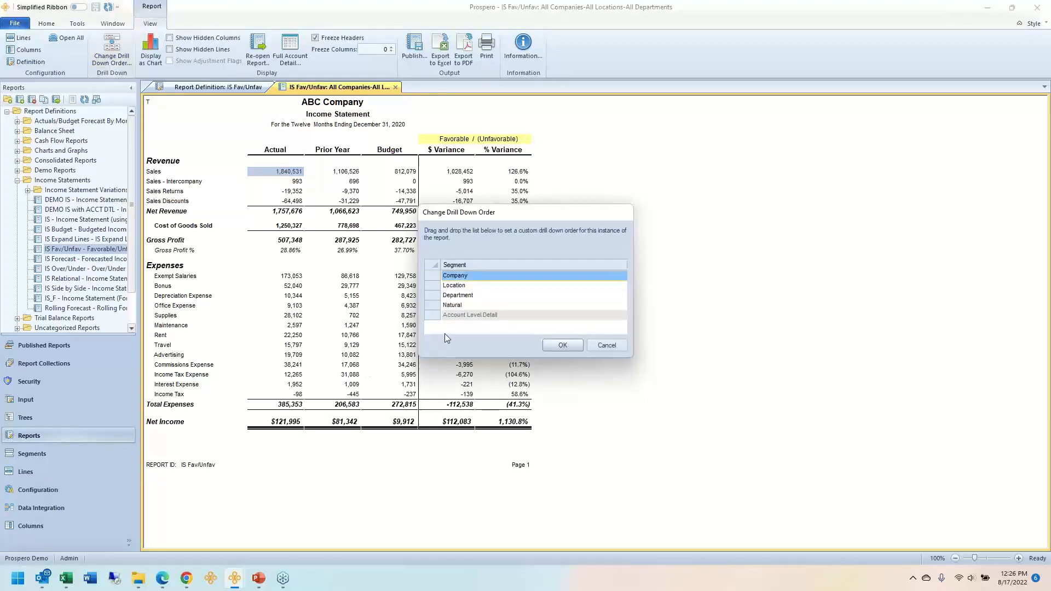
{"action": "left_click", "coordinate": [440, 286]}
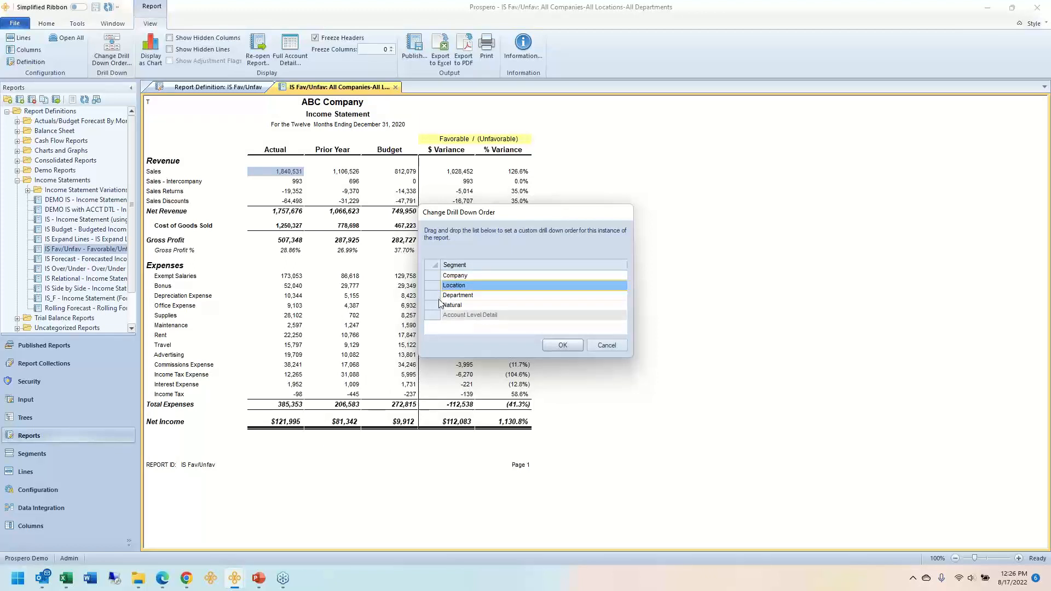
{"action": "left_click", "coordinate": [442, 296]}
{"action": "left_click_drag", "start_coordinate": [442, 297], "coordinate": [455, 278]}
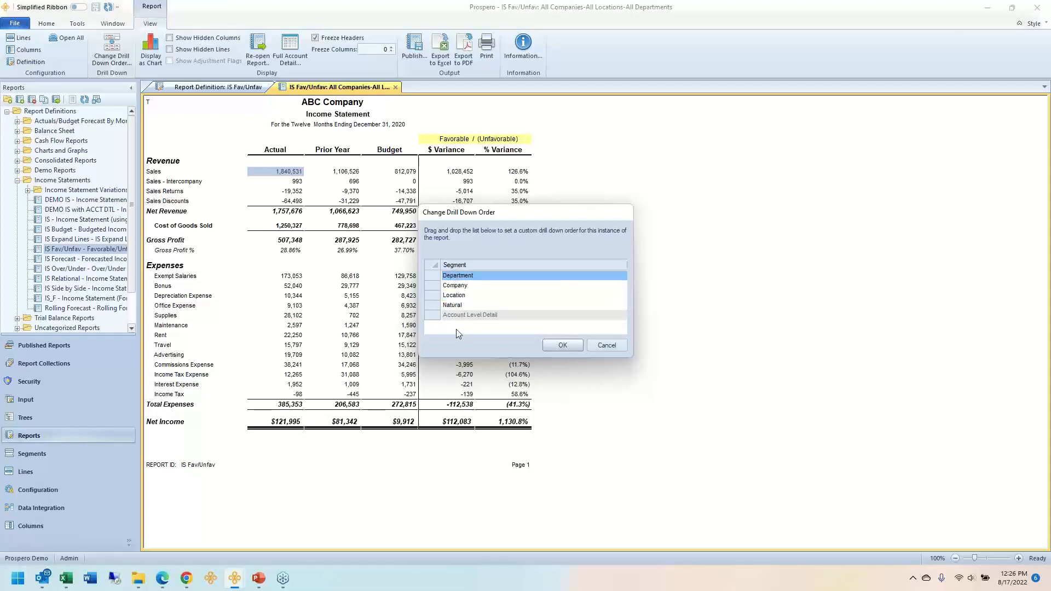
{"action": "left_click", "coordinate": [554, 345]}
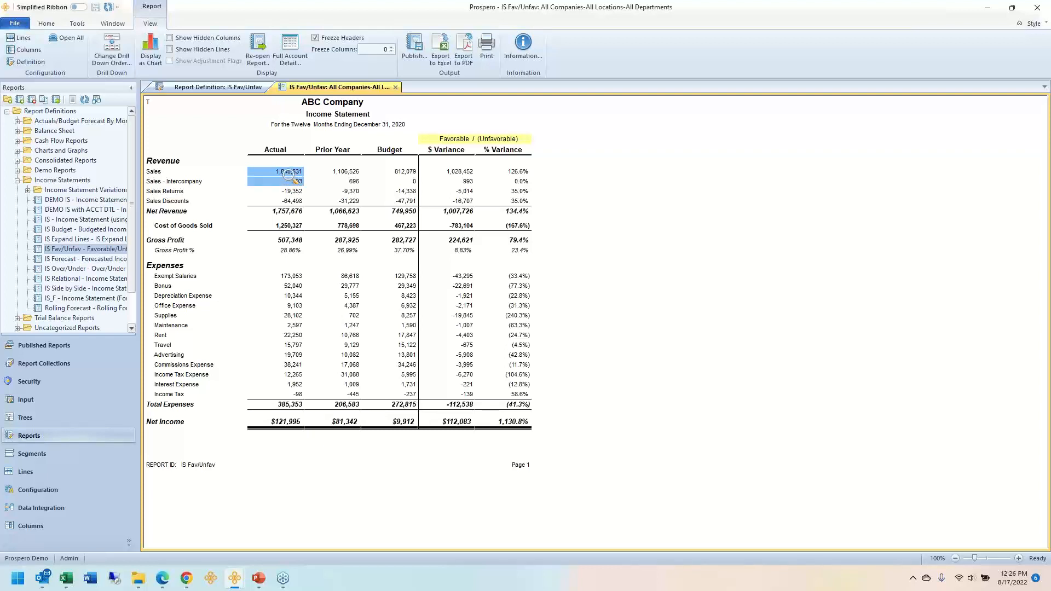
Drill down on the All Companies Actual Sales amount by department and highlight Marketing's $ Variance
{"action": "key", "text": "Down"}
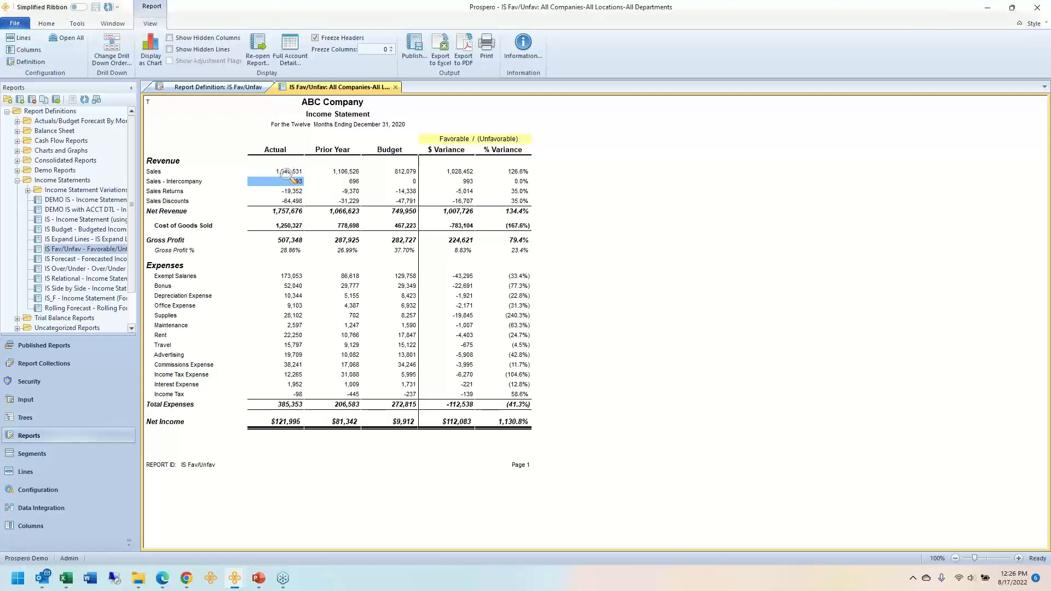
{"action": "left_click_drag", "start_coordinate": [290, 172], "coordinate": [287, 180]}
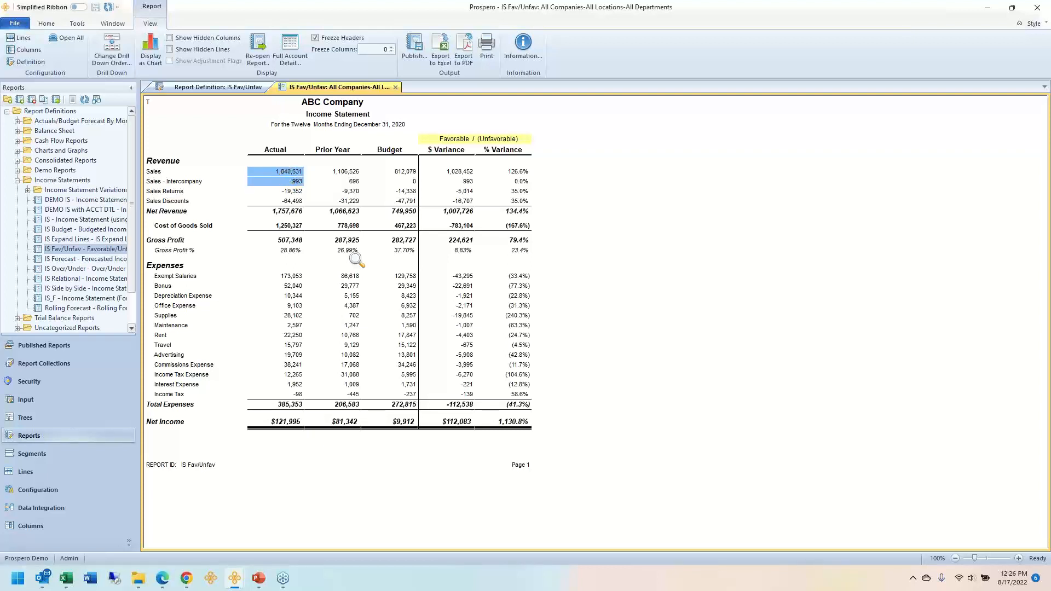
{"action": "left_click", "coordinate": [286, 170]}
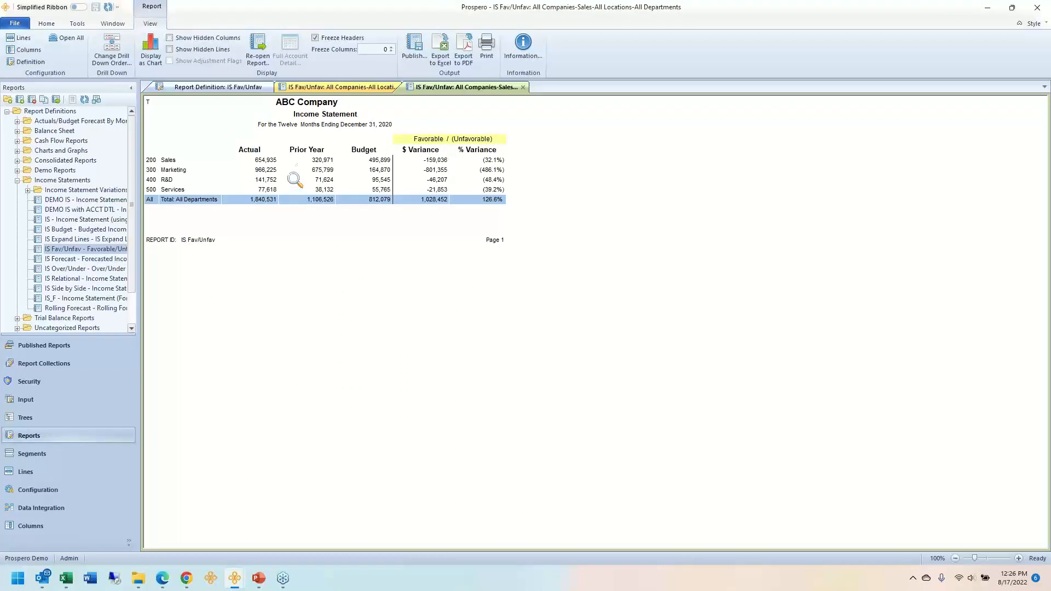
{"action": "left_click", "coordinate": [436, 169]}
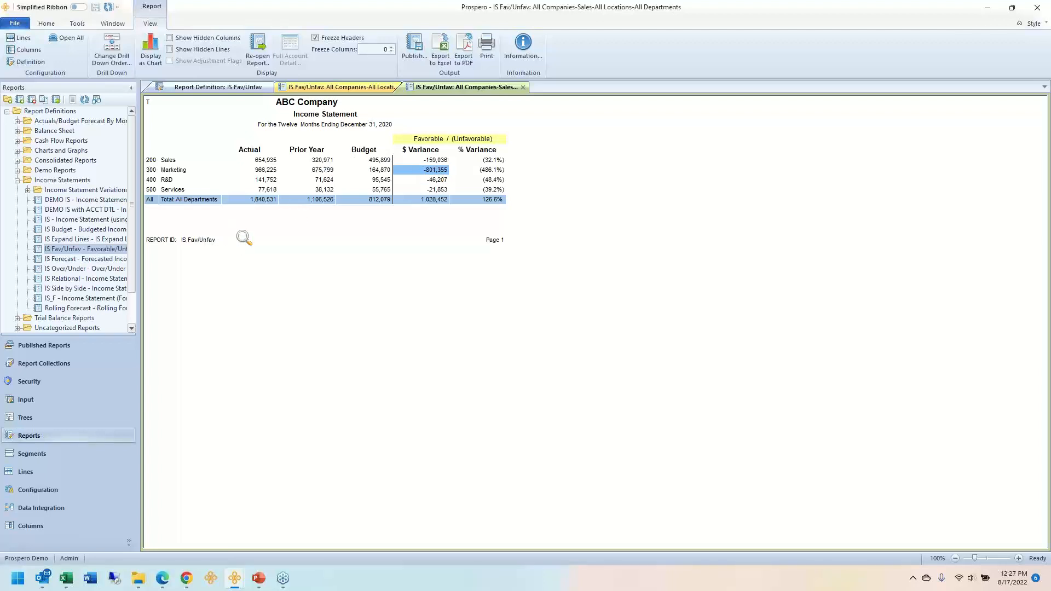
Re-open the IS Fav/Unfav report for department 300 in all companies and locations, and check its drill-down order without changing it
{"action": "left_click", "coordinate": [259, 54]}
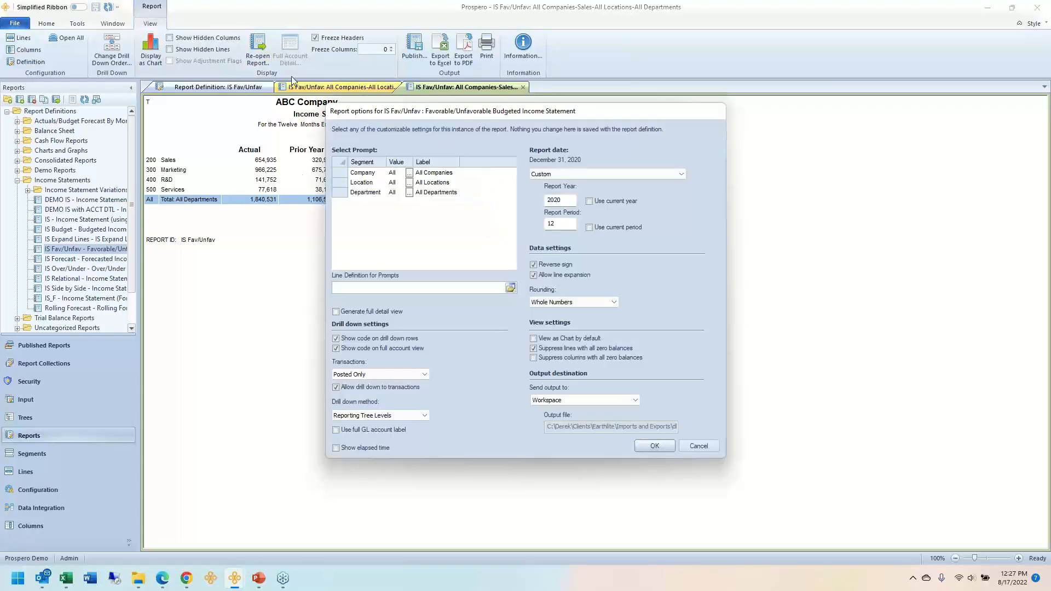
{"action": "left_click", "coordinate": [393, 193]}
{"action": "type", "text": "300"}
{"action": "left_click", "coordinate": [392, 183]}
{"action": "left_click", "coordinate": [655, 446]}
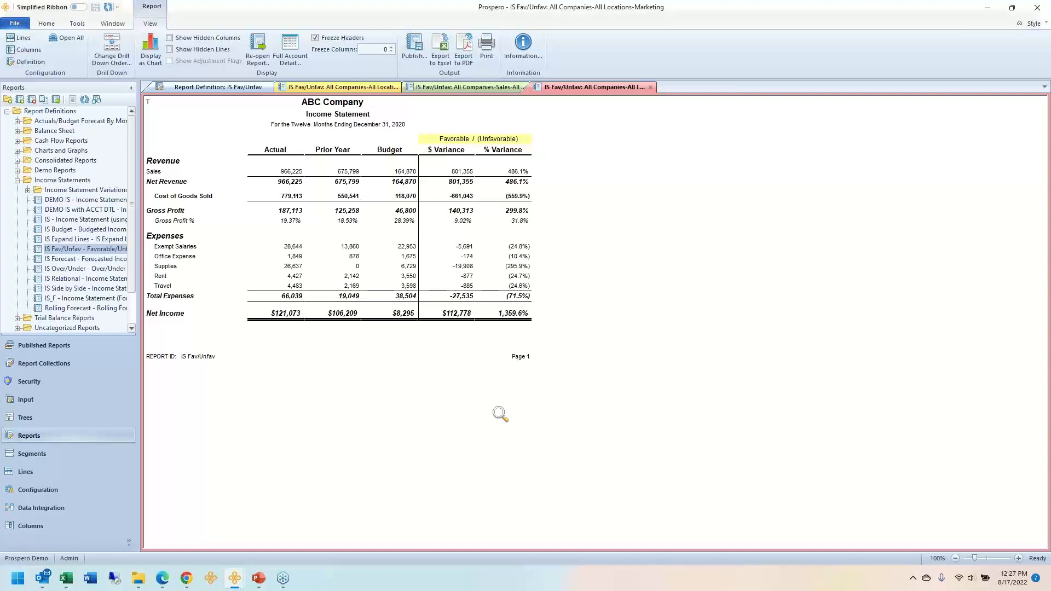
{"action": "left_click", "coordinate": [116, 66]}
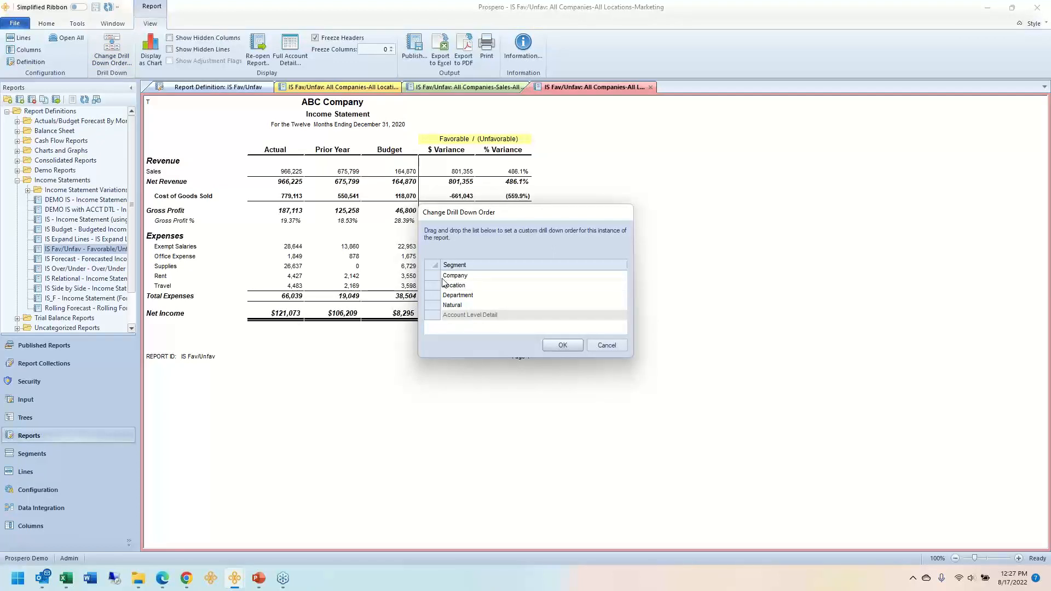
{"action": "left_click", "coordinate": [604, 346]}
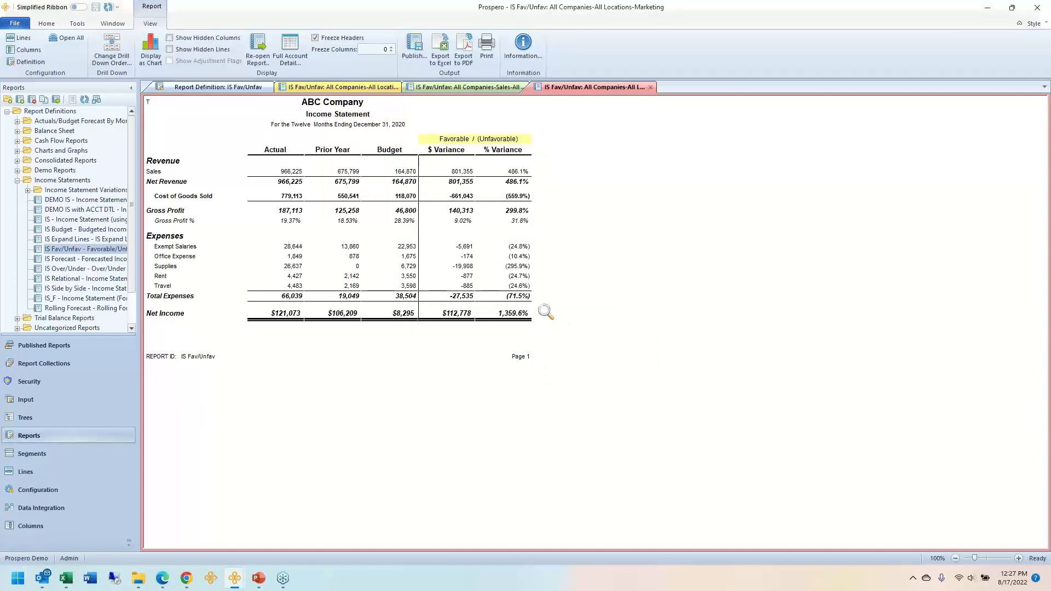
Open the Catalog View of reports and enlarge its window to include the Last Used and Last Published columns
{"action": "left_click", "coordinate": [47, 23]}
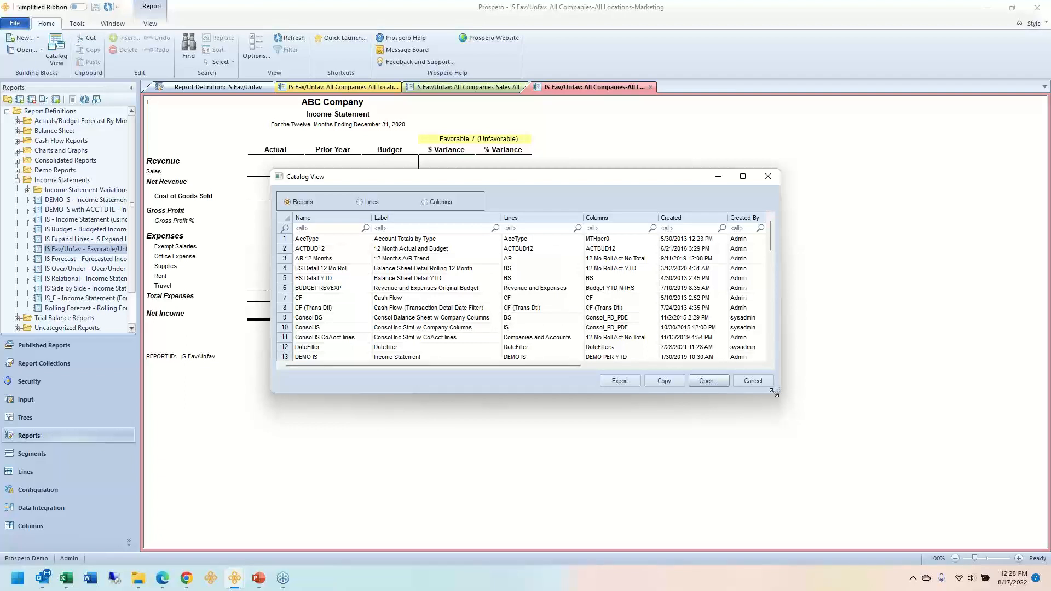
{"action": "left_click_drag", "start_coordinate": [778, 396], "coordinate": [923, 474]}
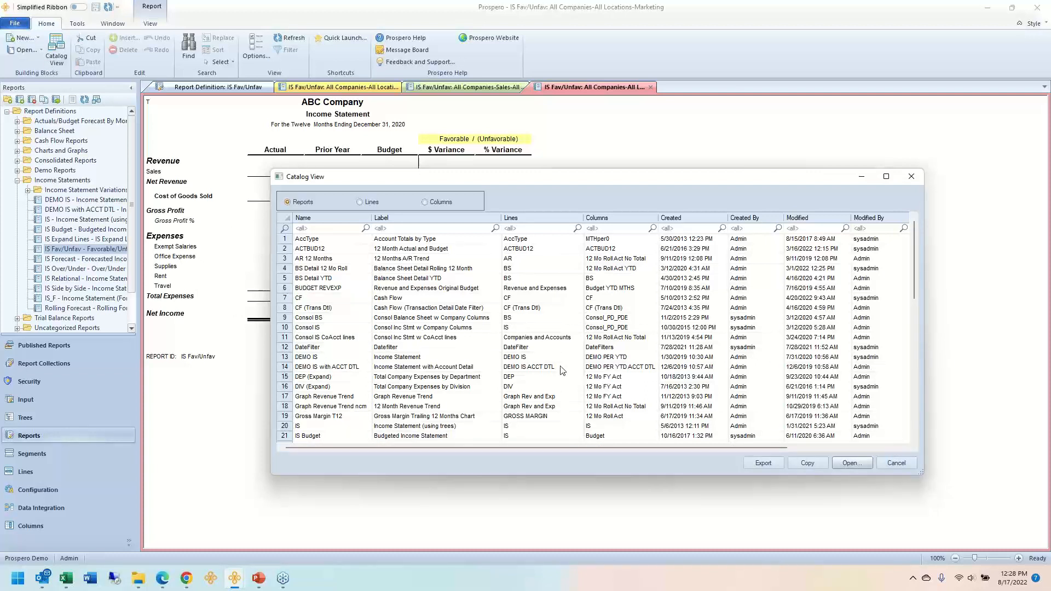
{"action": "left_click_drag", "start_coordinate": [929, 470], "coordinate": [1048, 496]}
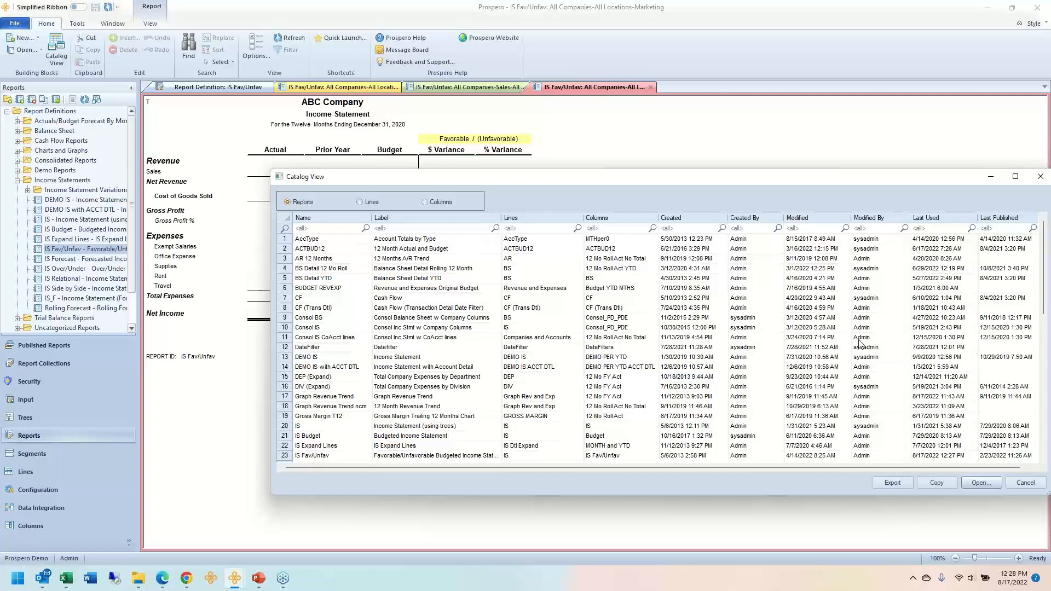
Sort the report catalog by line definition and select the Lines entries of all reports that use IS
{"action": "left_click", "coordinate": [544, 219]}
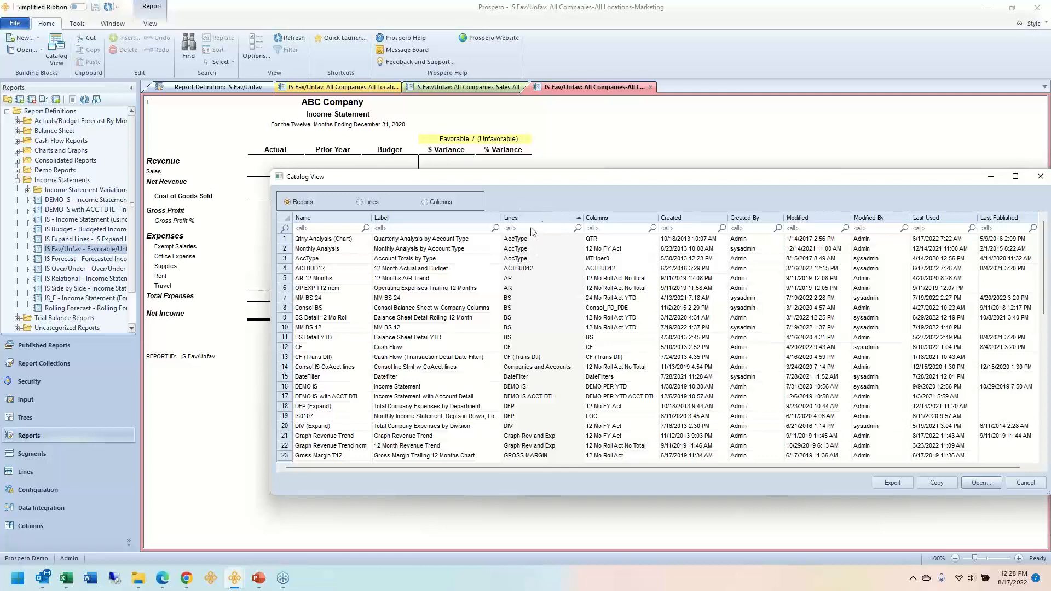
{"action": "left_click", "coordinate": [523, 337]}
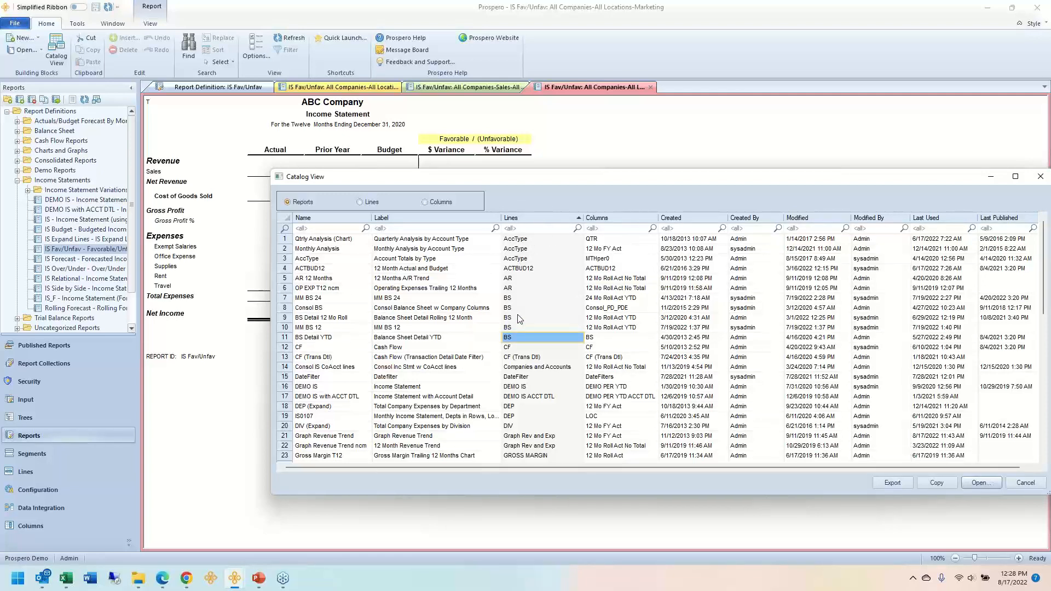
{"action": "key", "text": "Down"}
{"action": "key", "text": "Down"}
{"action": "key", "text": "Down"}
{"action": "key", "text": "Down"}
{"action": "key", "text": "Down"}
{"action": "key", "text": "Down"}
{"action": "key", "text": "Down"}
{"action": "key", "text": "Down"}
{"action": "key", "text": "Down"}
{"action": "key", "text": "Down"}
{"action": "key", "text": "Down"}
{"action": "key", "text": "Down"}
{"action": "key", "text": "Down"}
{"action": "key", "text": "Down"}
{"action": "key", "text": "Down"}
{"action": "key", "text": "Down"}
{"action": "key", "text": "Down"}
{"action": "key", "text": "Down"}
{"action": "key", "text": "Down"}
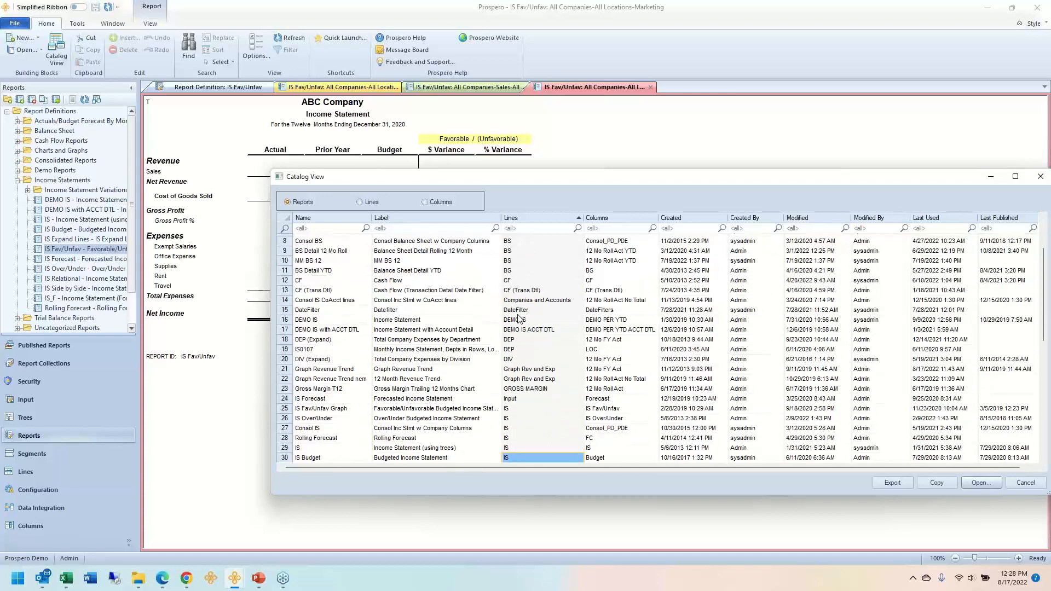
{"action": "key", "text": "Down"}
{"action": "key", "text": "Down"}
{"action": "key", "text": "Down"}
{"action": "key", "text": "Down"}
{"action": "key", "text": "Down"}
{"action": "key", "text": "Down"}
{"action": "key", "text": "Down"}
{"action": "key", "text": "Down"}
{"action": "key", "text": "Down"}
{"action": "key", "text": "Down"}
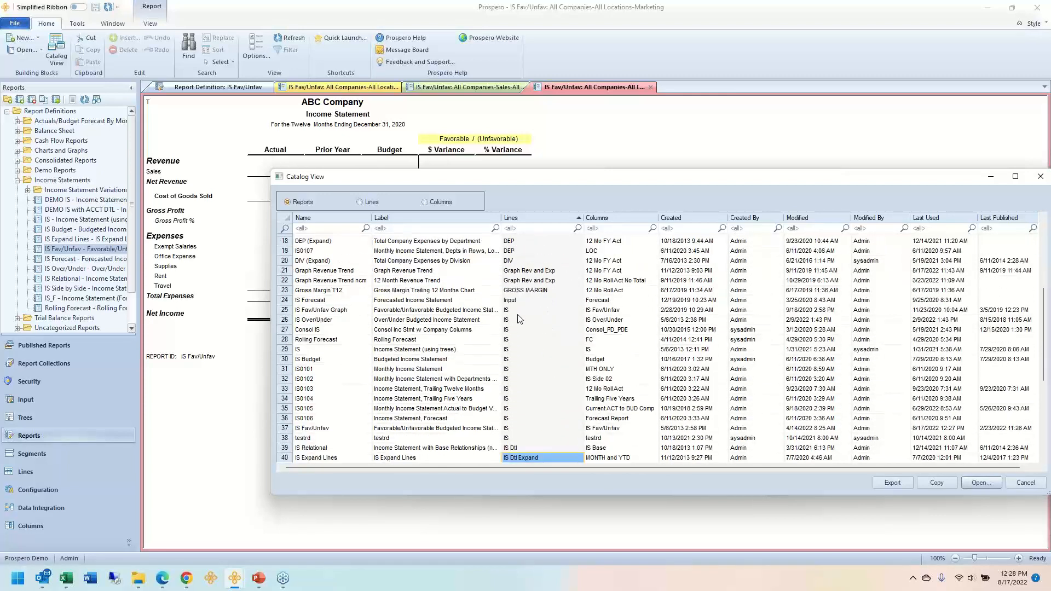
{"action": "key", "text": "Up"}
{"action": "key", "text": "Up"}
{"action": "key", "text": "shift+Up"}
{"action": "key", "text": "shift+Up"}
{"action": "key", "text": "shift+Up"}
{"action": "key", "text": "shift+Up"}
{"action": "key", "text": "shift+Up"}
{"action": "key", "text": "shift+Up"}
{"action": "key", "text": "shift+Up"}
{"action": "key", "text": "shift+Up"}
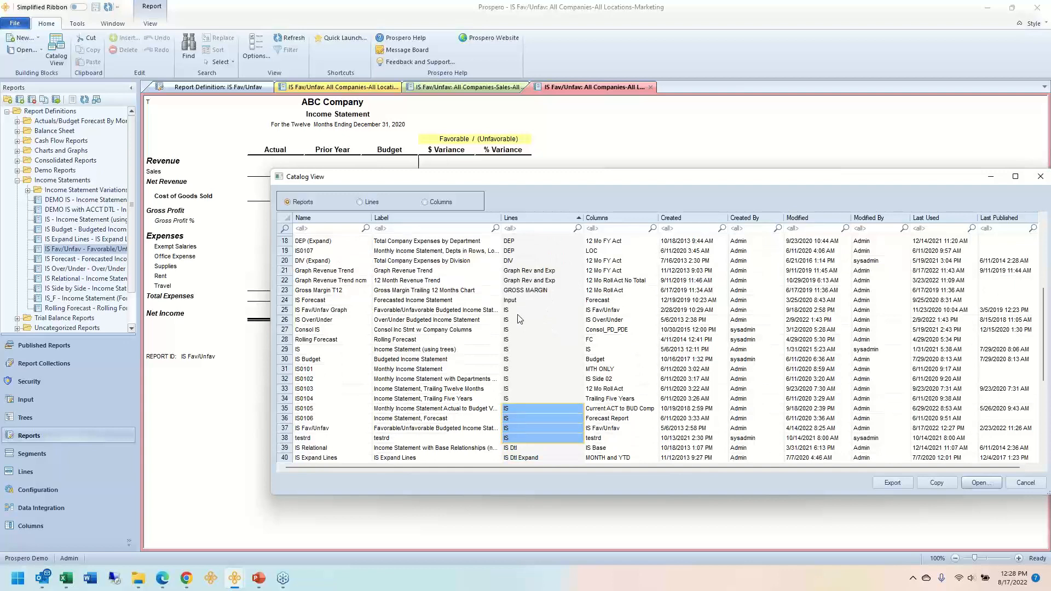
{"action": "key", "text": "shift+Up"}
{"action": "key", "text": "shift+Up"}
{"action": "key", "text": "shift+Up"}
{"action": "key", "text": "shift+Up"}
{"action": "key", "text": "shift+Up"}
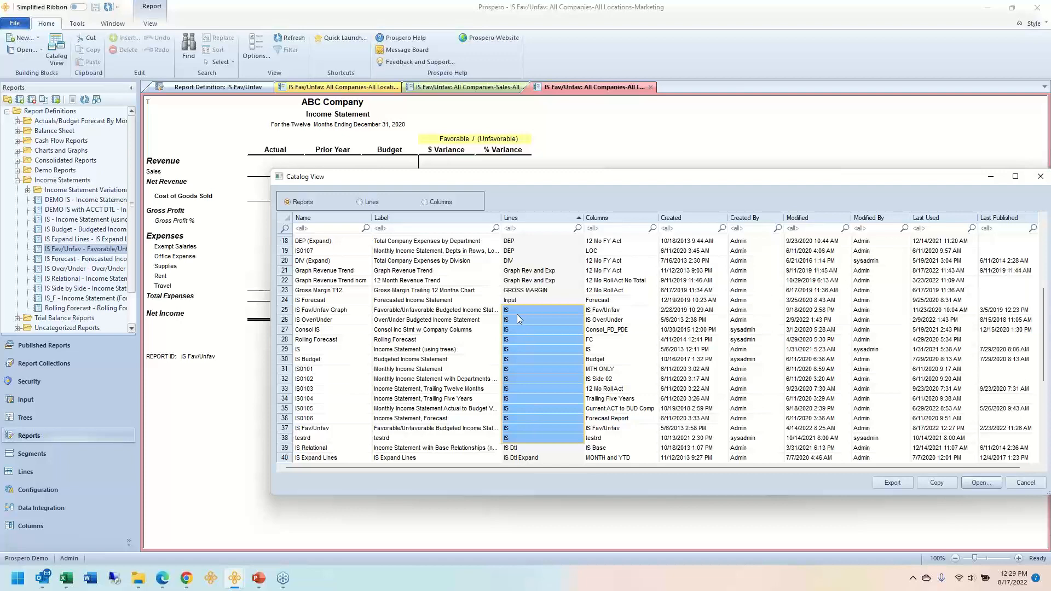
Switch to the Report Exports to Excel and PDF folder in File Explorer and select the NOTES Prospero Demos, Consol IS and Cash Flow workbooks
{"action": "mouse_move", "coordinate": [138, 587]}
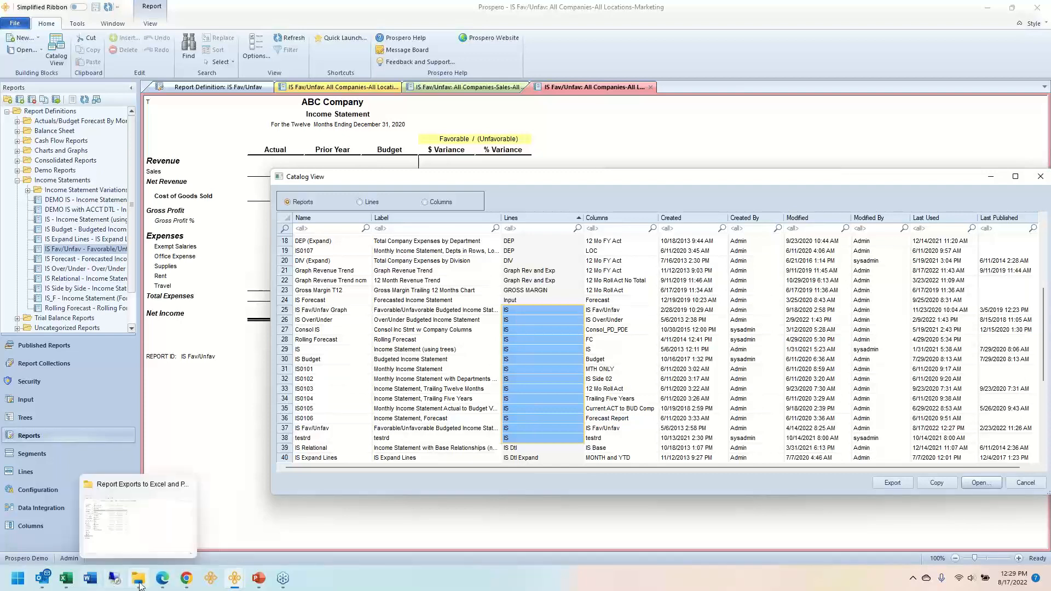
{"action": "left_click", "coordinate": [149, 547]}
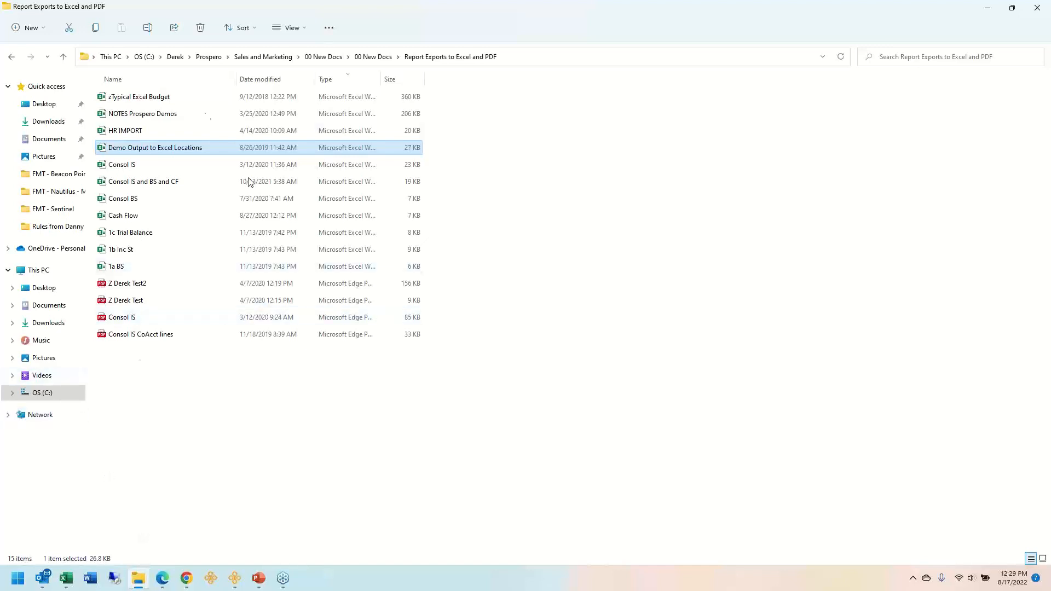
{"action": "left_click", "coordinate": [156, 100]}
{"action": "left_click", "coordinate": [155, 108]}
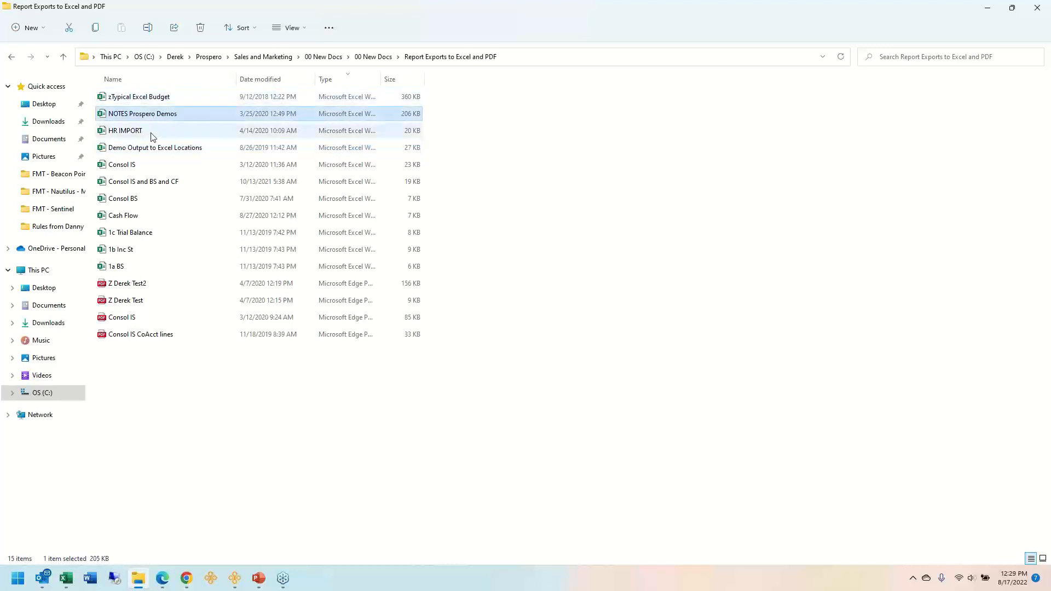
{"action": "left_click", "coordinate": [151, 136]}
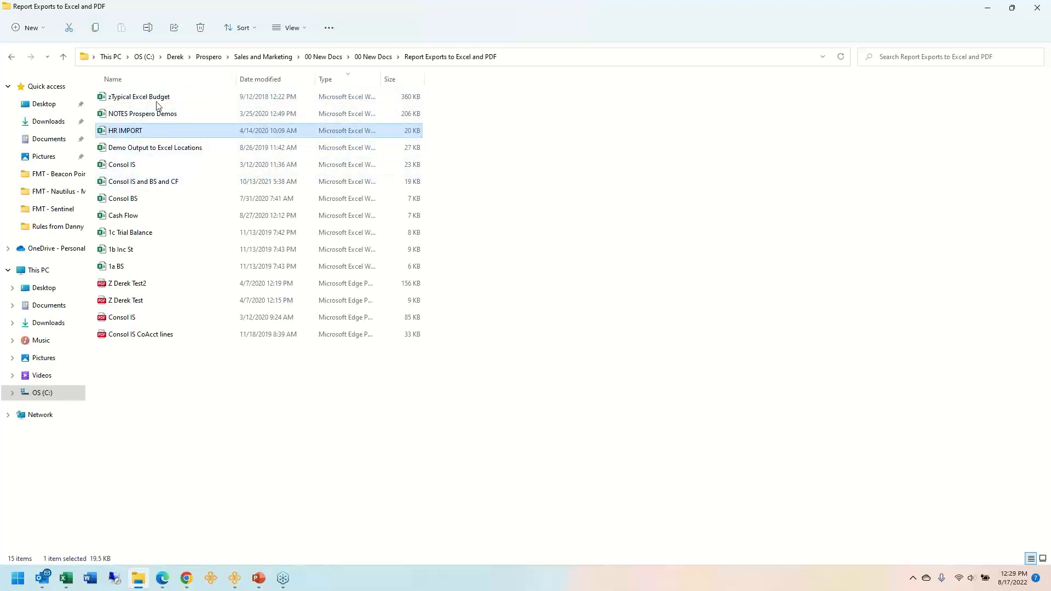
{"action": "mouse_move", "coordinate": [155, 234]}
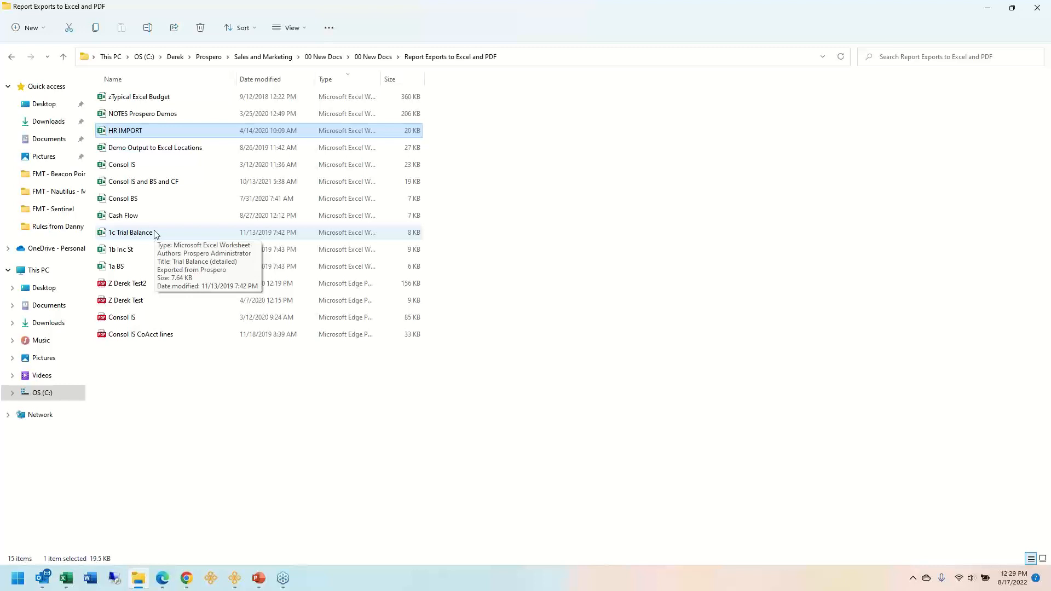
{"action": "left_click", "coordinate": [164, 165]}
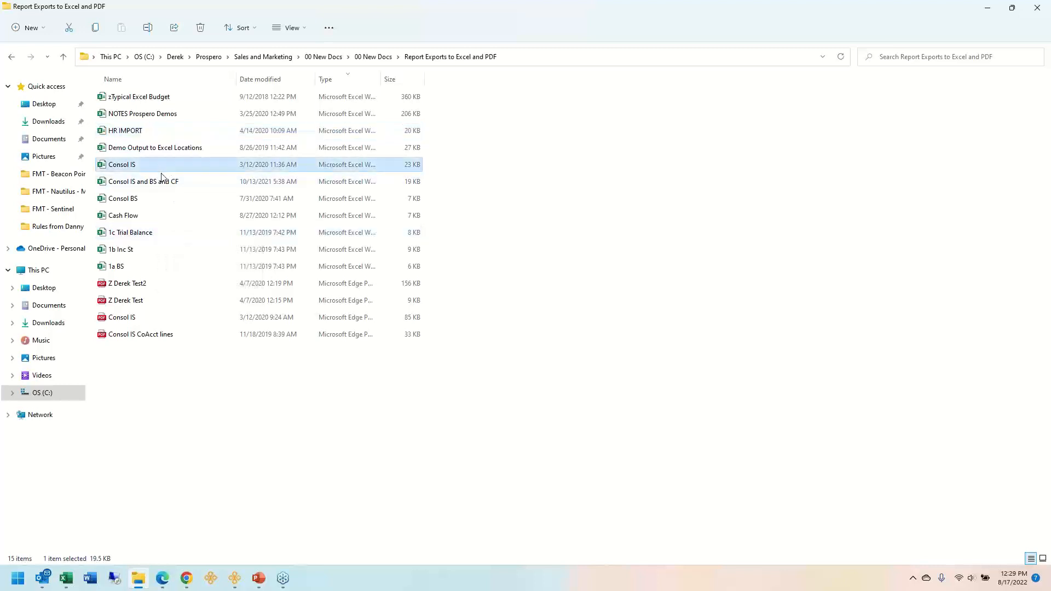
{"action": "left_click", "coordinate": [159, 216], "text": "ctrl"}
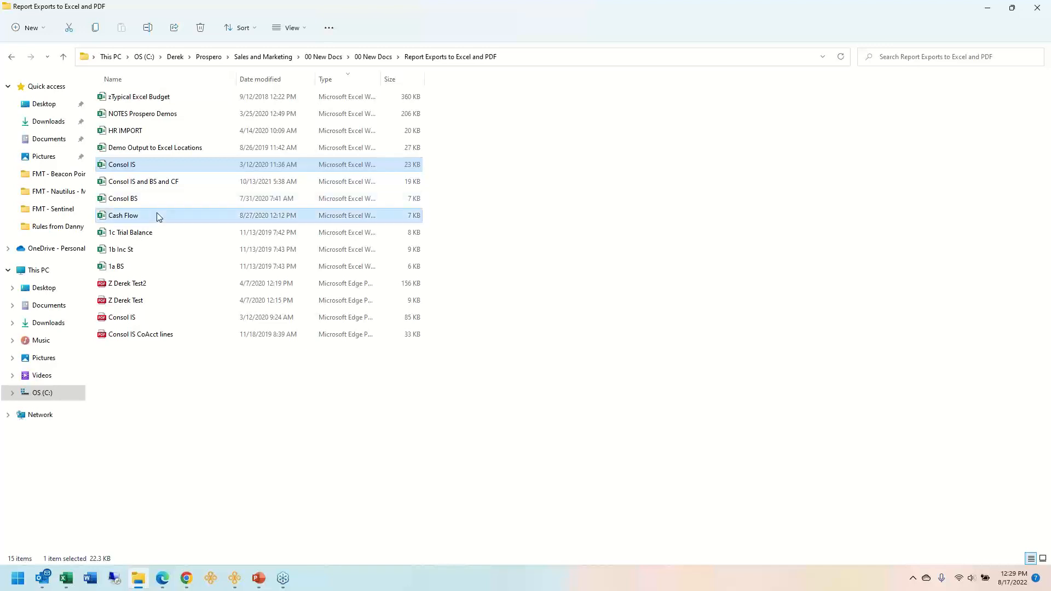
{"action": "left_click", "coordinate": [168, 120], "text": "ctrl"}
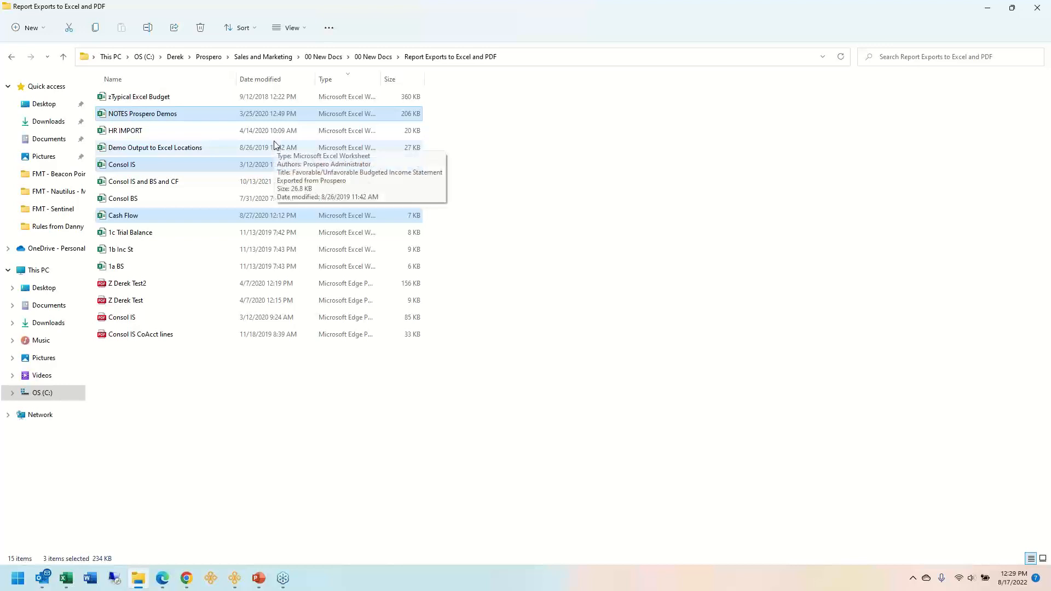
Switch from File Explorer back to Prospero and close the Catalog View without opening a report
{"action": "key", "text": "alt+Tab"}
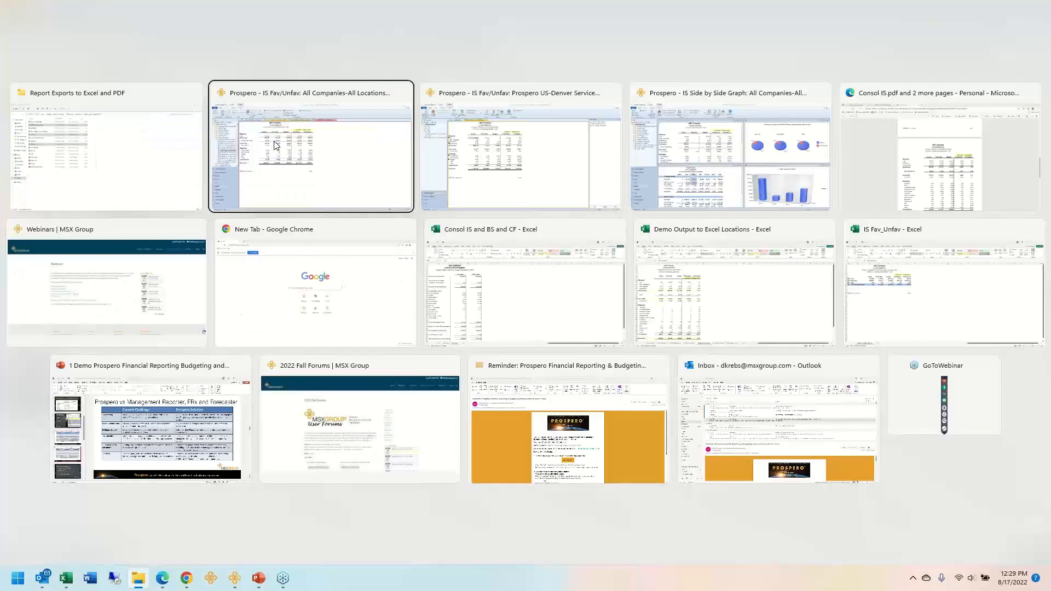
{"action": "left_click", "coordinate": [275, 145]}
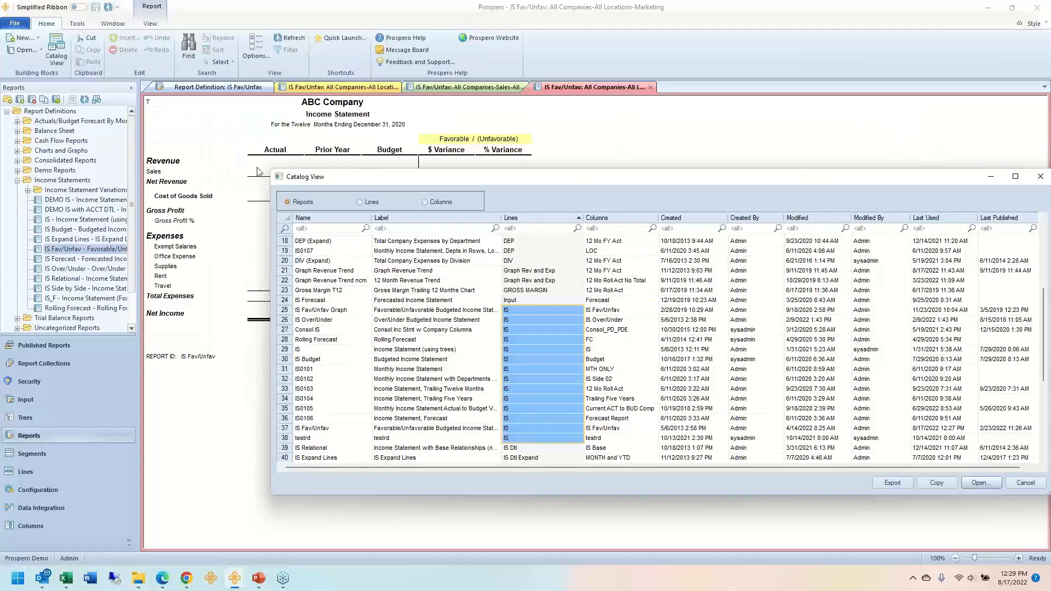
{"action": "left_click", "coordinate": [1029, 484]}
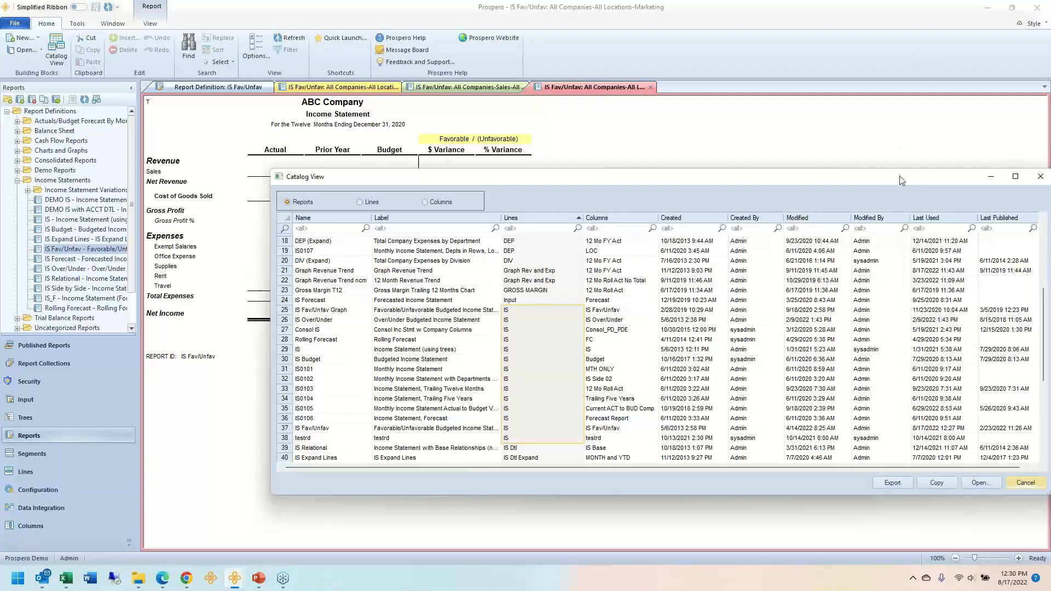
{"action": "left_click_drag", "start_coordinate": [899, 176], "coordinate": [692, 174]}
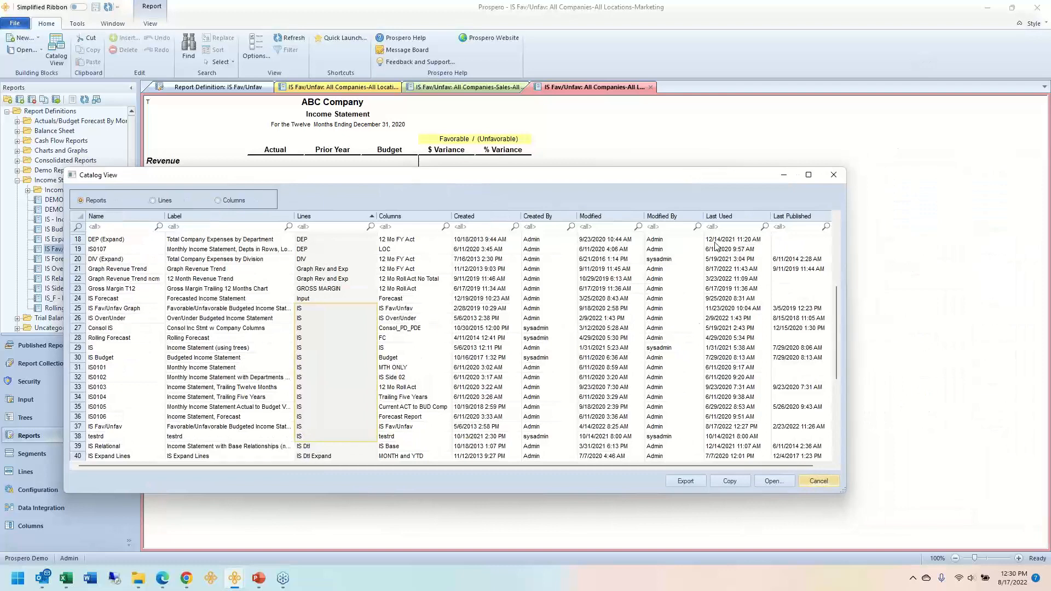
{"action": "left_click", "coordinate": [821, 481]}
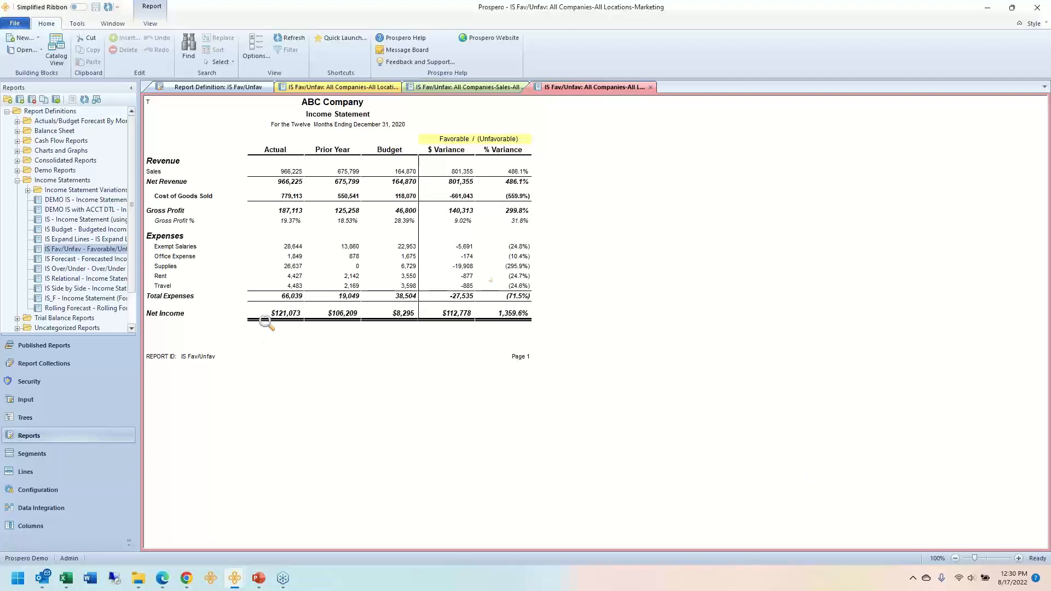
Close the Marketing report and the Sales drill-down, and highlight the Net Income actual and Total Expenses label in the all-departments income statement
{"action": "left_click", "coordinate": [650, 87]}
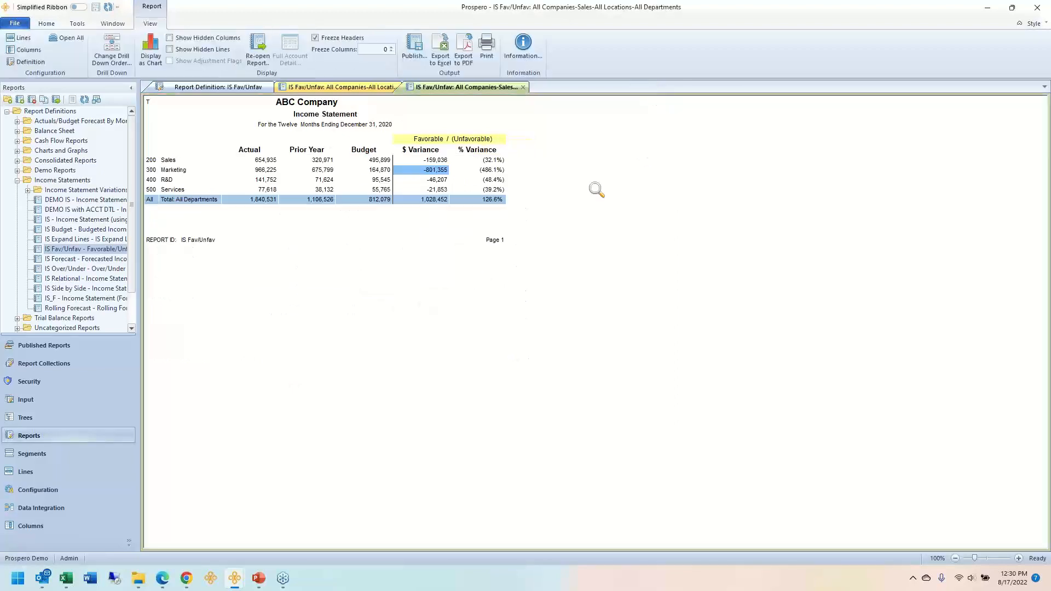
{"action": "left_click", "coordinate": [522, 87]}
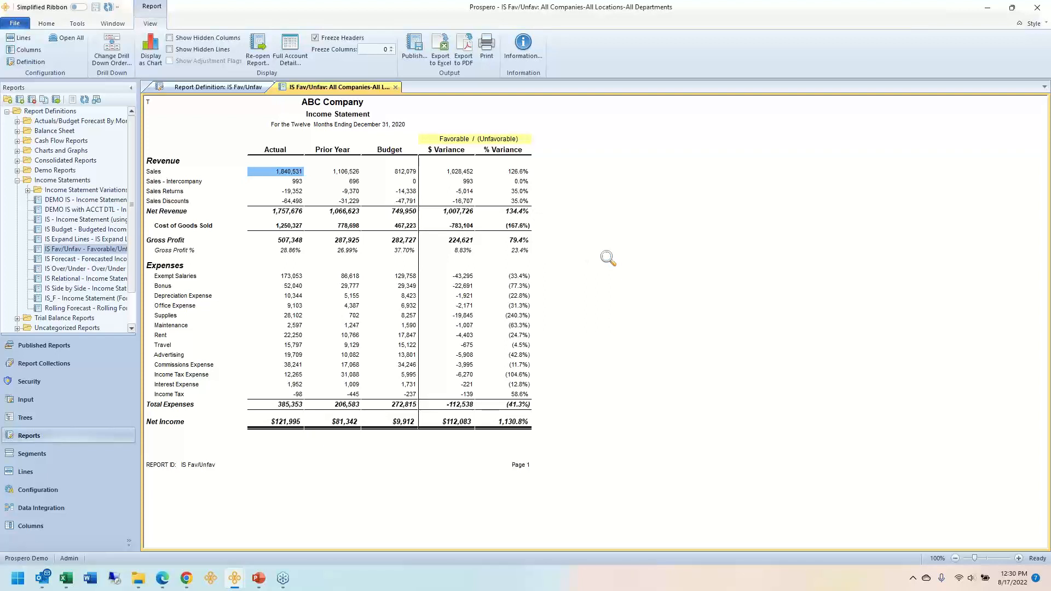
{"action": "left_click", "coordinate": [262, 424]}
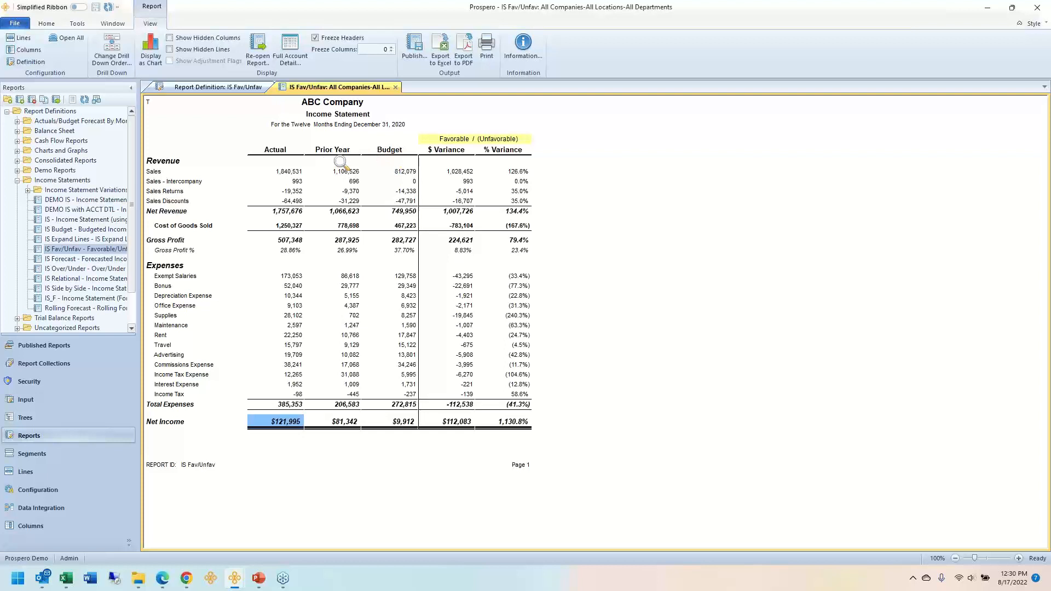
{"action": "left_click", "coordinate": [206, 407]}
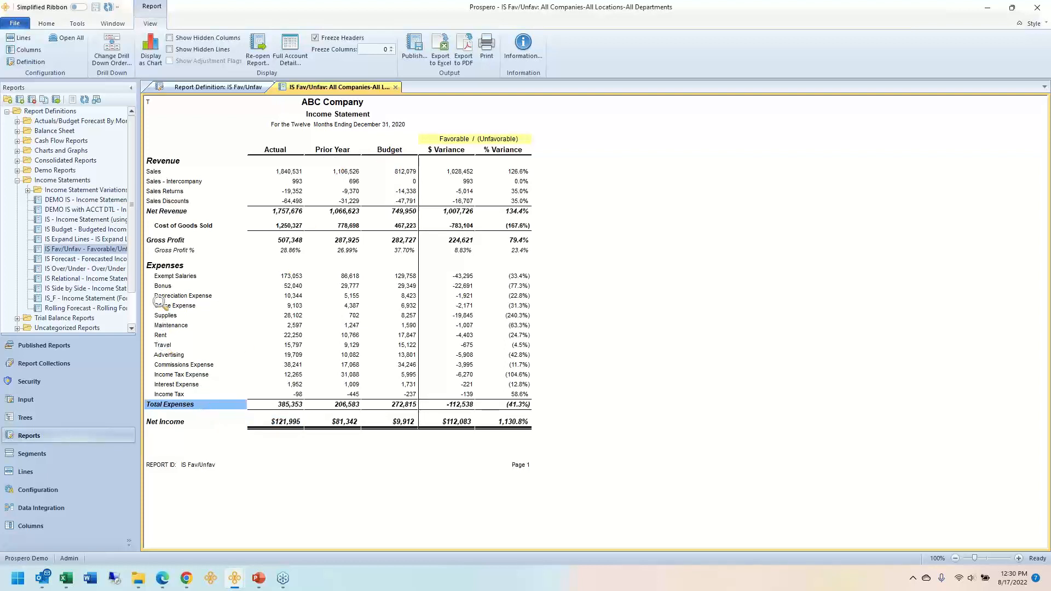
Turn the income statement's hidden columns on and off for comparison, leave them shown, and highlight account codes and Actual amounts
{"action": "left_click", "coordinate": [170, 38]}
{"action": "left_click_drag", "start_coordinate": [153, 201], "coordinate": [154, 373]}
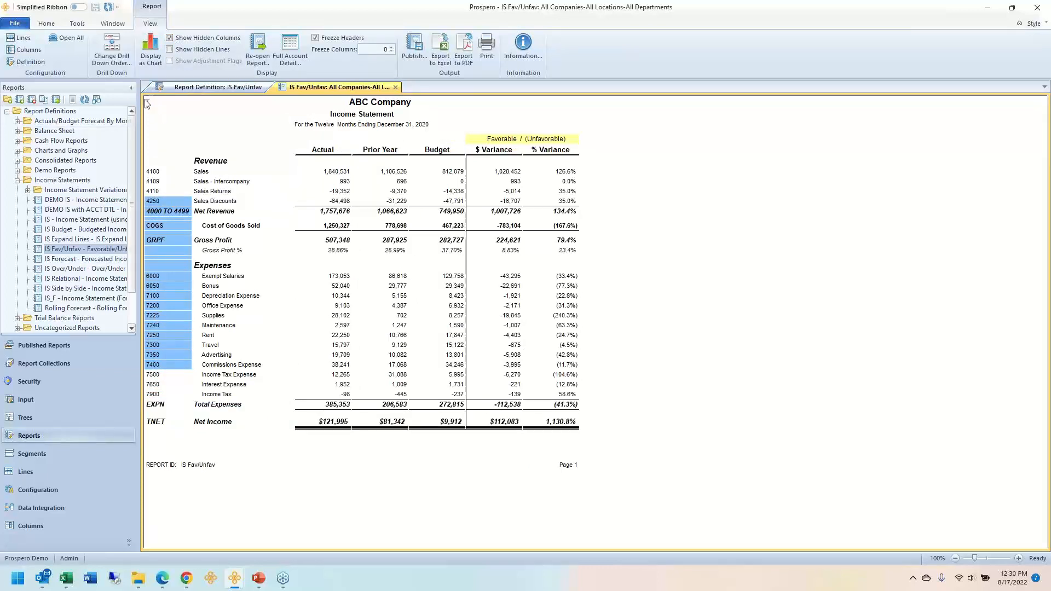
{"action": "left_click", "coordinate": [175, 42]}
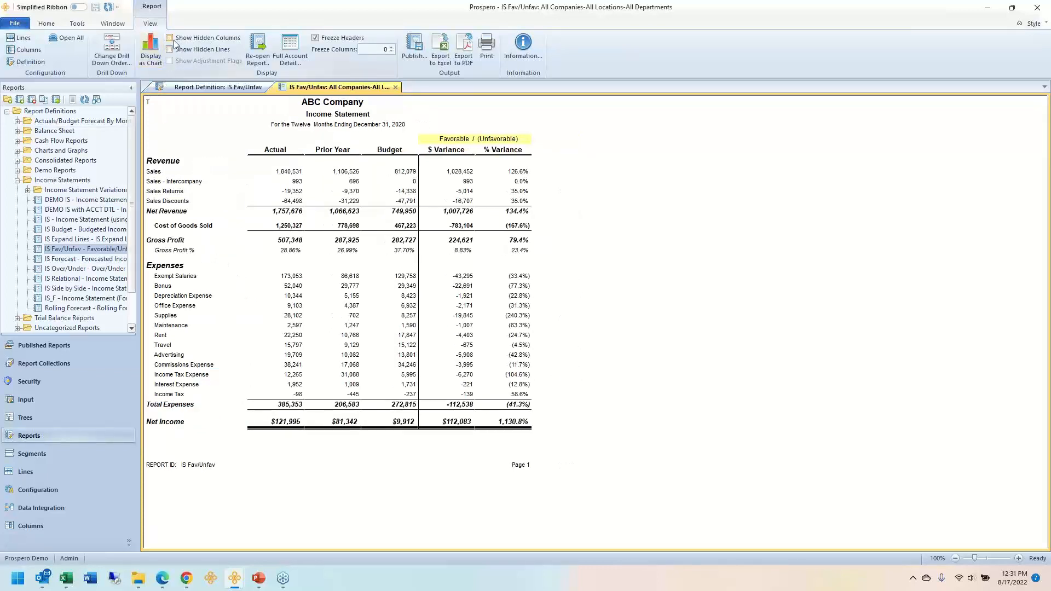
{"action": "left_click", "coordinate": [174, 43]}
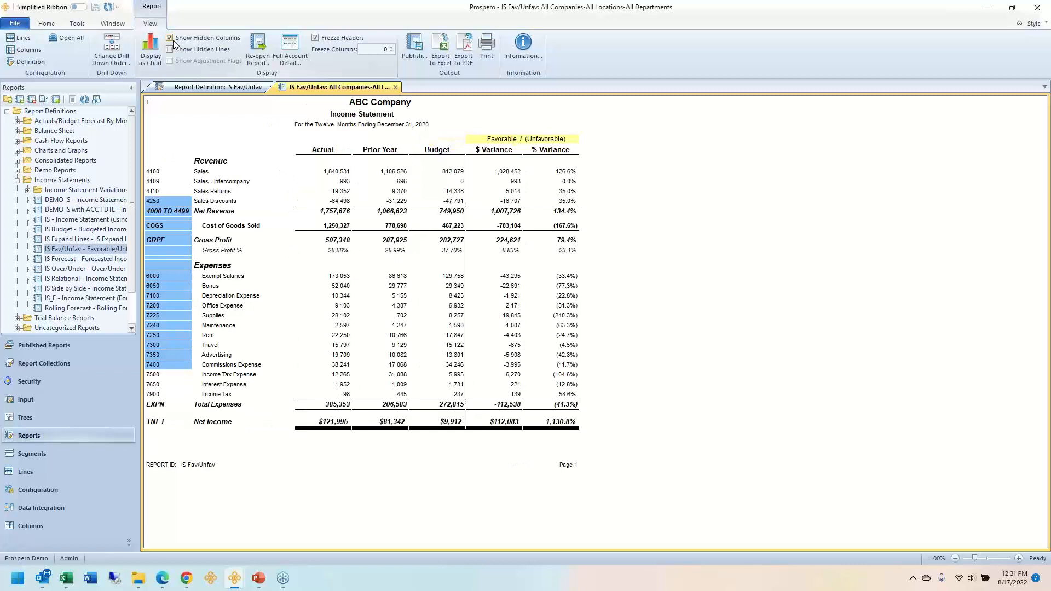
{"action": "left_click", "coordinate": [175, 43]}
{"action": "left_click", "coordinate": [174, 43]}
{"action": "left_click_drag", "start_coordinate": [329, 181], "coordinate": [327, 344]}
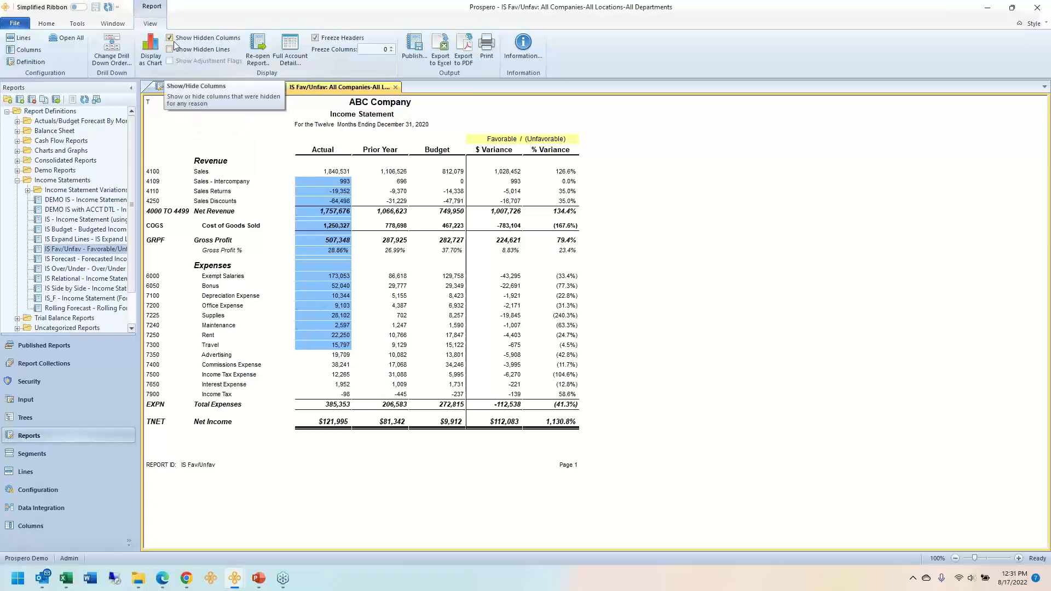
Highlight the EXPN code, the expense descriptions from Bonus to Total Expenses, and their account codes from 6050 to EXPN
{"action": "left_click", "coordinate": [171, 406]}
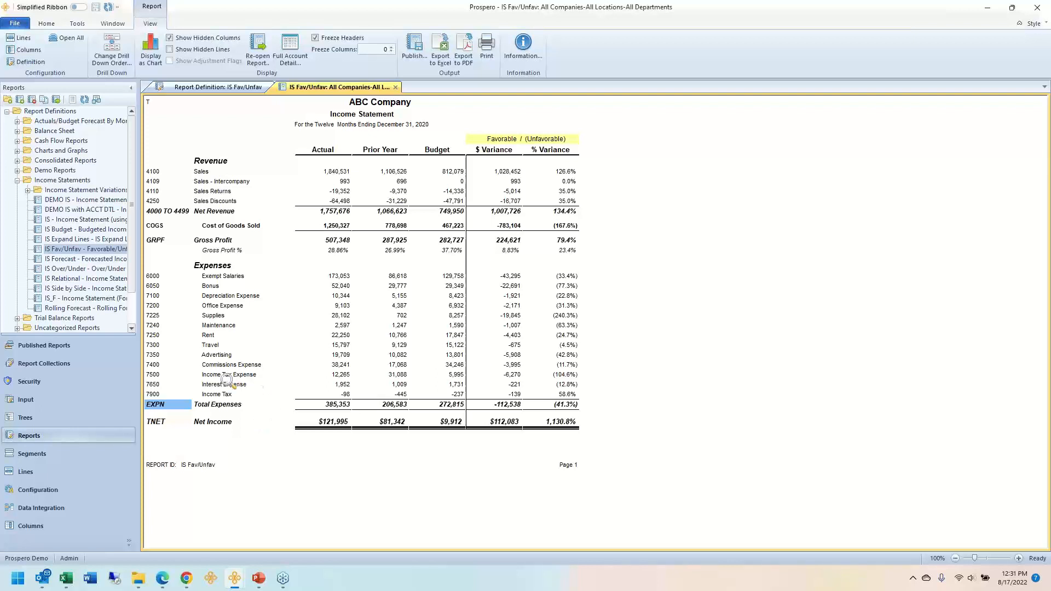
{"action": "left_click_drag", "start_coordinate": [229, 406], "coordinate": [219, 284]}
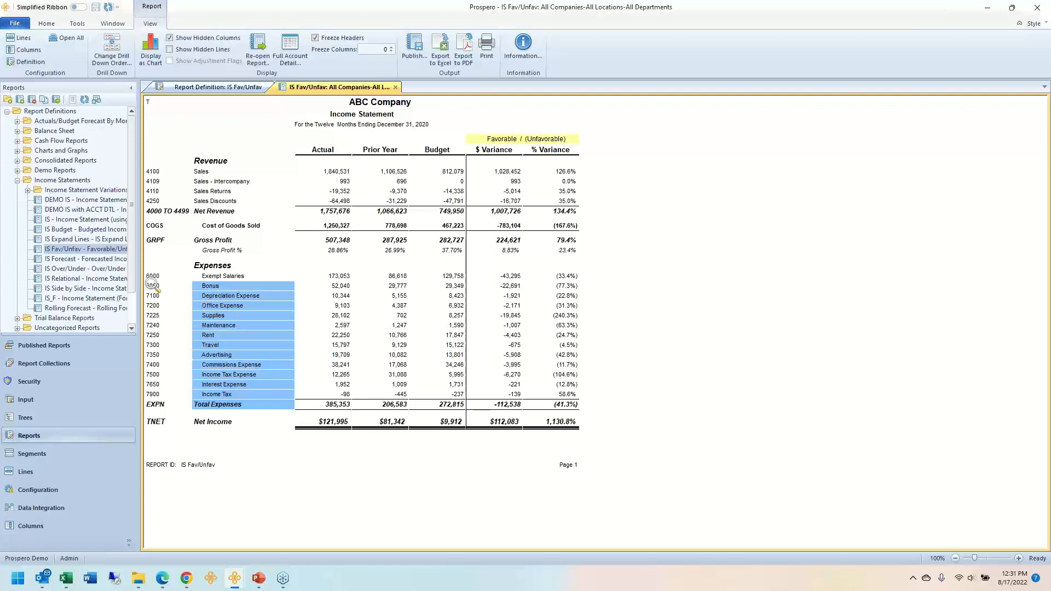
{"action": "left_click_drag", "start_coordinate": [153, 286], "coordinate": [164, 405]}
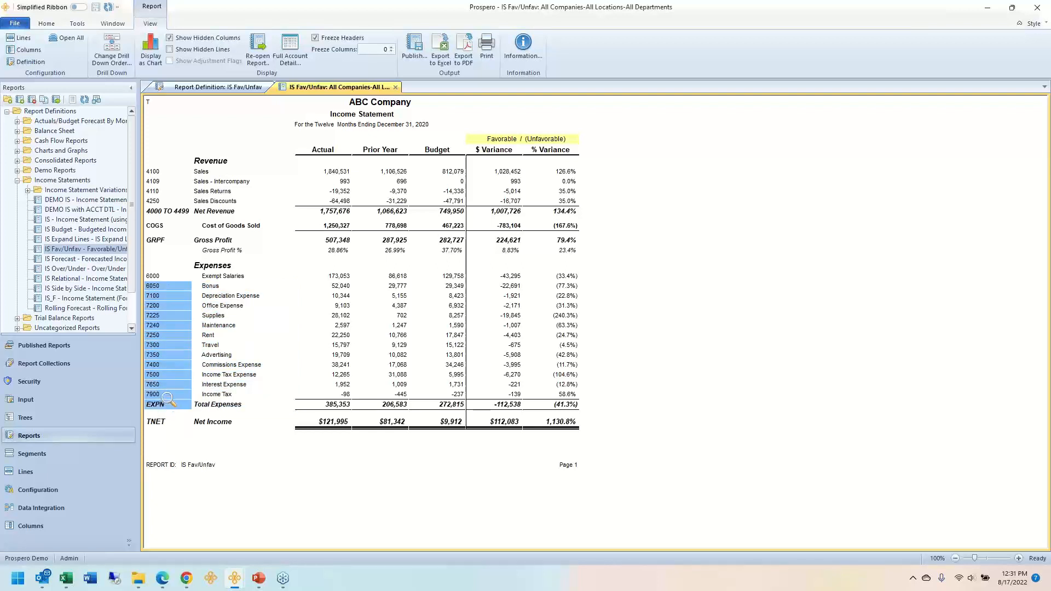
Open the IS line definition behind the report and bring up the Natural account selection for the Total Expenses line
{"action": "left_click", "coordinate": [28, 39]}
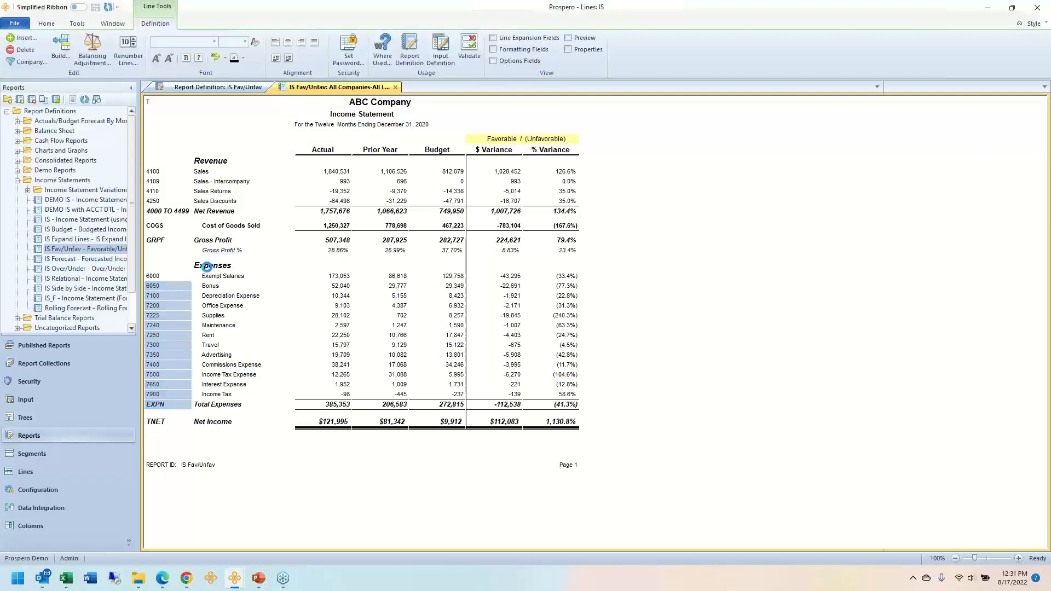
{"action": "left_click", "coordinate": [155, 317]}
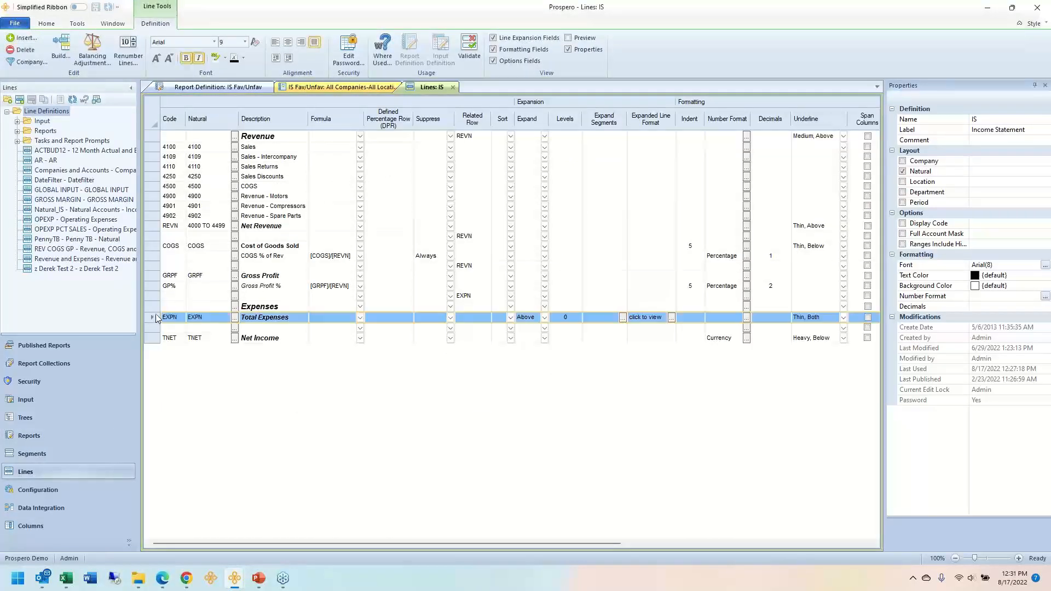
{"action": "left_click", "coordinate": [234, 318]}
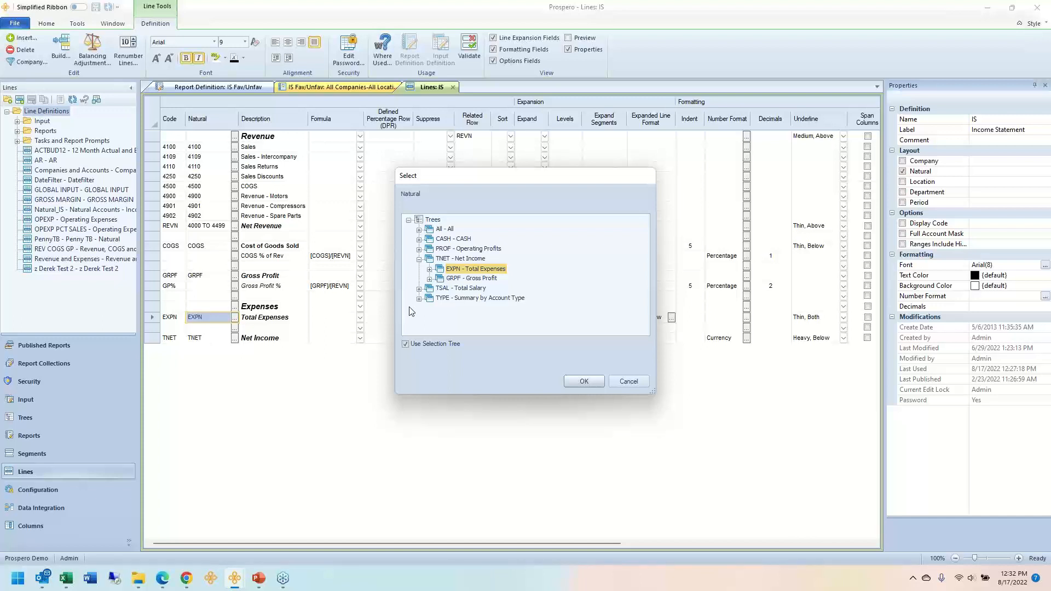
Expand Gross Profit, Cost of Goods Sold and Revenues under the Net Income tree to inspect their accounts
{"action": "left_click", "coordinate": [449, 260]}
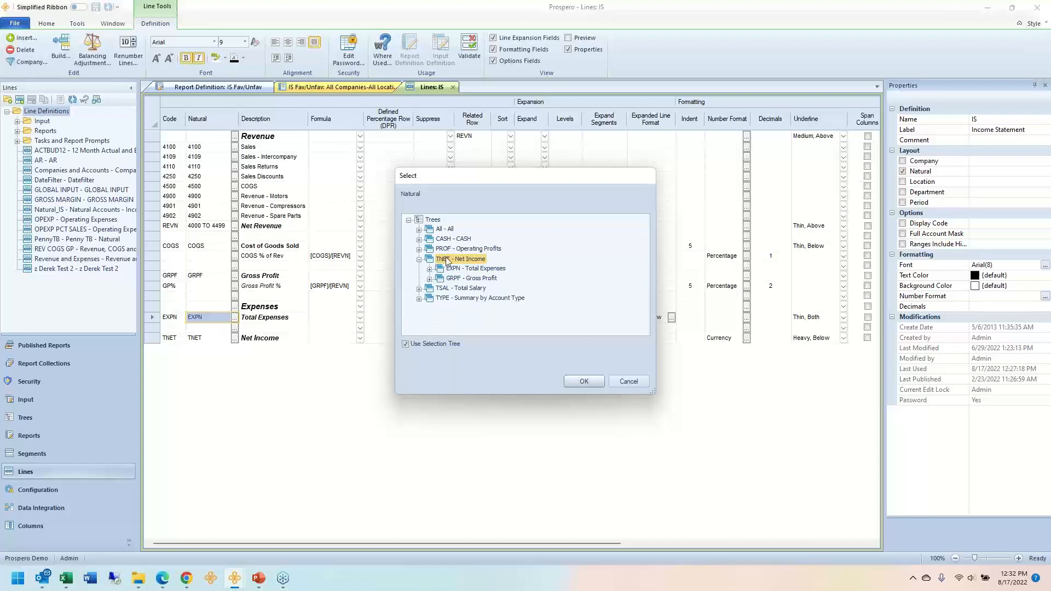
{"action": "left_click", "coordinate": [461, 269]}
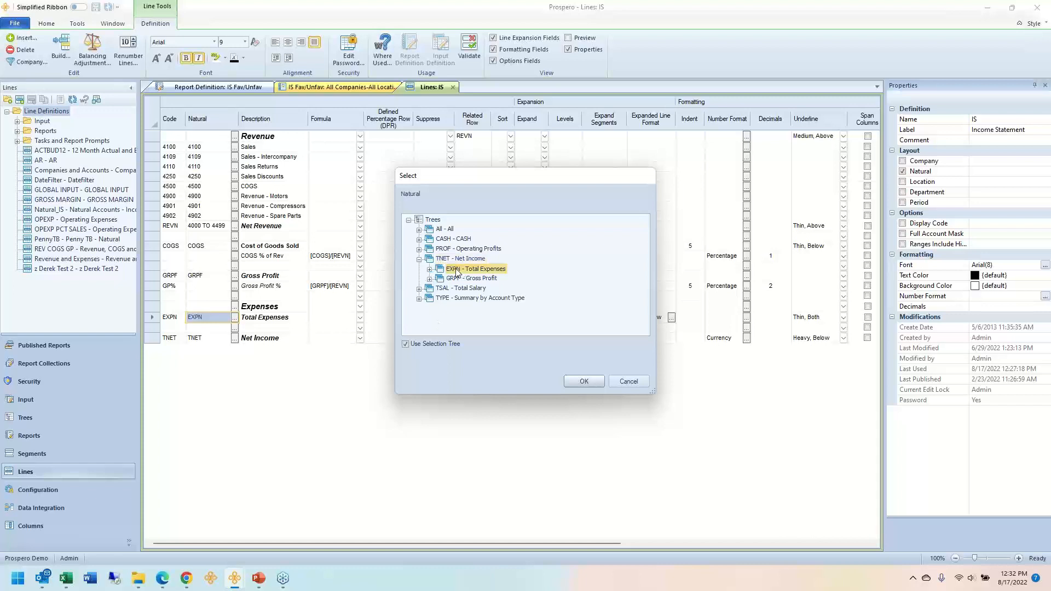
{"action": "left_click", "coordinate": [429, 278]}
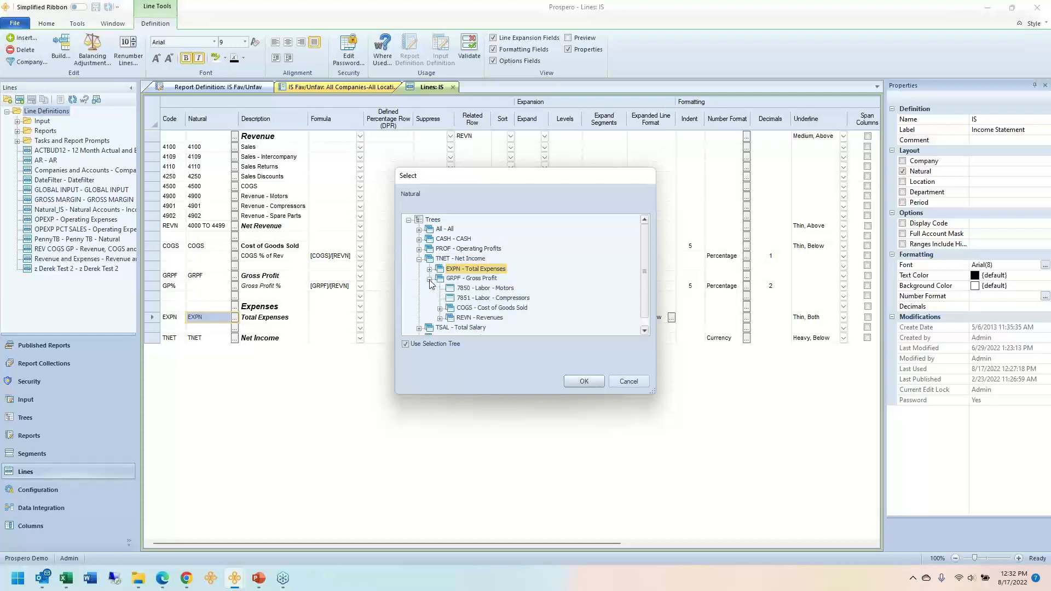
{"action": "left_click", "coordinate": [475, 309]}
{"action": "left_click", "coordinate": [475, 319]}
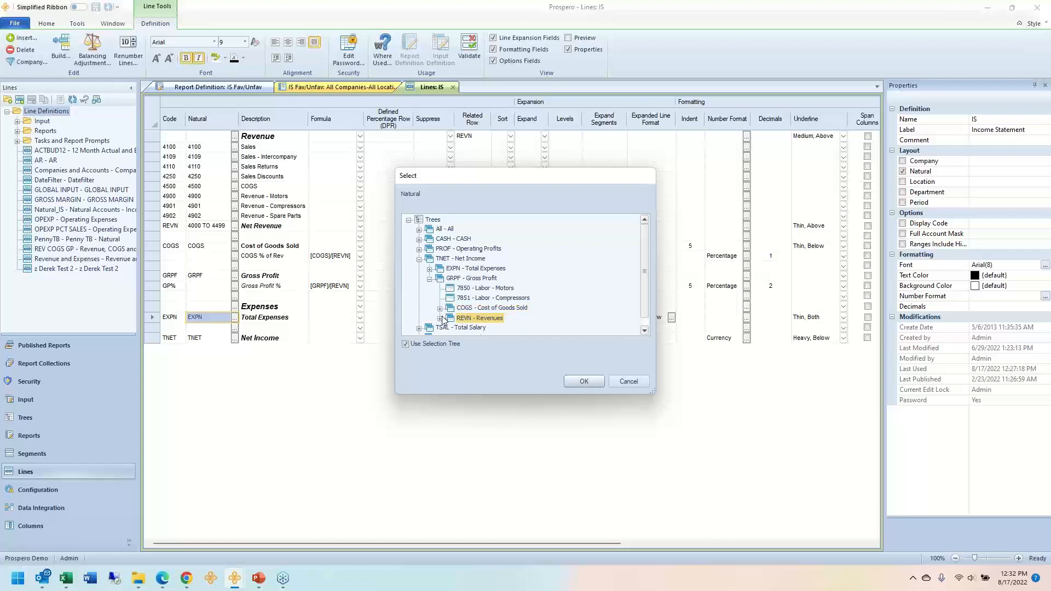
{"action": "left_click", "coordinate": [440, 308]}
{"action": "left_click", "coordinate": [462, 301]}
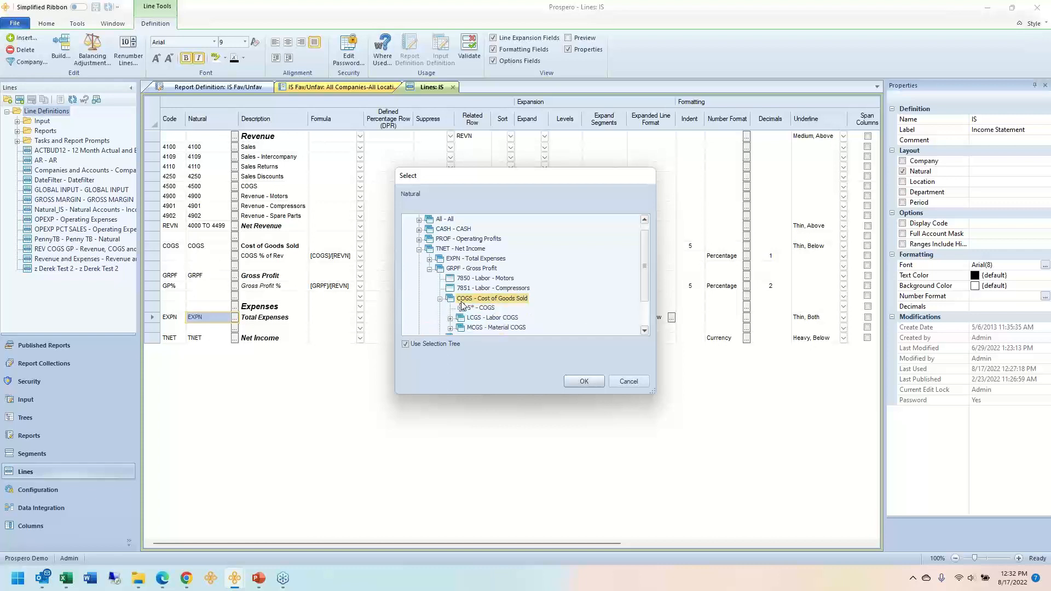
{"action": "left_click", "coordinate": [480, 327]}
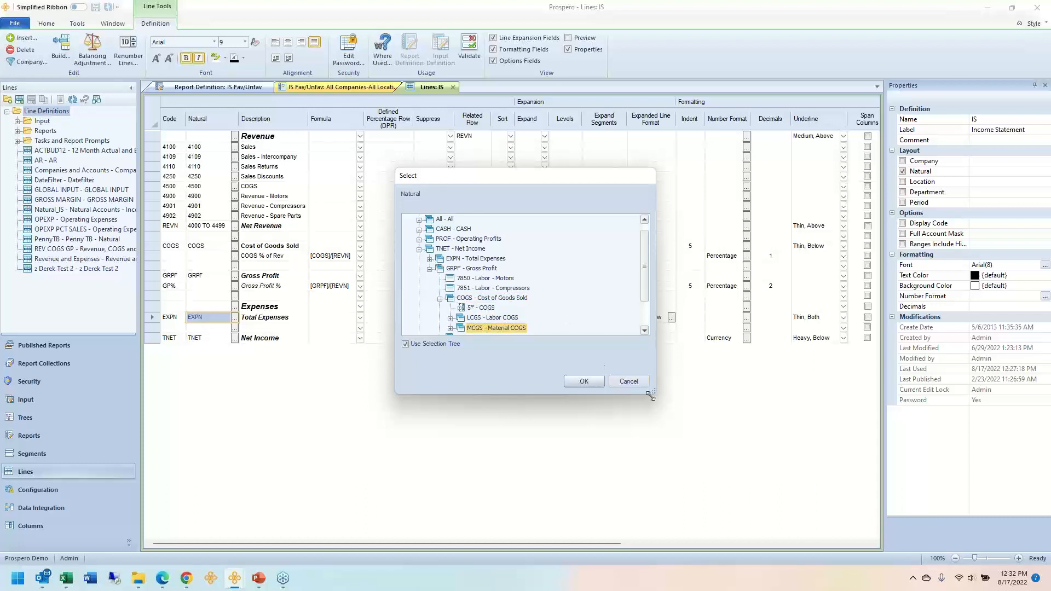
Enlarge the account selection dialog and expand EXPN - Total Expenses to inspect its account range
{"action": "left_click_drag", "start_coordinate": [650, 396], "coordinate": [652, 503]}
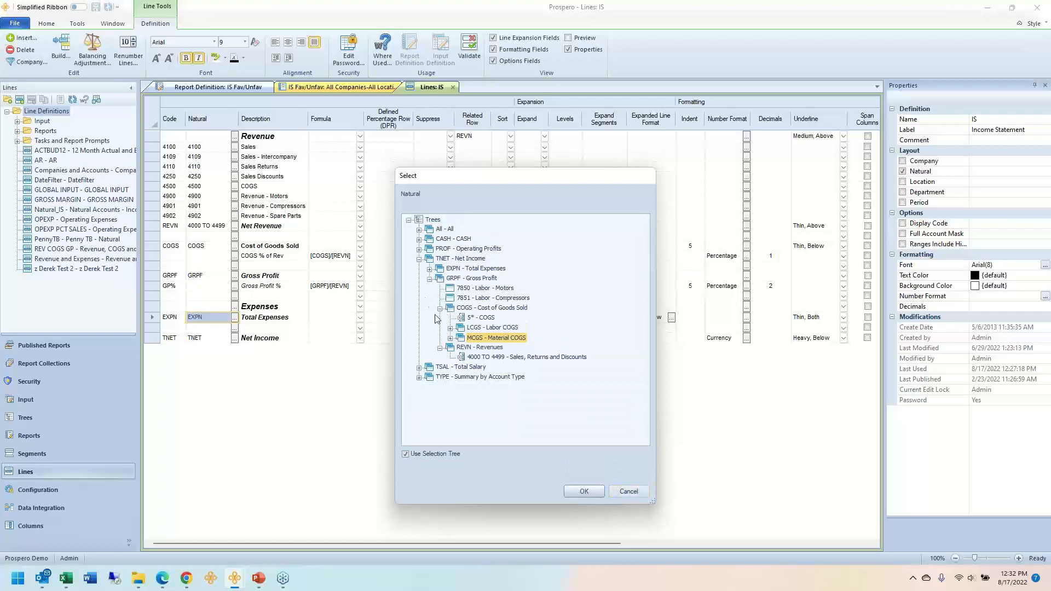
{"action": "left_click", "coordinate": [430, 268]}
{"action": "left_click", "coordinate": [469, 270]}
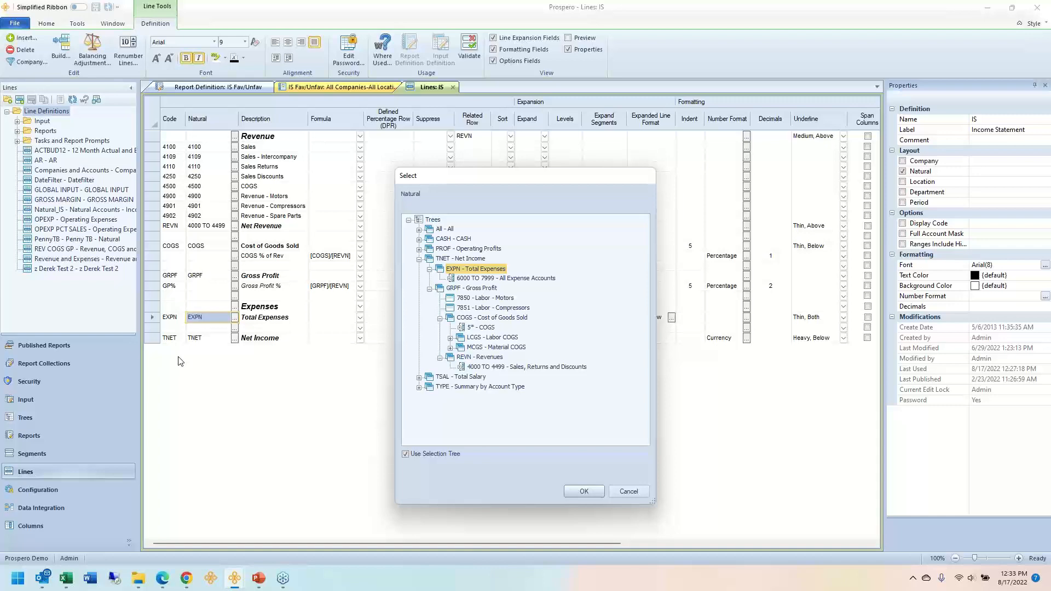
Compare the selection tree with the lines grid behind it, highlight COGS - Cost of Goods Sold, and cancel the account selection
{"action": "left_click_drag", "start_coordinate": [584, 181], "coordinate": [481, 359]}
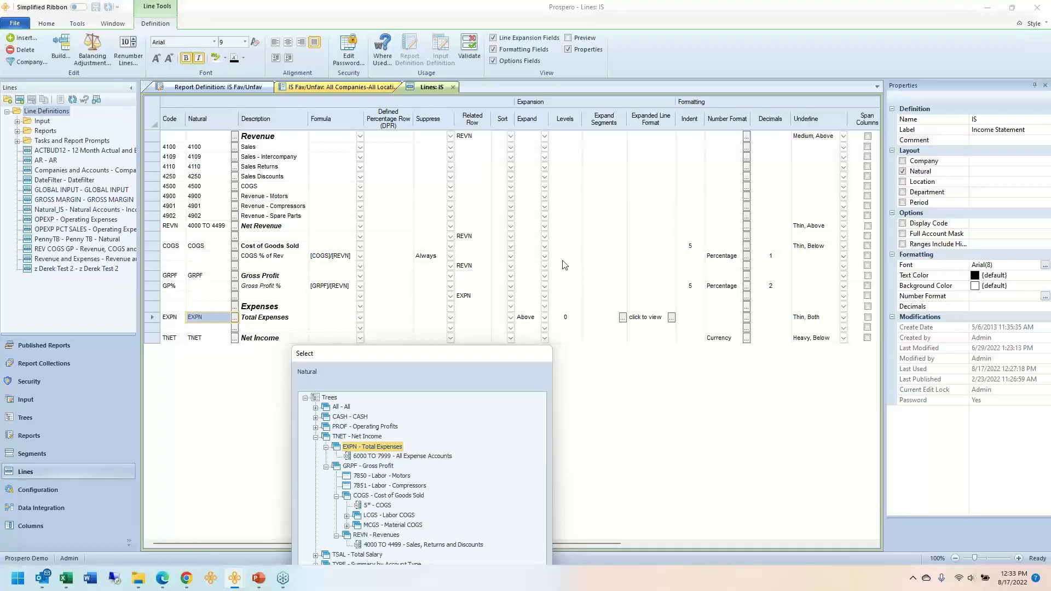
{"action": "left_click_drag", "start_coordinate": [405, 359], "coordinate": [367, 343]}
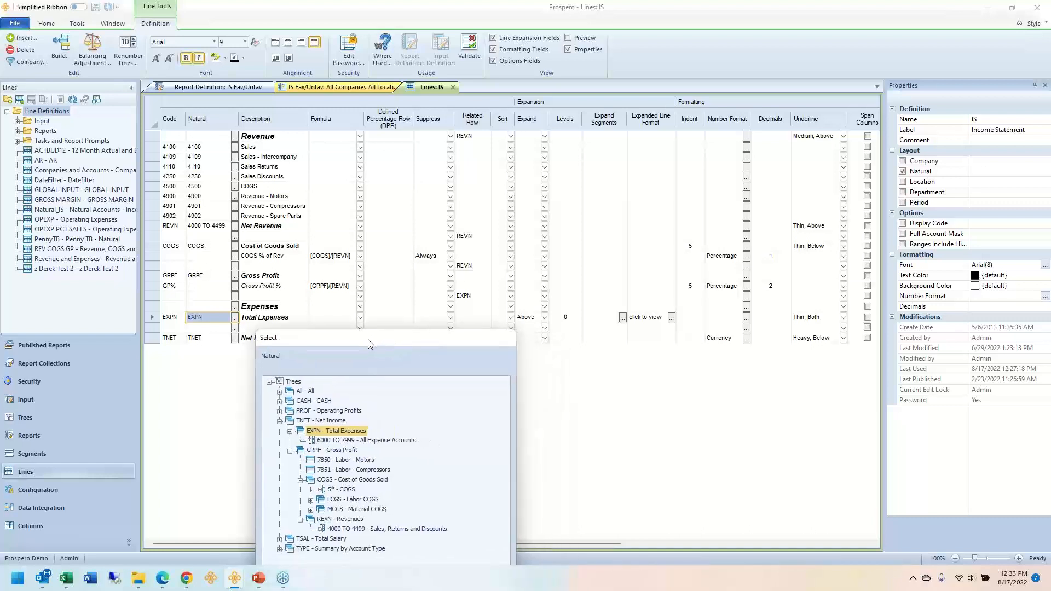
{"action": "left_click", "coordinate": [343, 480]}
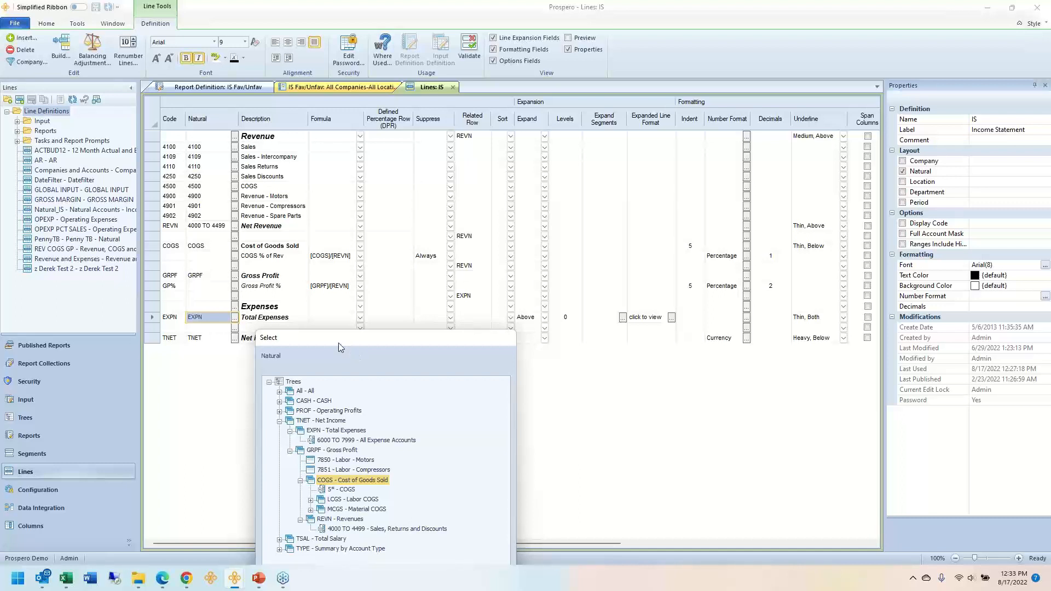
{"action": "left_click_drag", "start_coordinate": [338, 339], "coordinate": [326, 236]}
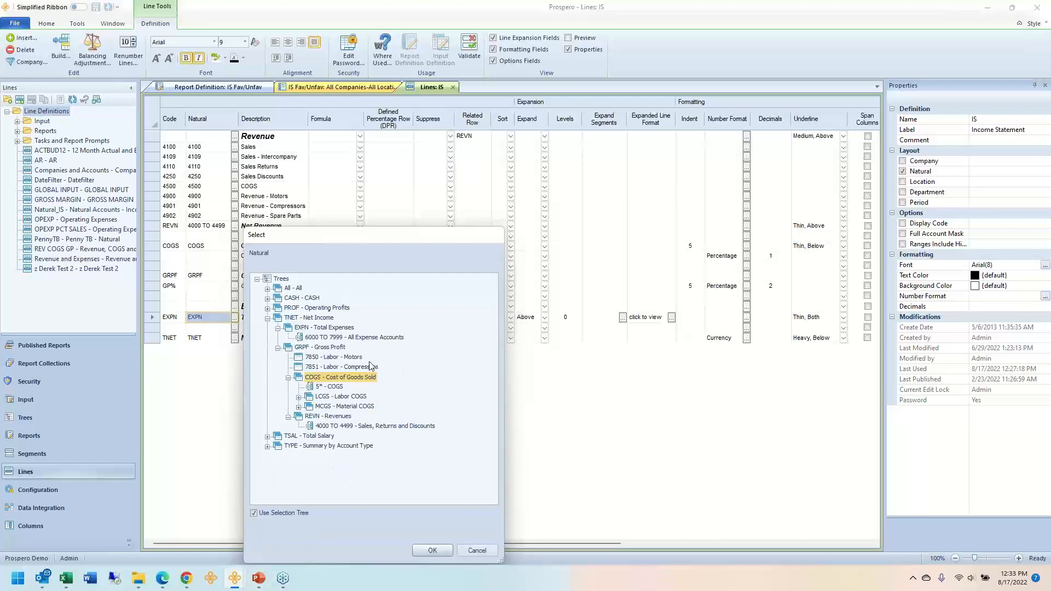
{"action": "left_click", "coordinate": [477, 551]}
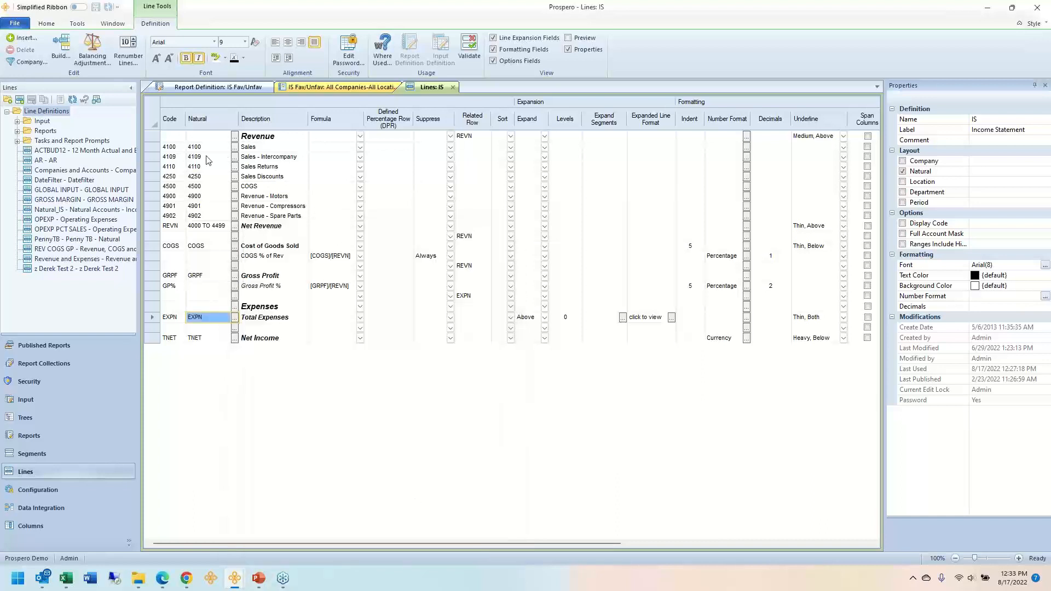
Highlight the Natural entries from 4100 through the Net Revenue line, and select the EXPN entry of Total Expenses
{"action": "left_click_drag", "start_coordinate": [208, 160], "coordinate": [215, 305]}
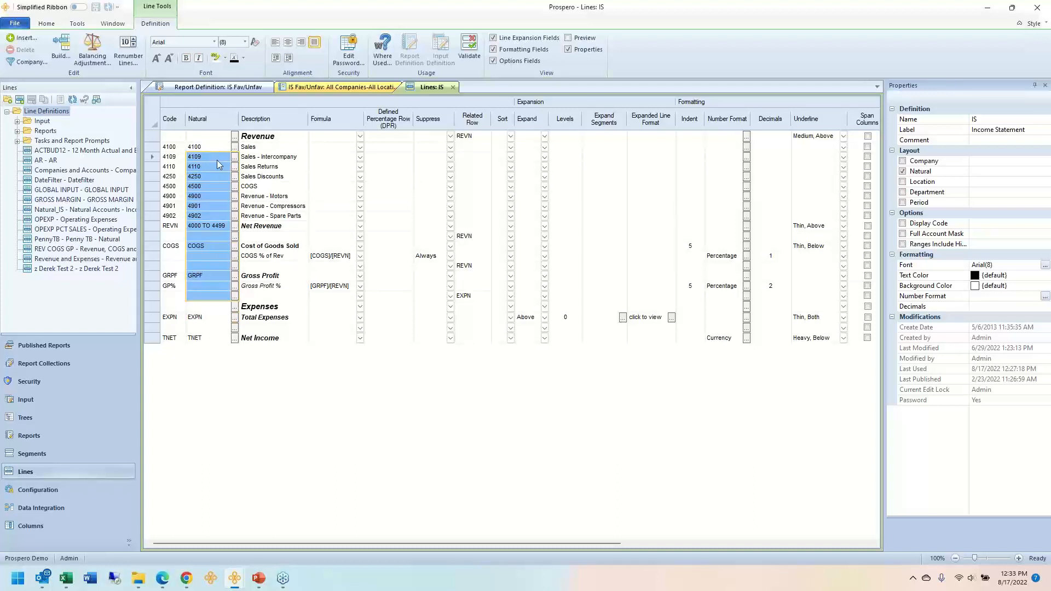
{"action": "left_click_drag", "start_coordinate": [210, 147], "coordinate": [208, 229]}
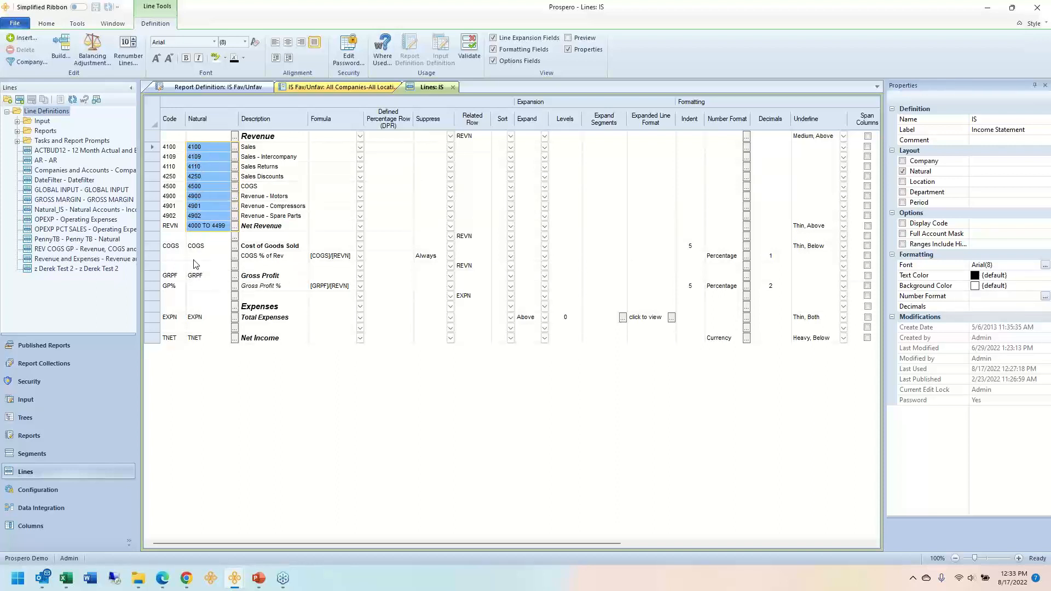
{"action": "left_click", "coordinate": [207, 318]}
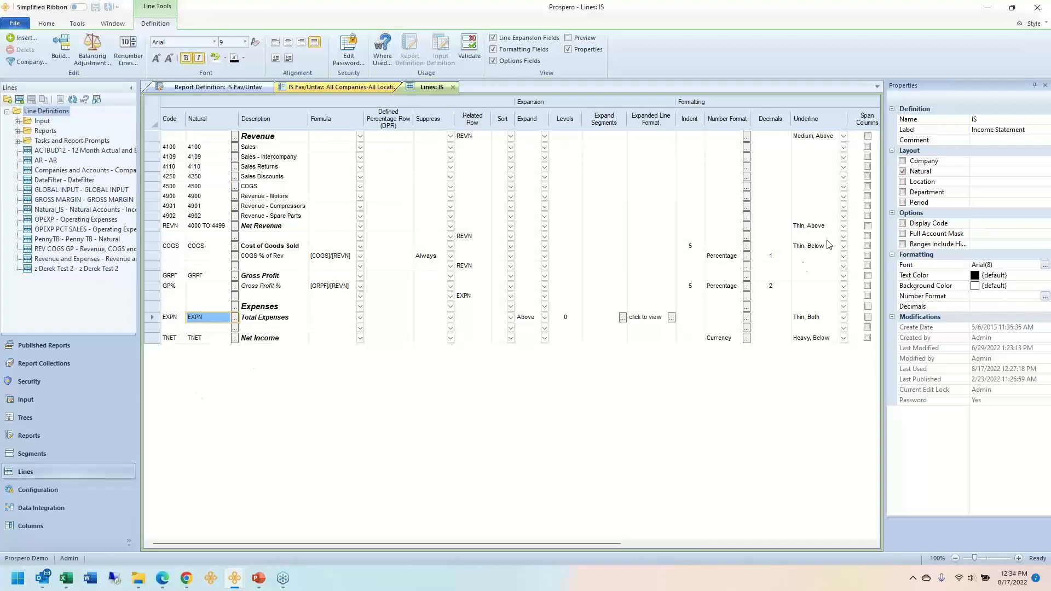
Try showing the Location and Department segments in the IS line layout and highlight the Location cells from Sales - Intercompany through Revenue - Motors
{"action": "left_click", "coordinate": [902, 183]}
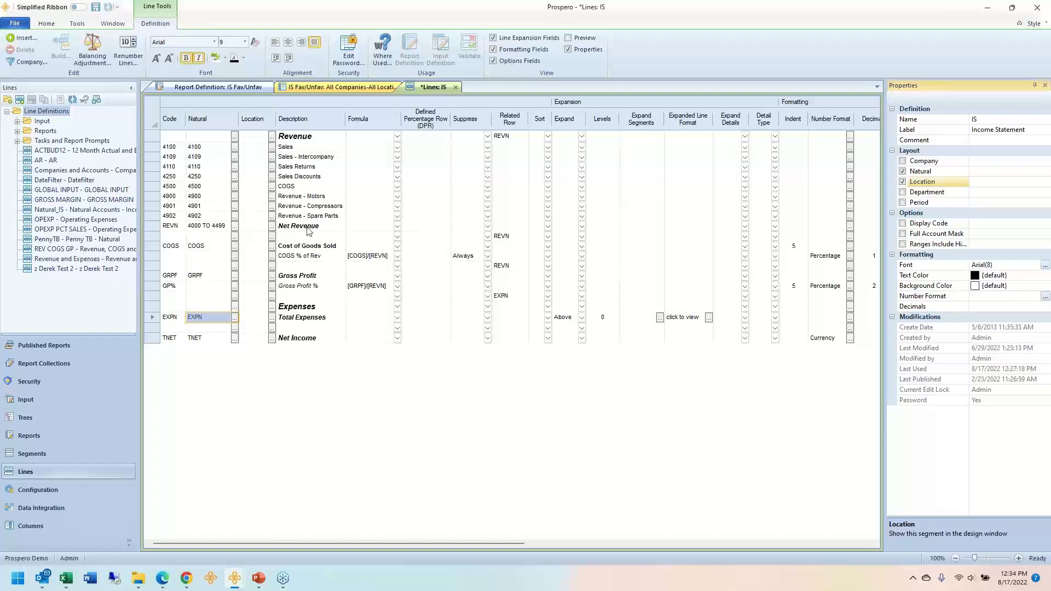
{"action": "left_click", "coordinate": [905, 204]}
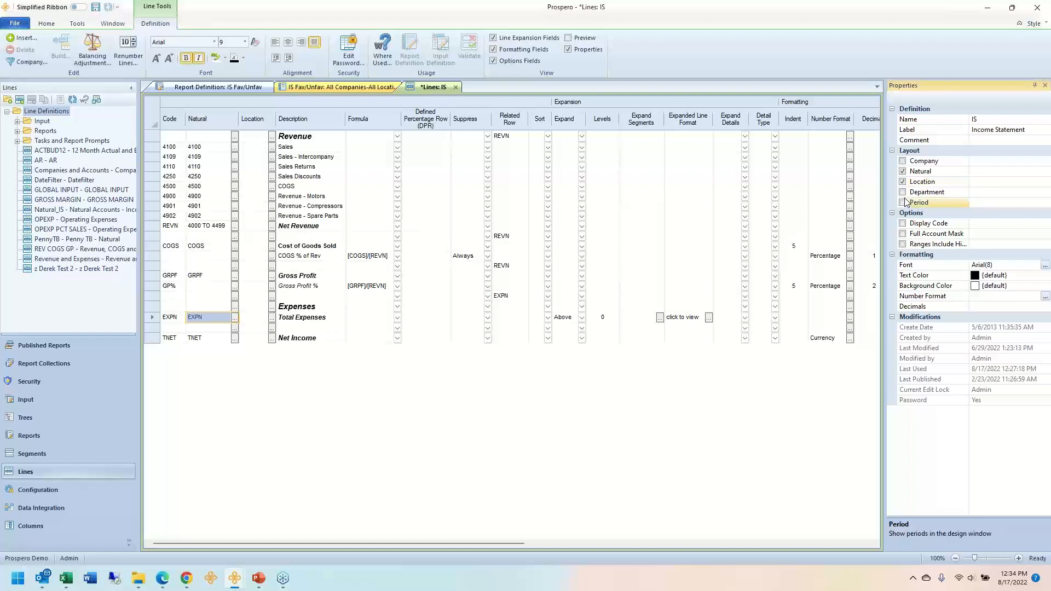
{"action": "left_click", "coordinate": [903, 193]}
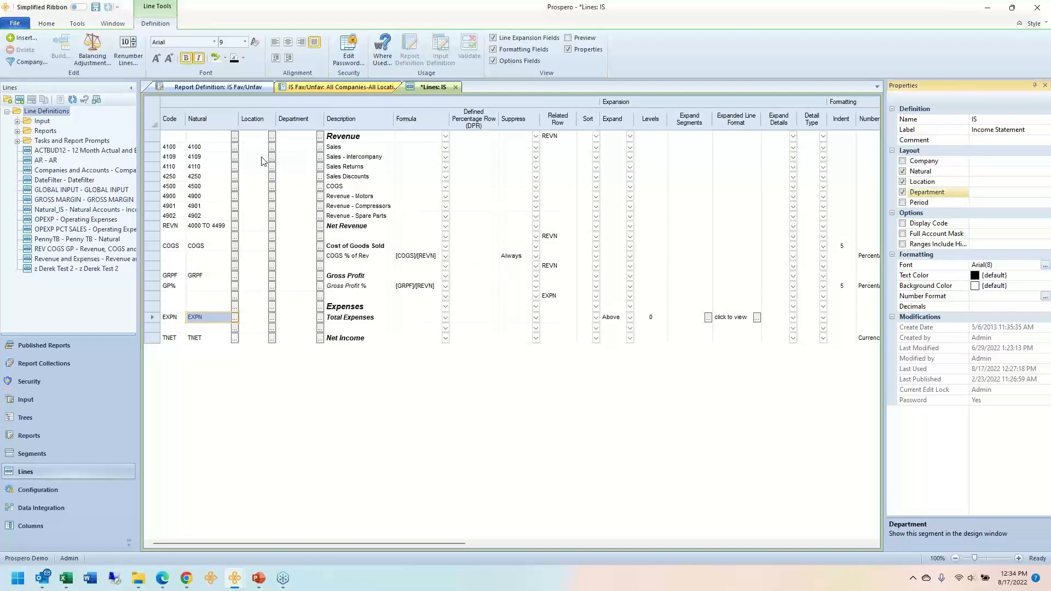
{"action": "left_click_drag", "start_coordinate": [261, 159], "coordinate": [261, 197]}
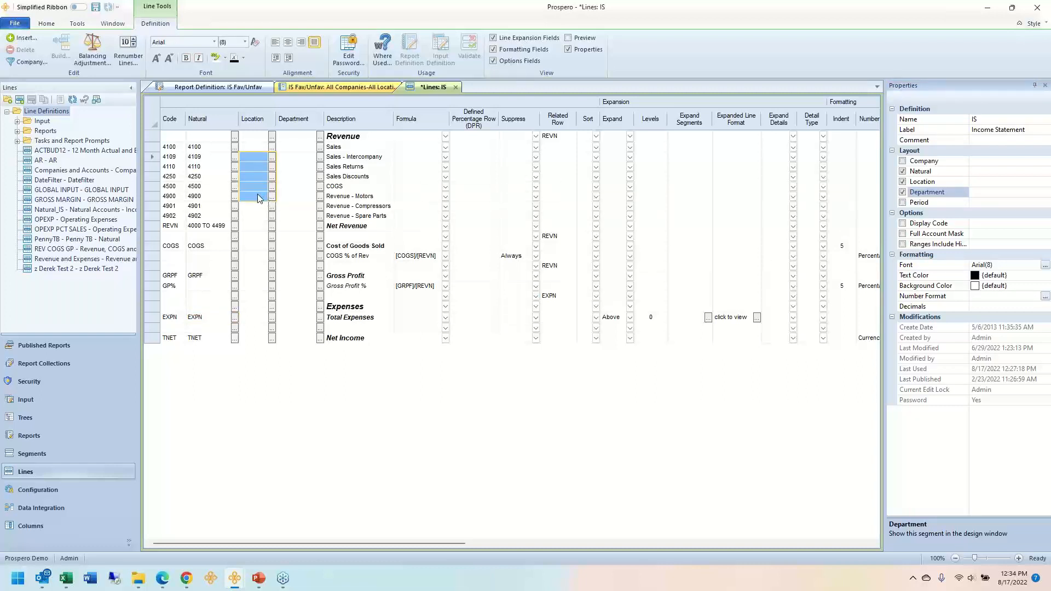
Compare with the departmental columns in the IS Side by Side Graph report window, and return to the IS line definition
{"action": "mouse_move", "coordinate": [236, 576]}
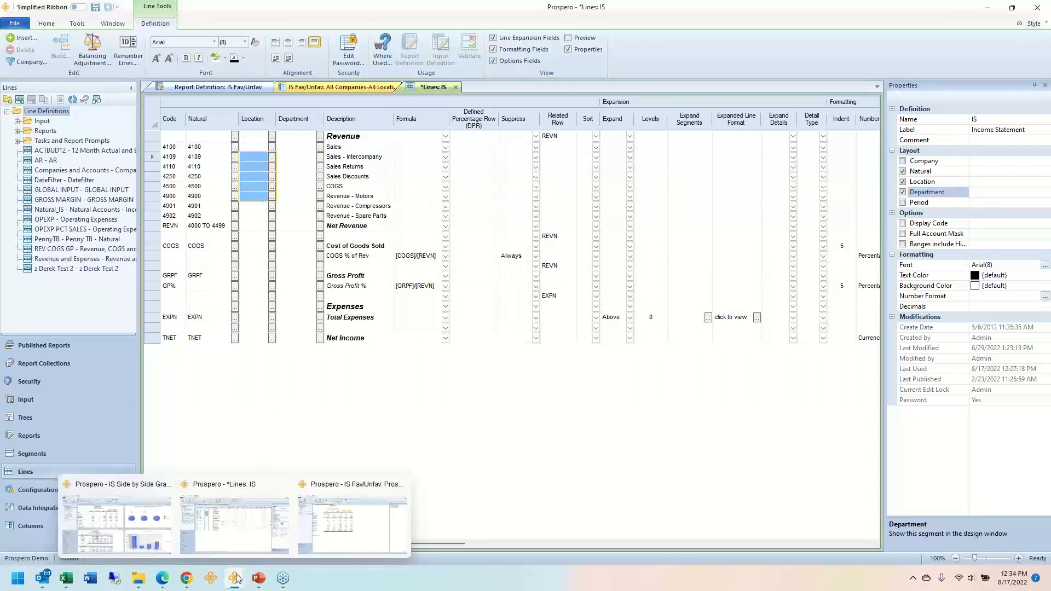
{"action": "left_click", "coordinate": [136, 521]}
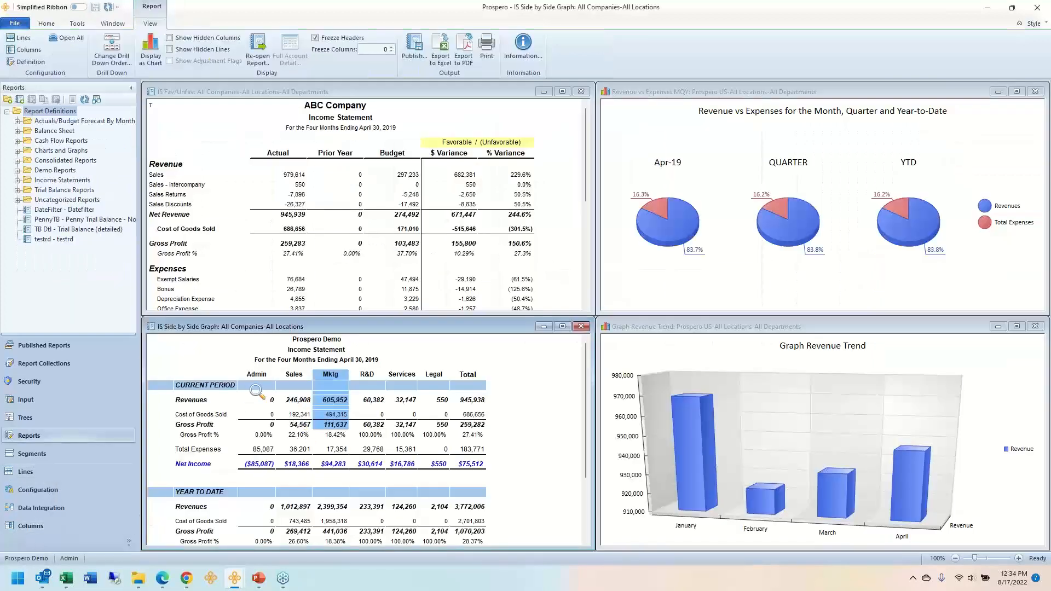
{"action": "left_click_drag", "start_coordinate": [258, 386], "coordinate": [258, 438]}
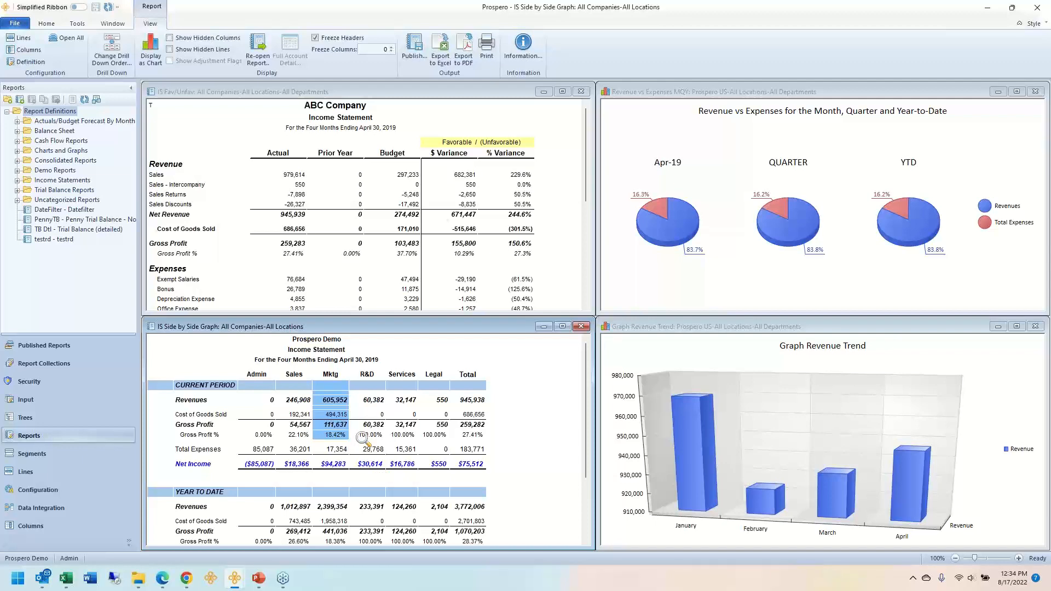
{"action": "key", "text": "alt"}
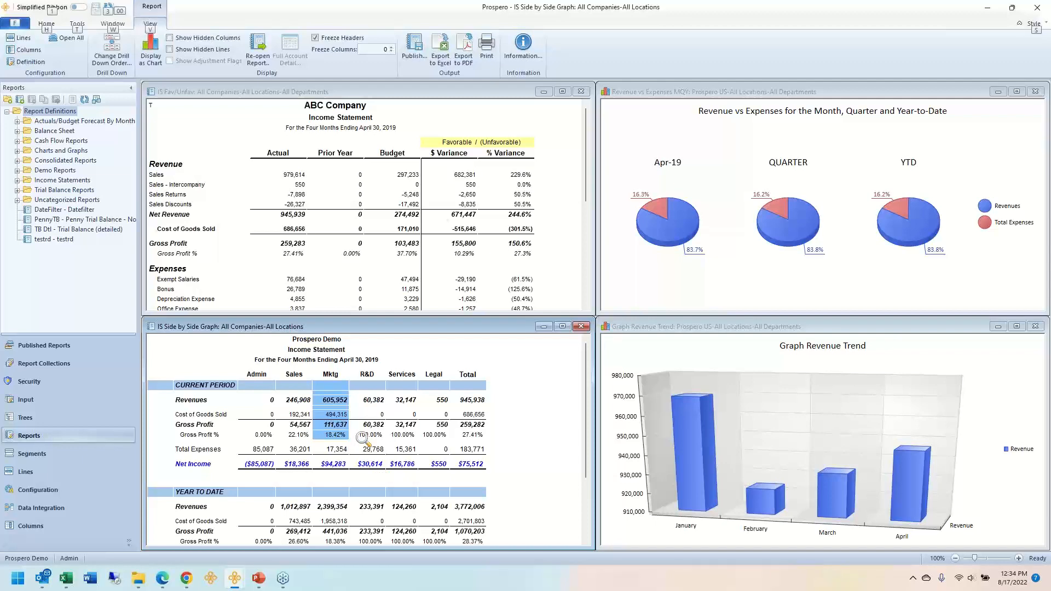
{"action": "key", "text": "alt+Tab"}
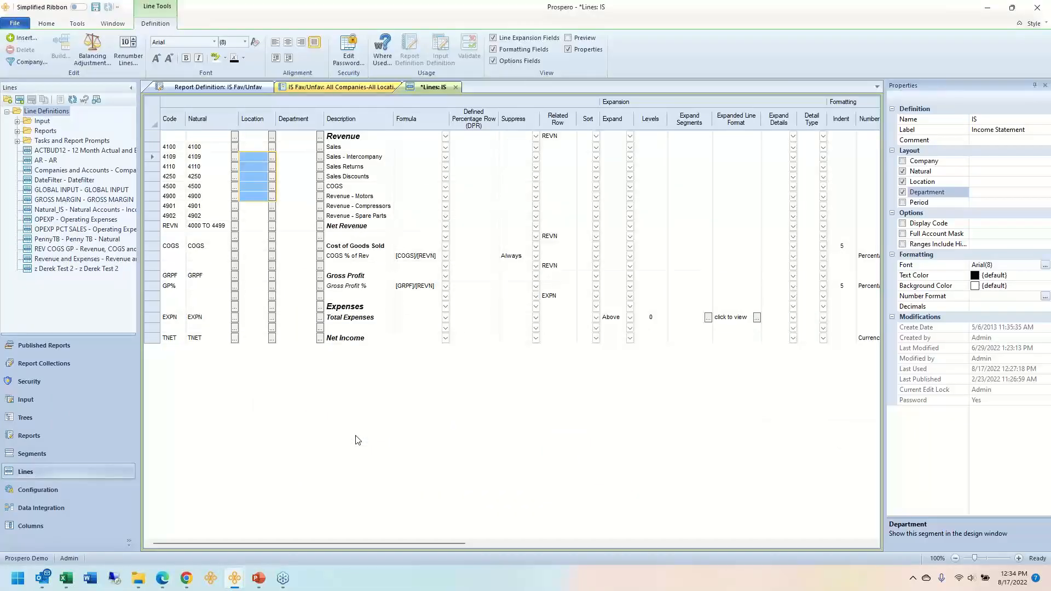
Close the IS line definition without saving, and highlight the Budget figures from Sales Returns through Advertising in the income statement
{"action": "left_click", "coordinate": [456, 87]}
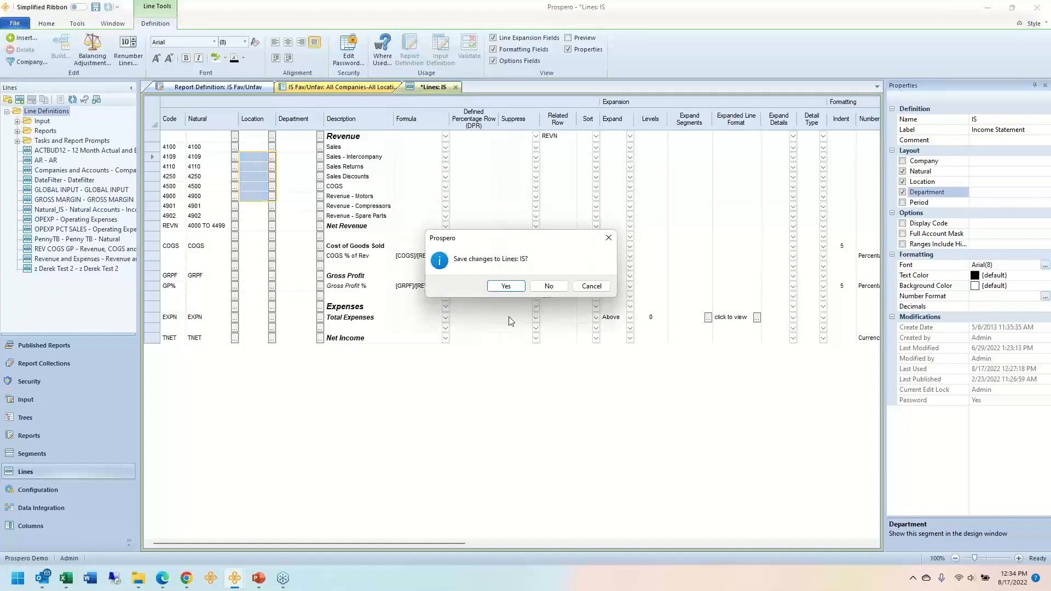
{"action": "left_click", "coordinate": [549, 287]}
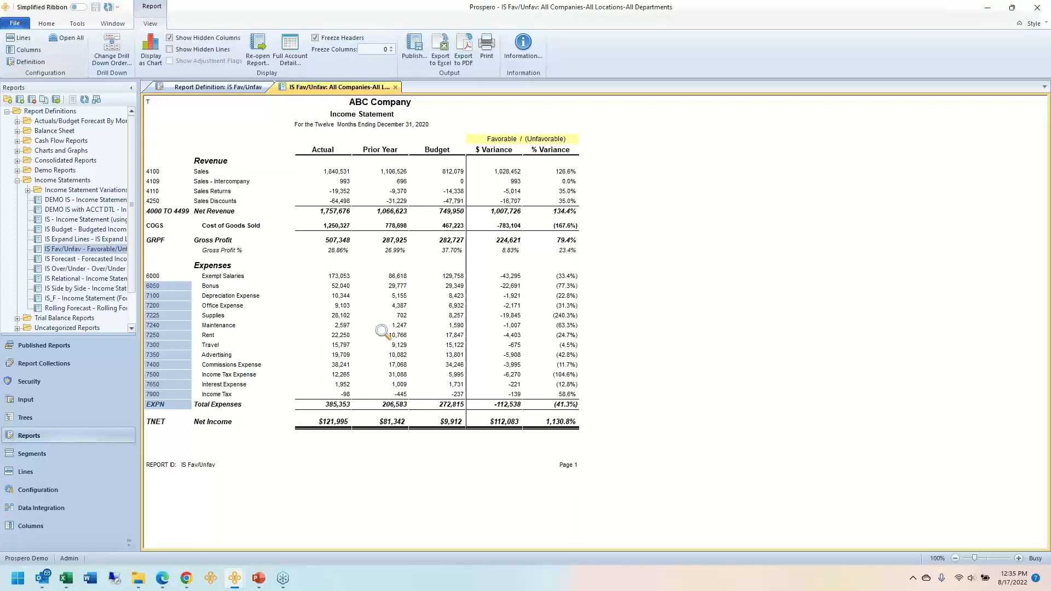
{"action": "left_click_drag", "start_coordinate": [441, 192], "coordinate": [445, 360]}
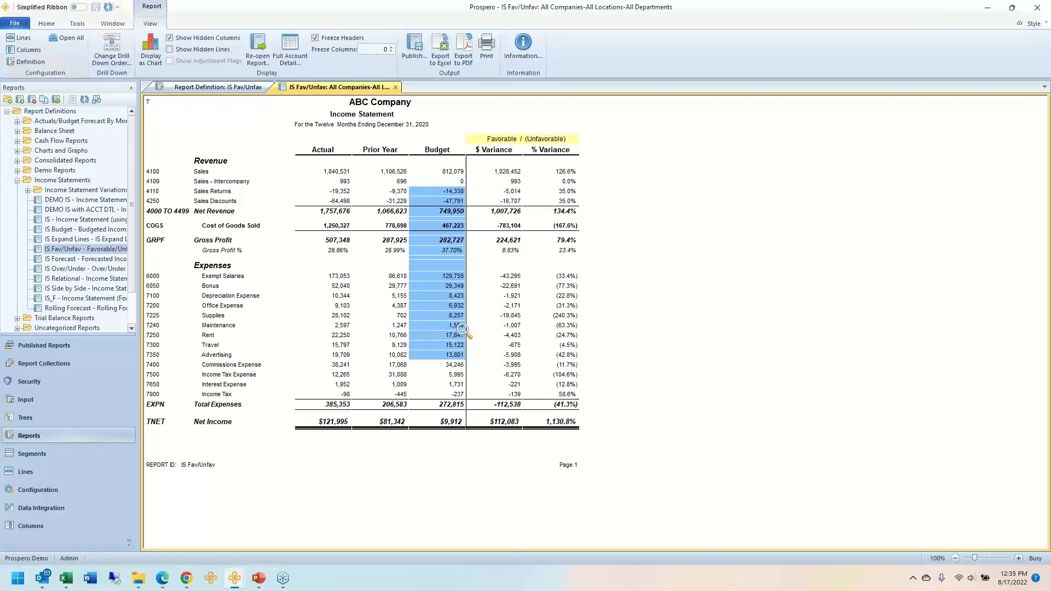
Switch to the manager session's window and open BUDGET INPUT from Quick Launch for company 1, location 41000 and department 100
{"action": "mouse_move", "coordinate": [235, 581]}
{"action": "left_click", "coordinate": [236, 579]}
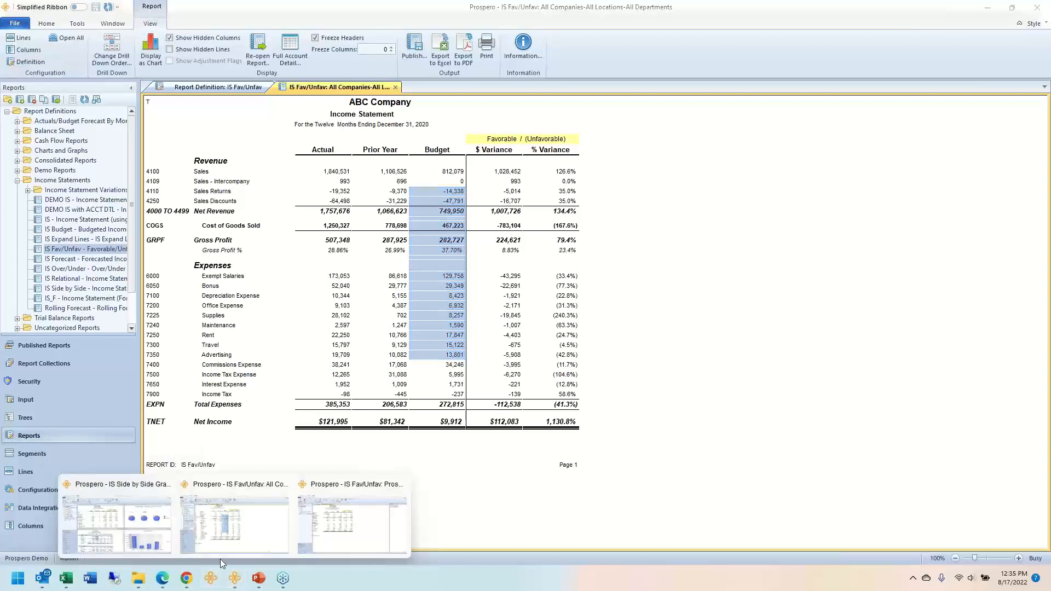
{"action": "left_click", "coordinate": [344, 540]}
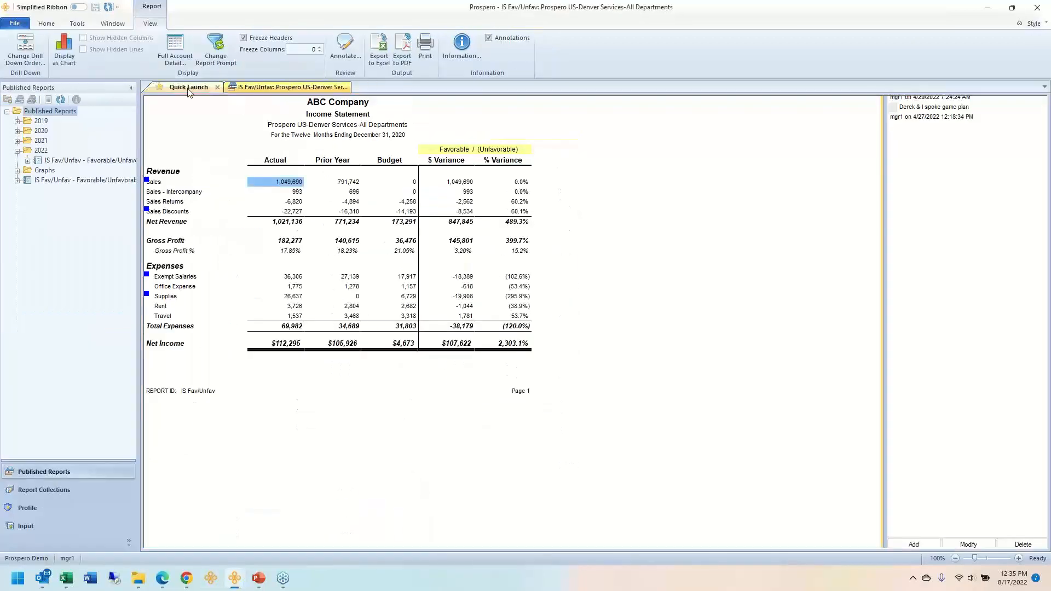
{"action": "left_click", "coordinate": [188, 88]}
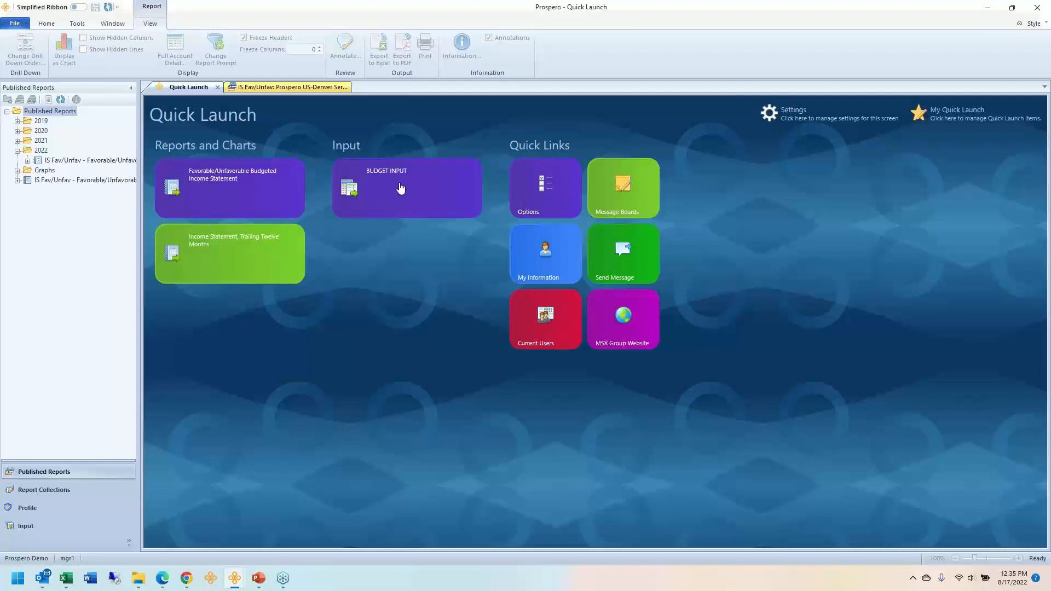
{"action": "left_click", "coordinate": [392, 192]}
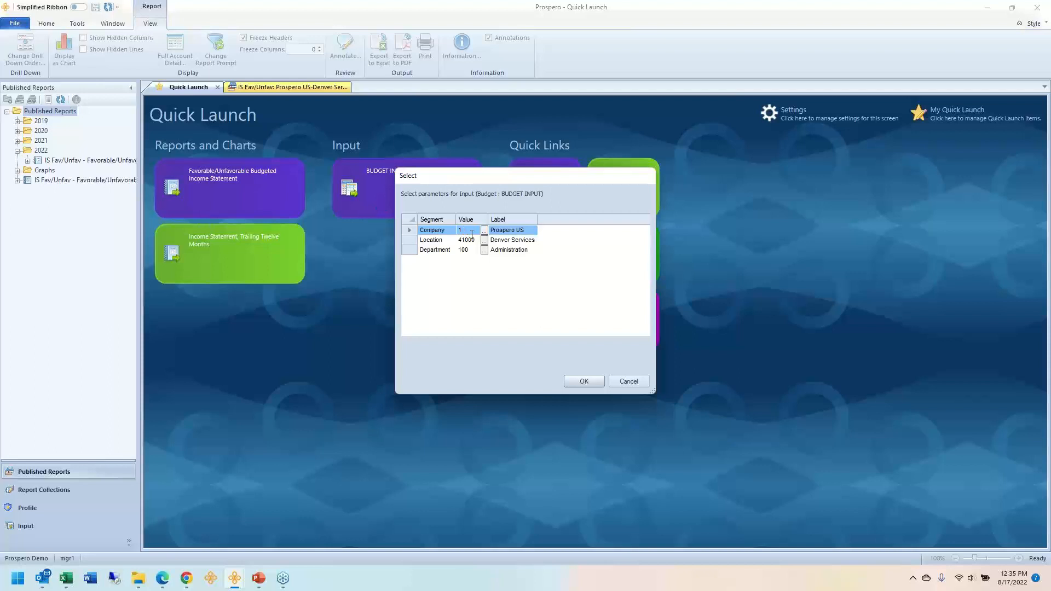
{"action": "left_click", "coordinate": [468, 240]}
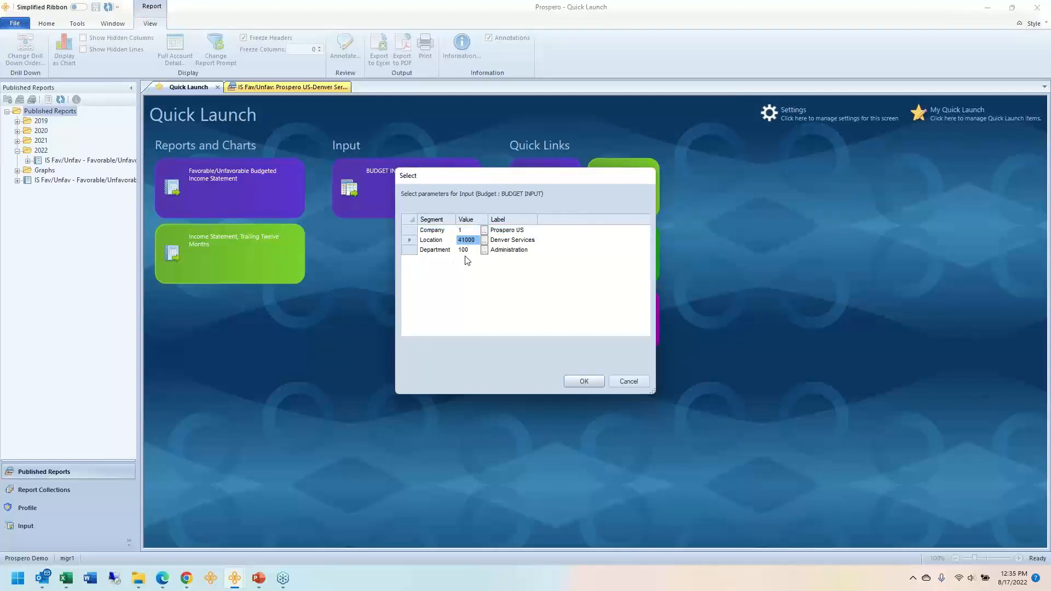
{"action": "left_click", "coordinate": [465, 250]}
{"action": "left_click", "coordinate": [571, 380]}
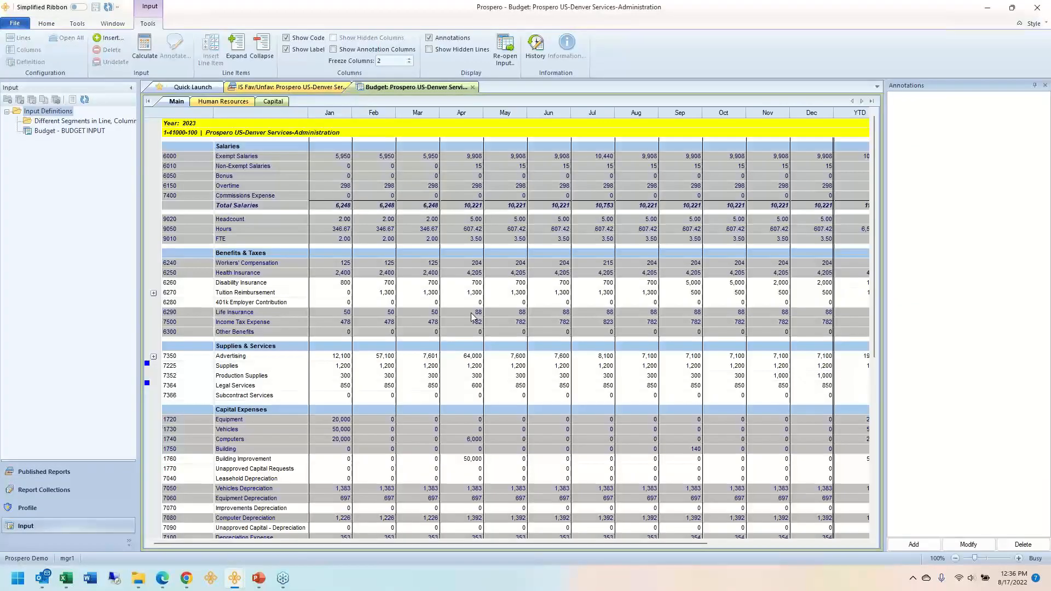
Re-open the budget input for department 300, keeping company 1 and location 41000
{"action": "left_click", "coordinate": [270, 133]}
{"action": "left_click", "coordinate": [504, 48]}
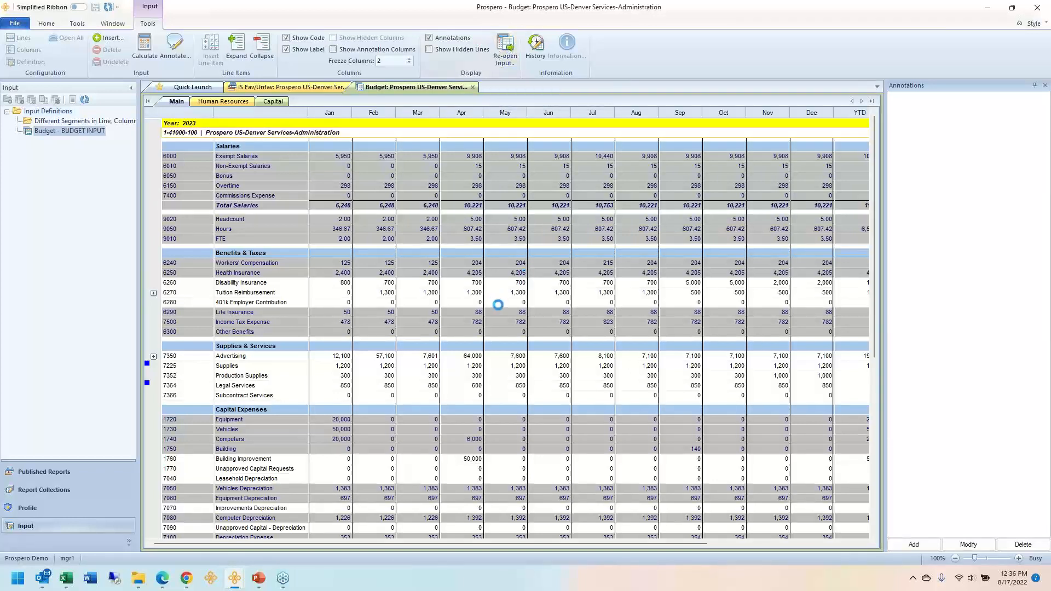
{"action": "left_click", "coordinate": [472, 250]}
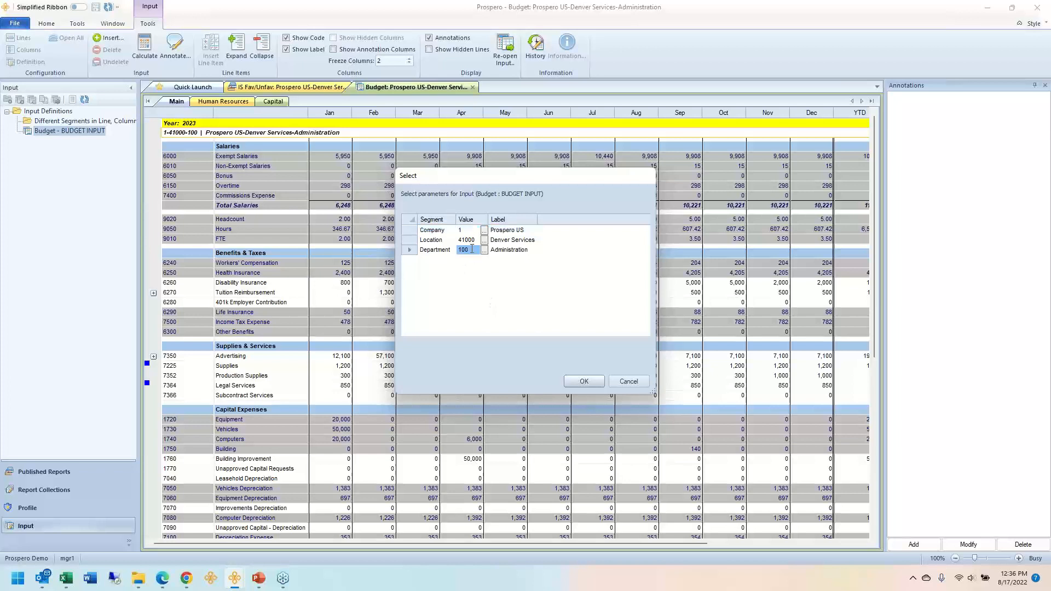
{"action": "type", "text": "300"}
{"action": "key", "text": "Return"}
{"action": "key", "text": "Return"}
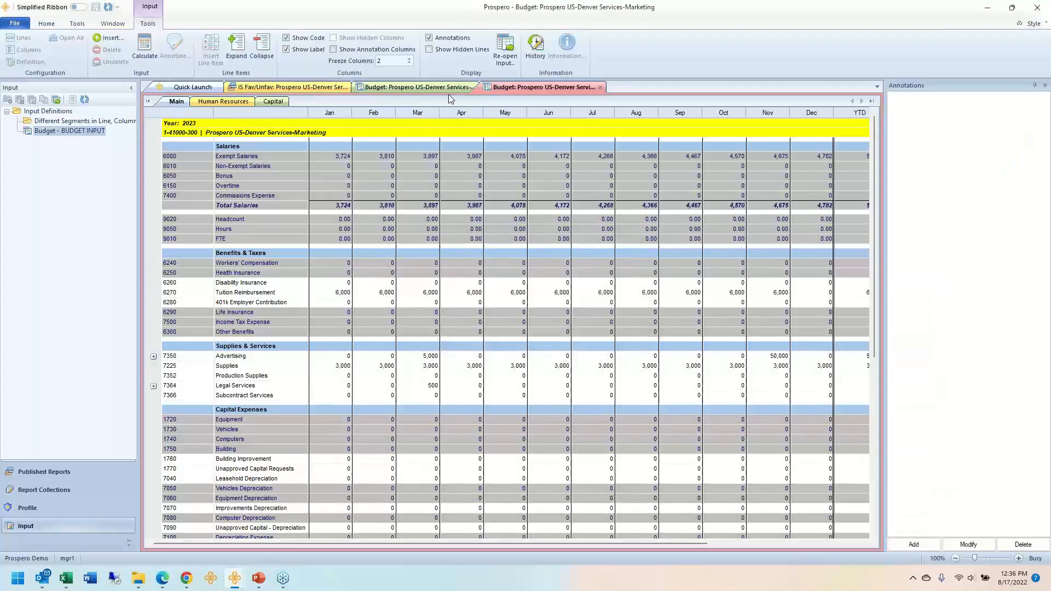
Re-open the budget input for the Products department, code P
{"action": "left_click", "coordinate": [501, 57]}
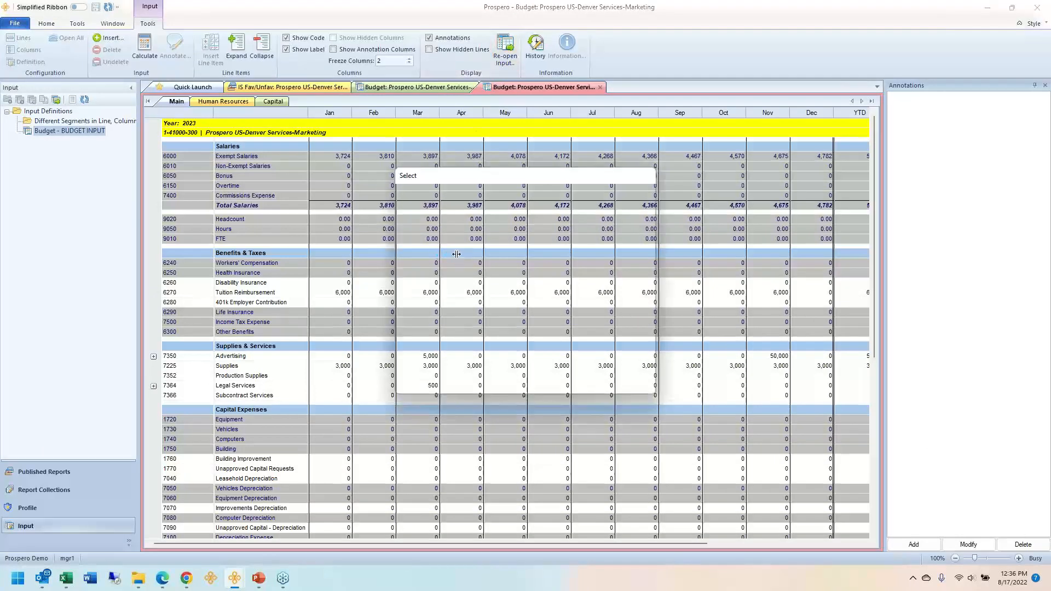
{"action": "type", "text": "P"}
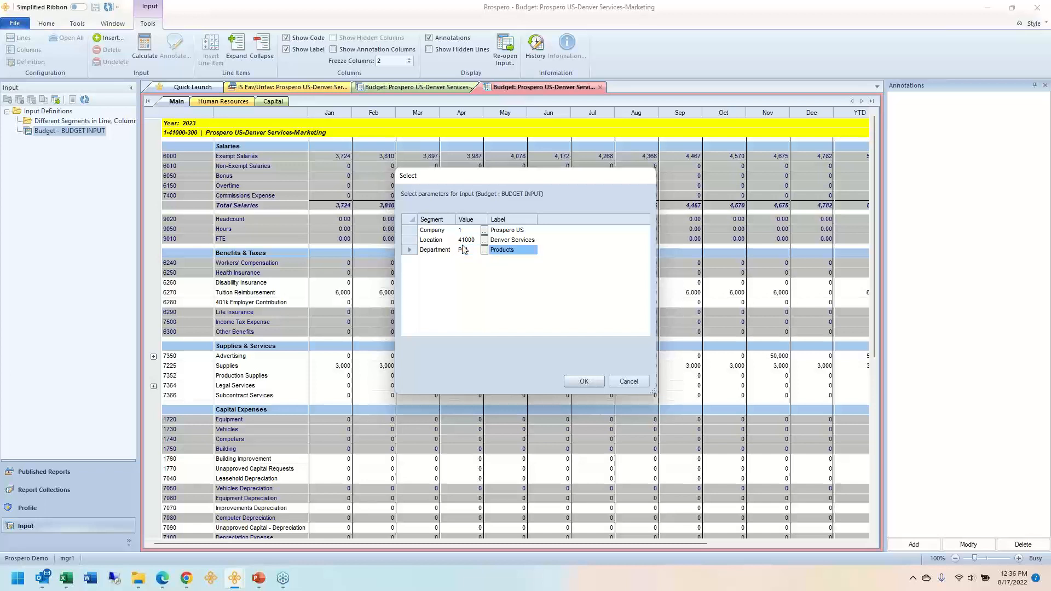
{"action": "key", "text": "Return"}
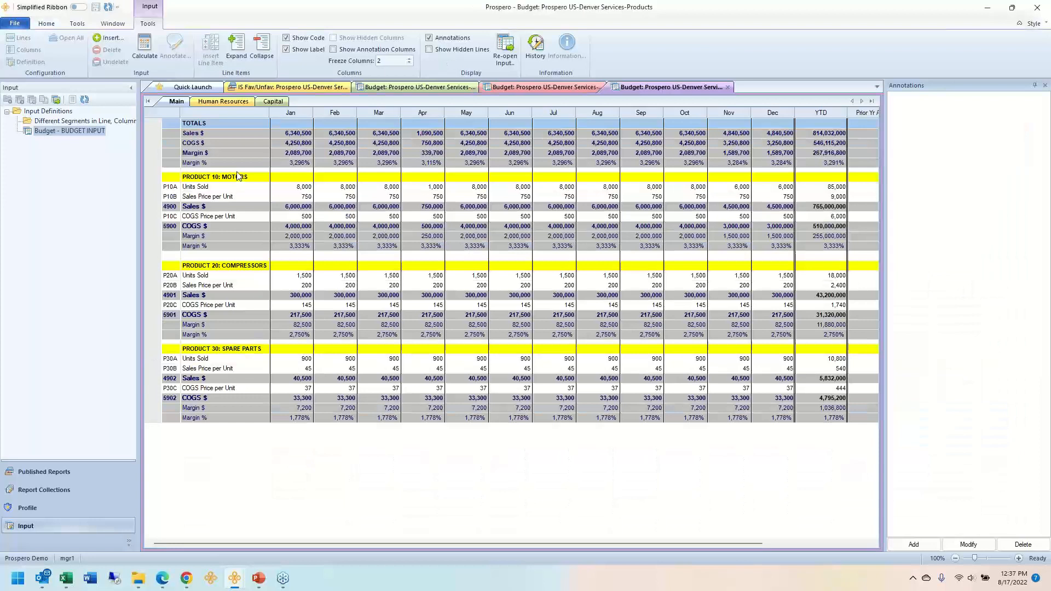
Examine the Products budget by highlighting the Motors and Compressors headings with their Units Sold labels, and the Motors price lines
{"action": "left_click_drag", "start_coordinate": [239, 176], "coordinate": [234, 188]}
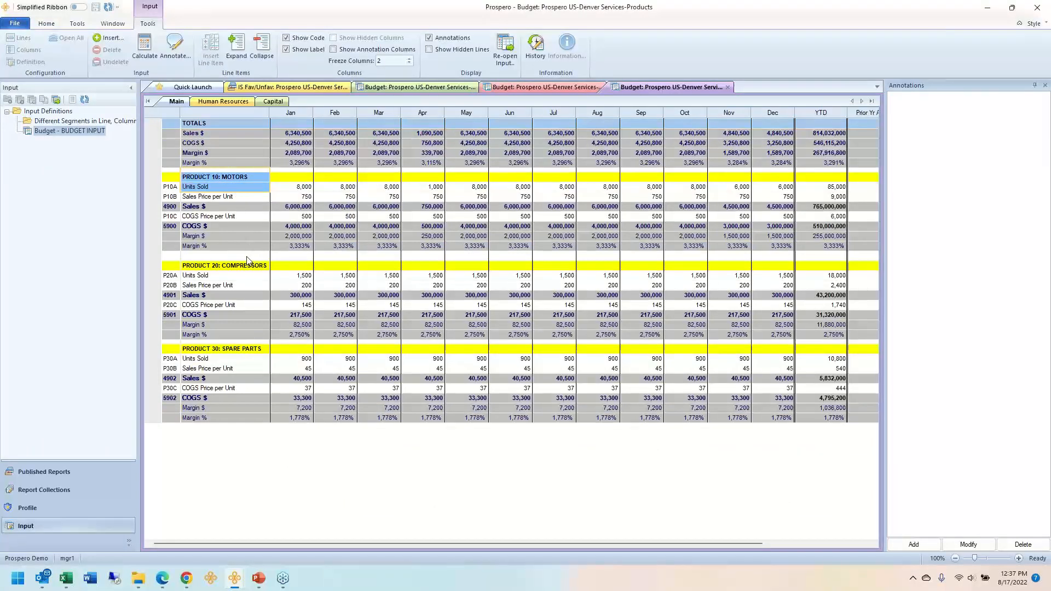
{"action": "left_click_drag", "start_coordinate": [249, 266], "coordinate": [252, 276]}
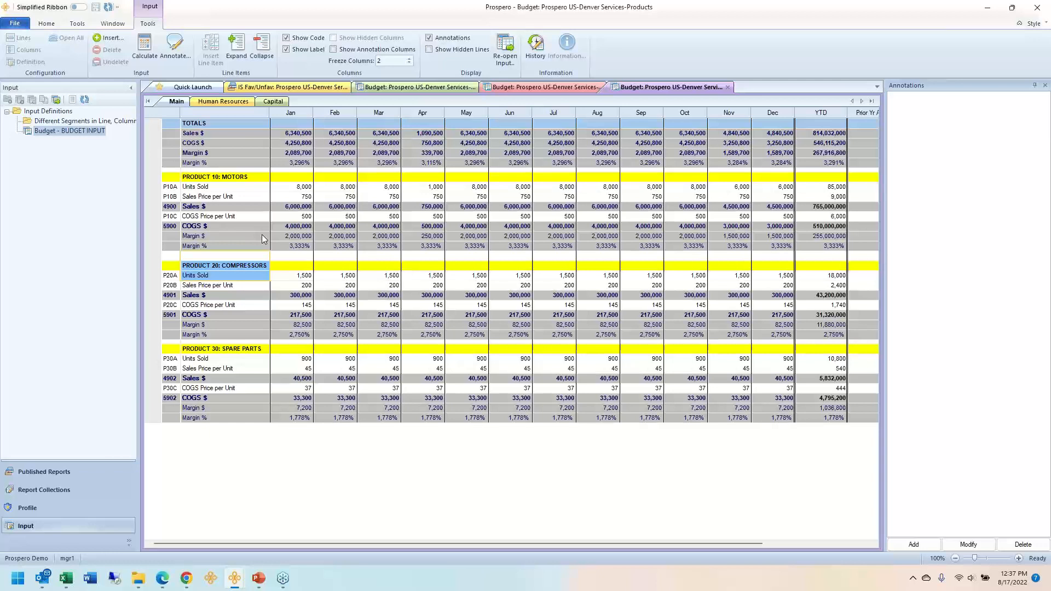
{"action": "left_click_drag", "start_coordinate": [224, 197], "coordinate": [222, 214]}
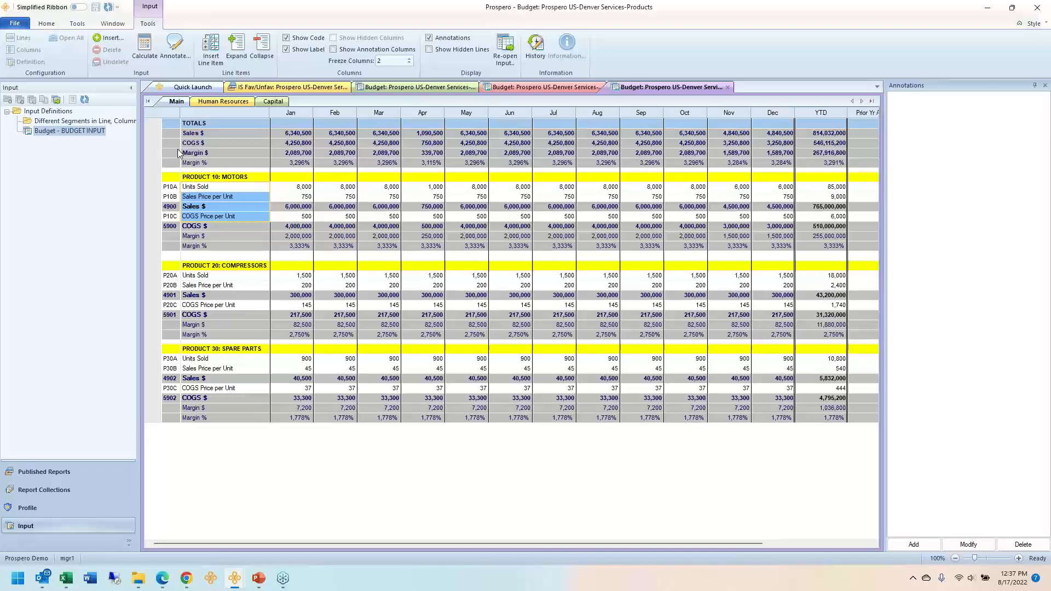
Return to the Administration budget and highlight its salary lines and the Headcount, Hours and FTE lines
{"action": "left_click", "coordinate": [405, 89]}
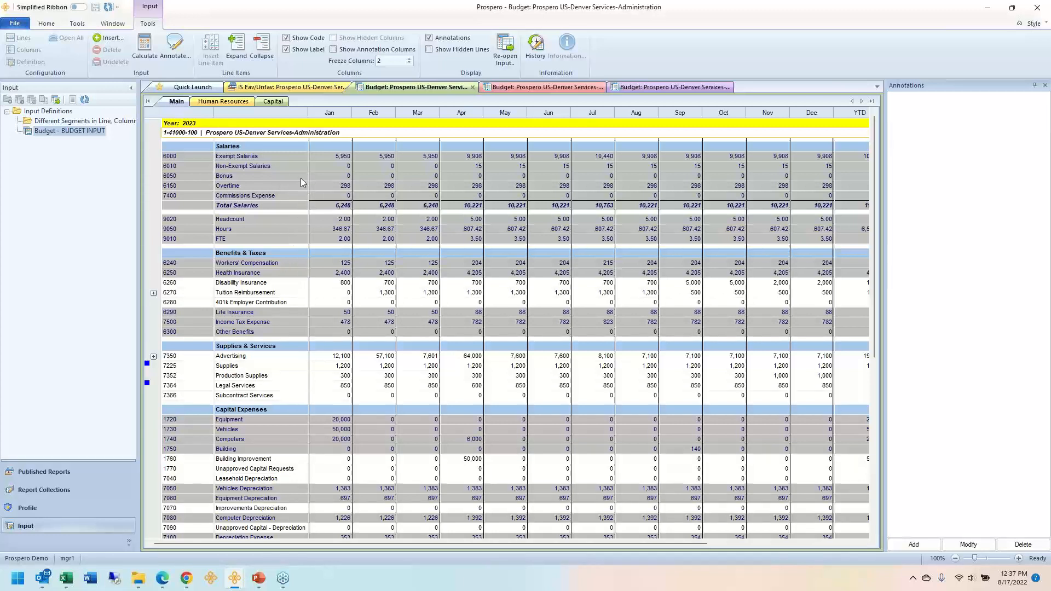
{"action": "left_click_drag", "start_coordinate": [301, 179], "coordinate": [322, 208]}
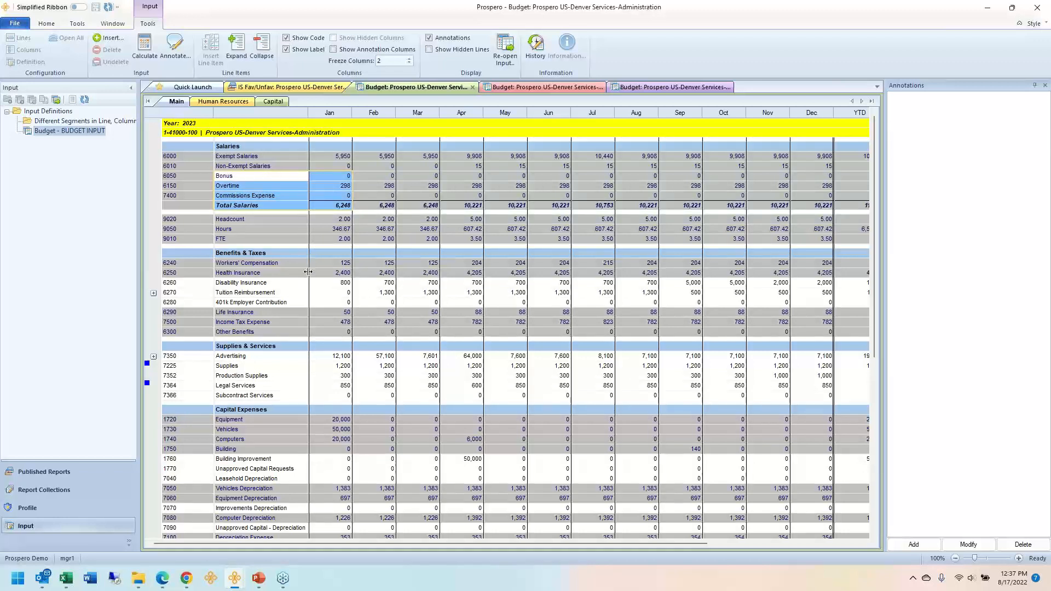
{"action": "left_click", "coordinate": [297, 293]}
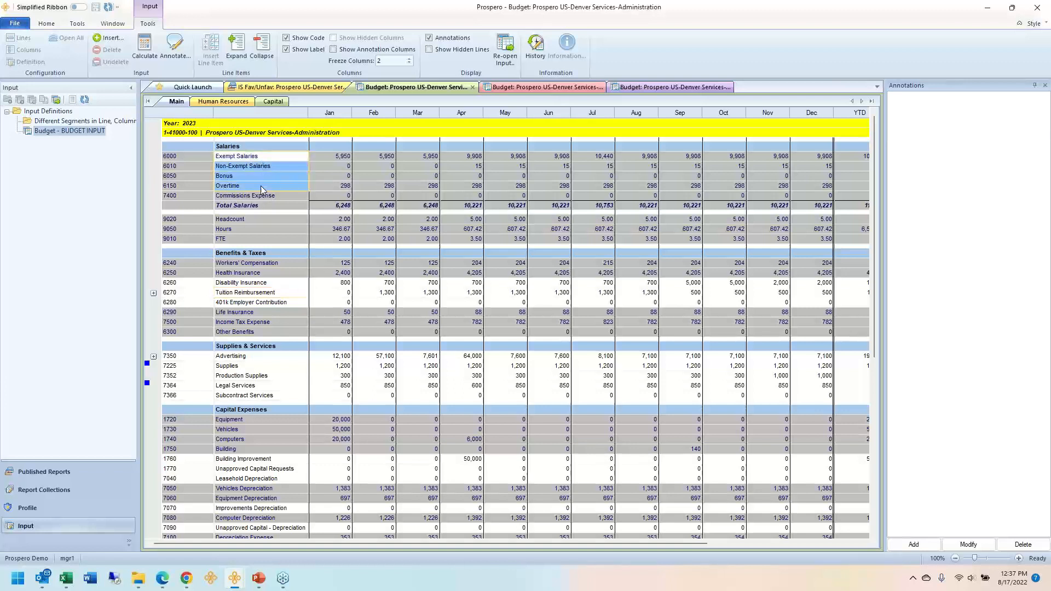
{"action": "left_click_drag", "start_coordinate": [256, 220], "coordinate": [254, 239]}
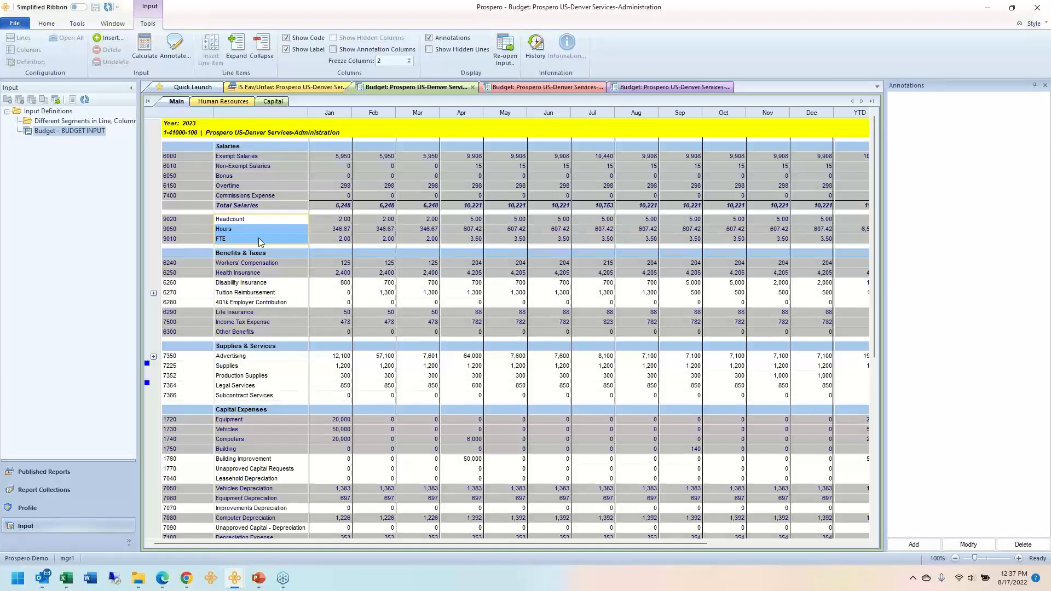
{"action": "left_click", "coordinate": [1039, 30]}
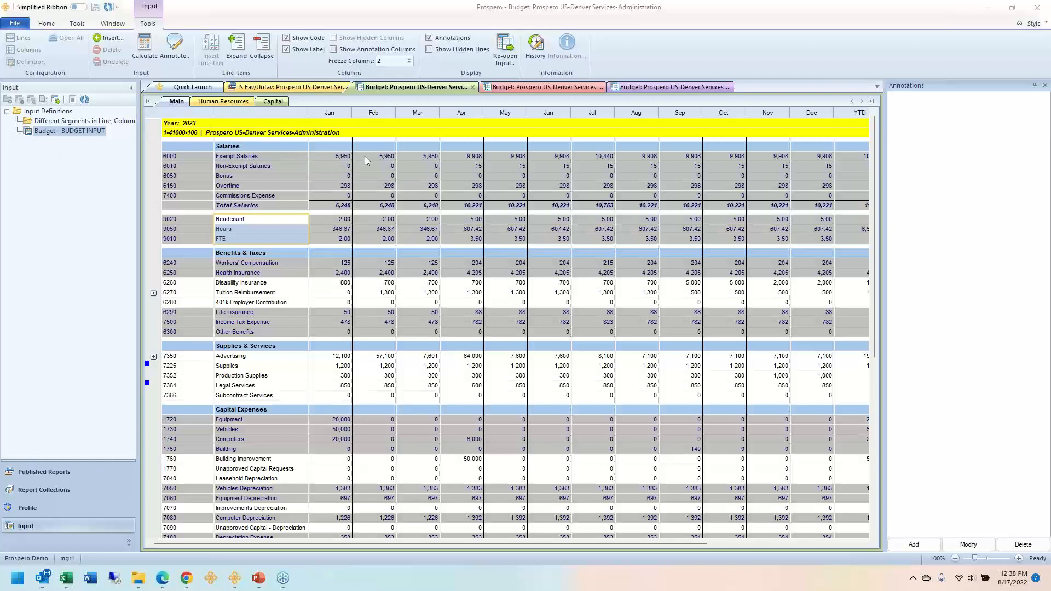
Select January's Exempt Salaries, open the Human Resources sheet, and highlight a block of employee labels and their monthly allocations
{"action": "left_click", "coordinate": [322, 158]}
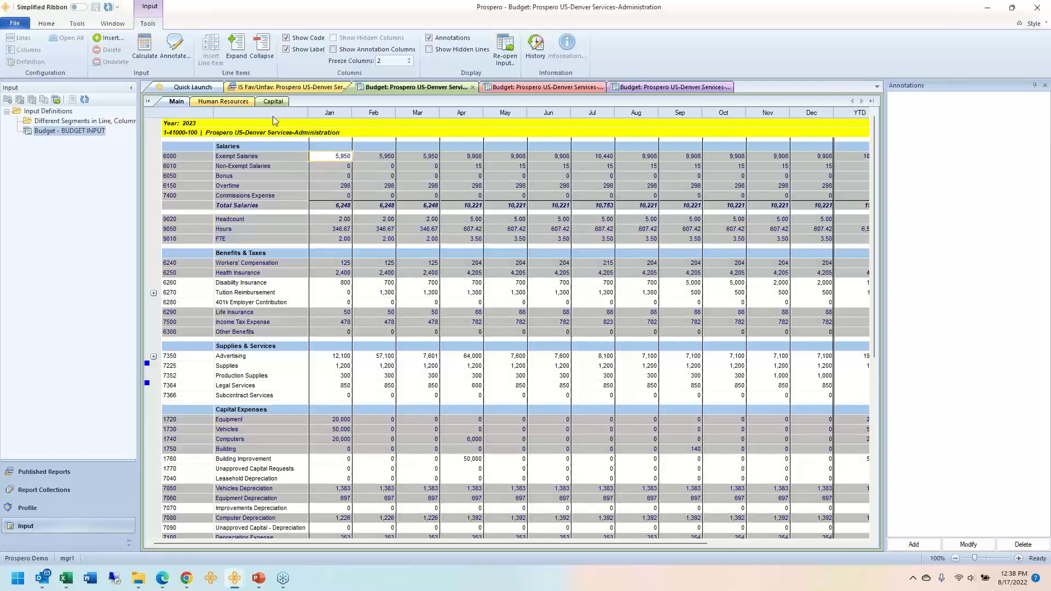
{"action": "left_click", "coordinate": [228, 103]}
{"action": "left_click_drag", "start_coordinate": [235, 165], "coordinate": [252, 243]}
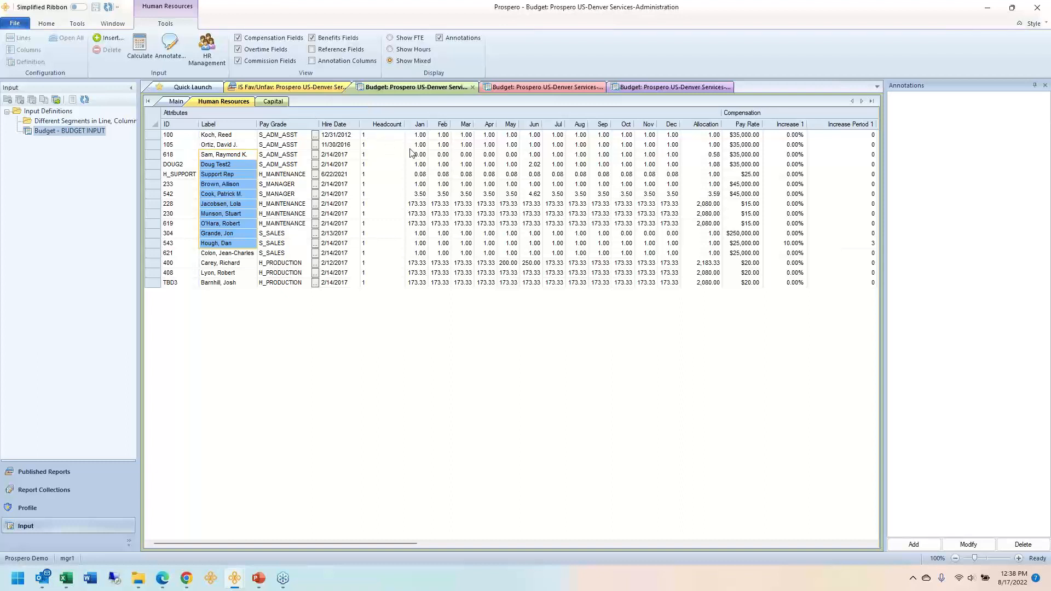
{"action": "left_click_drag", "start_coordinate": [419, 159], "coordinate": [687, 250]}
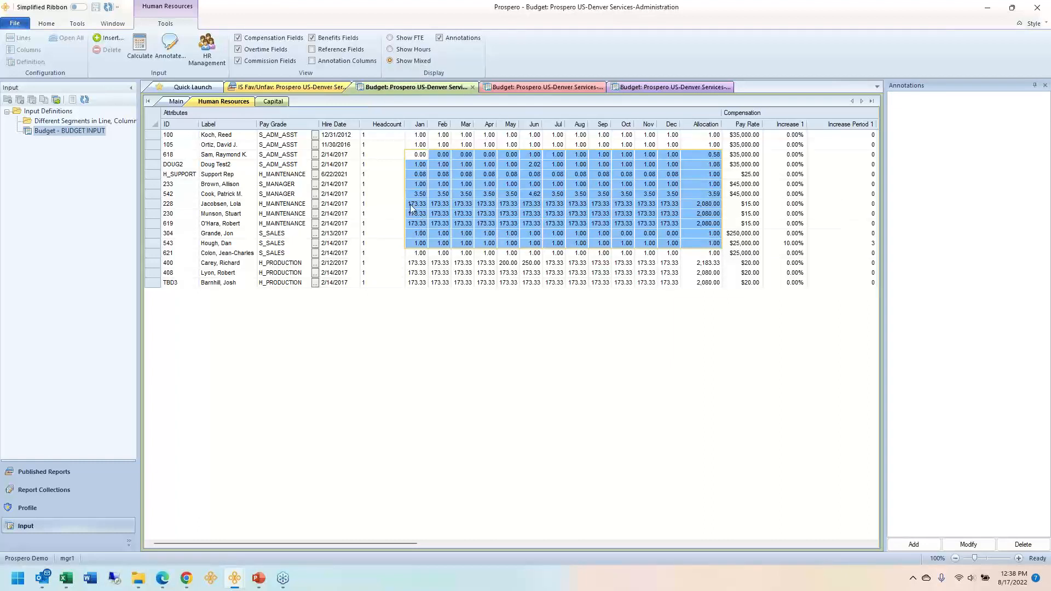
Compare the employees' monthly allocations by highlighting blocks of them, showing them in hours and switching the display to FTE
{"action": "left_click_drag", "start_coordinate": [417, 205], "coordinate": [467, 224]}
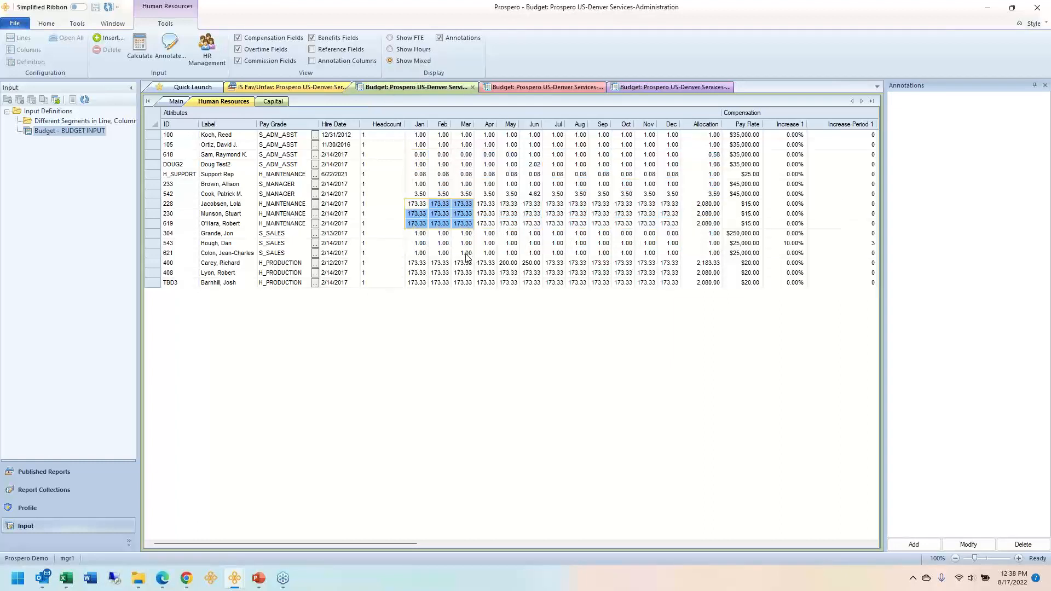
{"action": "left_click", "coordinate": [399, 52]}
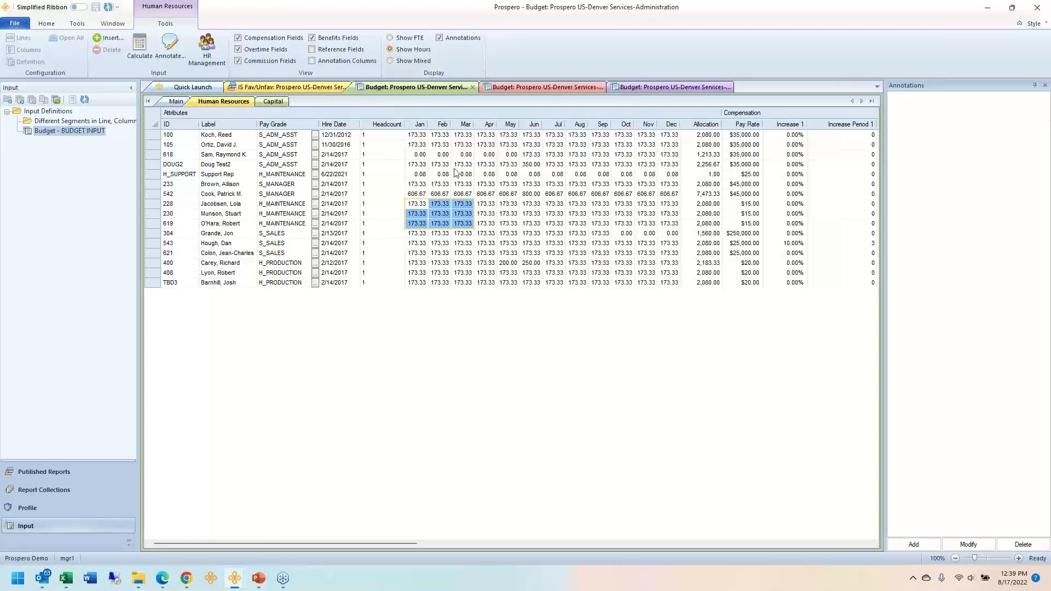
{"action": "left_click_drag", "start_coordinate": [421, 165], "coordinate": [601, 252]}
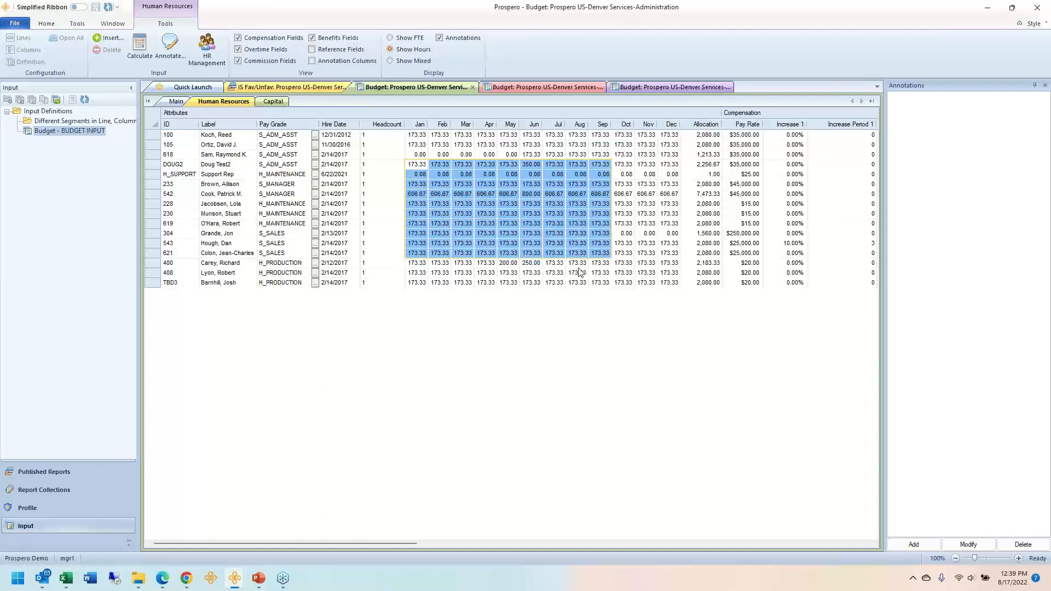
{"action": "left_click", "coordinate": [409, 38]}
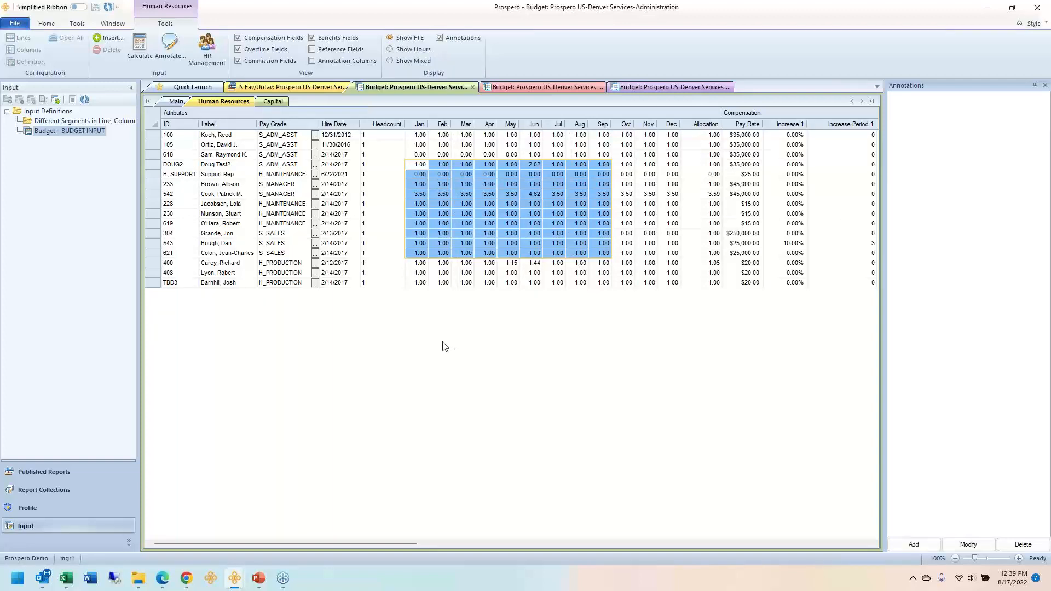
Return to the Main budget sheet and highlight the Headcount, Hours and FTE lines from January to May
{"action": "left_click", "coordinate": [176, 102]}
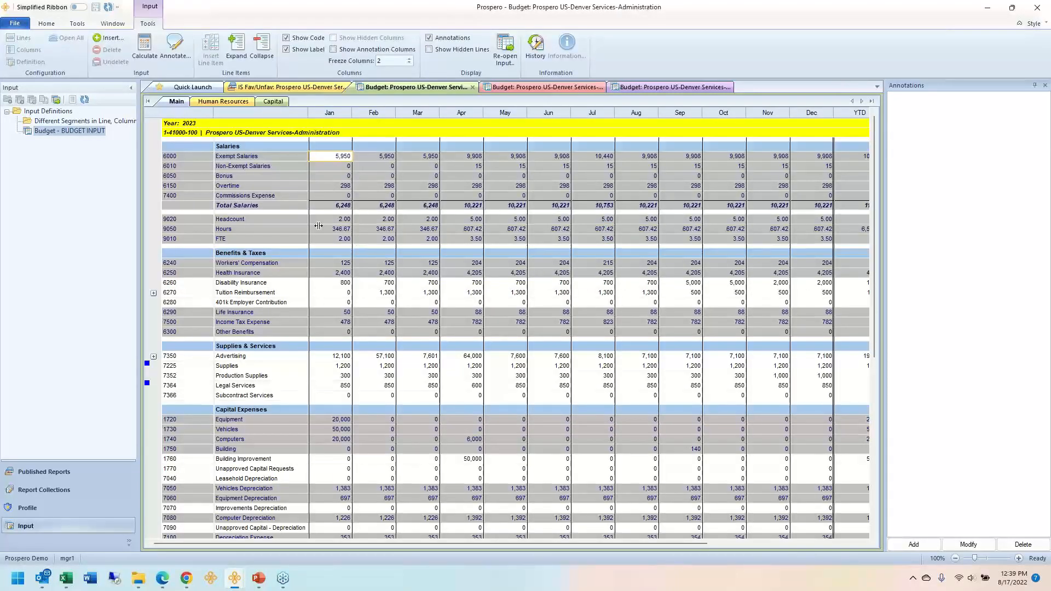
{"action": "left_click_drag", "start_coordinate": [331, 220], "coordinate": [493, 244]}
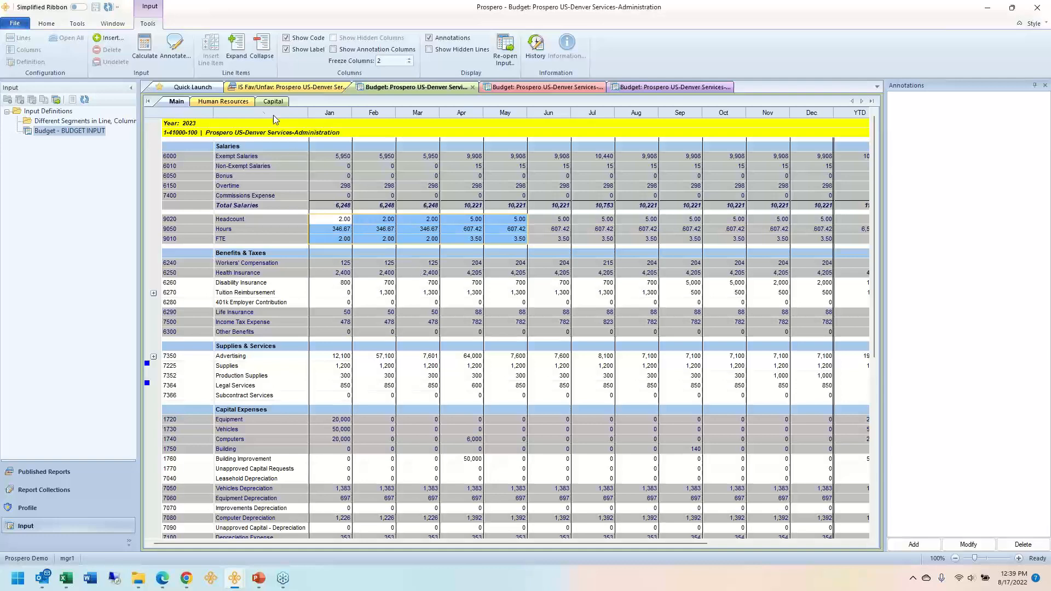
Reopen the Human Resources sheet, select an administrative assistant's row and the sales row with the 10% increase, and collapse the annotations area
{"action": "left_click", "coordinate": [223, 102]}
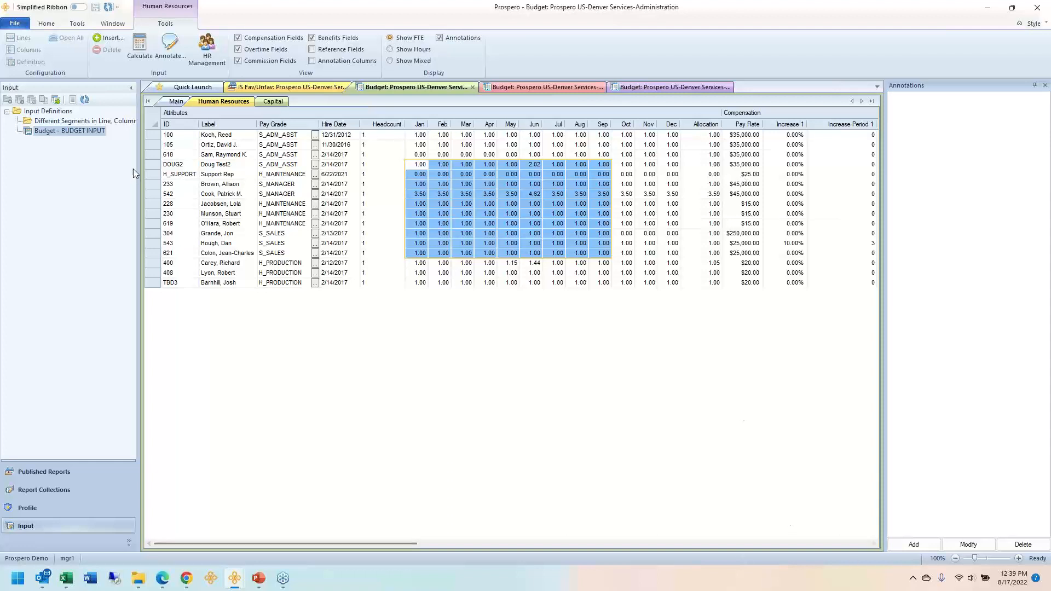
{"action": "left_click", "coordinate": [152, 154]}
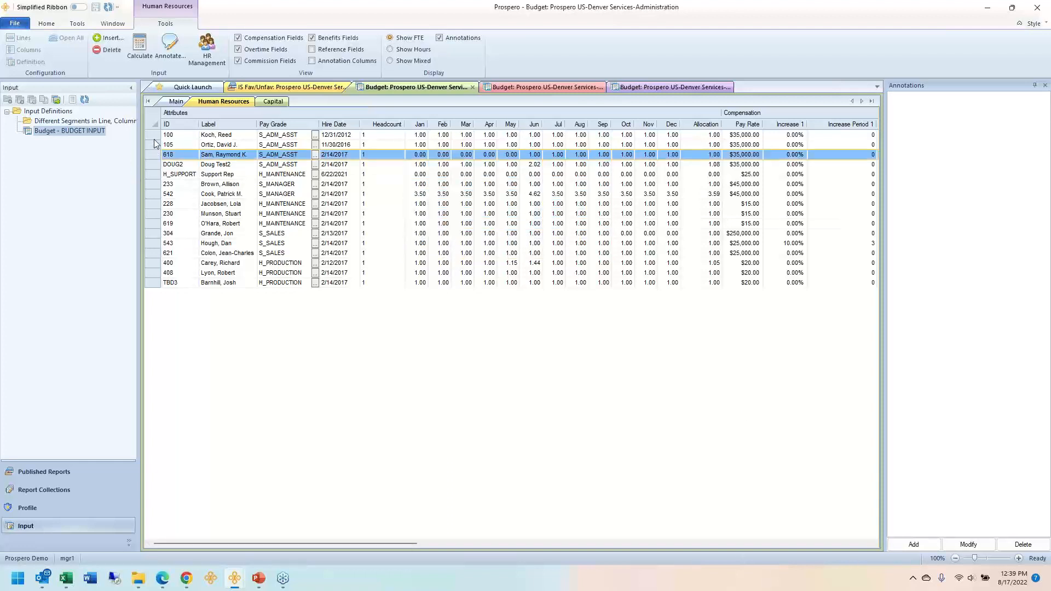
{"action": "left_click", "coordinate": [152, 243]}
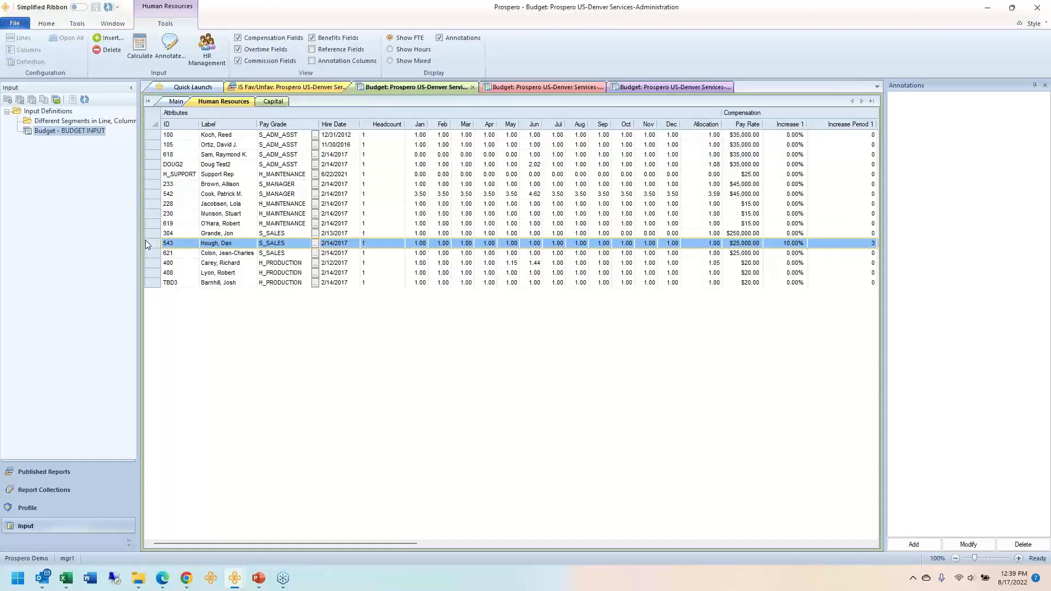
{"action": "left_click", "coordinate": [1031, 85]}
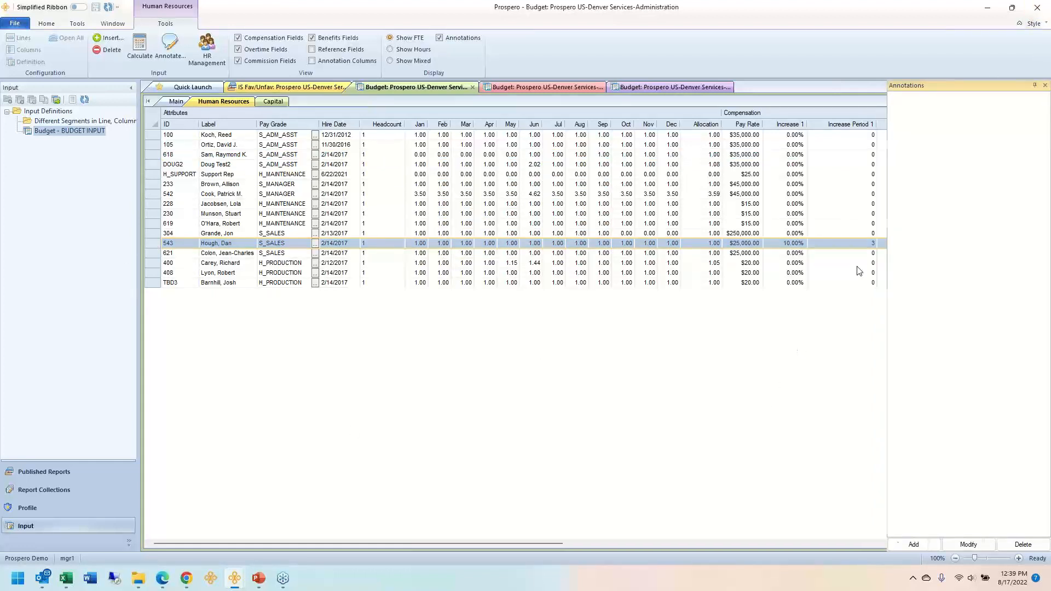
{"action": "type", "text": "3"}
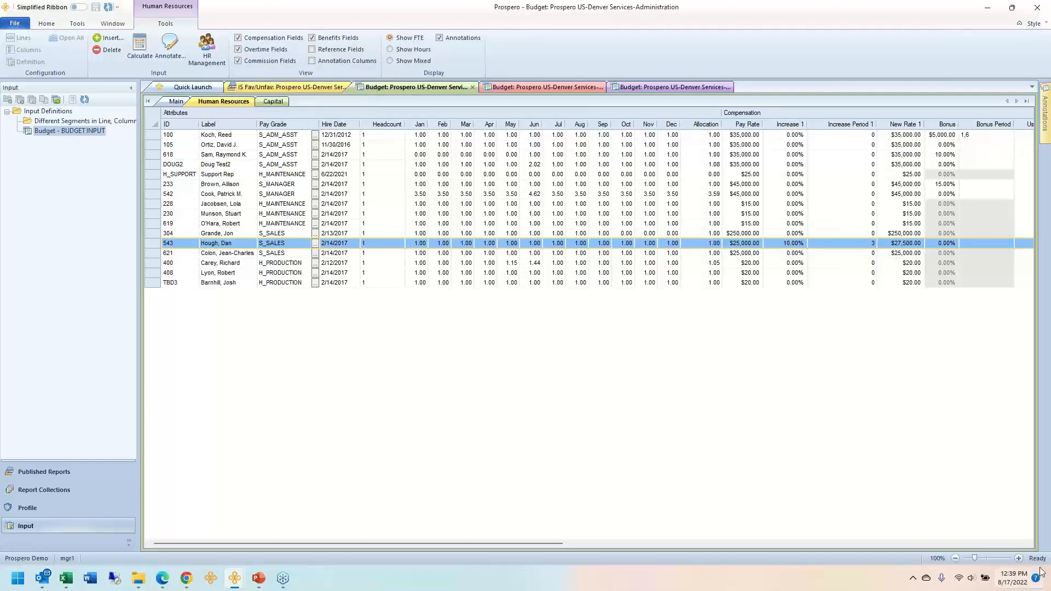
Highlight the State values in the Benefits fields and view the State and Health choices for the second S_MANAGER employee, cancelling both selections
{"action": "left_click", "coordinate": [1005, 543]}
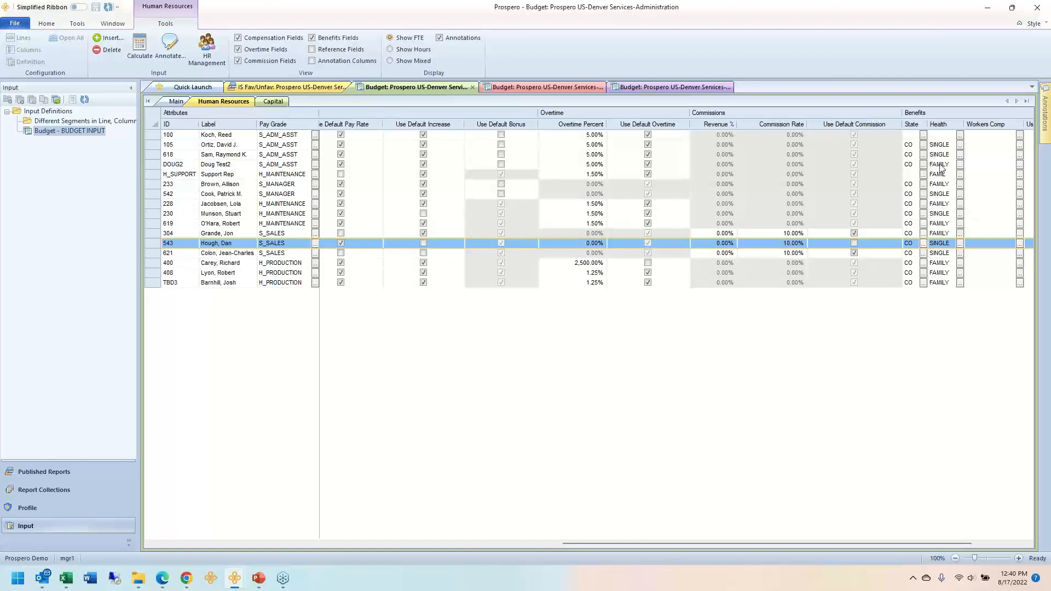
{"action": "left_click_drag", "start_coordinate": [910, 145], "coordinate": [911, 223]}
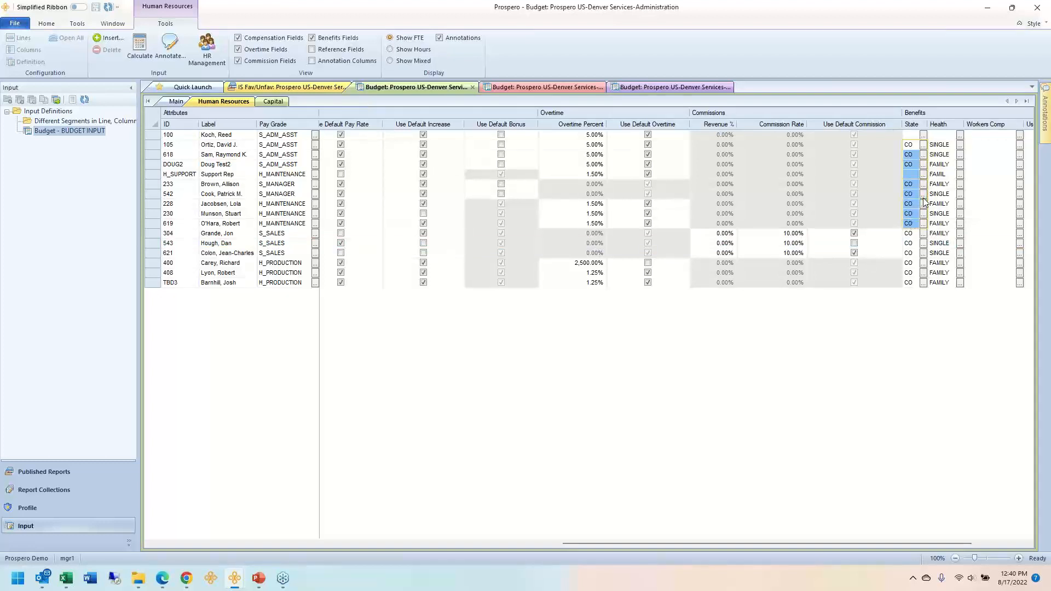
{"action": "left_click", "coordinate": [923, 198]}
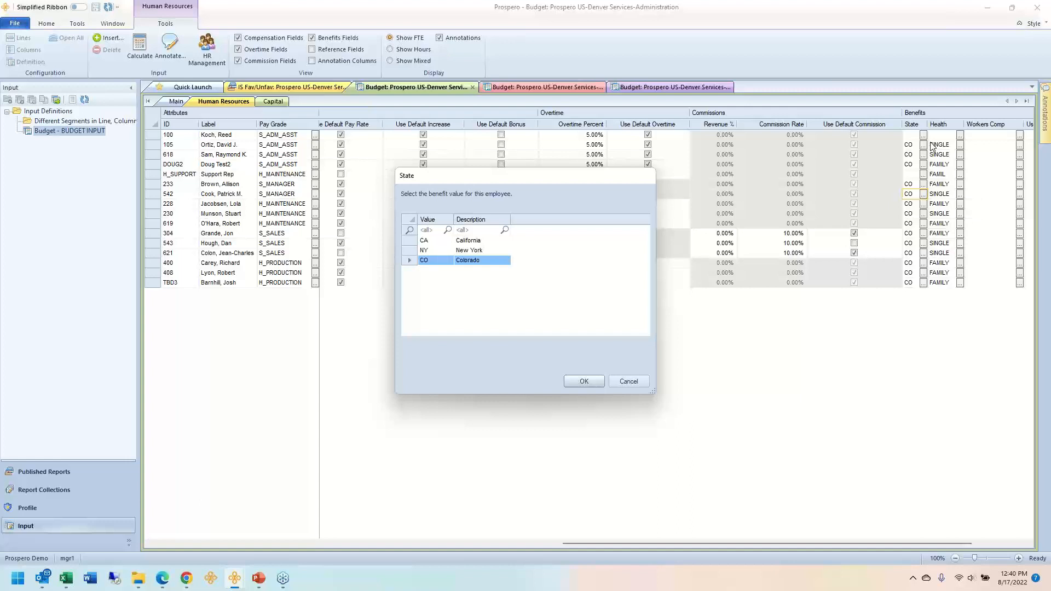
{"action": "left_click", "coordinate": [631, 383]}
{"action": "left_click", "coordinate": [960, 194]}
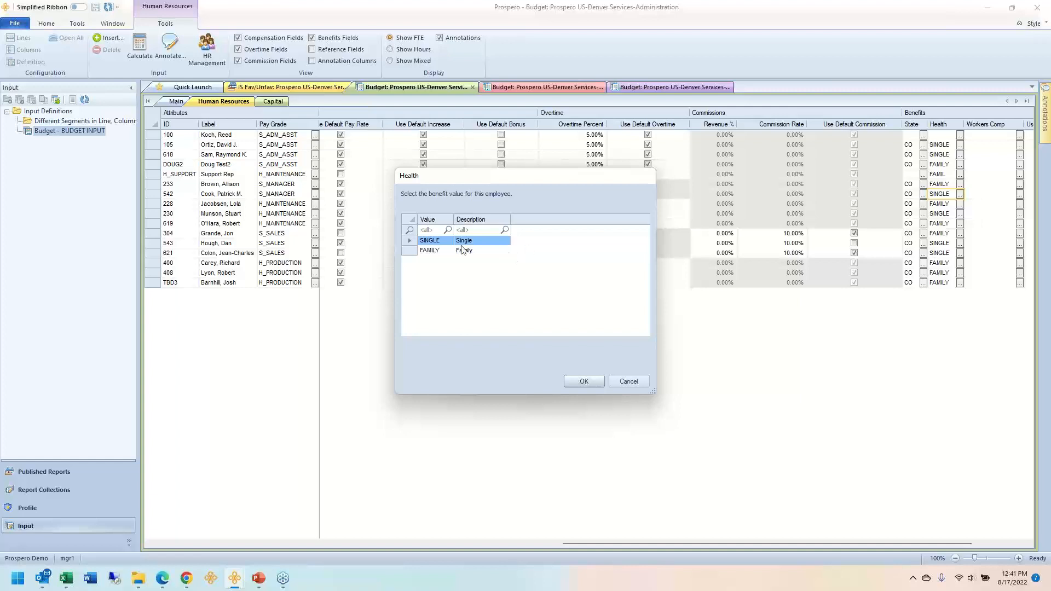
{"action": "left_click", "coordinate": [631, 380]}
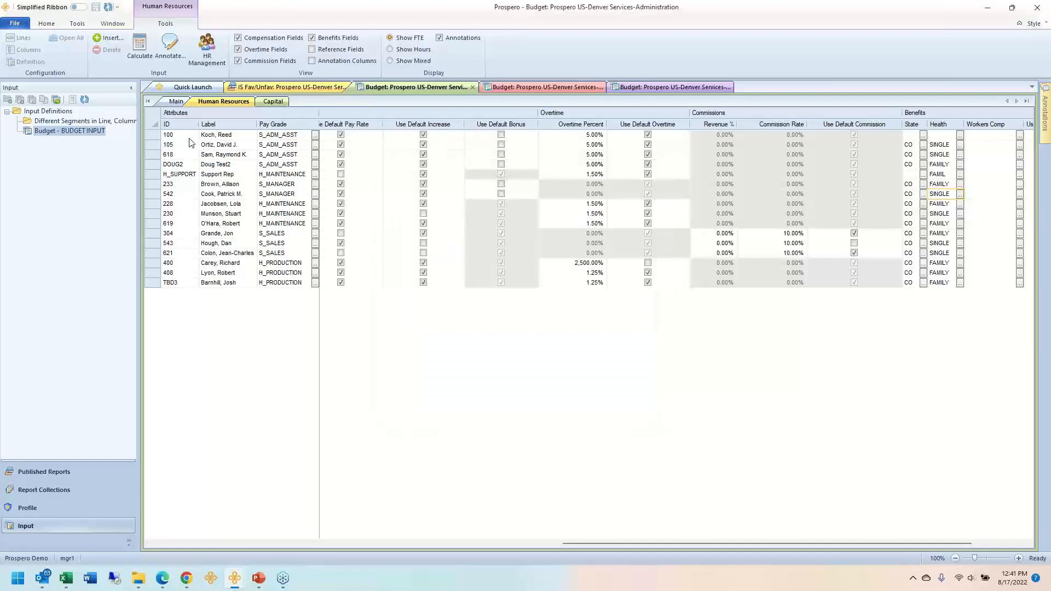
Highlight the employee labels on the Human Resources sheet and relate them to the Main budget sheet, selecting its Bonus line
{"action": "left_click_drag", "start_coordinate": [207, 145], "coordinate": [204, 256]}
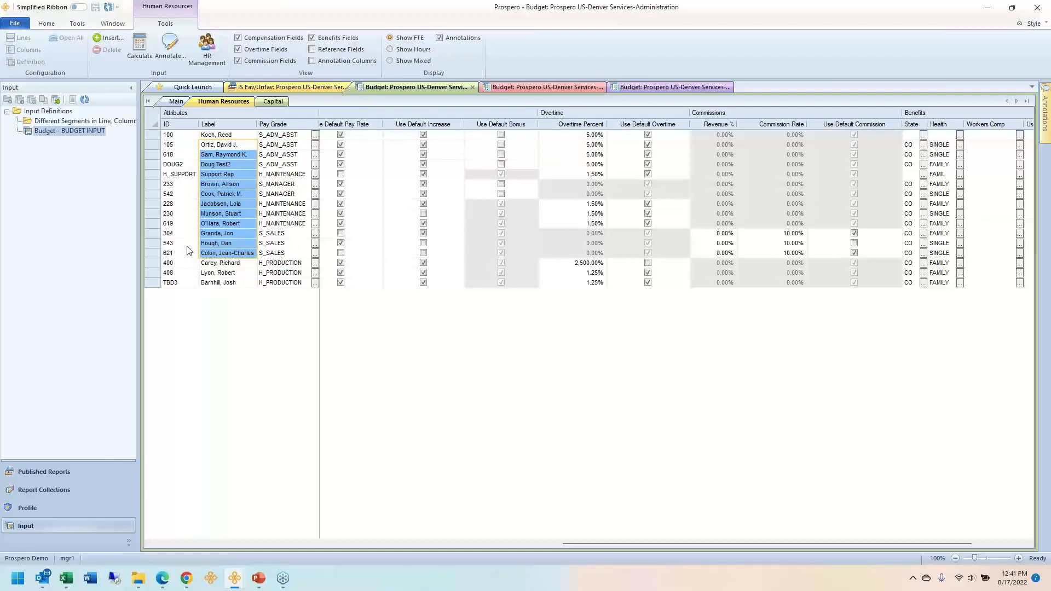
{"action": "left_click", "coordinate": [176, 103]}
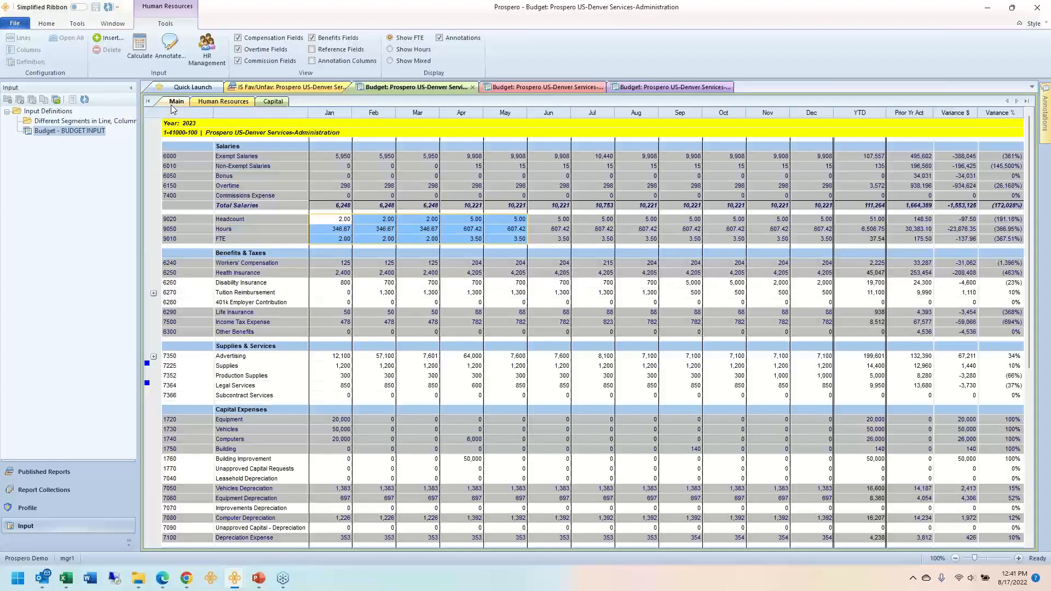
{"action": "left_click", "coordinate": [224, 102]}
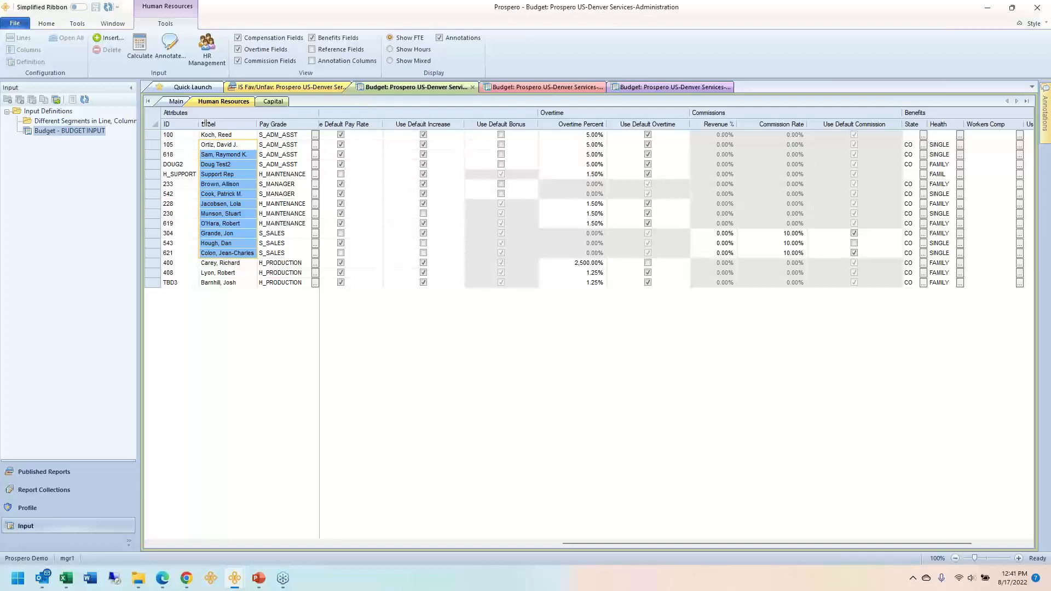
{"action": "left_click", "coordinate": [176, 102]}
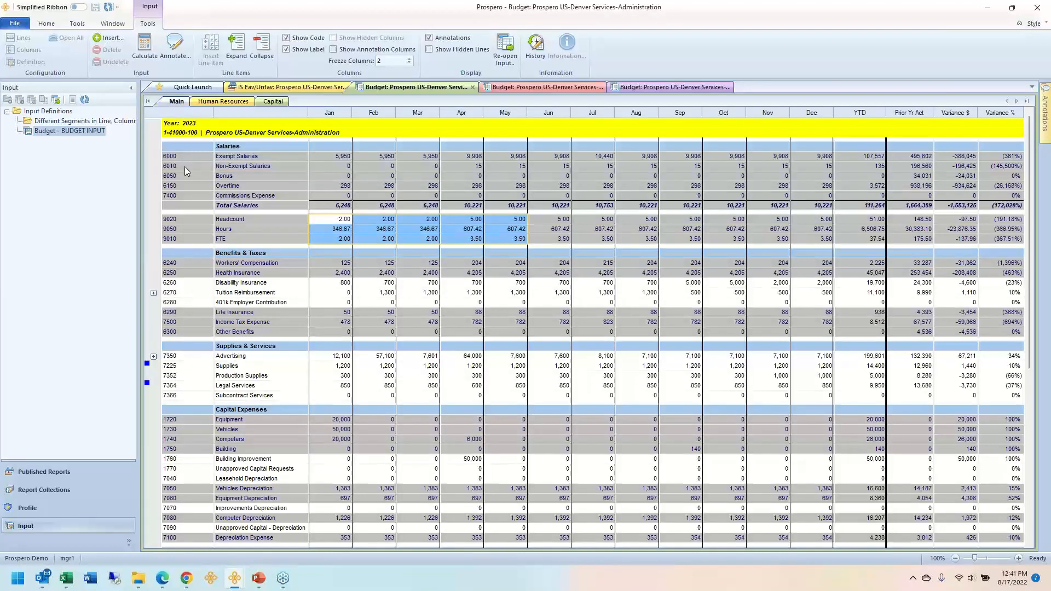
{"action": "left_click", "coordinate": [226, 180]}
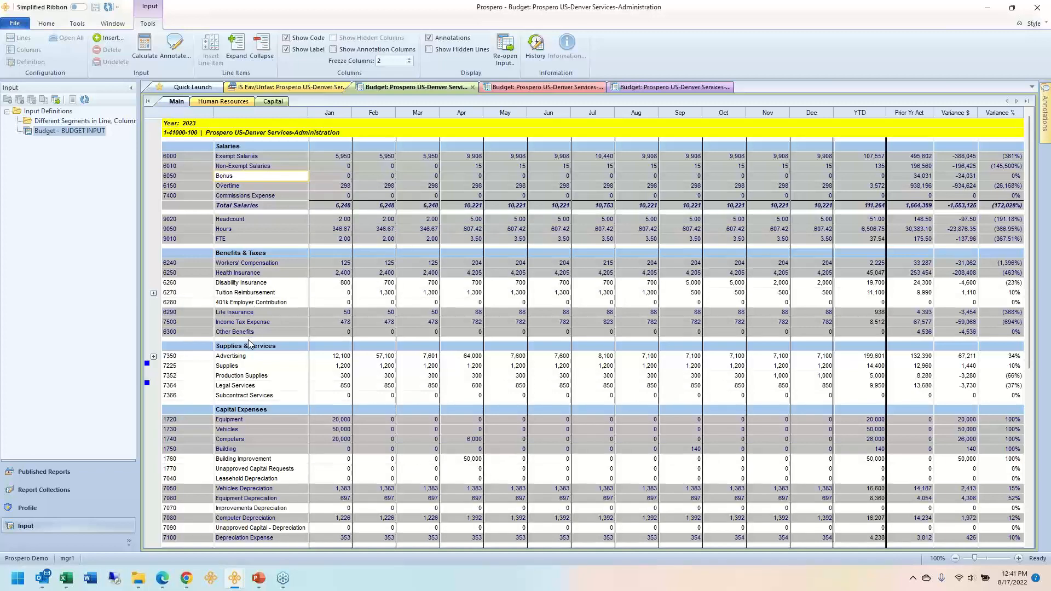
Switch to the Admin session showing the IS Fav/Unfav report and open the Human Resources settings of the Budget input definition
{"action": "mouse_move", "coordinate": [236, 580]}
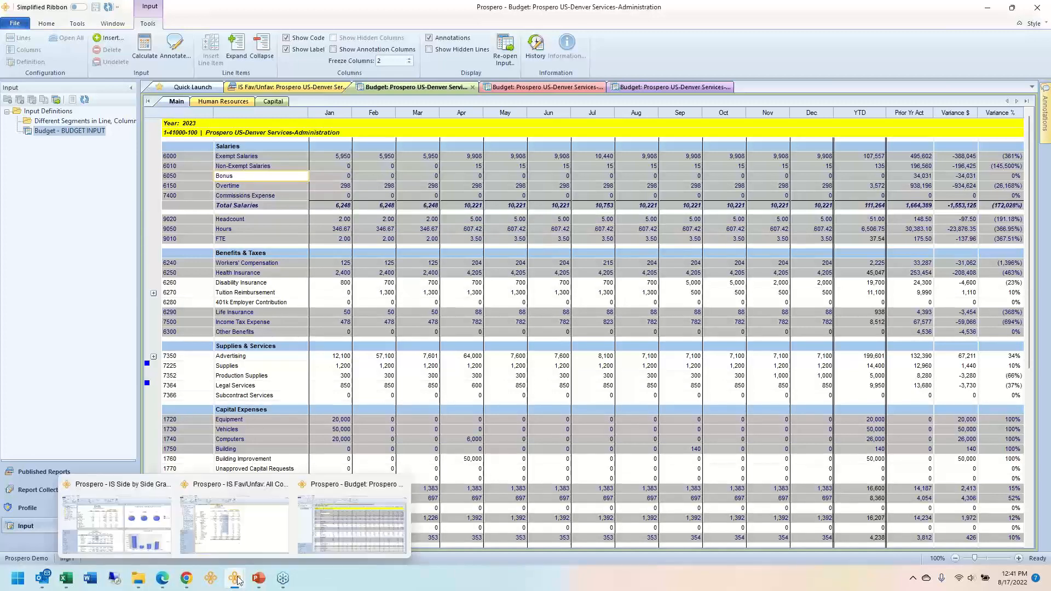
{"action": "left_click", "coordinate": [194, 520]}
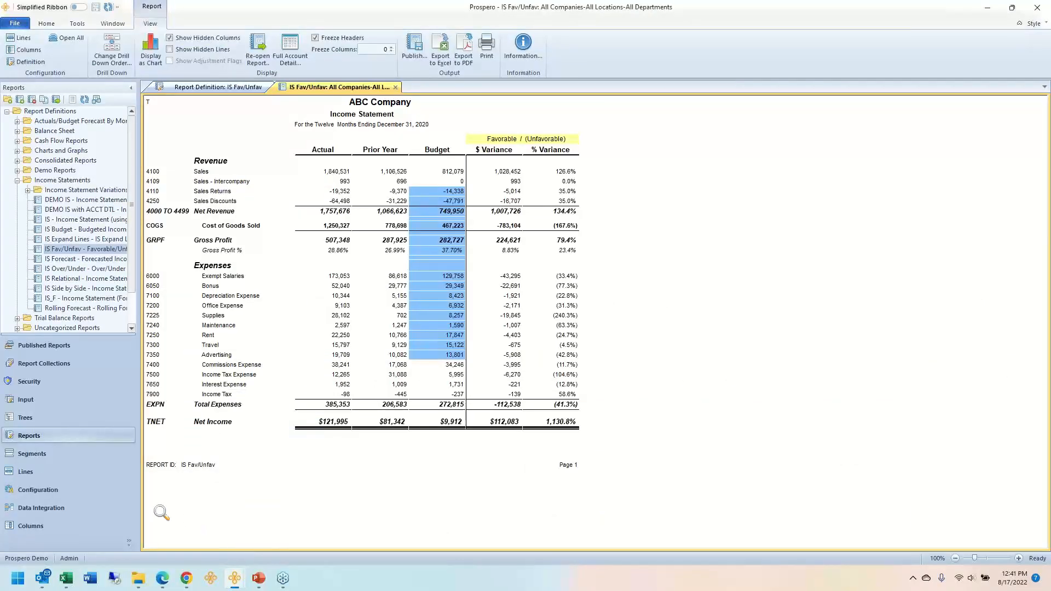
{"action": "left_click", "coordinate": [49, 400]}
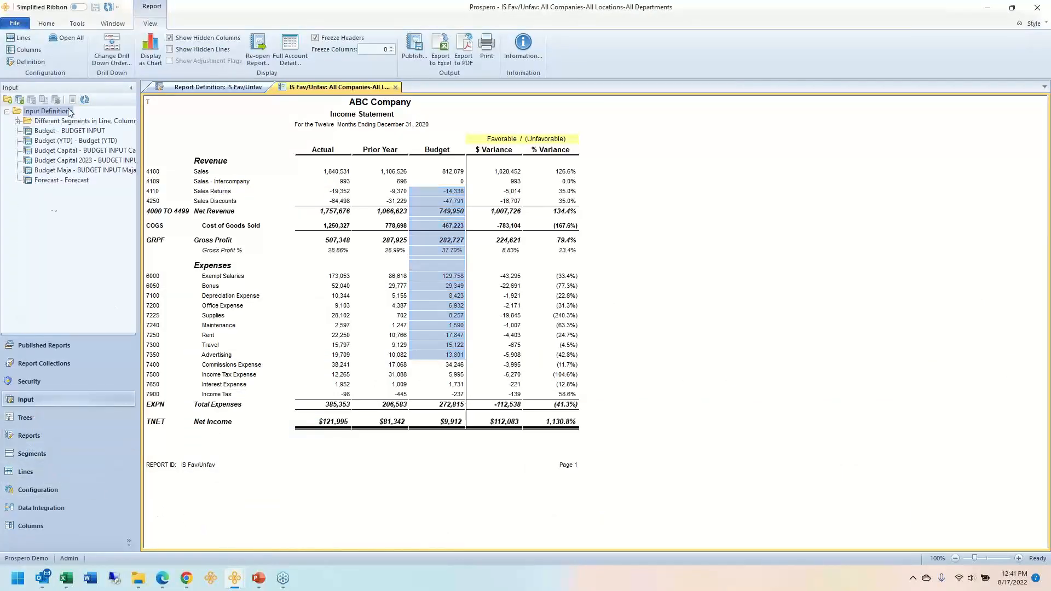
{"action": "left_click", "coordinate": [50, 132]}
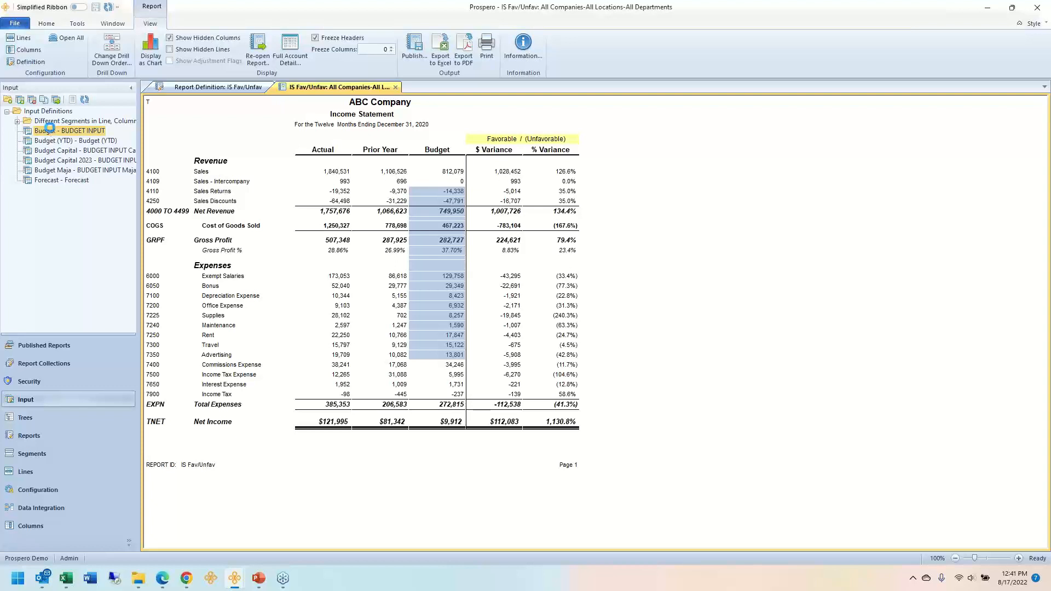
{"action": "double_click", "coordinate": [50, 131]}
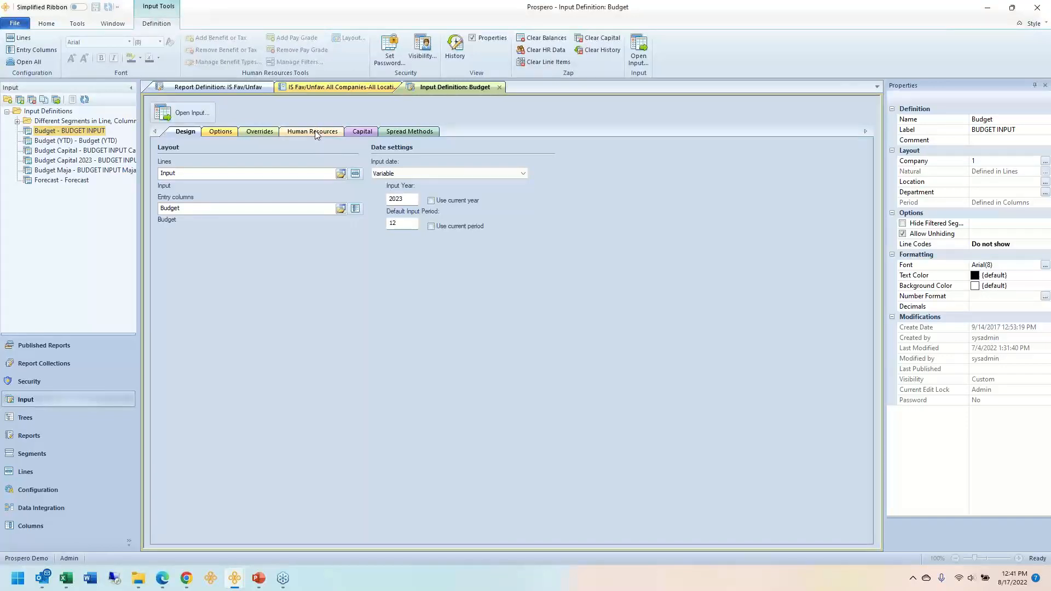
{"action": "left_click", "coordinate": [313, 132]}
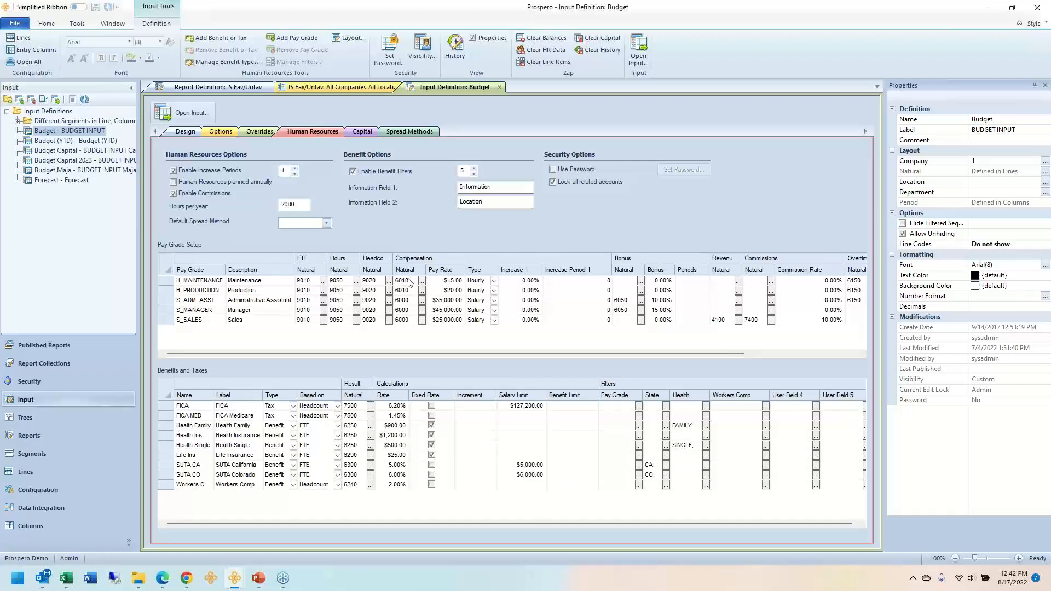
Highlight the Compensation natural accounts in Pay Grade Setup and the Result natural accounts under Benefits and Taxes
{"action": "left_click_drag", "start_coordinate": [407, 290], "coordinate": [413, 302]}
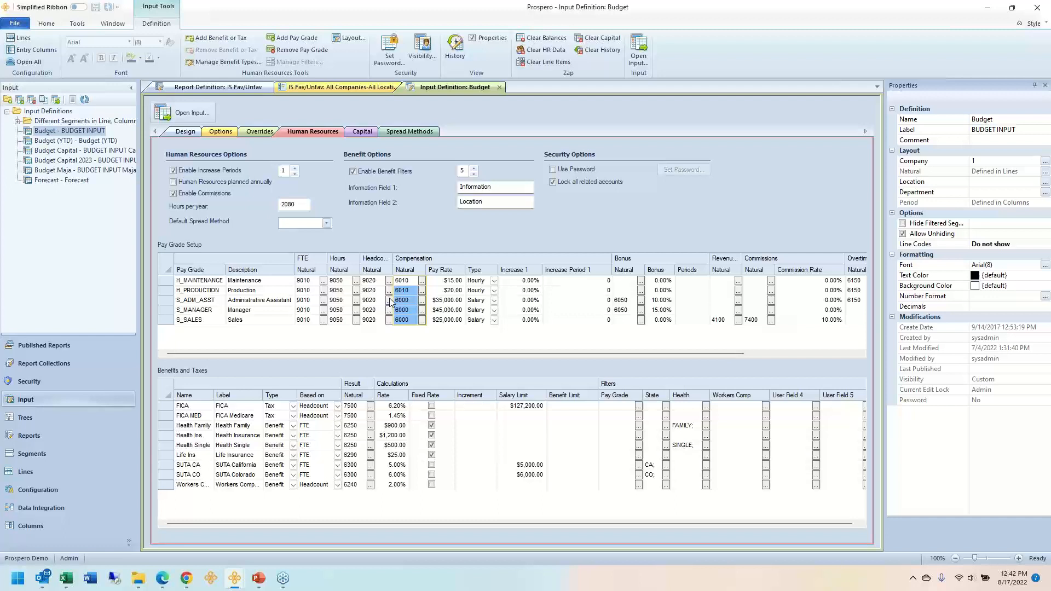
{"action": "left_click", "coordinate": [367, 133]}
{"action": "left_click", "coordinate": [316, 132]}
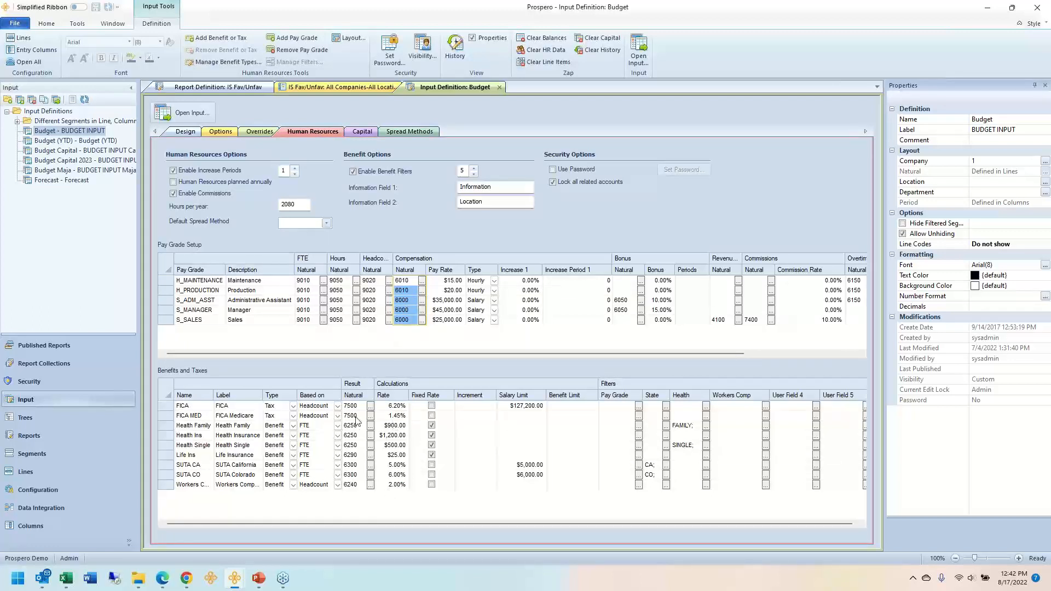
{"action": "left_click_drag", "start_coordinate": [350, 425], "coordinate": [351, 475]}
Examine the pay grade mapping by highlighting the compensation accounts, Hourly and Salary types, Bonus accounts, and the Sales grade's Revenue and Commissions accounts
{"action": "left_click", "coordinate": [403, 282]}
{"action": "left_click_drag", "start_coordinate": [402, 290], "coordinate": [400, 322]}
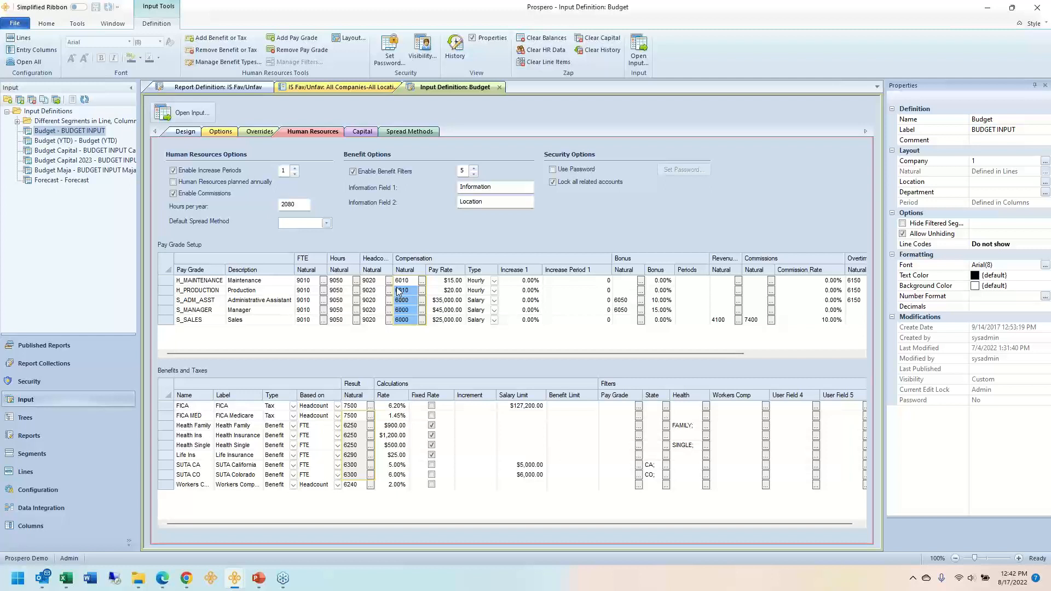
{"action": "left_click_drag", "start_coordinate": [479, 291], "coordinate": [478, 321]}
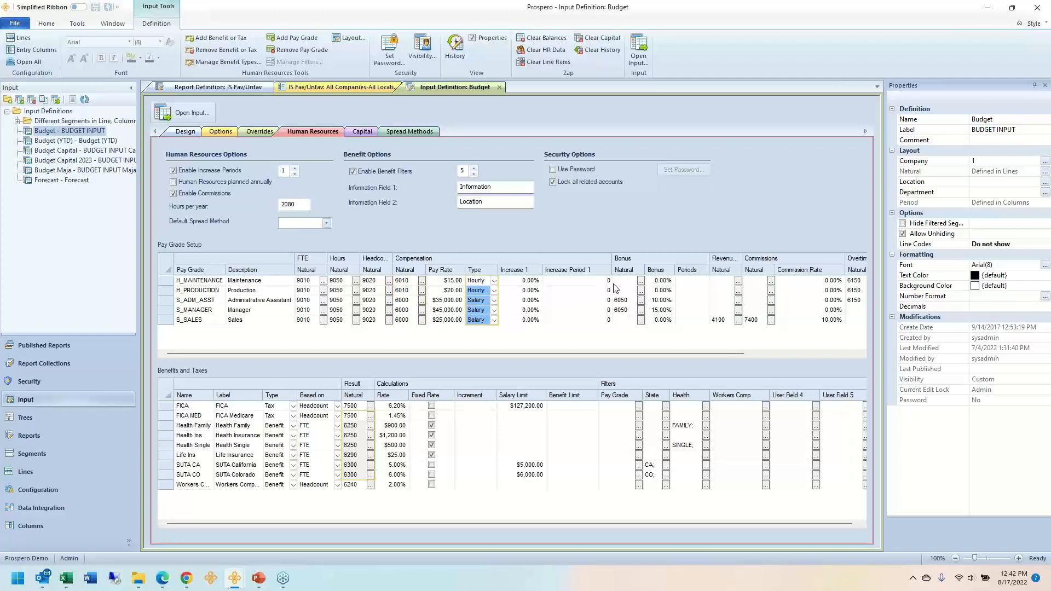
{"action": "left_click_drag", "start_coordinate": [621, 290], "coordinate": [615, 310]}
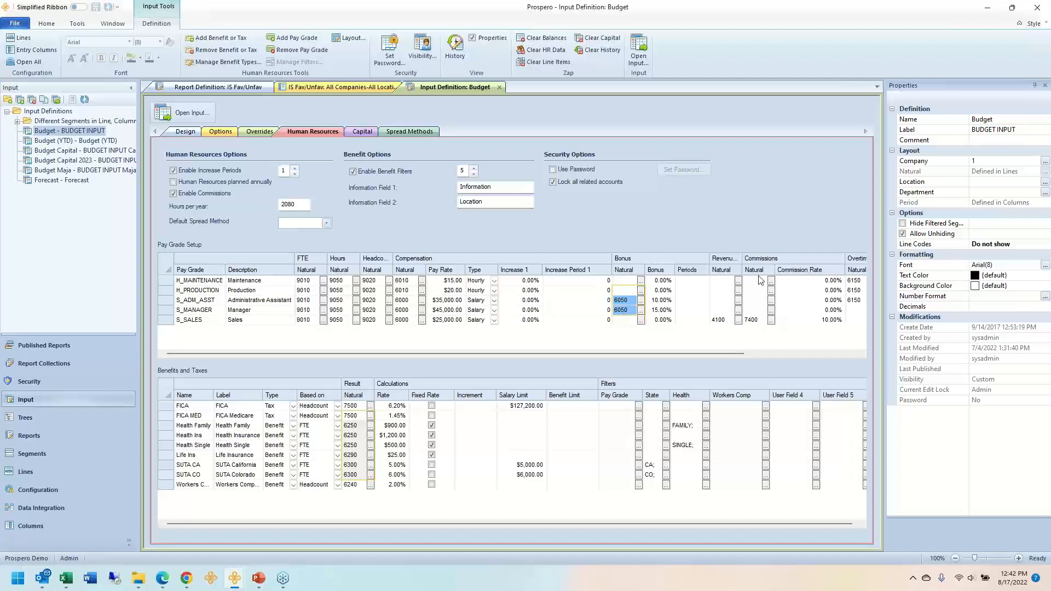
{"action": "left_click_drag", "start_coordinate": [727, 321], "coordinate": [761, 323]}
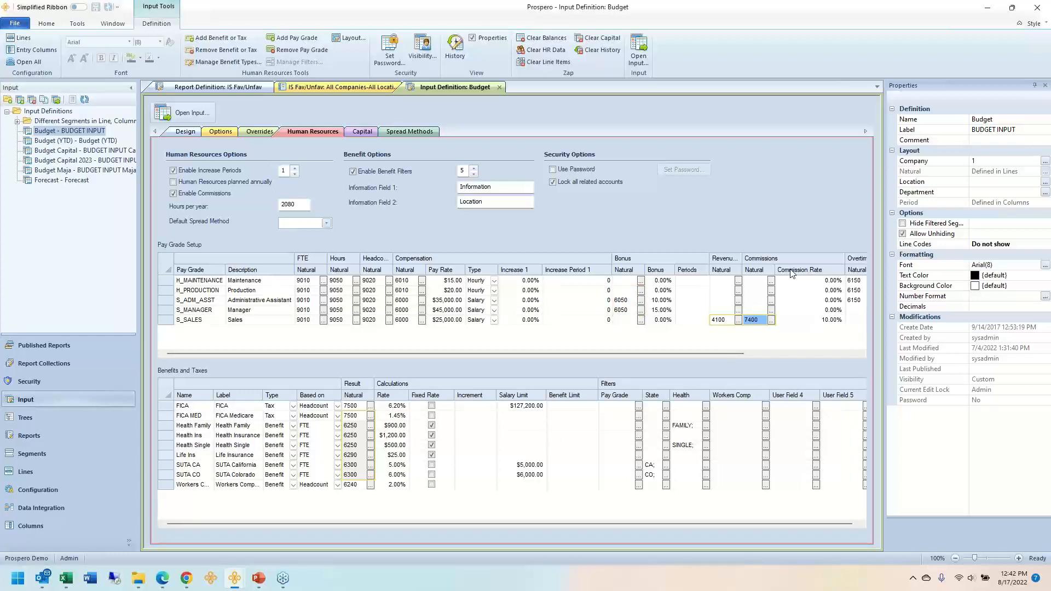
Review the natural accounts available for the Production pay grade's Compensation in the selection list, and close it without changing the account
{"action": "left_click_drag", "start_coordinate": [404, 290], "coordinate": [408, 311]}
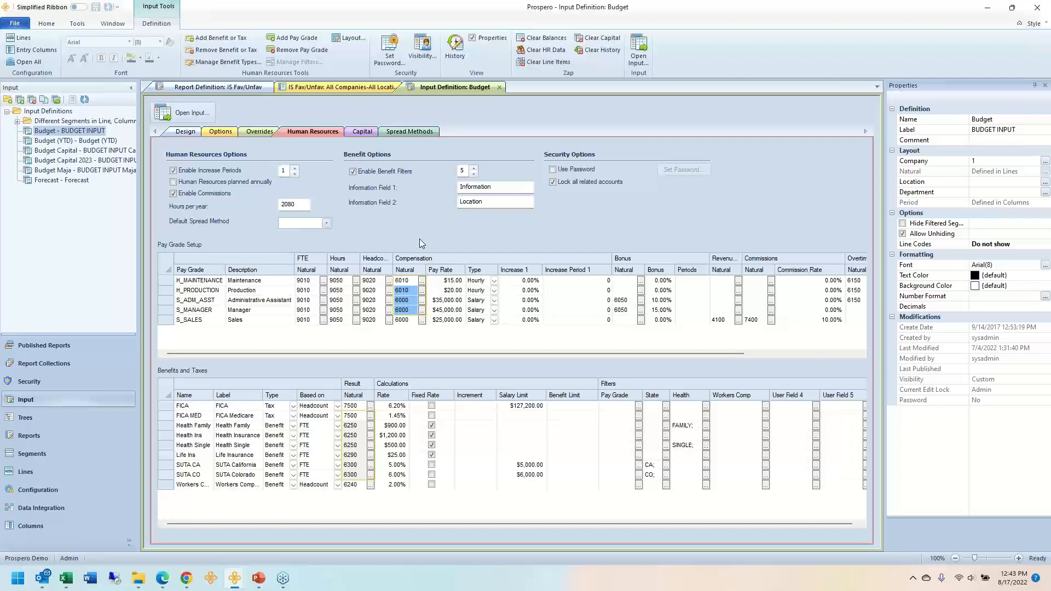
{"action": "left_click", "coordinate": [422, 290]}
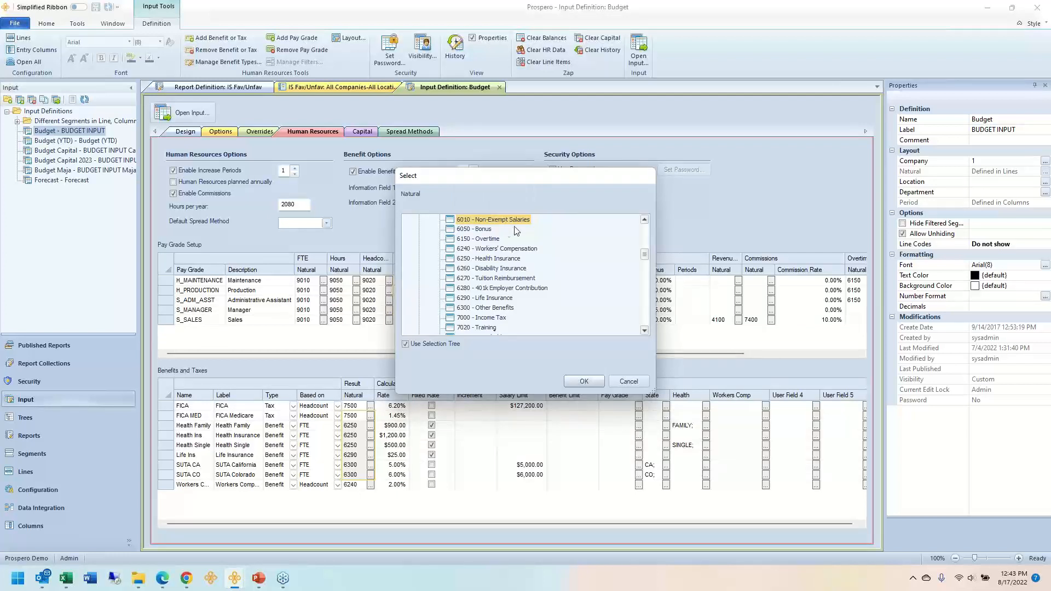
{"action": "left_click", "coordinate": [644, 220]}
{"action": "left_click", "coordinate": [644, 219]}
{"action": "left_click_drag", "start_coordinate": [555, 169], "coordinate": [724, 186]}
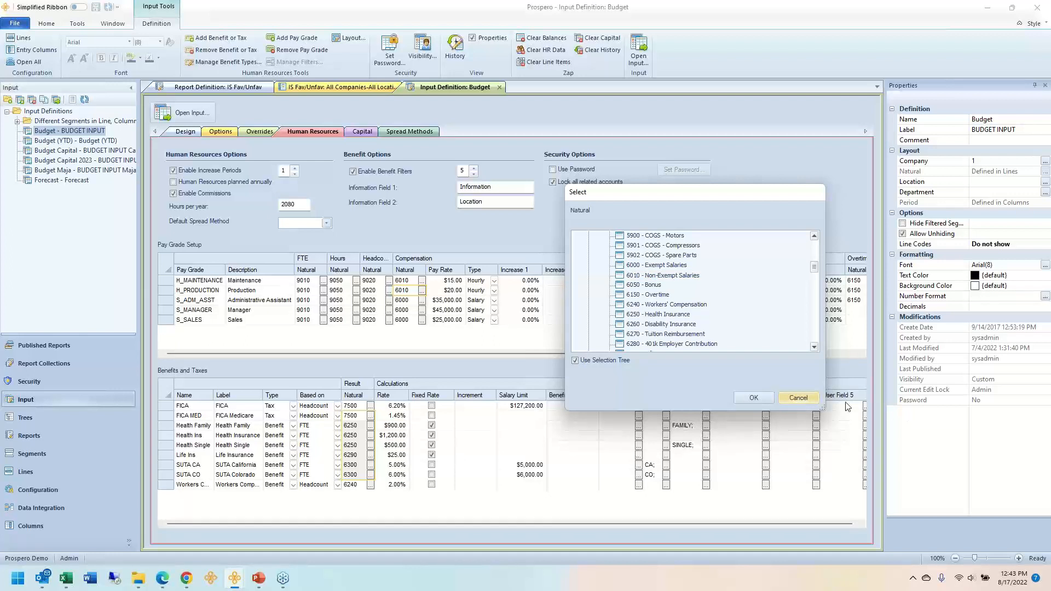
{"action": "left_click", "coordinate": [798, 398]}
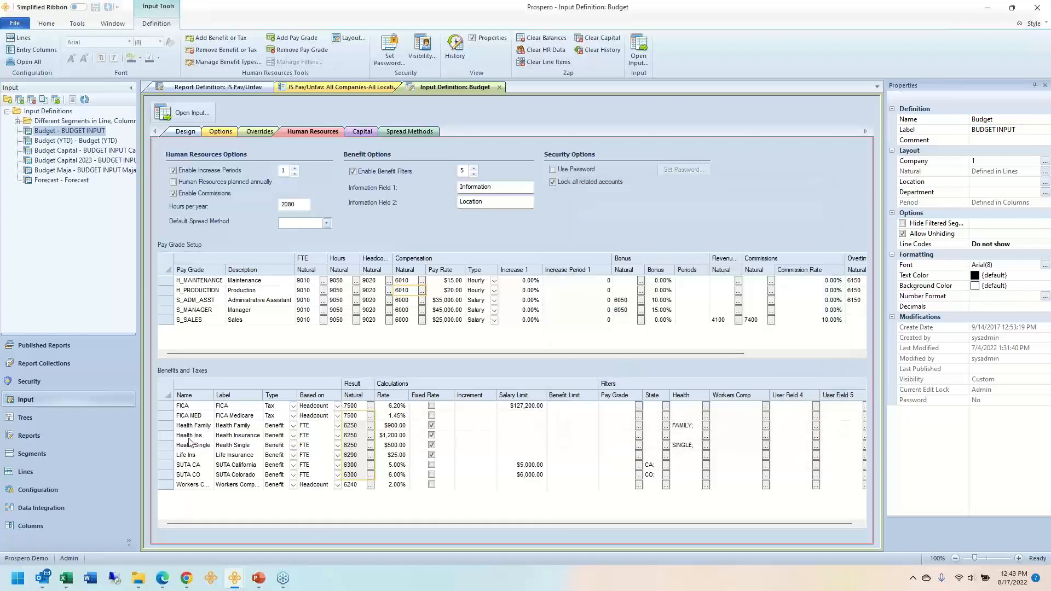
Highlight the FICA and FICA MED tax rows, and the three health benefit rows under Benefits and Taxes
{"action": "left_click", "coordinate": [166, 405]}
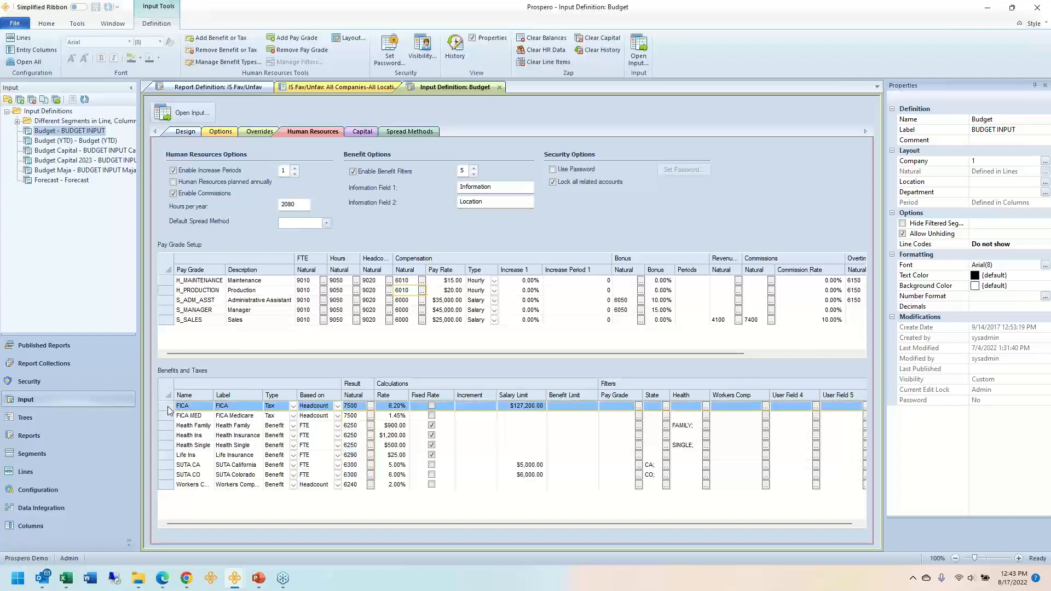
{"action": "left_click", "coordinate": [171, 419], "text": "shift"}
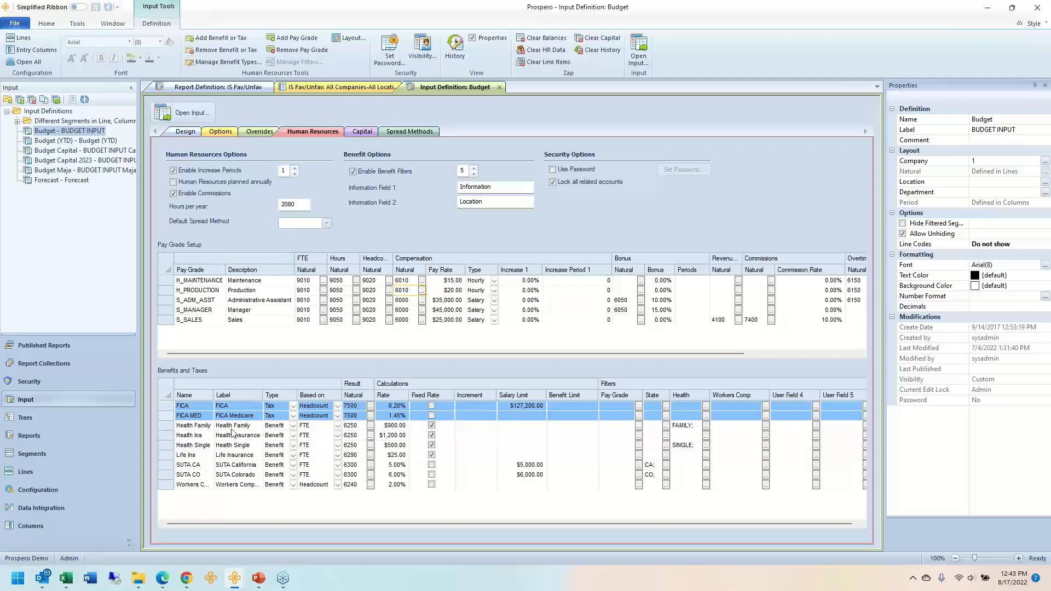
{"action": "left_click", "coordinate": [177, 426]}
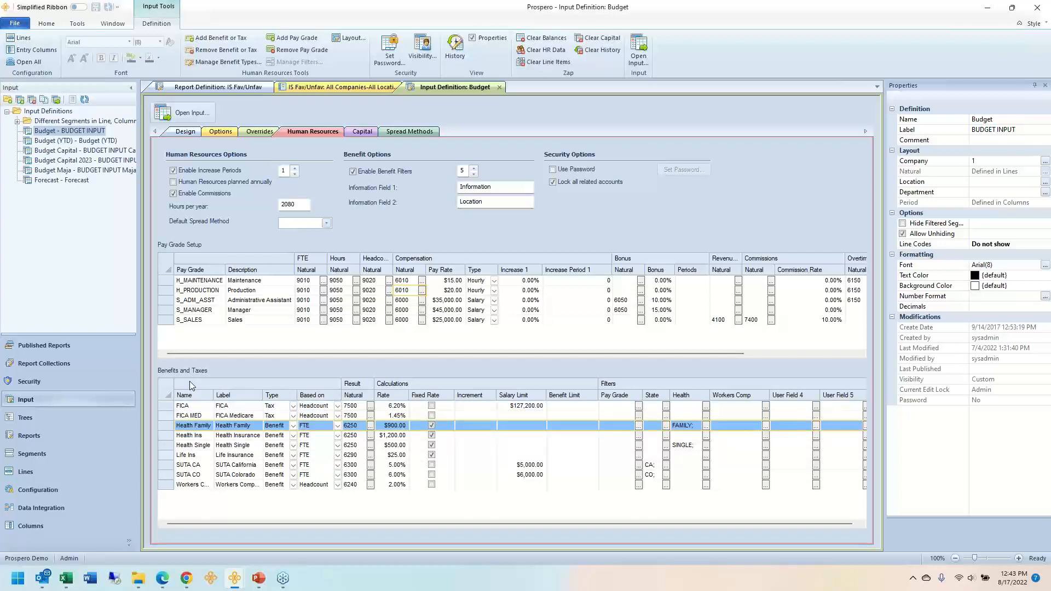
{"action": "key", "text": "shift+Down"}
{"action": "key", "text": "shift+Down"}
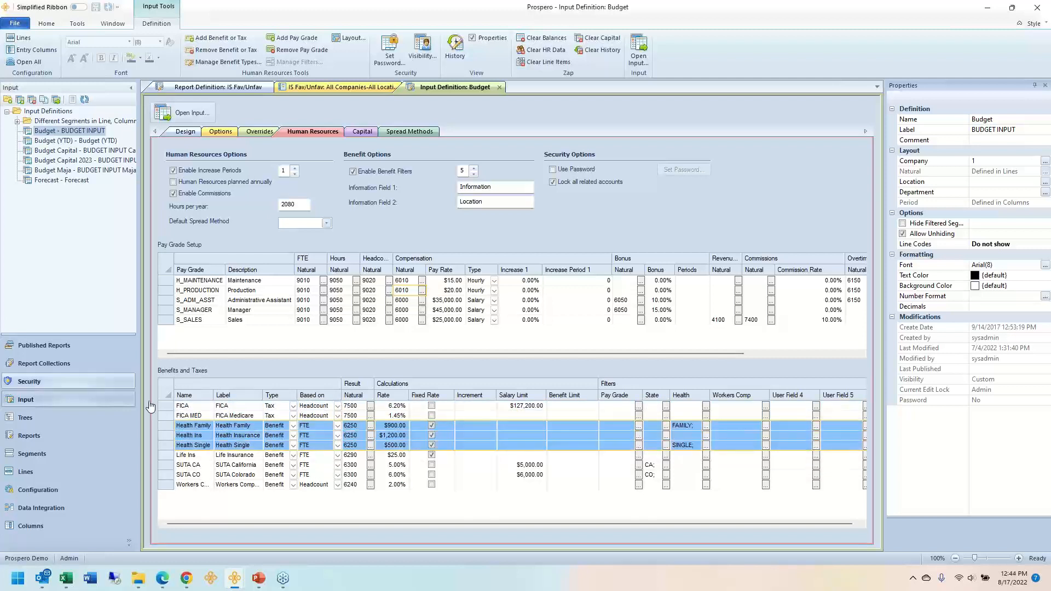
Try adding High and Low as values of the Health filter for the Health Family benefit, and discard the changes
{"action": "left_click", "coordinate": [706, 427]}
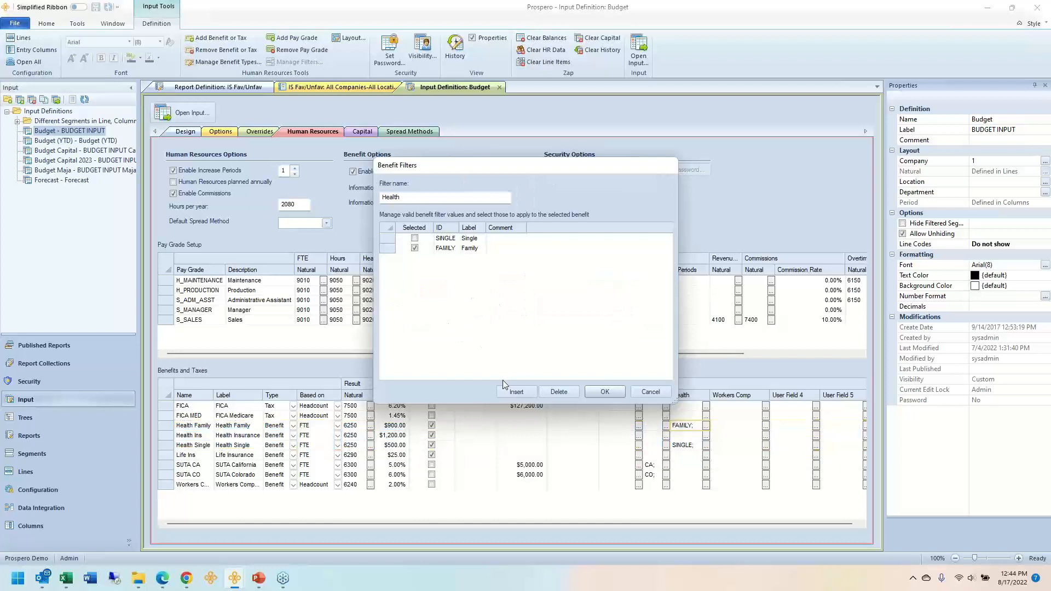
{"action": "left_click", "coordinate": [516, 392]}
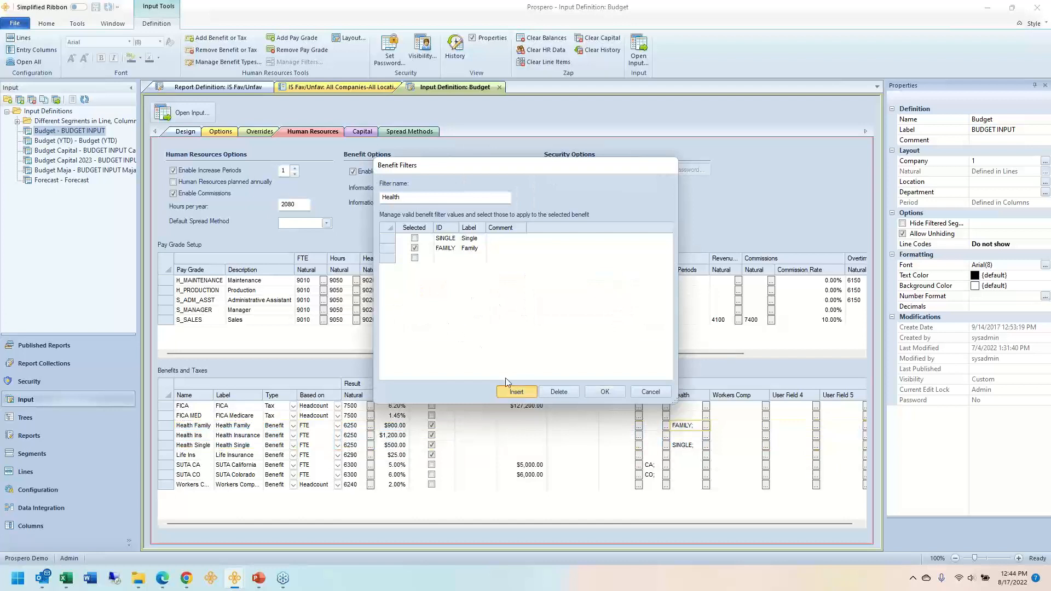
{"action": "left_click", "coordinate": [454, 258]}
{"action": "type", "text": "High"}
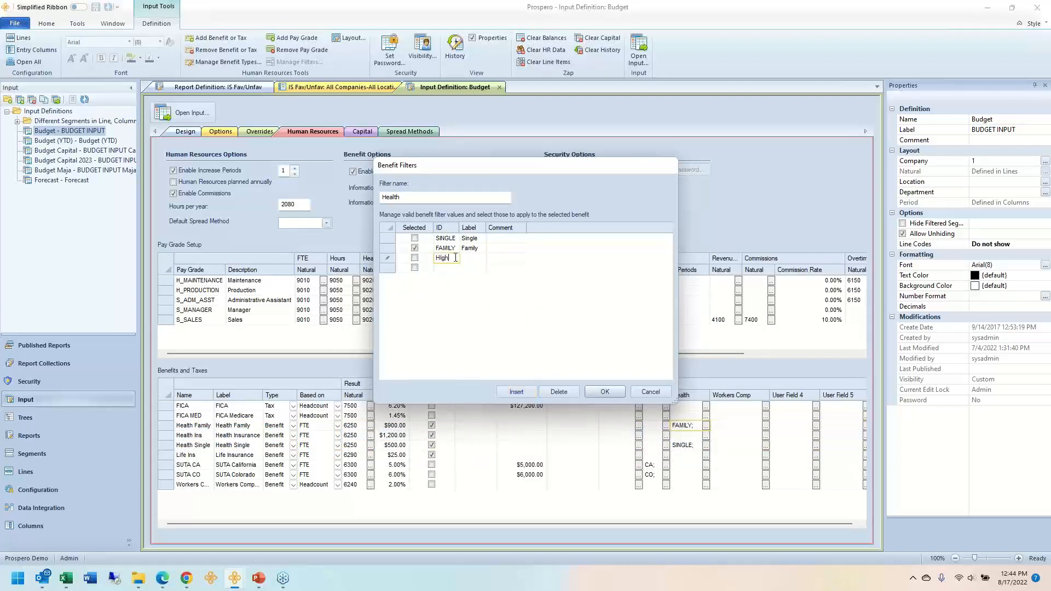
{"action": "key", "text": "Return"}
{"action": "type", "text": "Low"}
{"action": "left_click", "coordinate": [476, 248]}
{"action": "left_click_drag", "start_coordinate": [485, 169], "coordinate": [671, 80]}
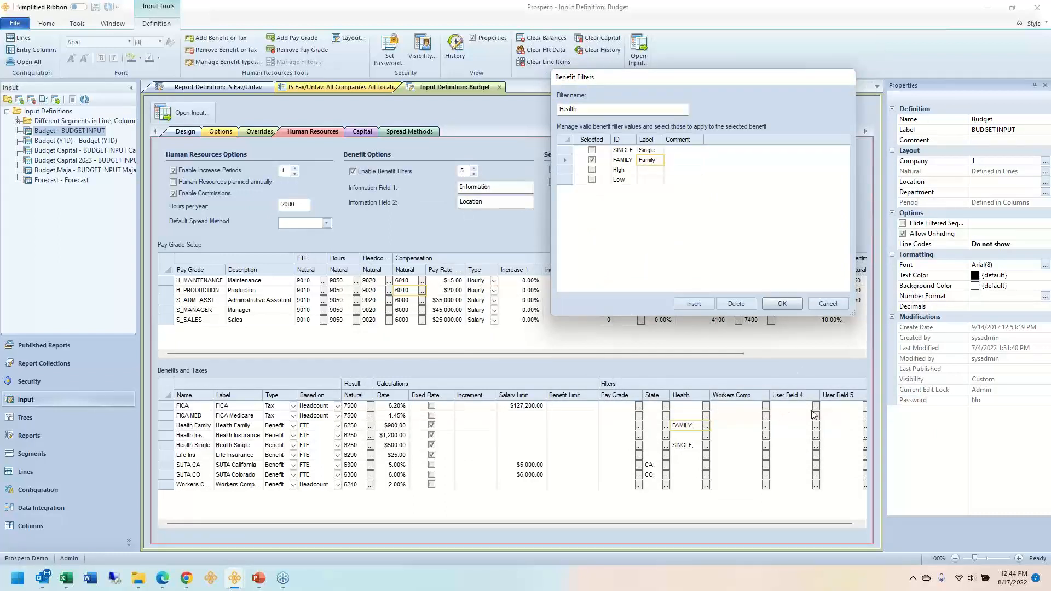
{"action": "left_click", "coordinate": [827, 304]}
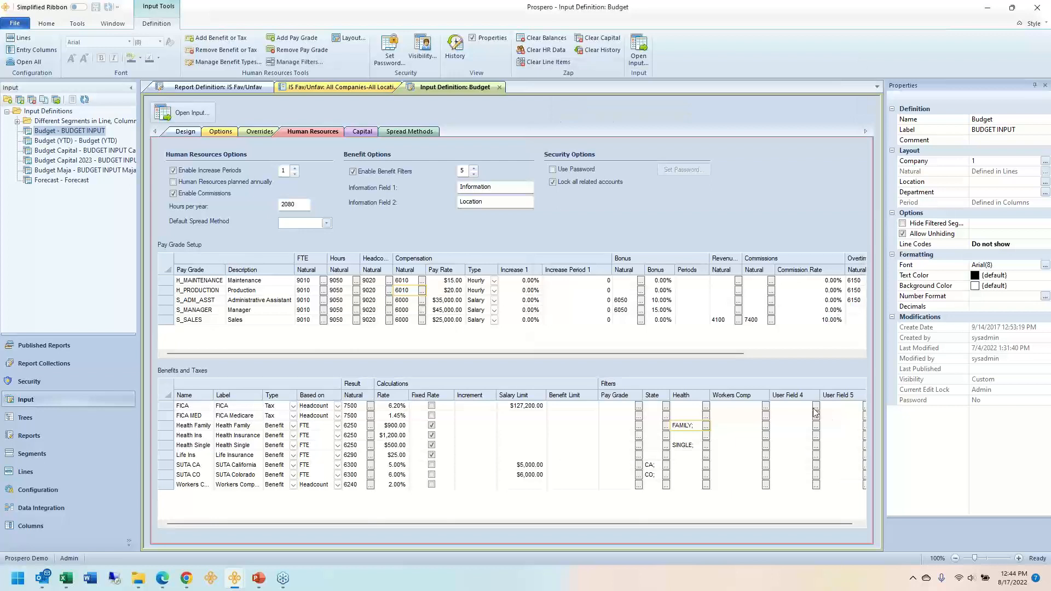
Highlight the User Field 4 and User Field 5 filters and increase the number of benefit filters to 6
{"action": "left_click_drag", "start_coordinate": [781, 419], "coordinate": [784, 462]}
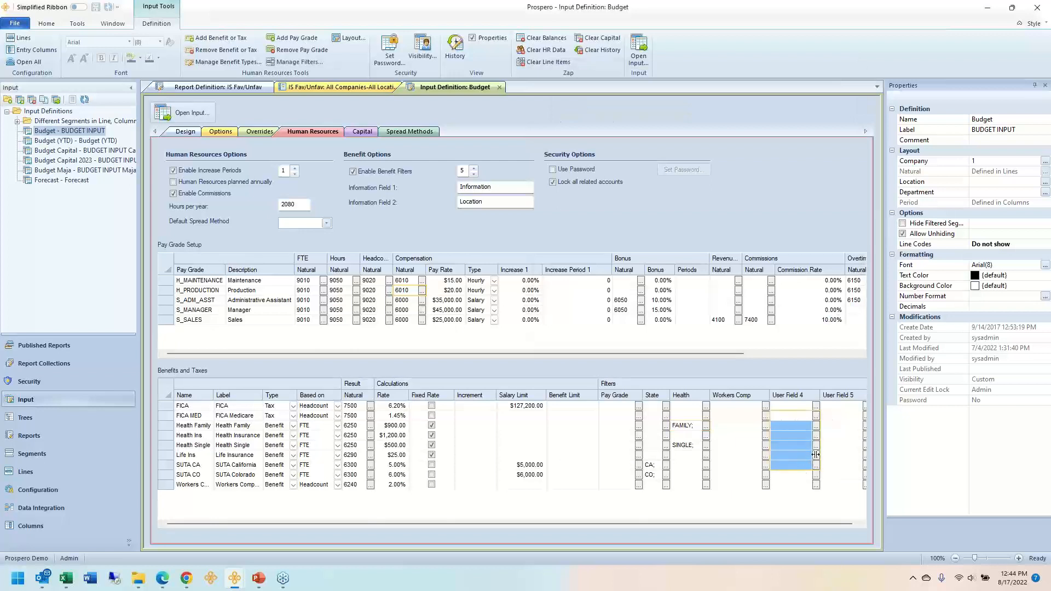
{"action": "left_click_drag", "start_coordinate": [835, 417], "coordinate": [832, 463]}
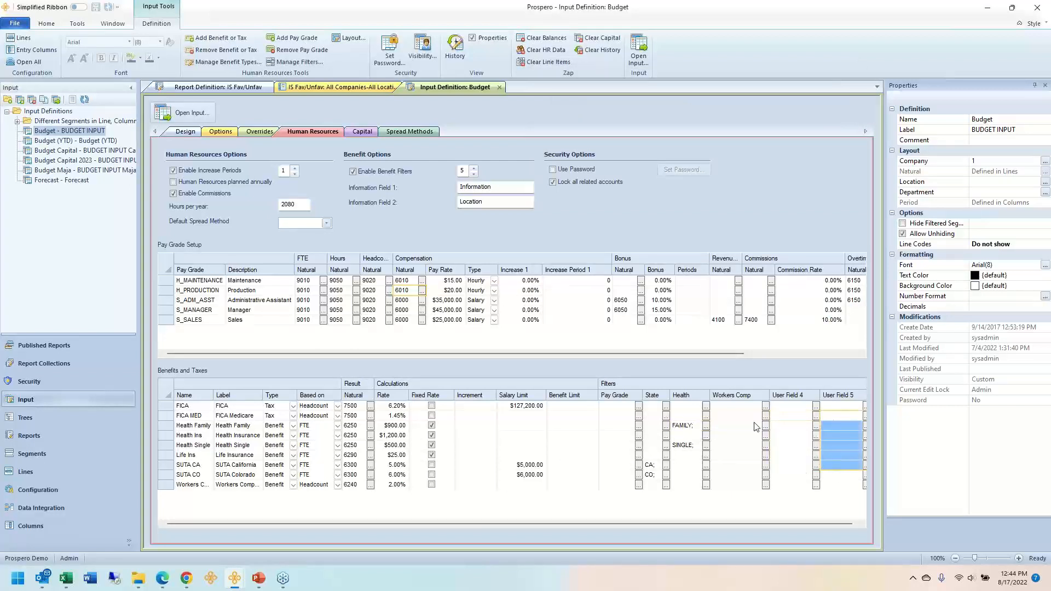
{"action": "left_click", "coordinate": [474, 169]}
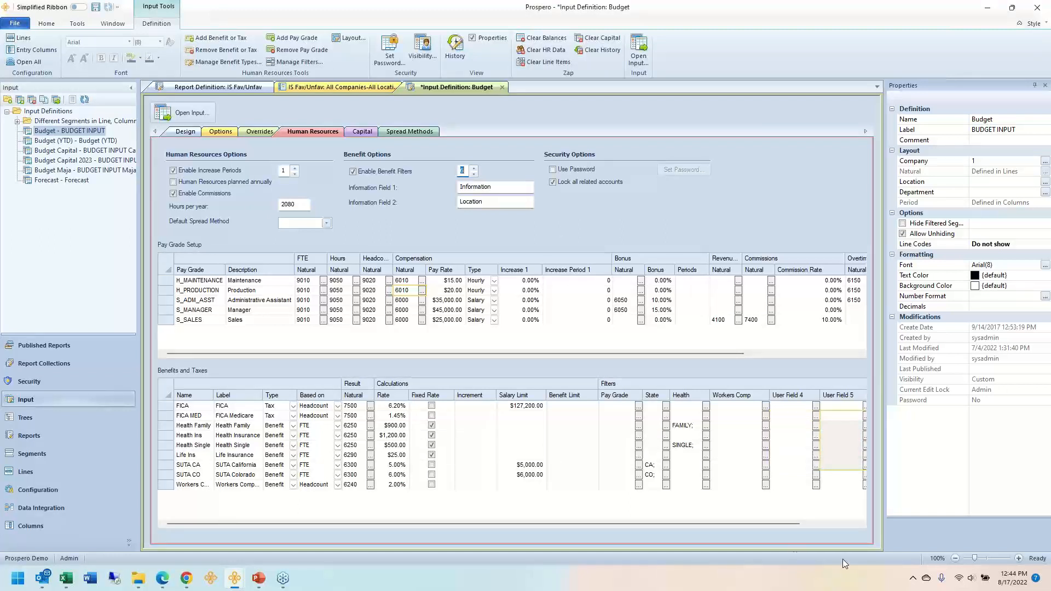
{"action": "left_click", "coordinate": [838, 524]}
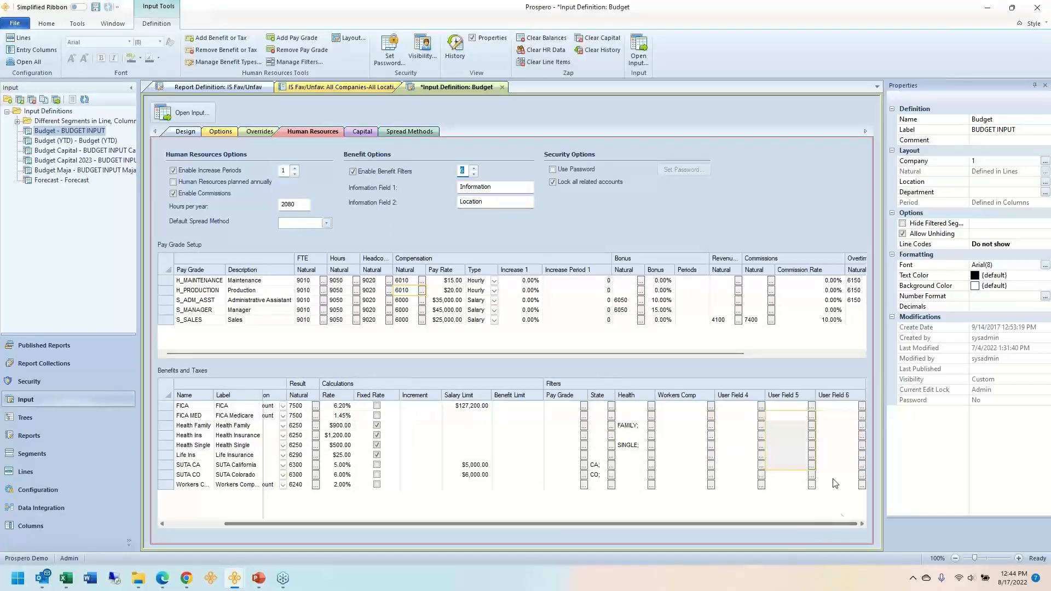
Try naming the User Field 6 benefit filter 401k with values A and B, and discard the changes
{"action": "left_click", "coordinate": [862, 425]}
{"action": "left_click_drag", "start_coordinate": [446, 200], "coordinate": [380, 198]}
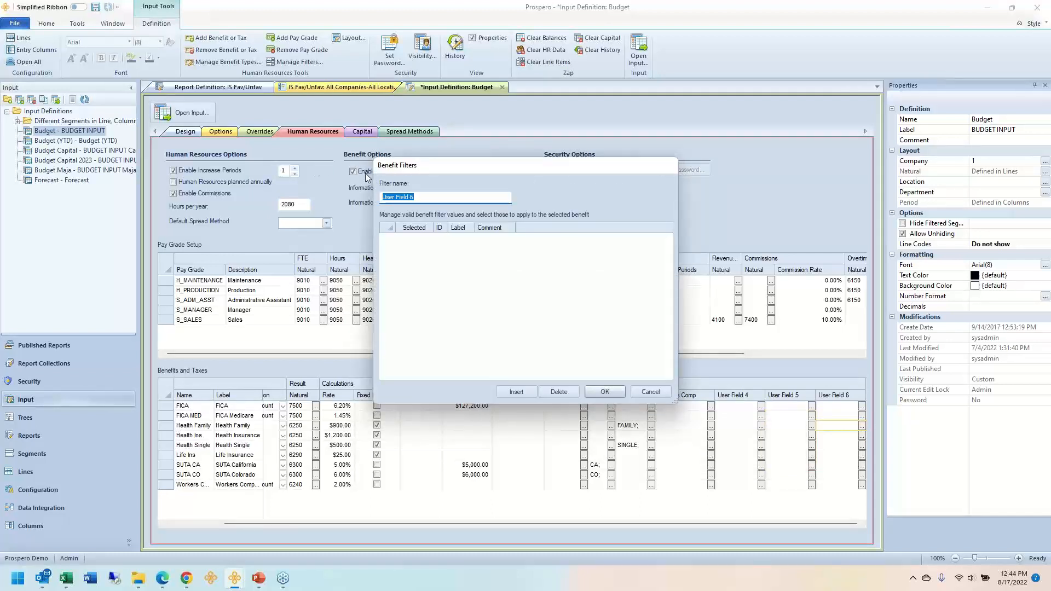
{"action": "type", "text": "401k"}
{"action": "left_click", "coordinate": [526, 388]}
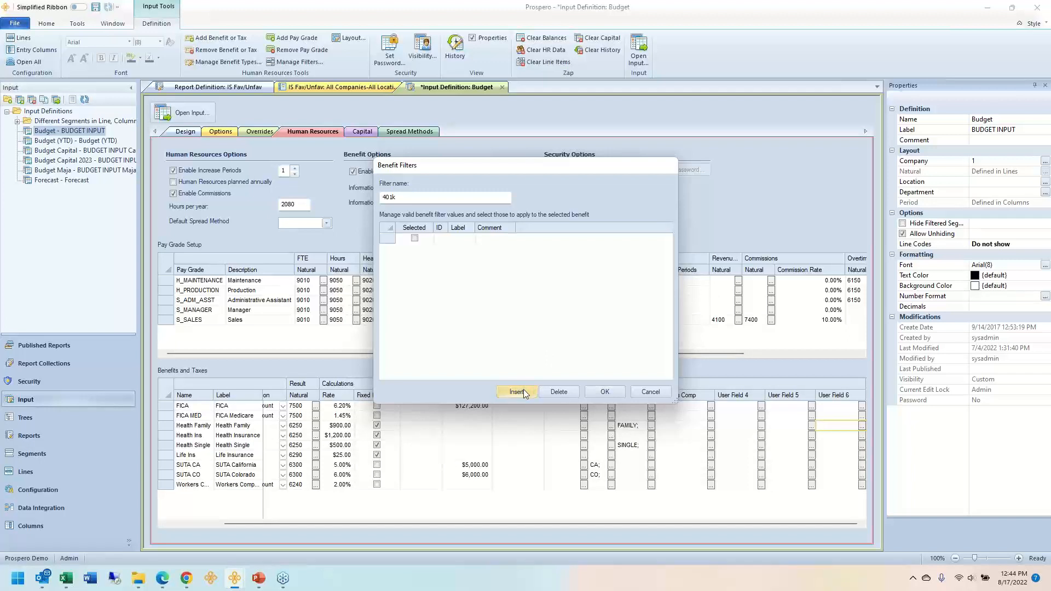
{"action": "left_click", "coordinate": [440, 239]}
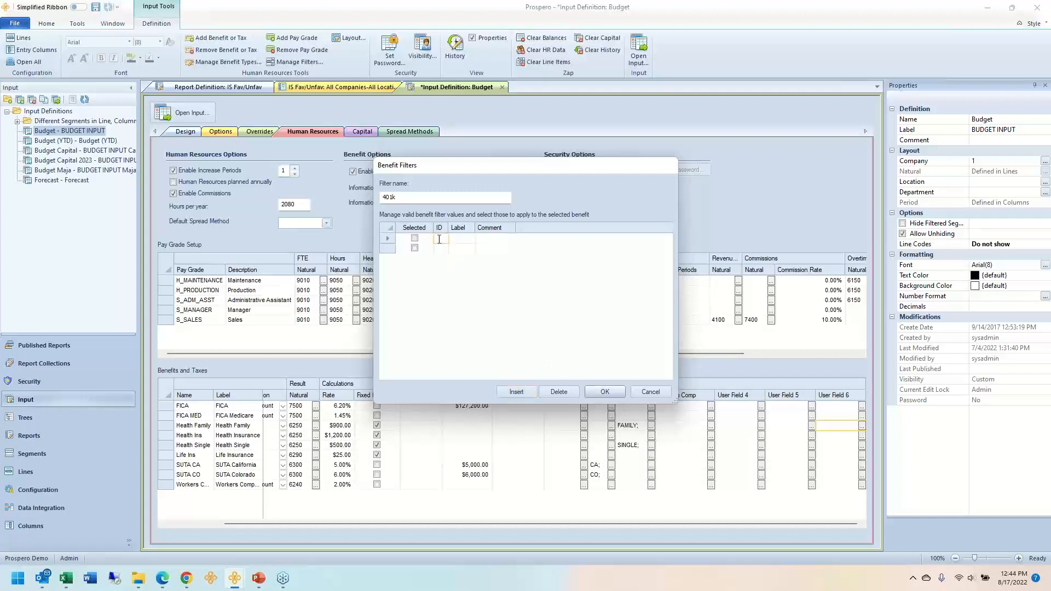
{"action": "type", "text": "A"}
{"action": "left_click", "coordinate": [441, 248]}
{"action": "type", "text": "B"}
{"action": "left_click", "coordinate": [459, 238]}
{"action": "left_click_drag", "start_coordinate": [484, 173], "coordinate": [652, 99]}
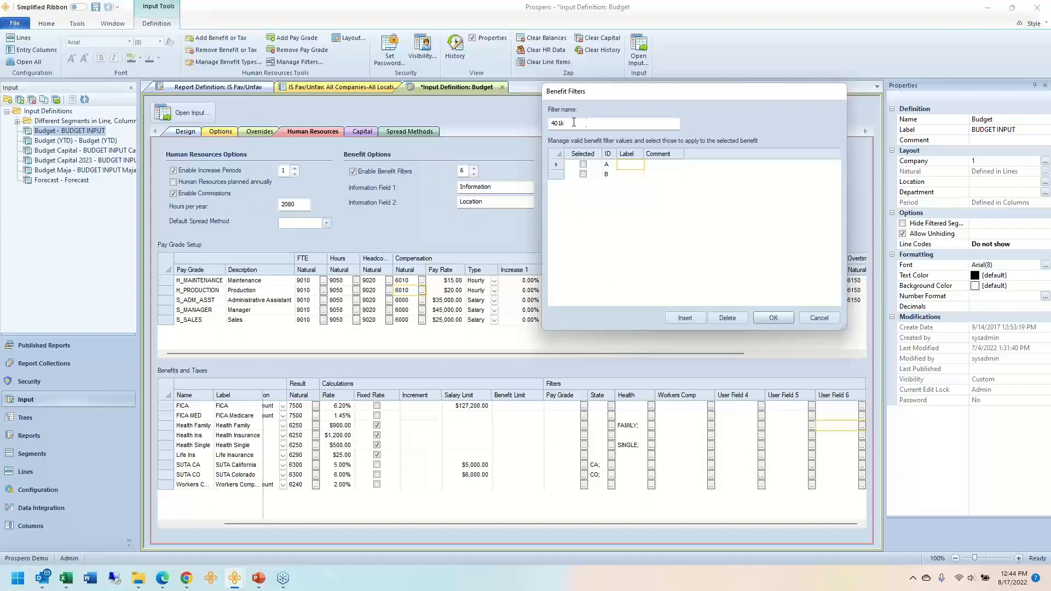
{"action": "left_click_drag", "start_coordinate": [572, 123], "coordinate": [547, 125]}
{"action": "left_click", "coordinate": [820, 321]}
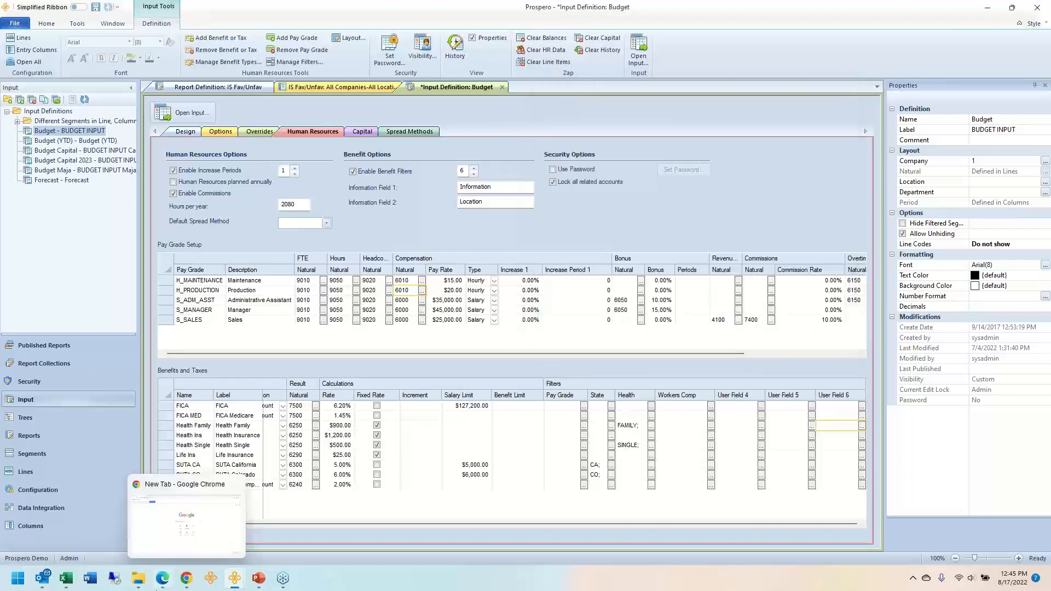
Switch to the manager session, show the Denver Services-Products budget and point out the Motors COGS and Sales Price per Unit lines
{"action": "mouse_move", "coordinate": [232, 586]}
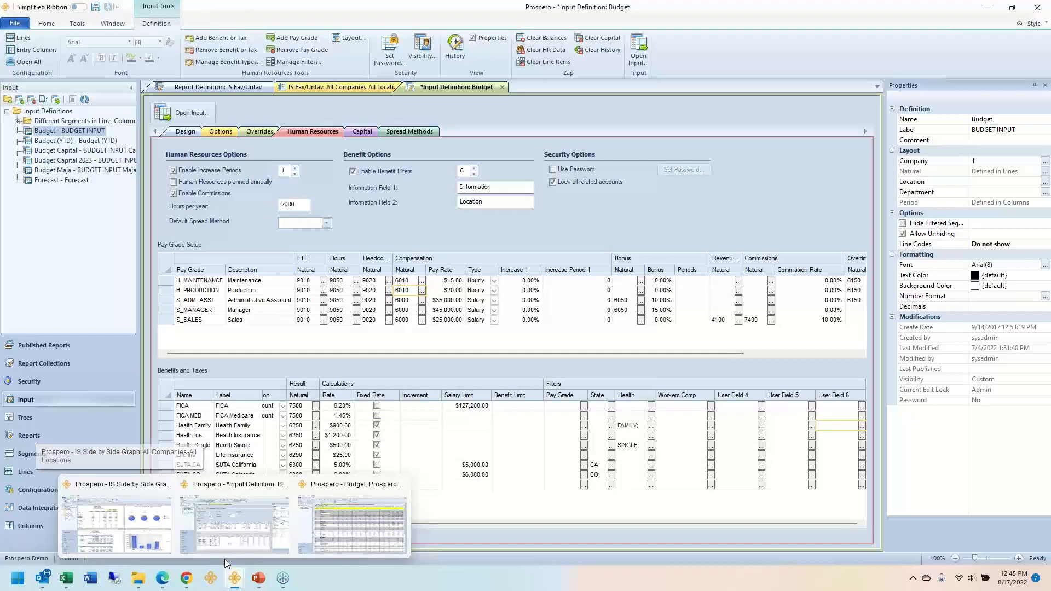
{"action": "left_click", "coordinate": [307, 512]}
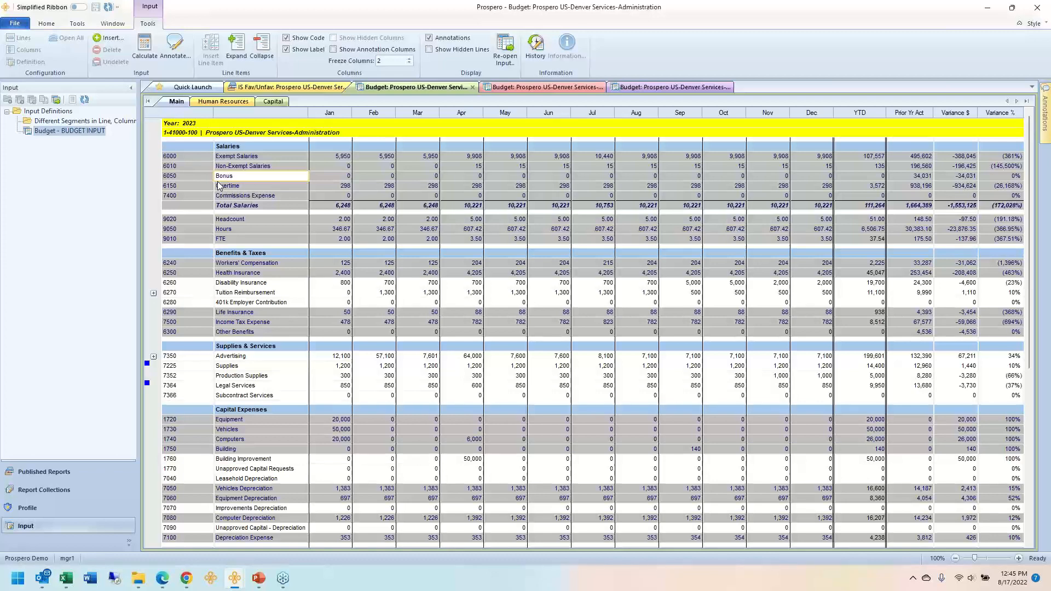
{"action": "left_click", "coordinate": [676, 87]}
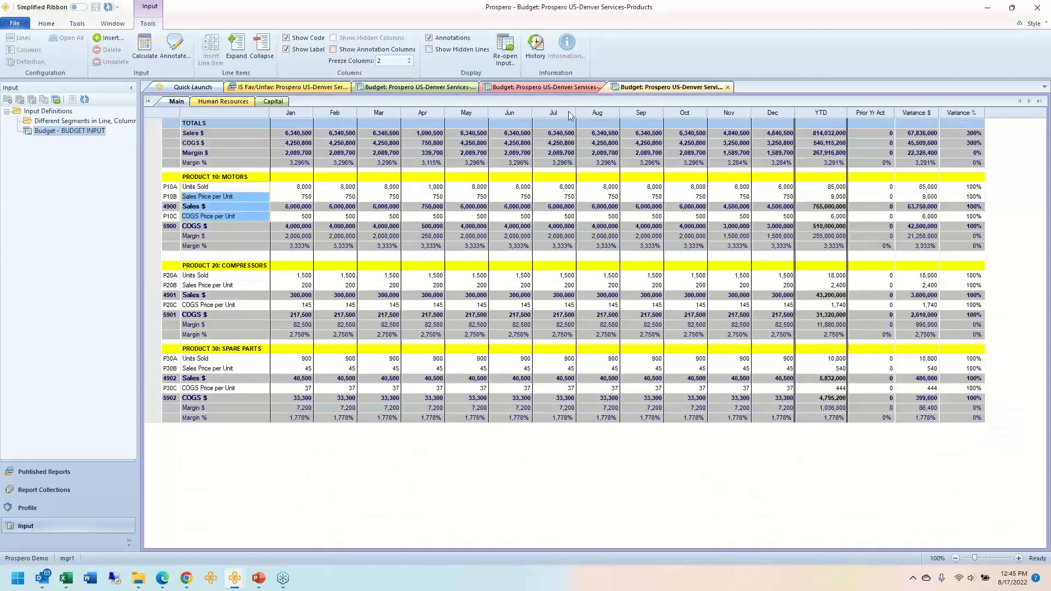
{"action": "left_click", "coordinate": [234, 216]}
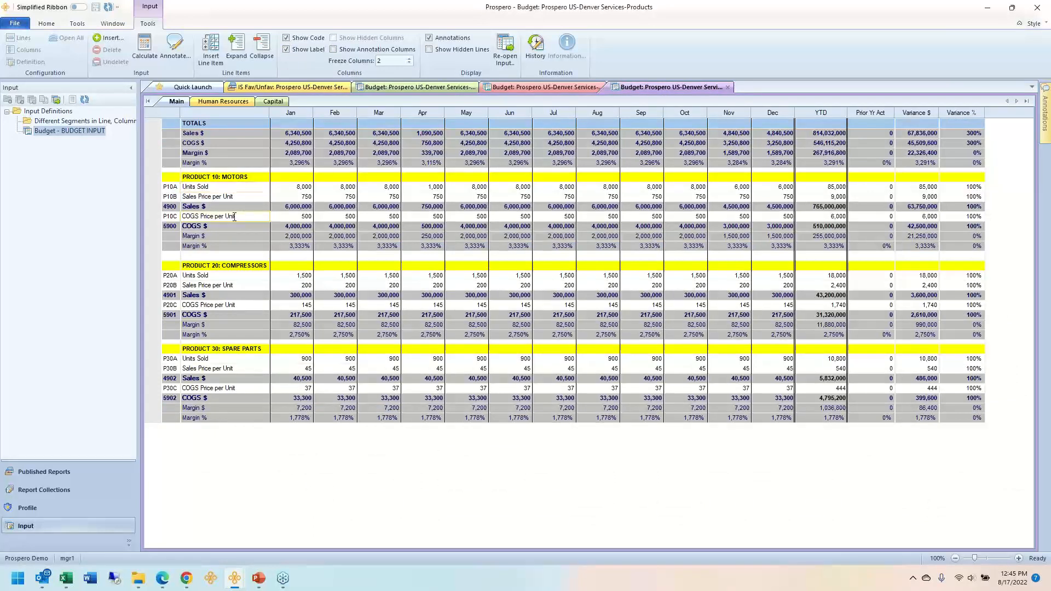
{"action": "left_click", "coordinate": [210, 196]}
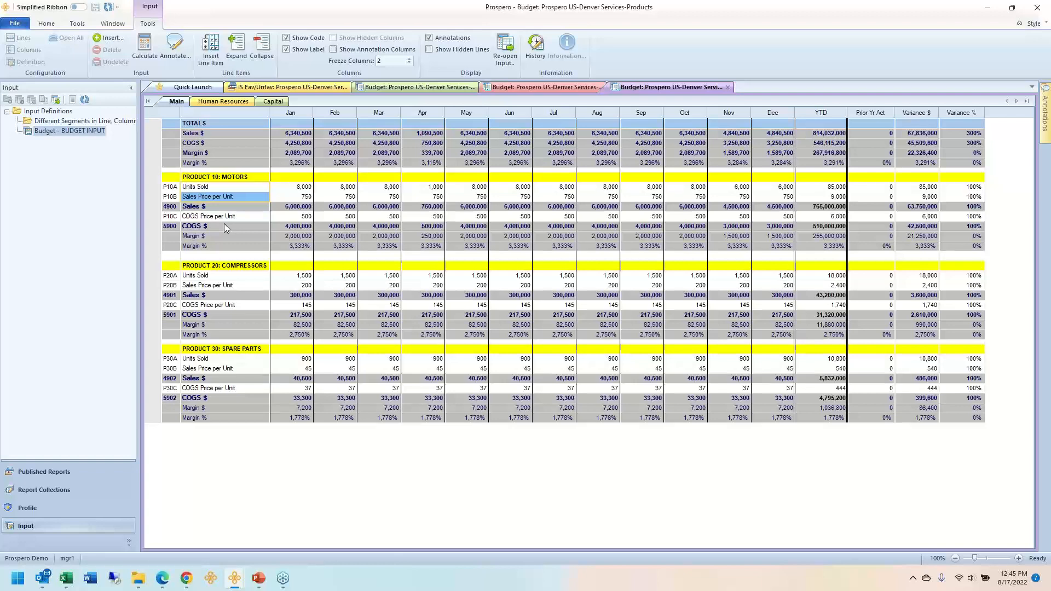
Return to the Denver Services-Administration budget and show its annotation columns
{"action": "left_click", "coordinate": [290, 87]}
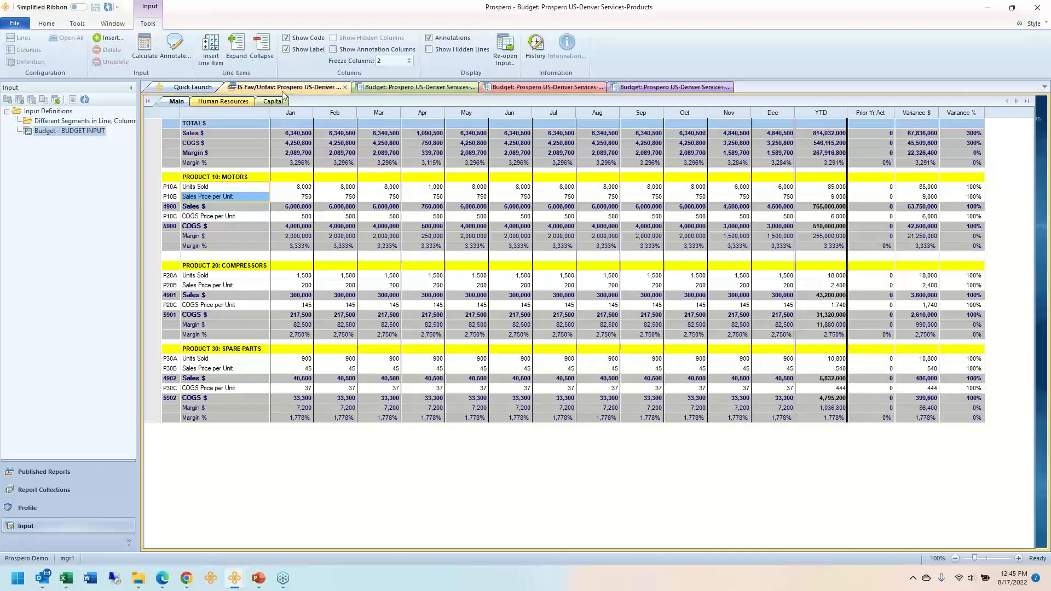
{"action": "left_click", "coordinate": [416, 86]}
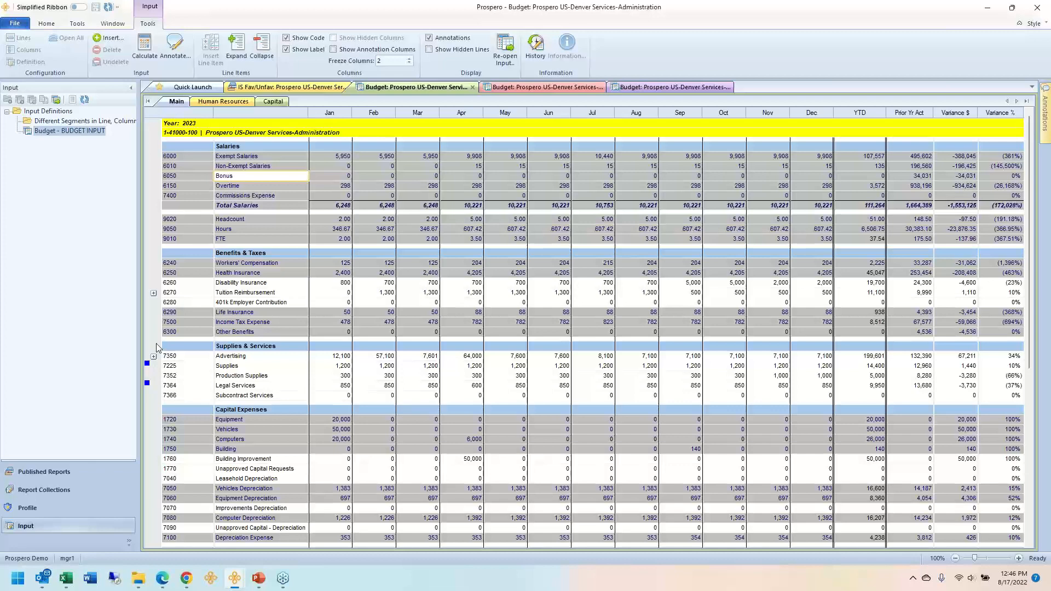
{"action": "left_click", "coordinate": [333, 49]}
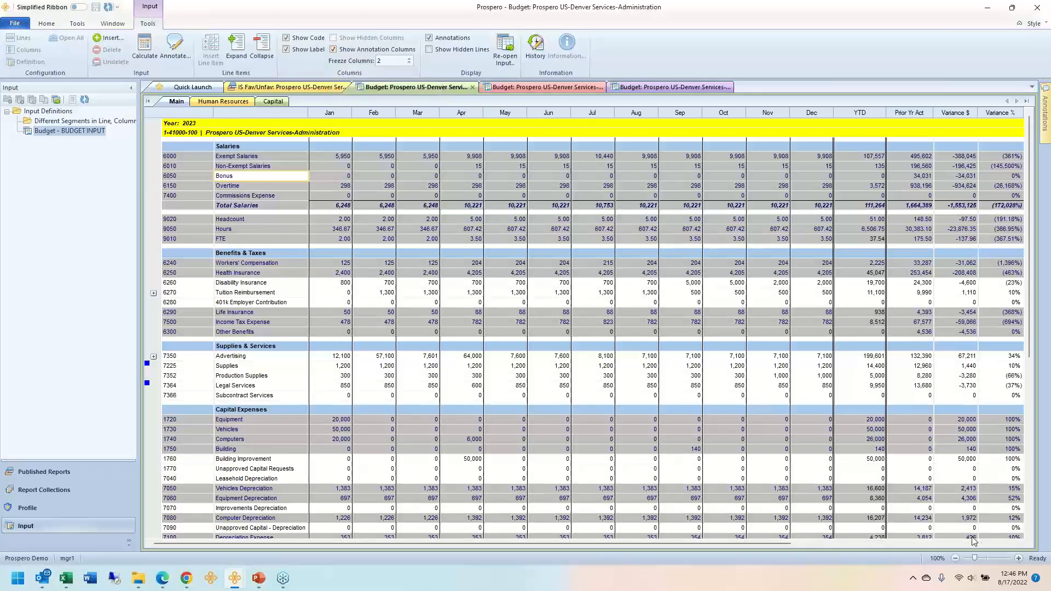
{"action": "left_click", "coordinate": [996, 542]}
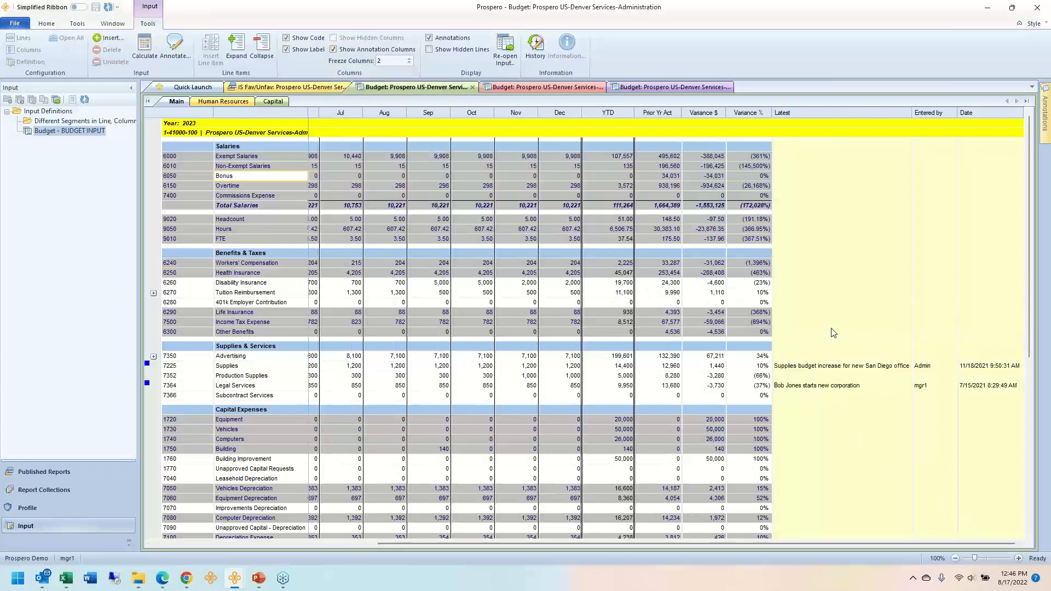
Highlight the Latest, Entered by and Date annotation columns beside the Supplies & Services lines
{"action": "left_click_drag", "start_coordinate": [832, 332], "coordinate": [837, 429]}
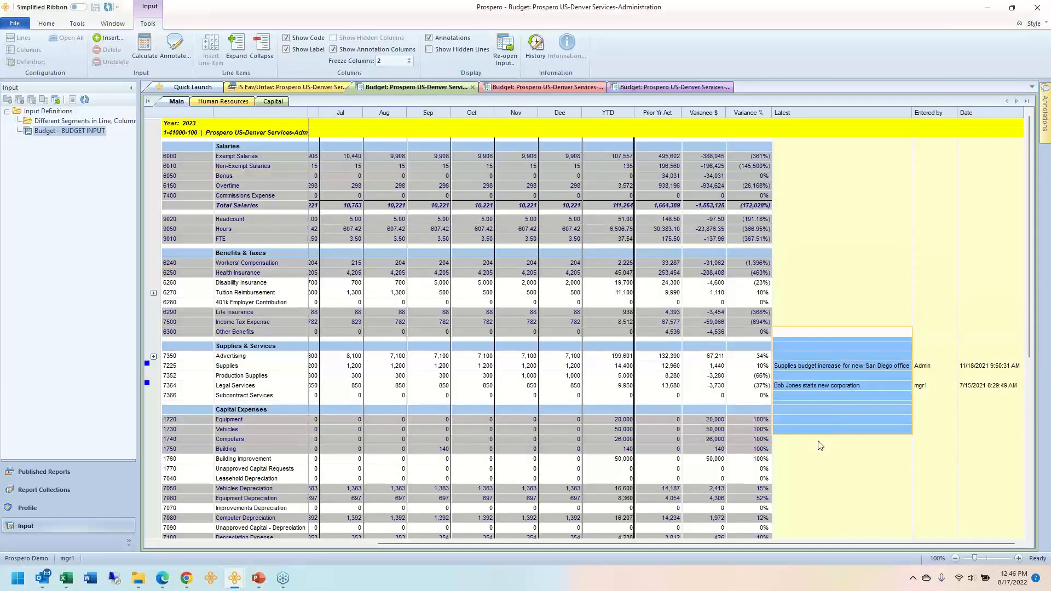
{"action": "left_click", "coordinate": [937, 410]}
{"action": "left_click_drag", "start_coordinate": [932, 322], "coordinate": [931, 436]}
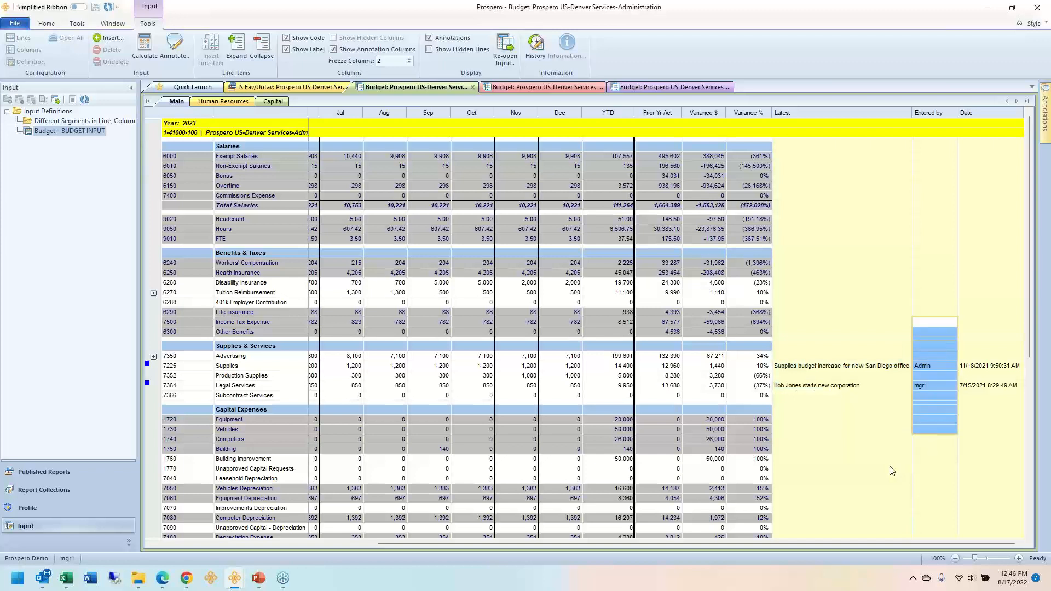
{"action": "left_click_drag", "start_coordinate": [984, 355], "coordinate": [980, 385]}
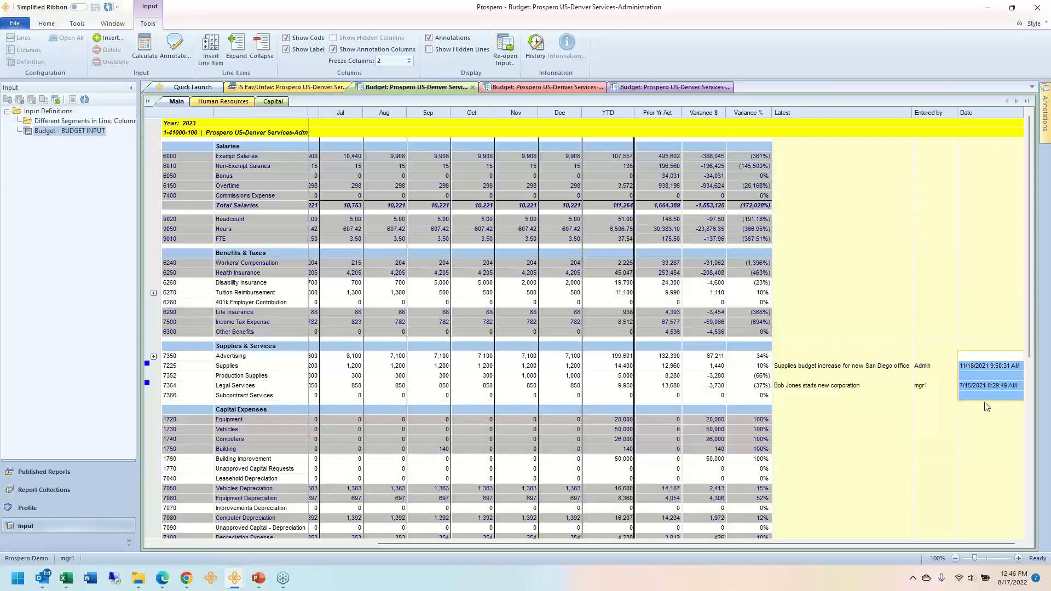
{"action": "left_click_drag", "start_coordinate": [818, 350], "coordinate": [803, 414]}
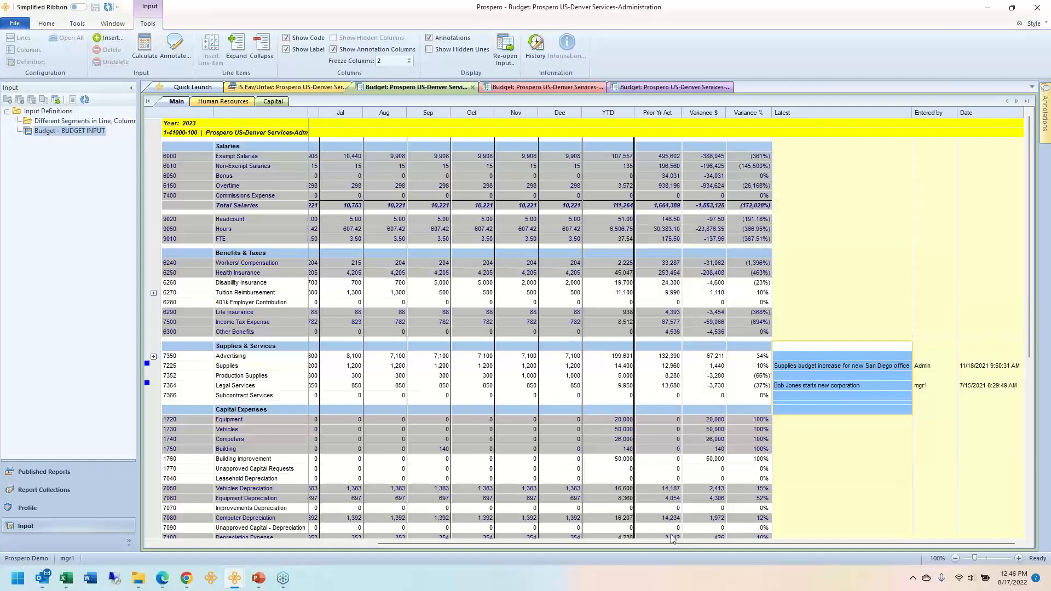
Return to the January columns of the Denver Services-Administration budget and read the annotation attached to the Supplies line
{"action": "mouse_move", "coordinate": [42, 578]}
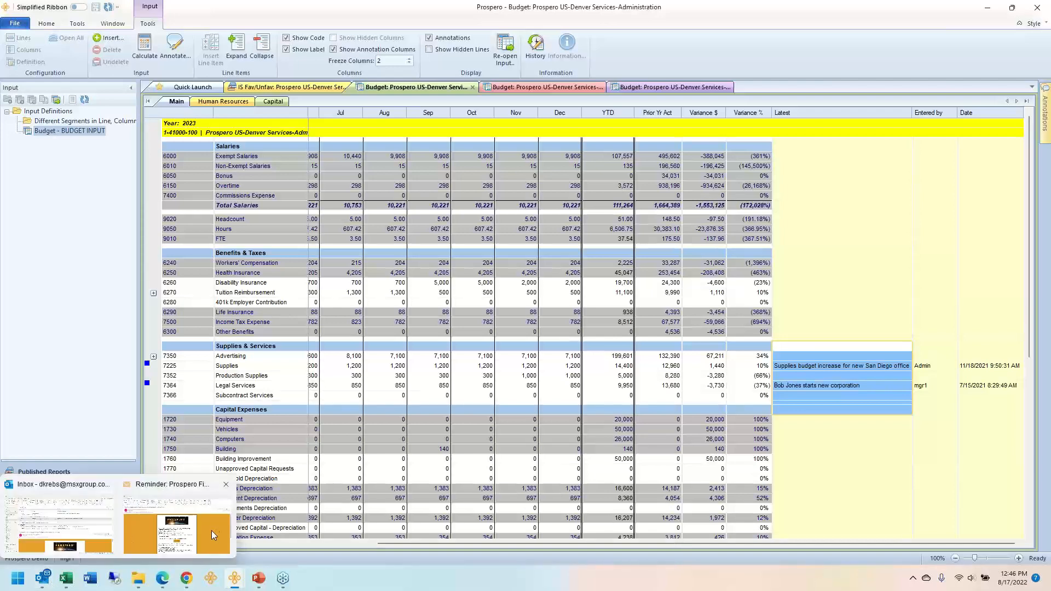
{"action": "left_click", "coordinate": [249, 543]}
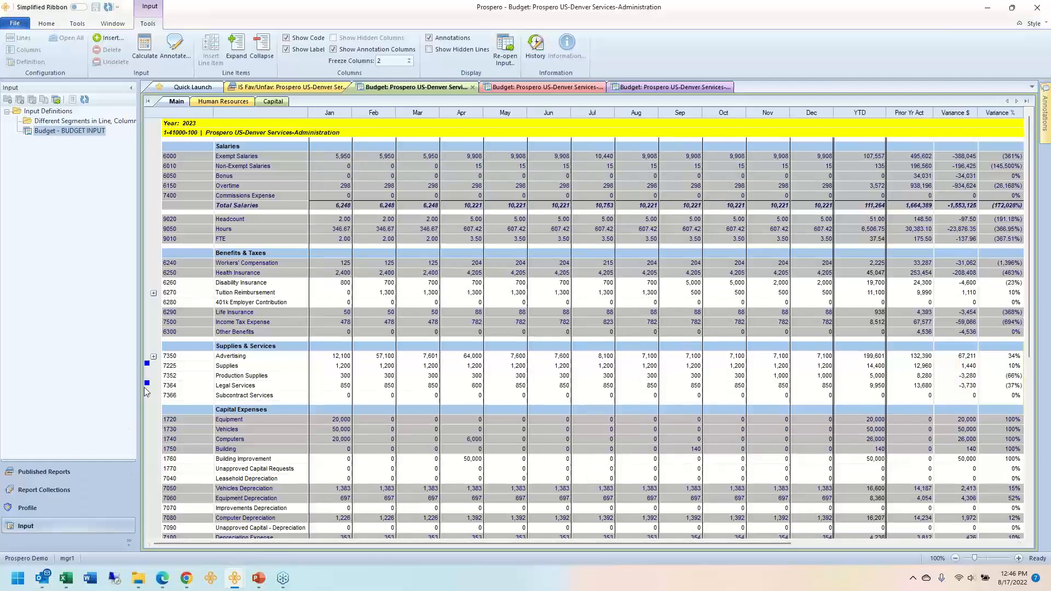
{"action": "left_click", "coordinate": [170, 358]}
{"action": "mouse_move", "coordinate": [147, 366]}
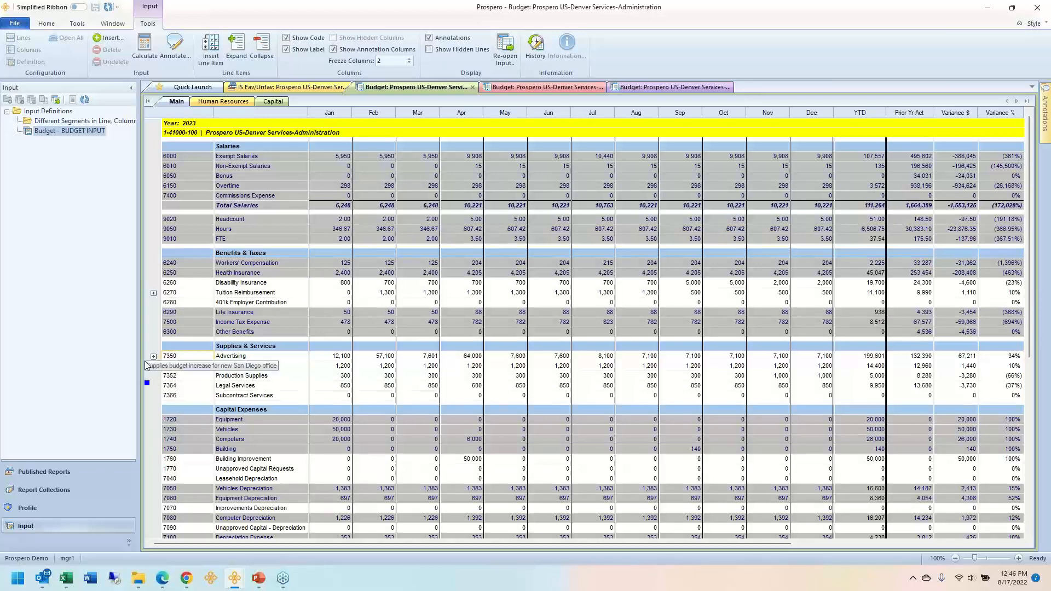
Expand the Advertising account's line items and check the available line item commands, including Insert Line Item
{"action": "left_click", "coordinate": [153, 356]}
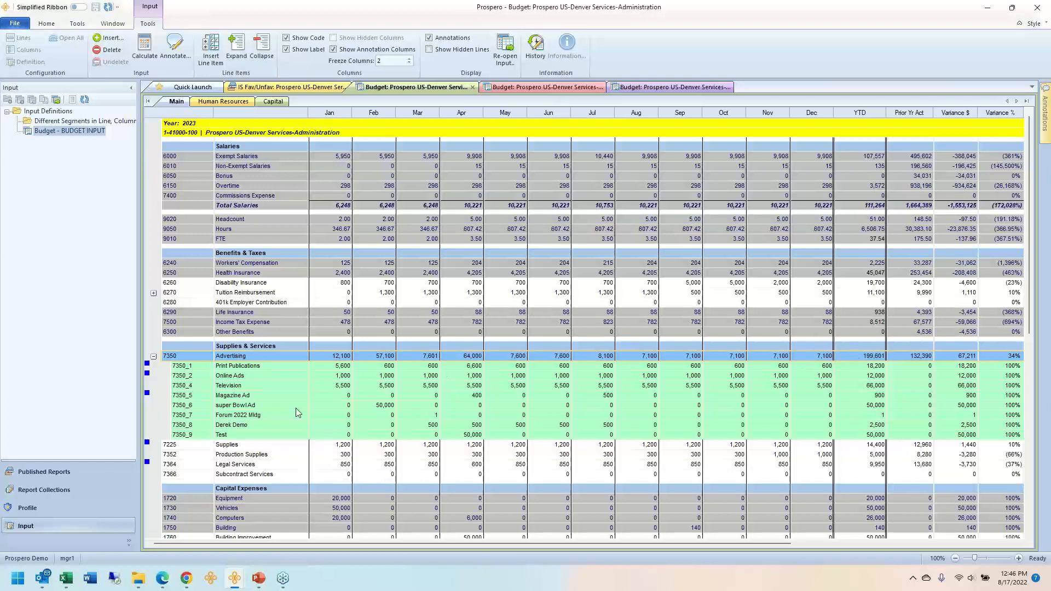
{"action": "right_click", "coordinate": [207, 391]}
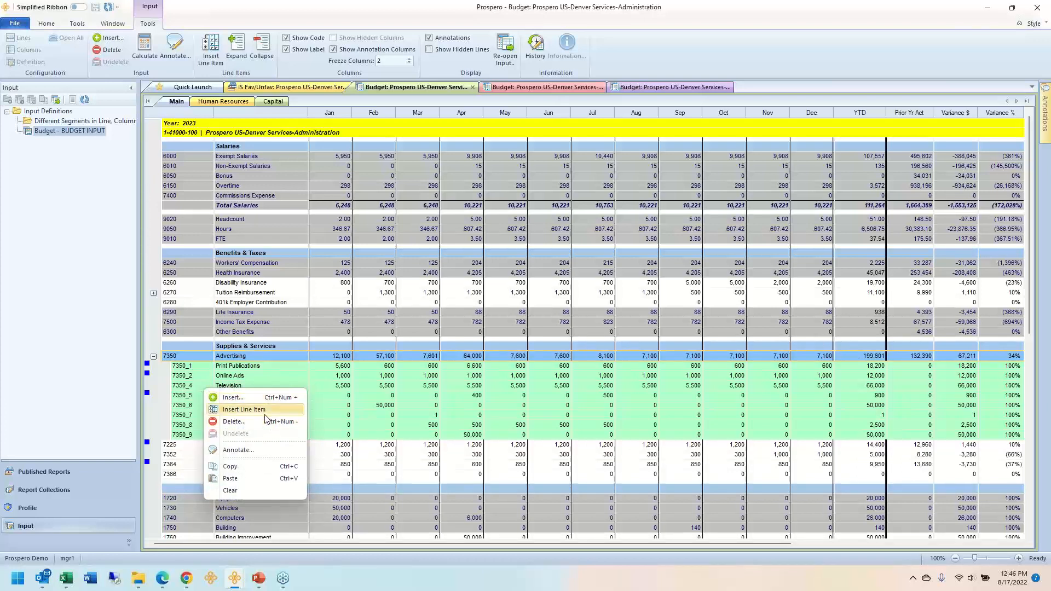
{"action": "left_click", "coordinate": [276, 387]}
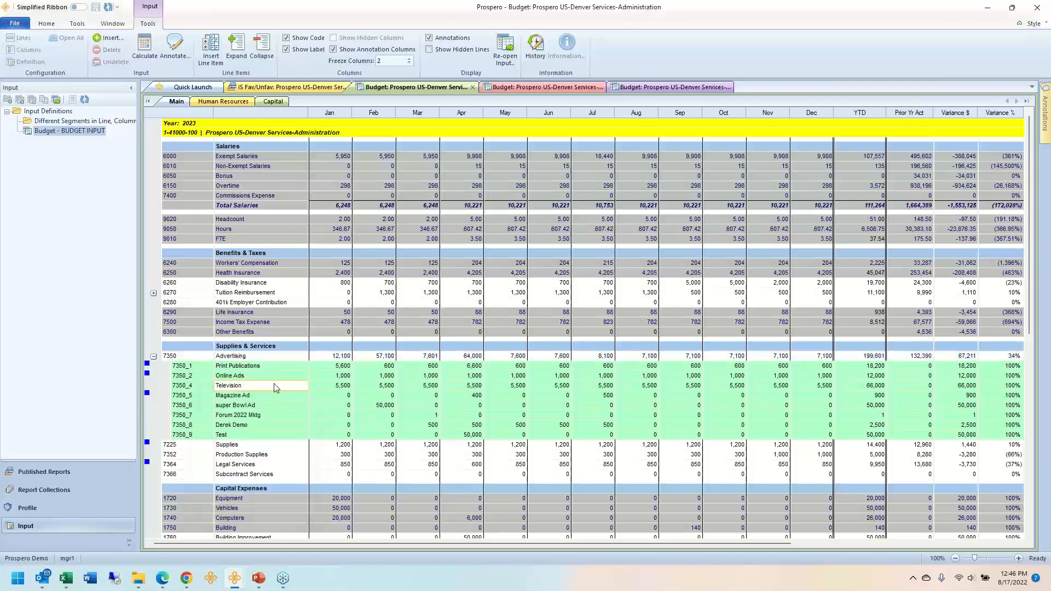
Collapse all line items, expand them all again and select the Advertising line
{"action": "left_click", "coordinate": [262, 46]}
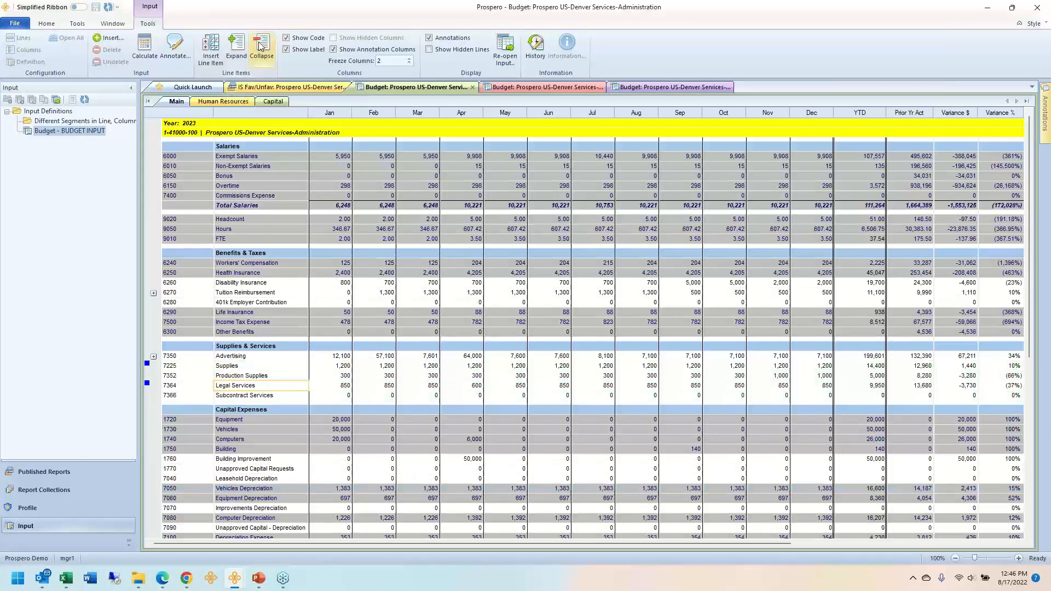
{"action": "left_click", "coordinate": [237, 46]}
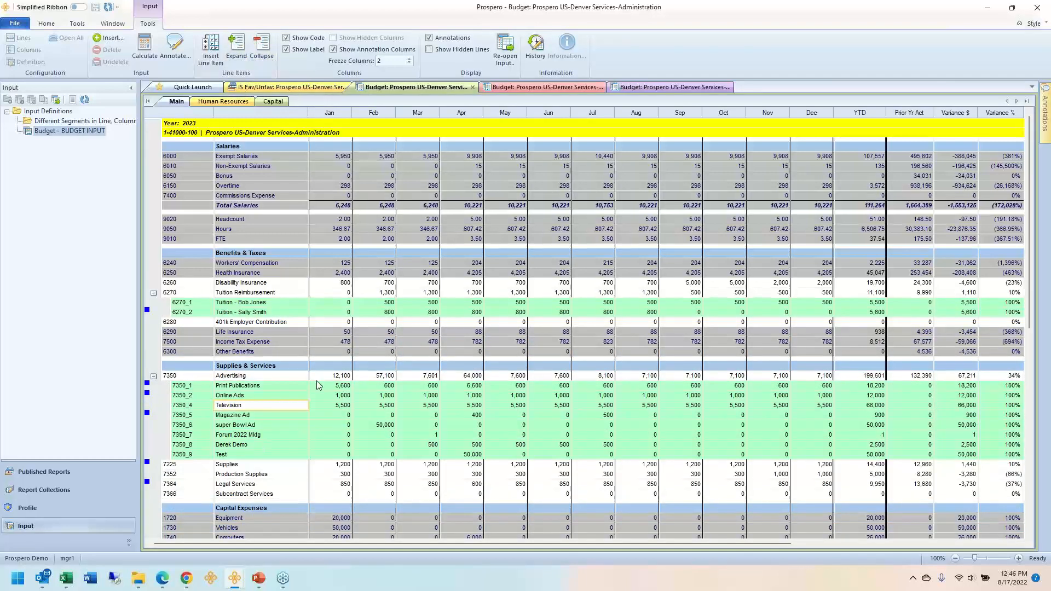
{"action": "left_click", "coordinate": [188, 376]}
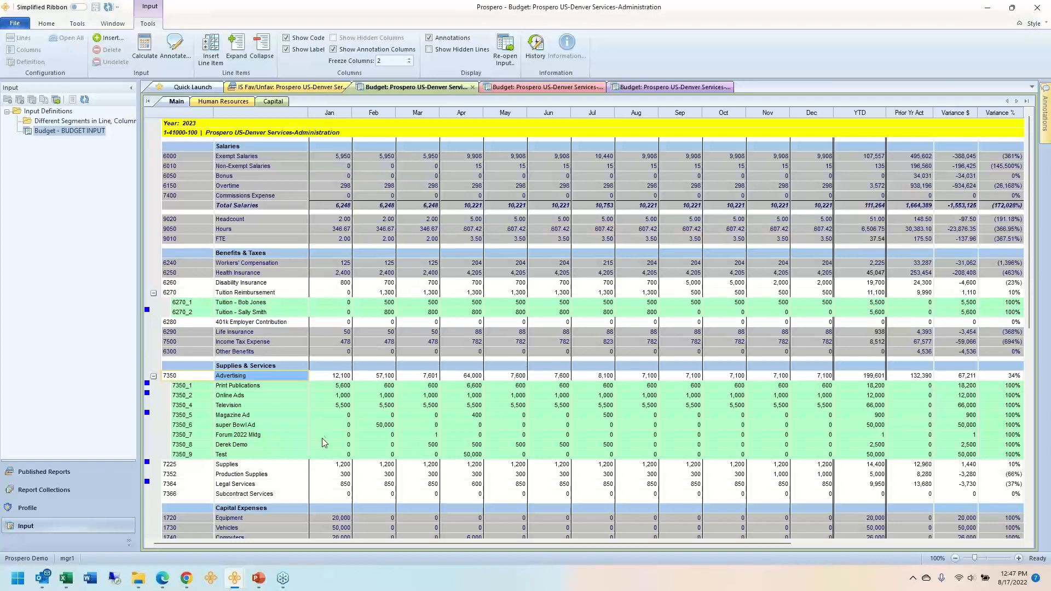
Highlight the January Vehicles, Computers and Building amounts under Capital Expenses, and show the budget's Capital sheet
{"action": "left_click", "coordinate": [338, 284]}
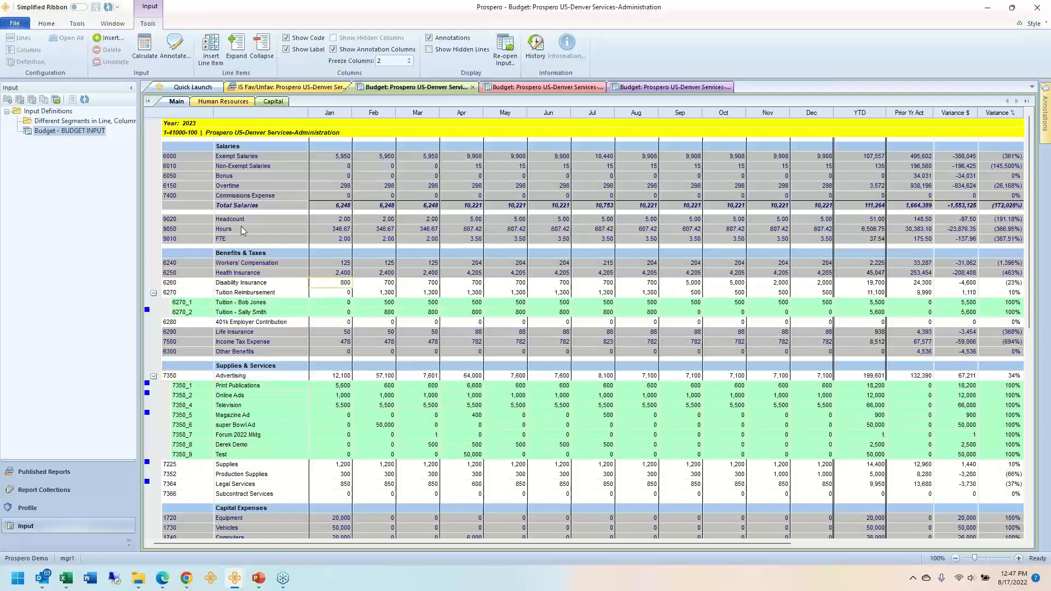
{"action": "scroll", "coordinate": [290, 425], "scroll_direction": "down", "scroll_amount": 3}
{"action": "left_click_drag", "start_coordinate": [345, 443], "coordinate": [340, 463]}
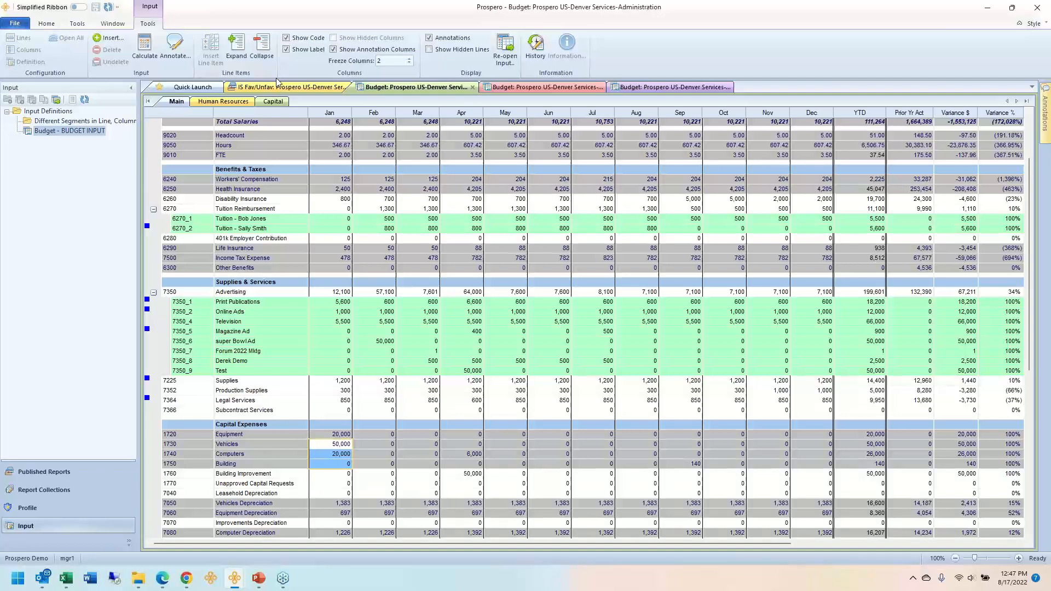
{"action": "left_click", "coordinate": [275, 103]}
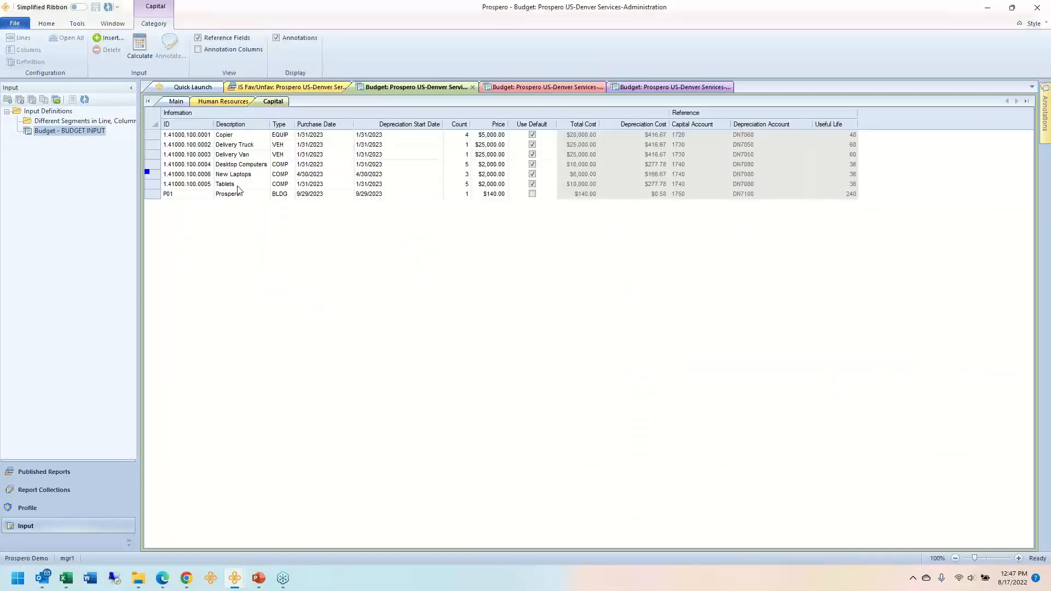
Show the Add Capital Item form with its Capital Type choices, and leave it without adding an item
{"action": "left_click", "coordinate": [110, 38]}
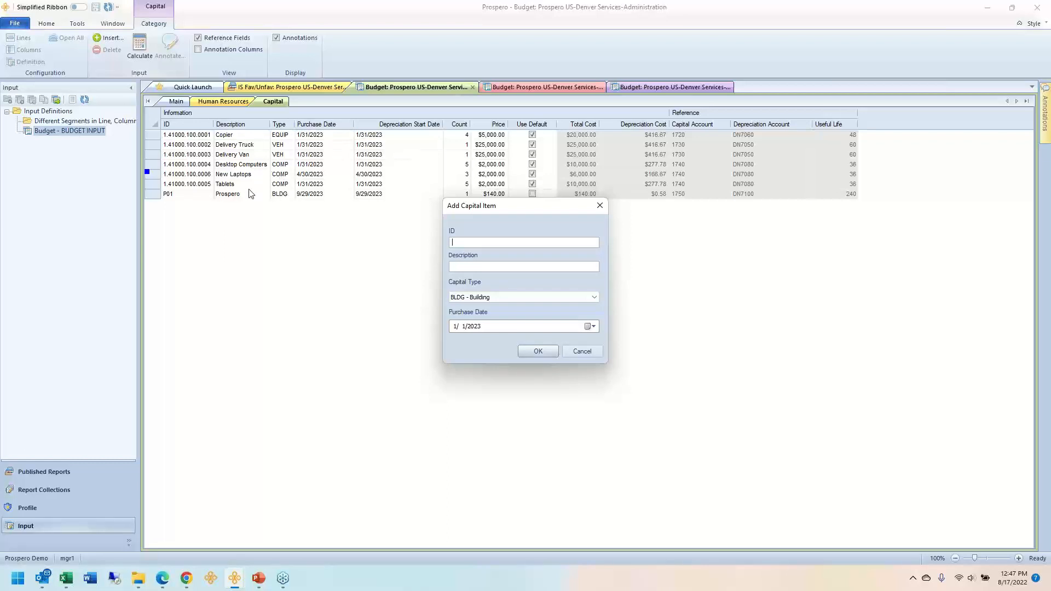
{"action": "left_click_drag", "start_coordinate": [541, 212], "coordinate": [480, 238]}
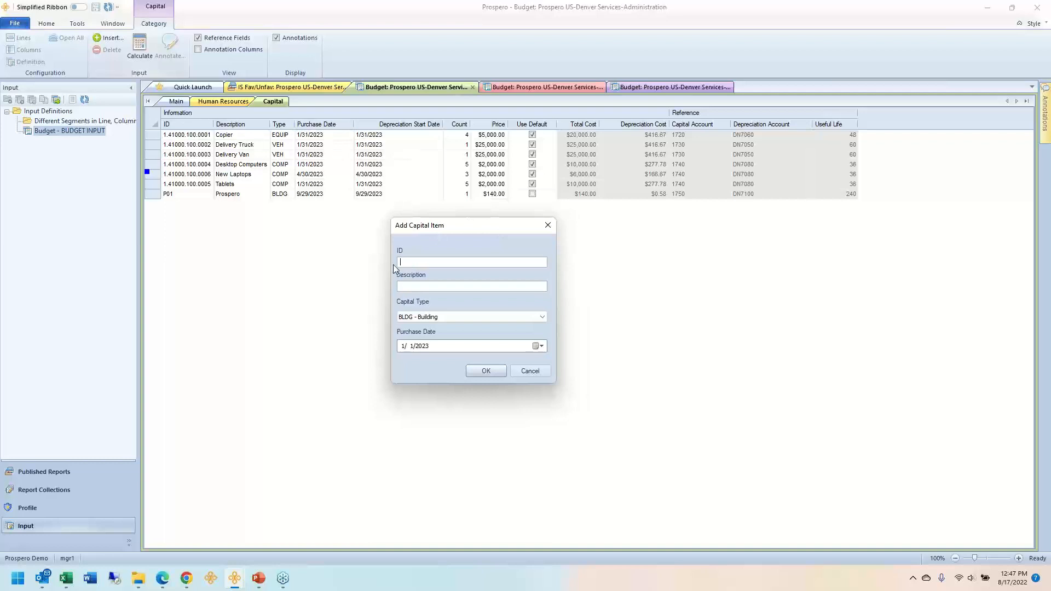
{"action": "left_click", "coordinate": [539, 323]}
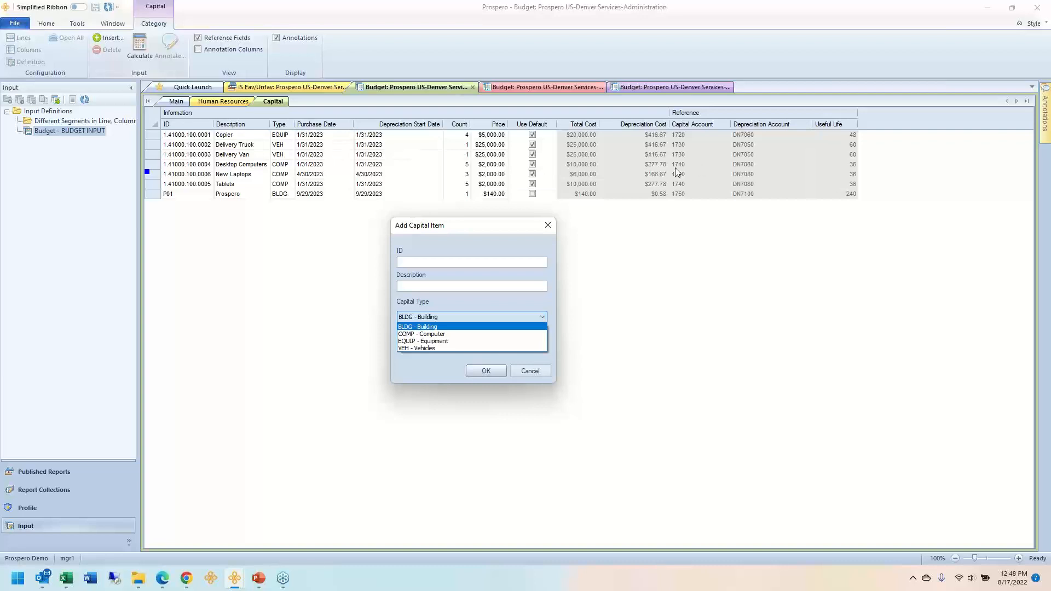
{"action": "left_click", "coordinate": [527, 369]}
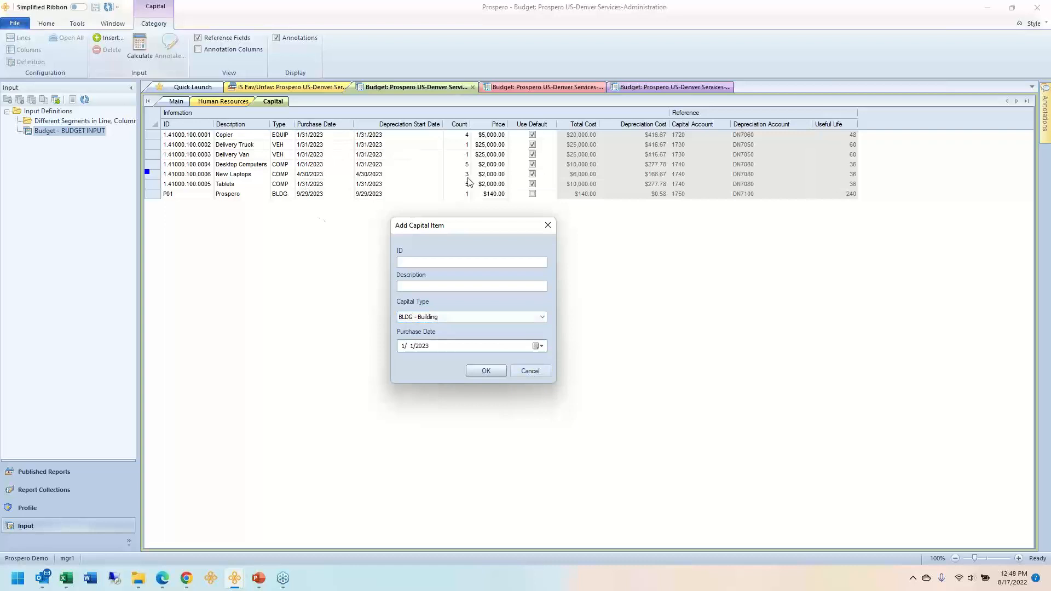
{"action": "left_click", "coordinate": [521, 375]}
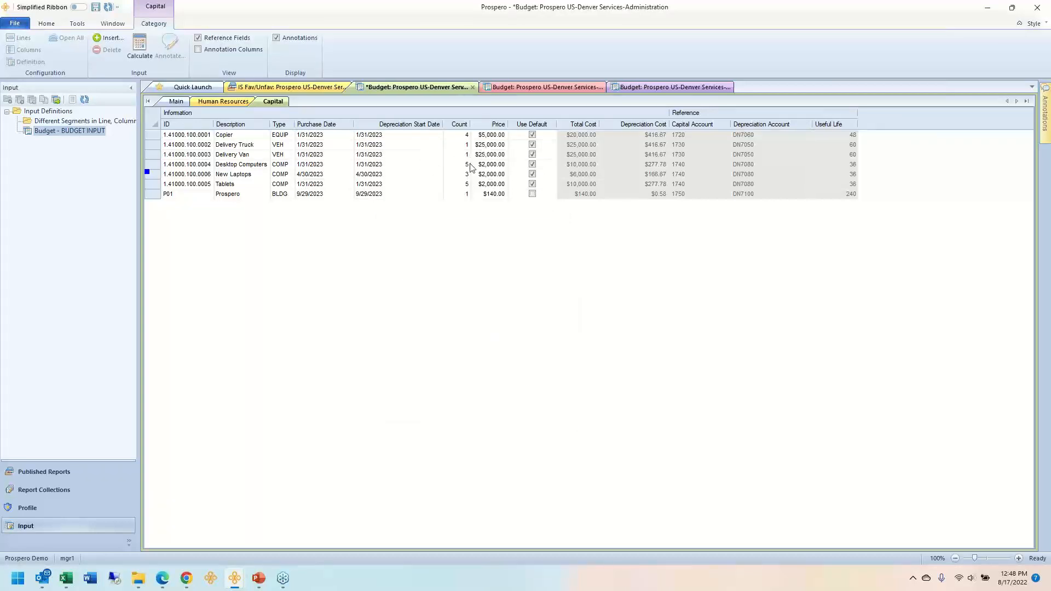
Return to the Main budget sheet, switch to the Admin session and close the Budget input definition and the IS Fav/Unfav documents
{"action": "left_click", "coordinate": [174, 102]}
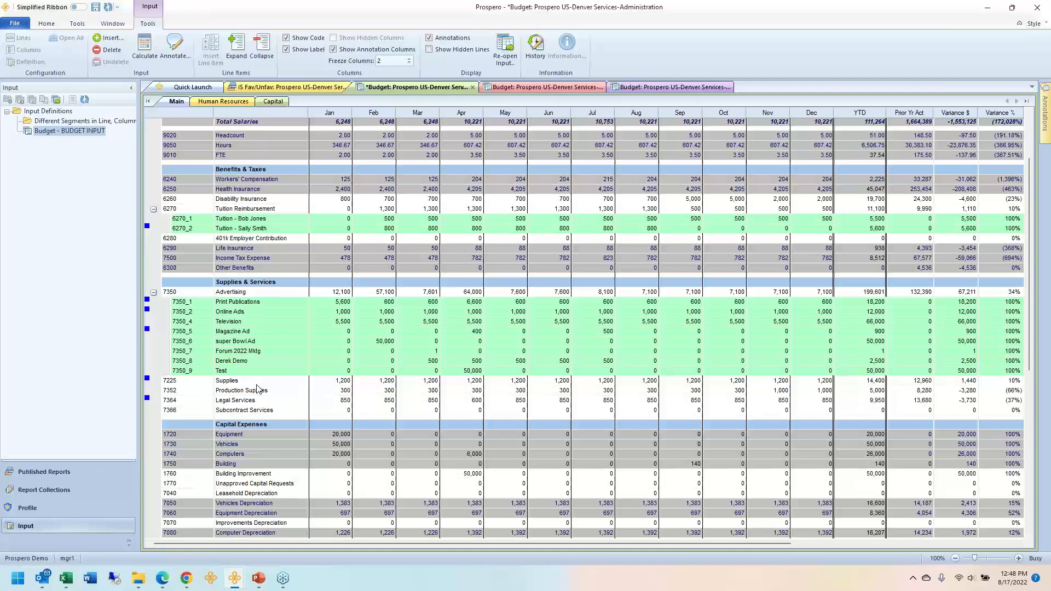
{"action": "mouse_move", "coordinate": [236, 584]}
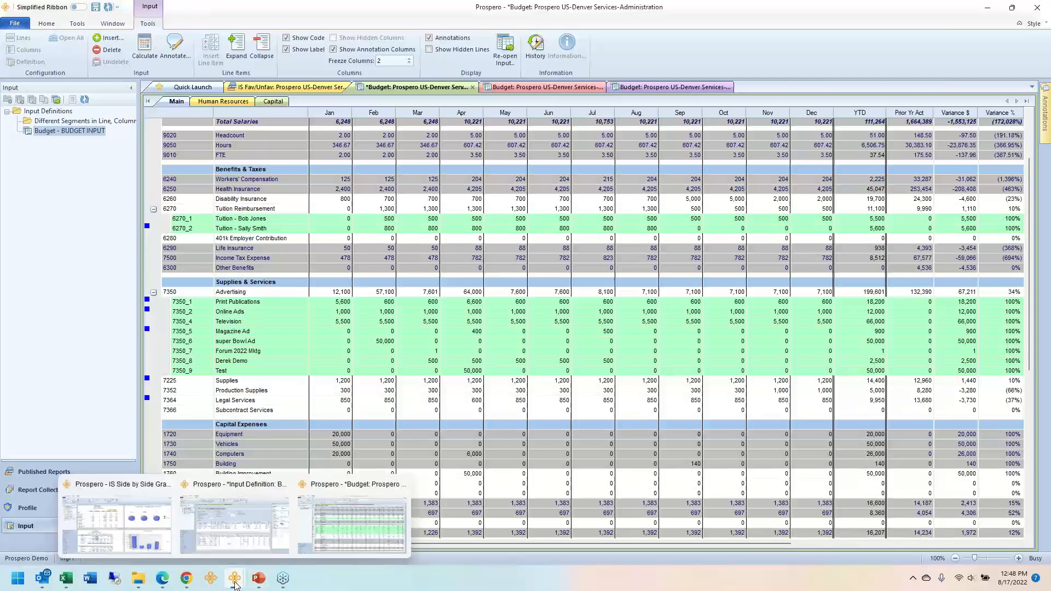
{"action": "left_click", "coordinate": [225, 540]}
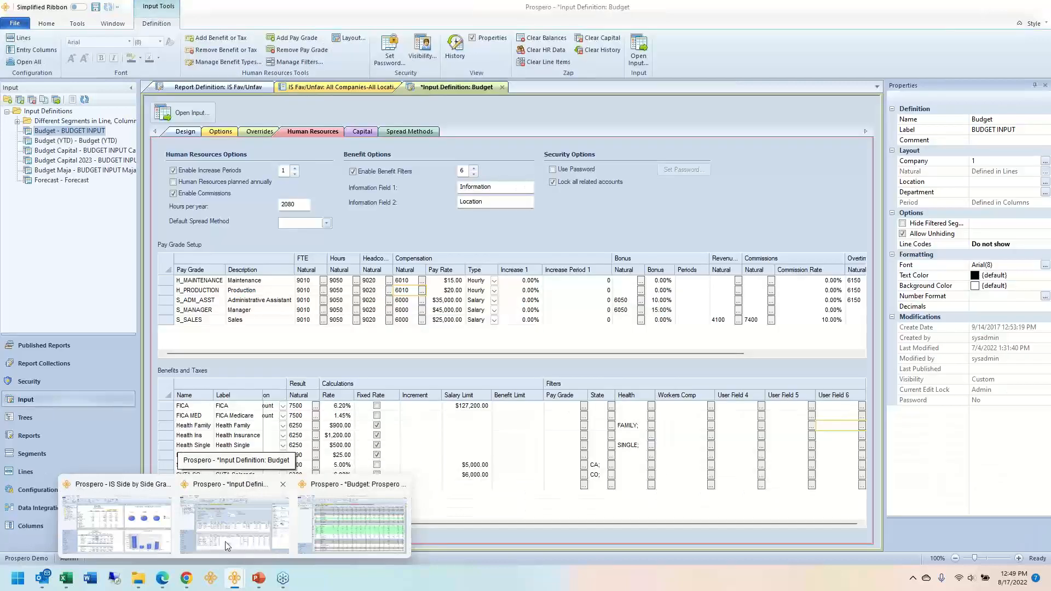
{"action": "left_click", "coordinate": [501, 87]}
{"action": "left_click", "coordinate": [591, 286]}
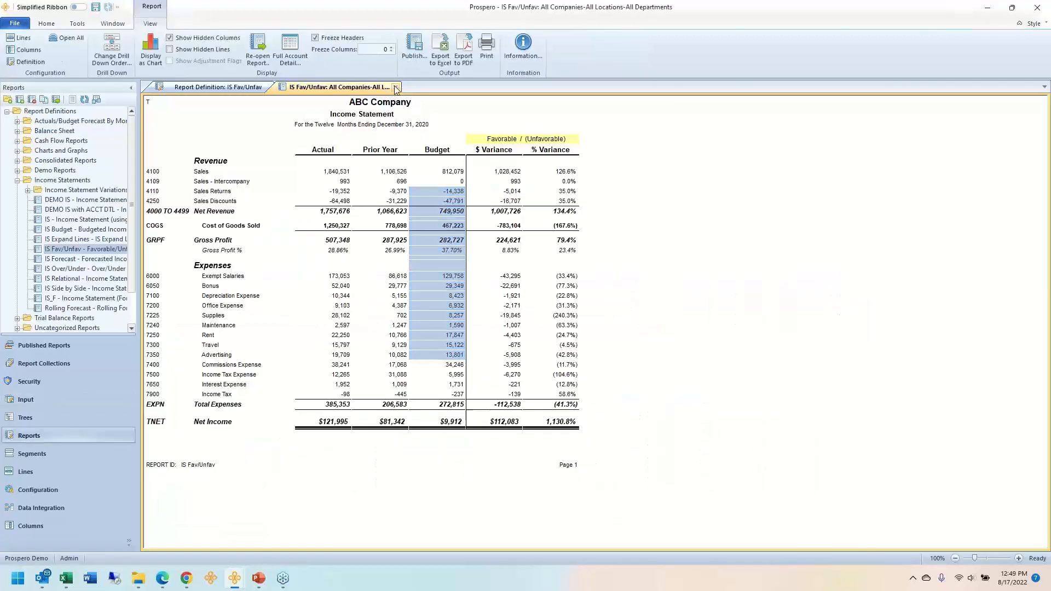
{"action": "left_click", "coordinate": [396, 88]}
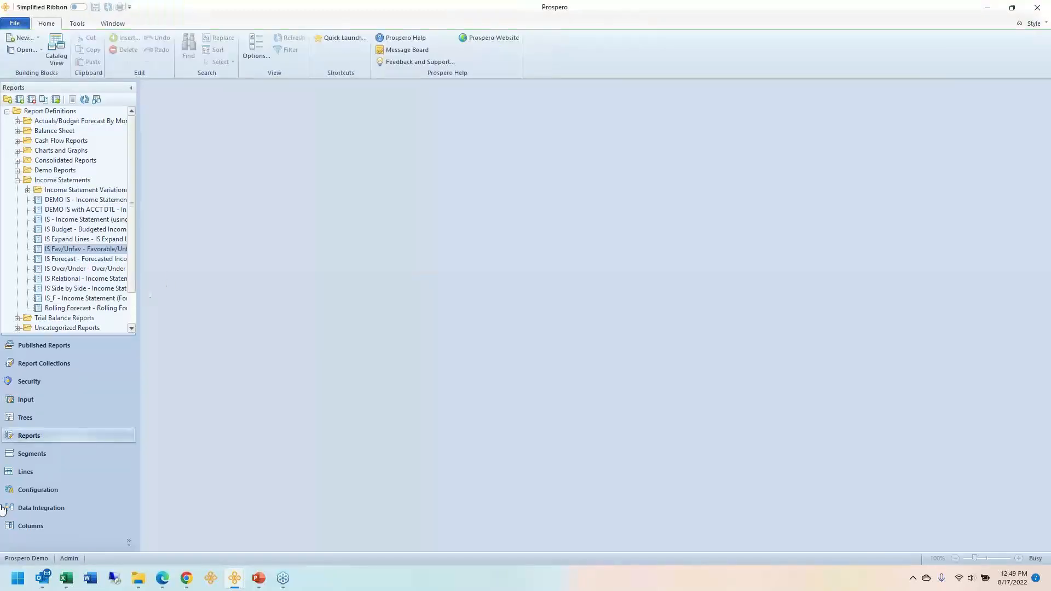
Open the security user definitions and examine the Input Use Roles permissions of the Budget Input with HR role
{"action": "left_click", "coordinate": [41, 383]}
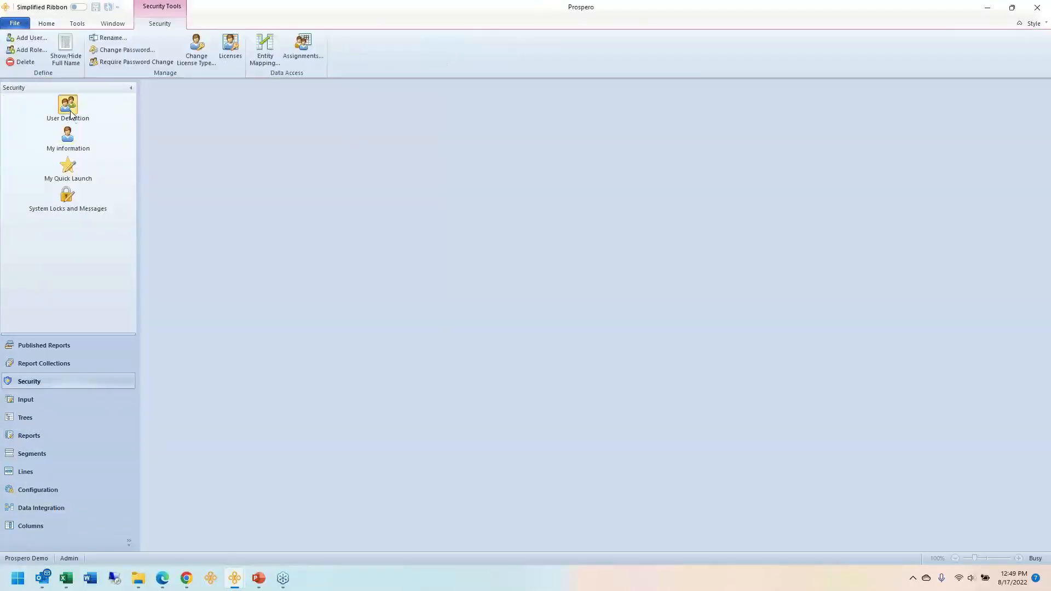
{"action": "left_click", "coordinate": [70, 112]}
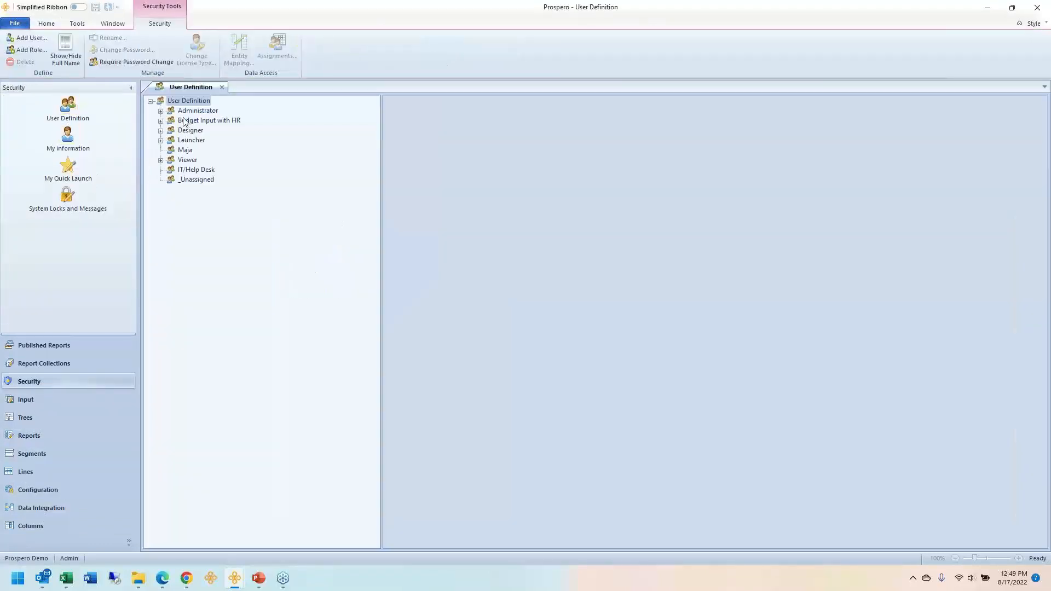
{"action": "left_click", "coordinate": [183, 122]}
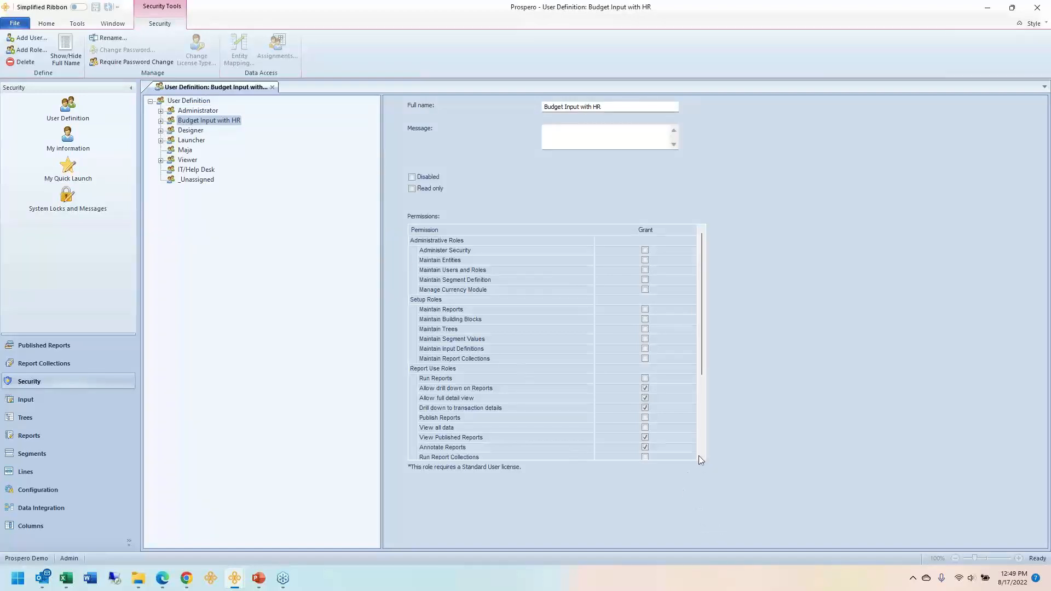
{"action": "scroll", "coordinate": [700, 457], "scroll_direction": "down", "scroll_amount": 2}
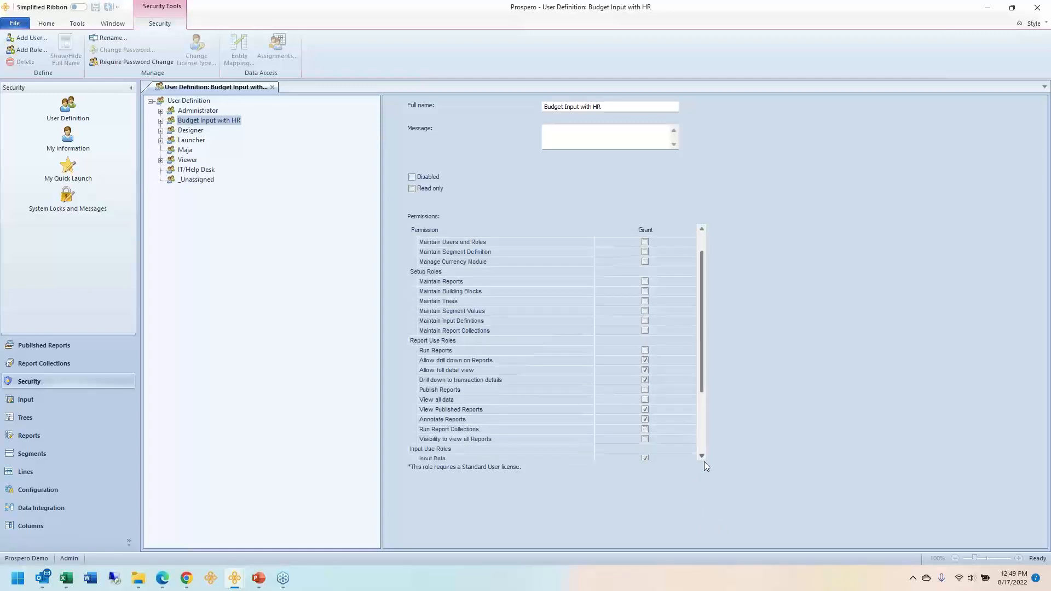
{"action": "scroll", "coordinate": [702, 454], "scroll_direction": "down", "scroll_amount": 3}
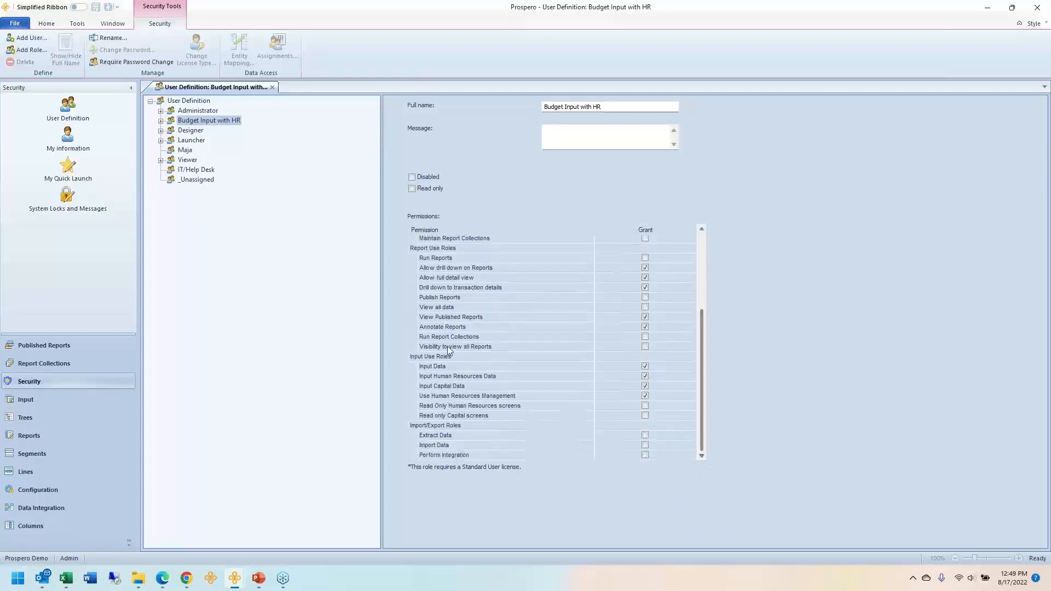
{"action": "left_click", "coordinate": [448, 356]}
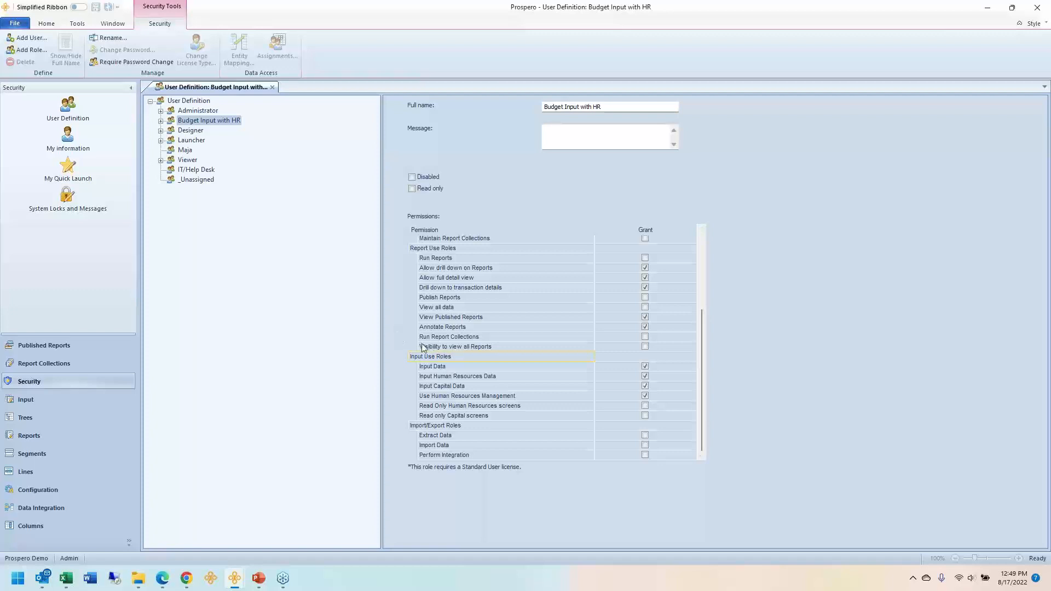
Try toggling the Input Human Resources Data and Read Only Human Resources screens permissions for the role, and restore both settings
{"action": "left_click", "coordinate": [644, 376]}
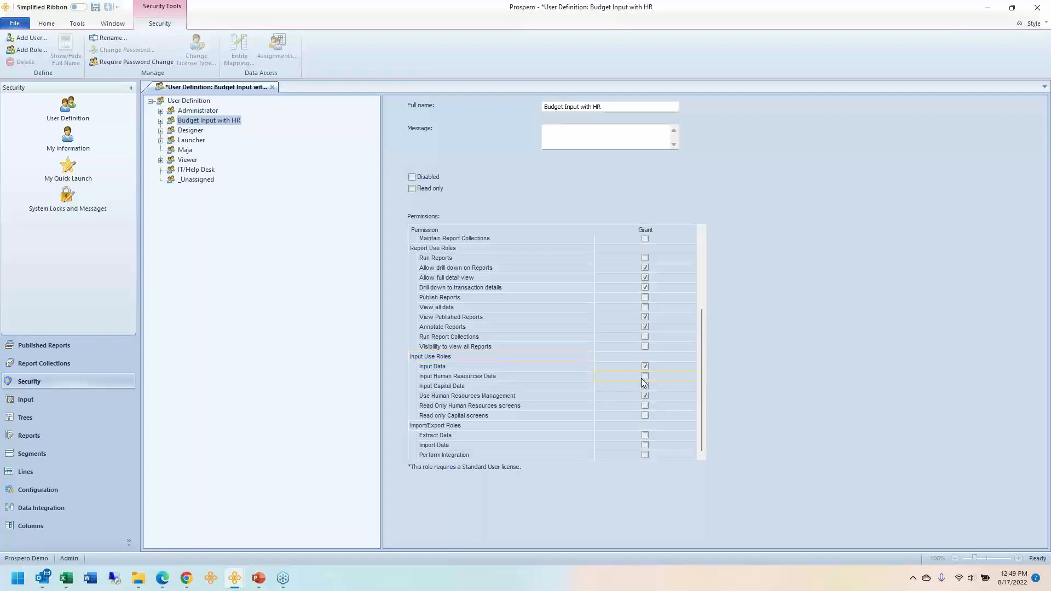
{"action": "left_click", "coordinate": [645, 385]}
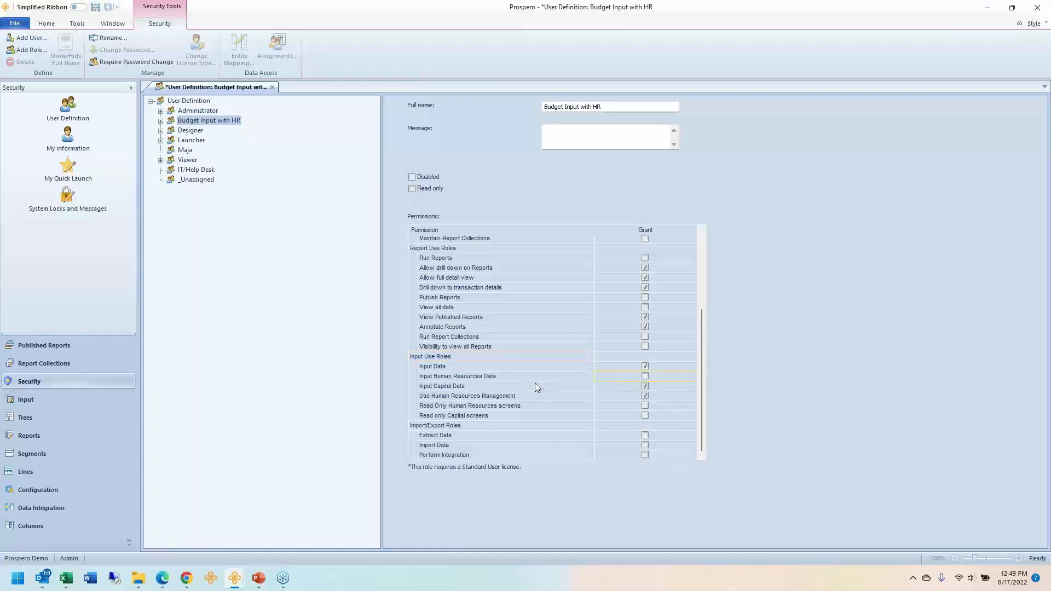
{"action": "left_click", "coordinate": [644, 376]}
{"action": "left_click", "coordinate": [645, 407]}
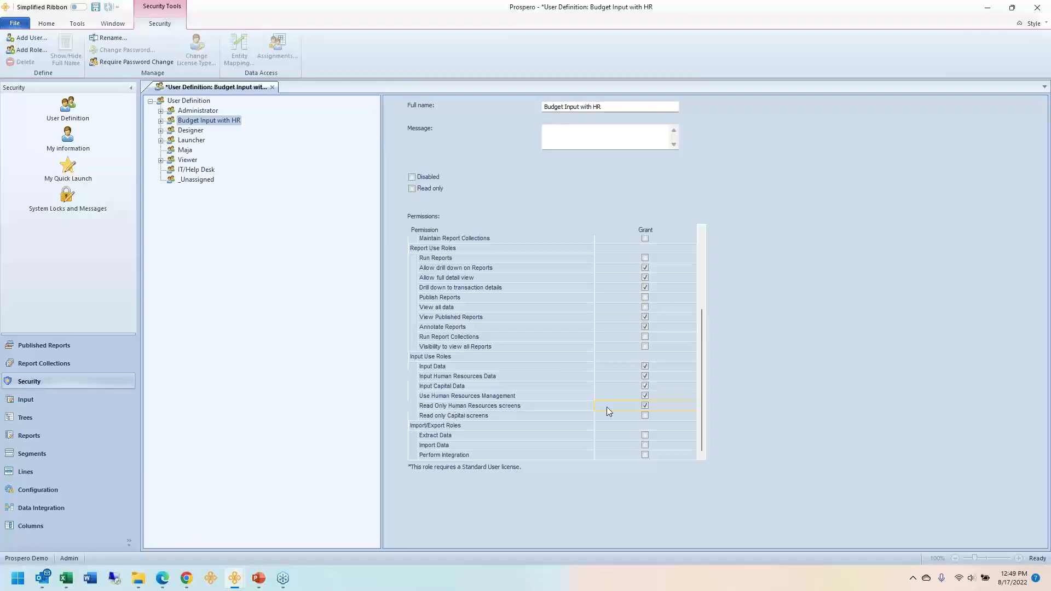
{"action": "left_click", "coordinate": [645, 408]}
Expand the Budget Input with HR, Designer and Launcher roles to list their users, and show the mgr1 user's permissions
{"action": "left_click", "coordinate": [160, 121]}
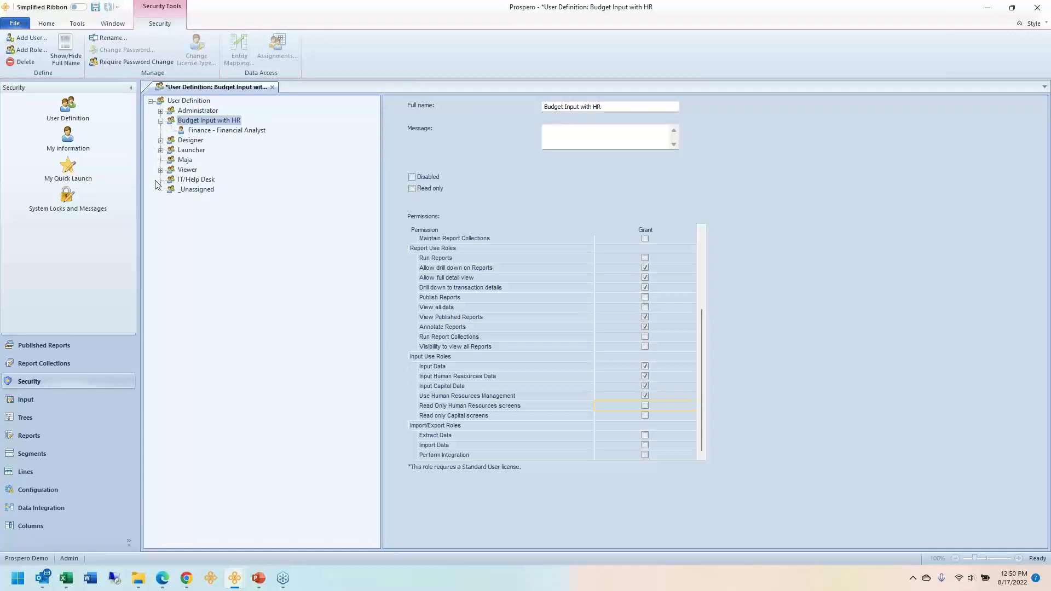
{"action": "left_click", "coordinate": [161, 141]}
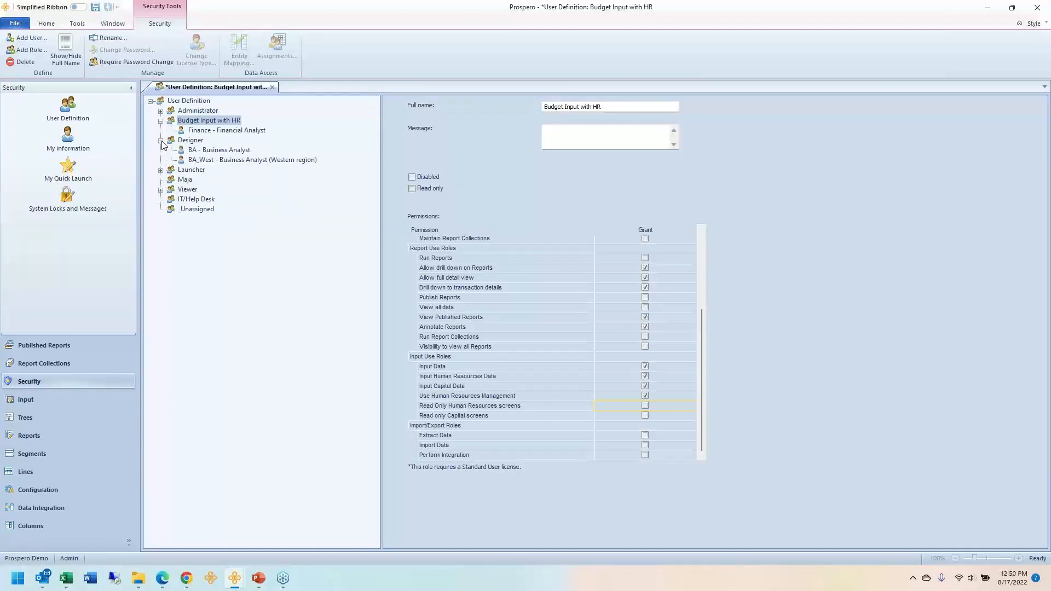
{"action": "left_click", "coordinate": [159, 171]}
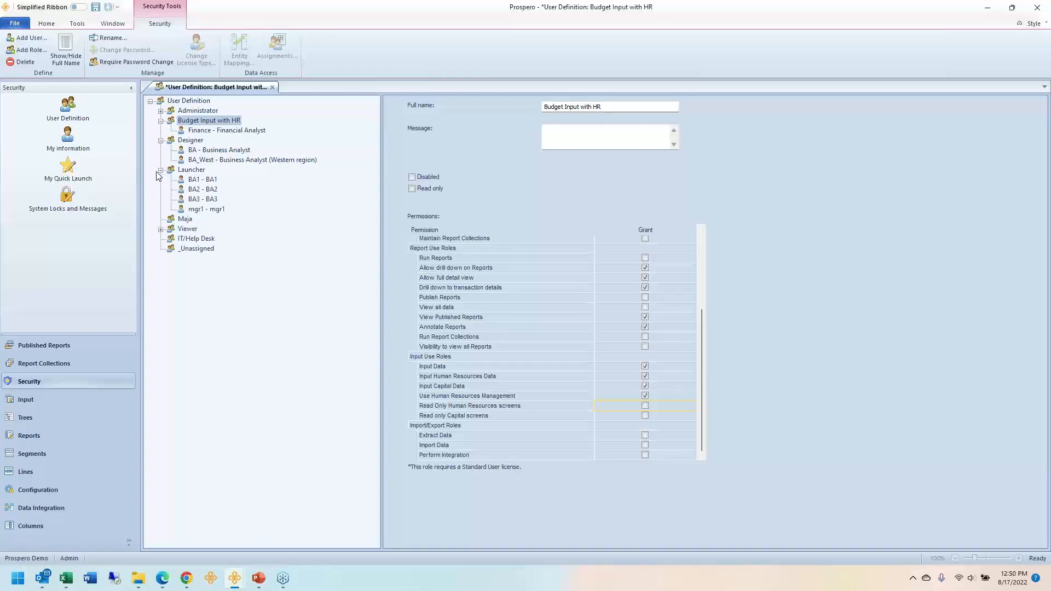
{"action": "left_click", "coordinate": [204, 209]}
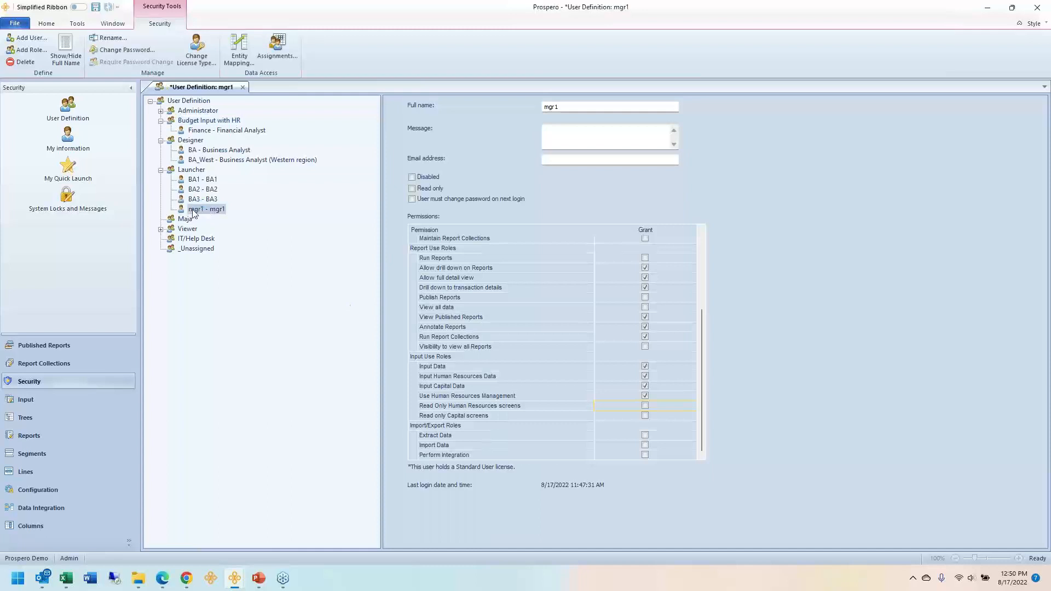
Open the mgr1 user's assignments and view the company choices for the first row, leaving the selection without applying a company
{"action": "left_click", "coordinate": [267, 63]}
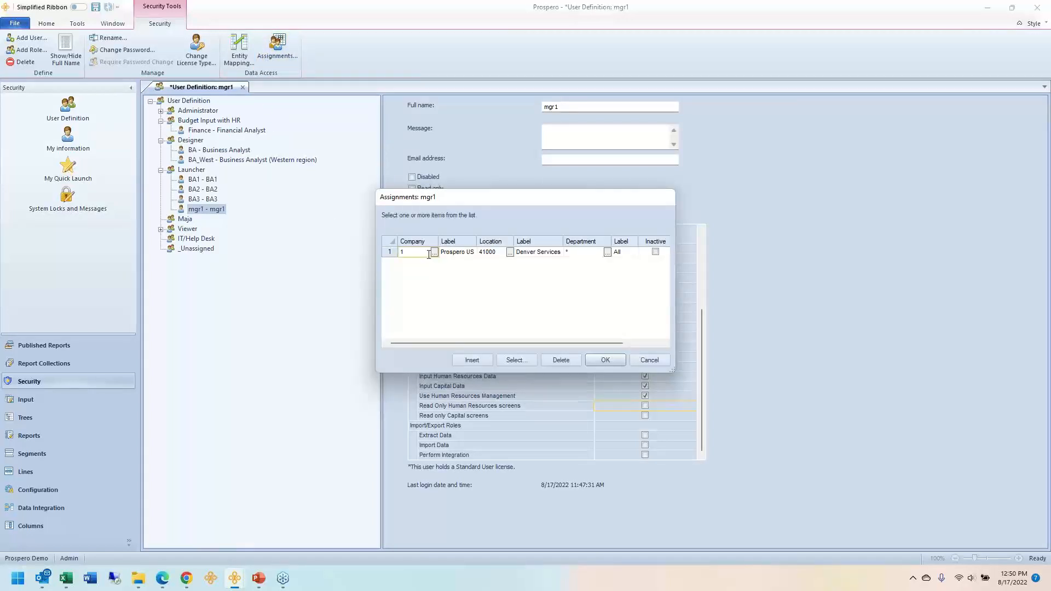
{"action": "left_click", "coordinate": [434, 252]}
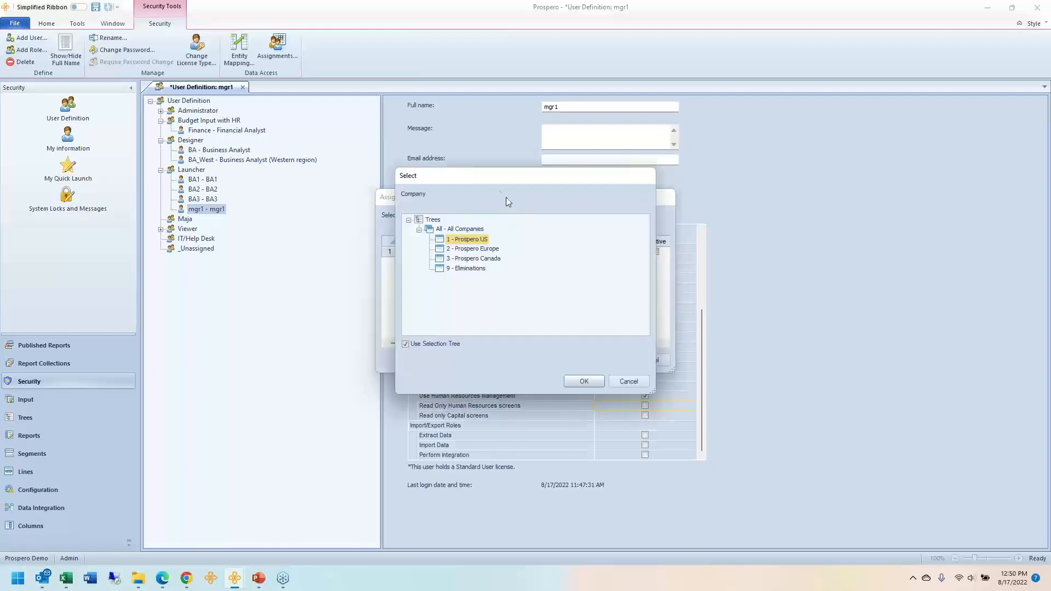
{"action": "left_click_drag", "start_coordinate": [494, 175], "coordinate": [468, 325]}
{"action": "left_click", "coordinate": [455, 379]}
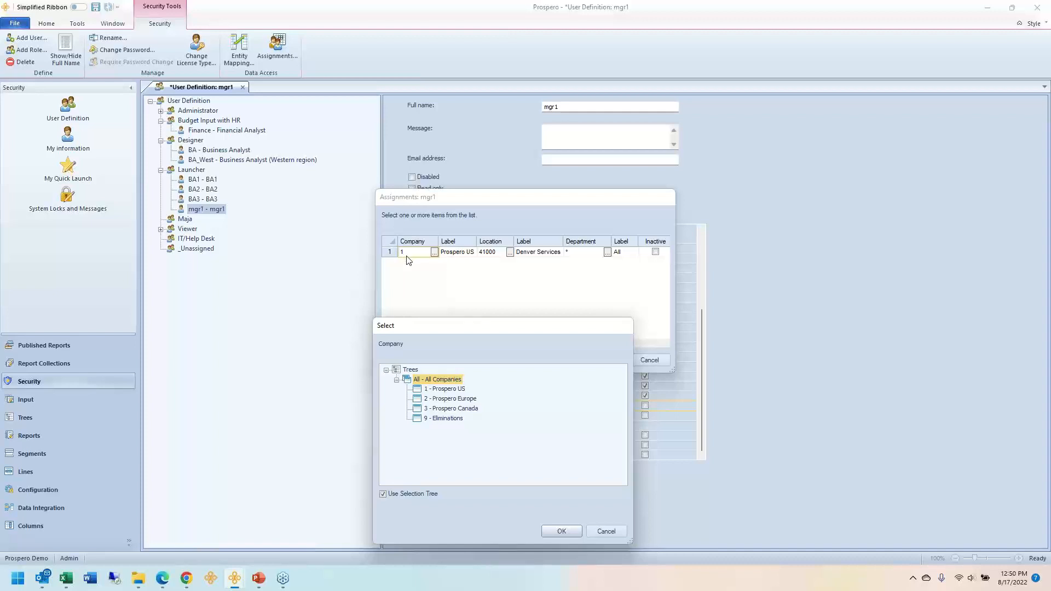
{"action": "left_click_drag", "start_coordinate": [438, 330], "coordinate": [421, 341]}
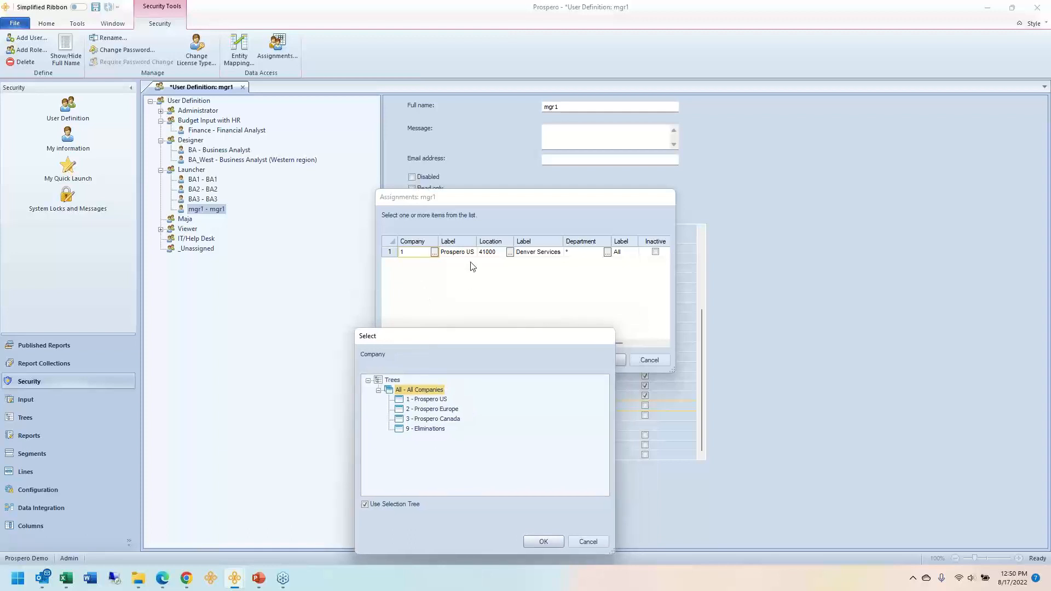
{"action": "left_click", "coordinate": [588, 542]}
Try inserting two assignment rows for mgr1, and view the second row's location choices both as a plain list and as selection trees
{"action": "left_click", "coordinate": [467, 361]}
{"action": "left_click", "coordinate": [468, 360]}
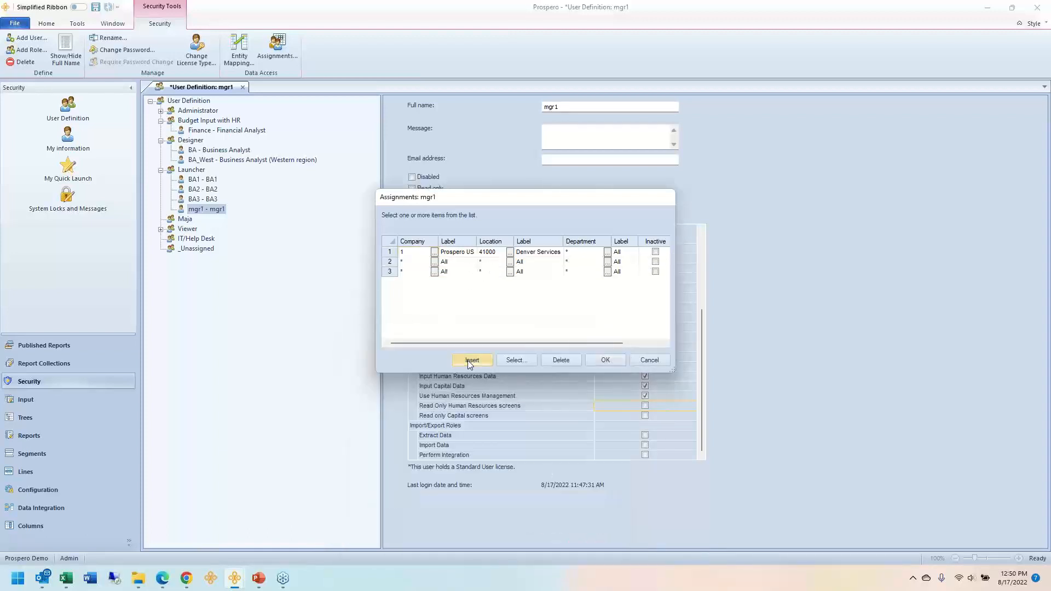
{"action": "left_click", "coordinate": [478, 255]}
{"action": "left_click", "coordinate": [510, 253]}
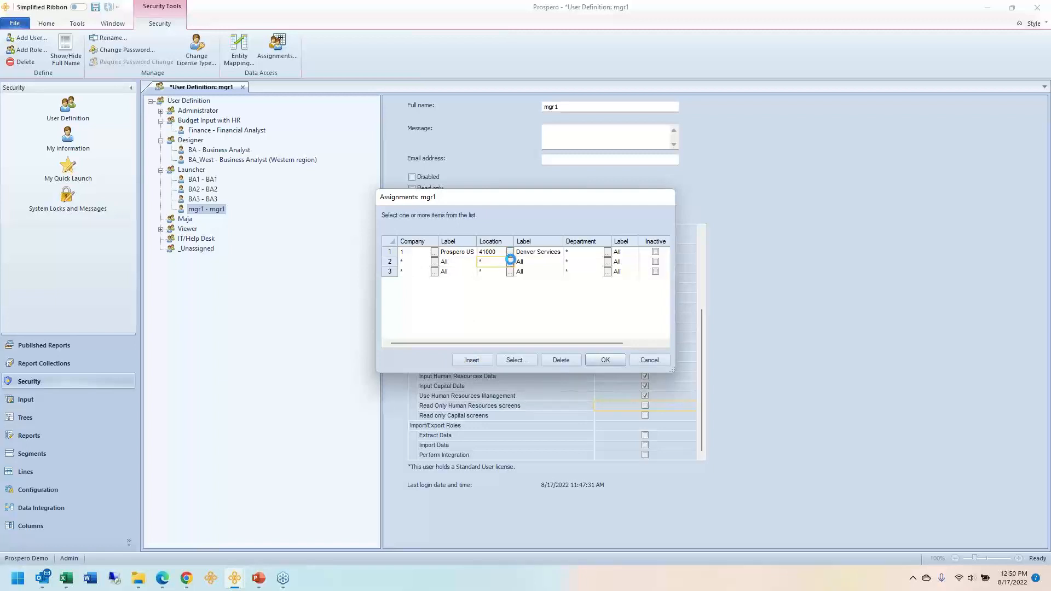
{"action": "left_click_drag", "start_coordinate": [520, 180], "coordinate": [498, 371]}
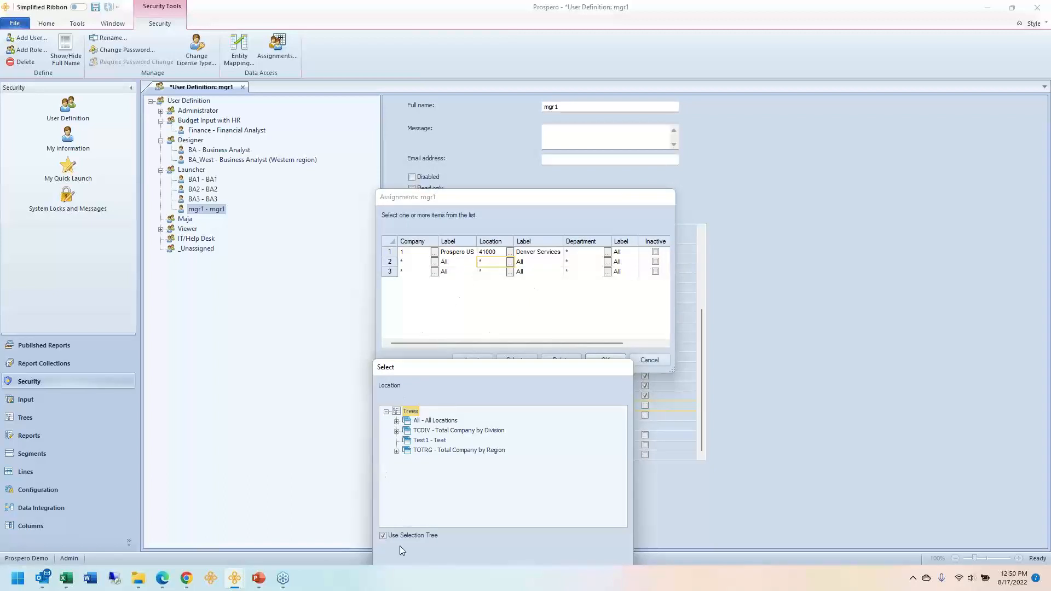
{"action": "left_click_drag", "start_coordinate": [490, 367], "coordinate": [628, 295]}
{"action": "left_click", "coordinate": [522, 464]}
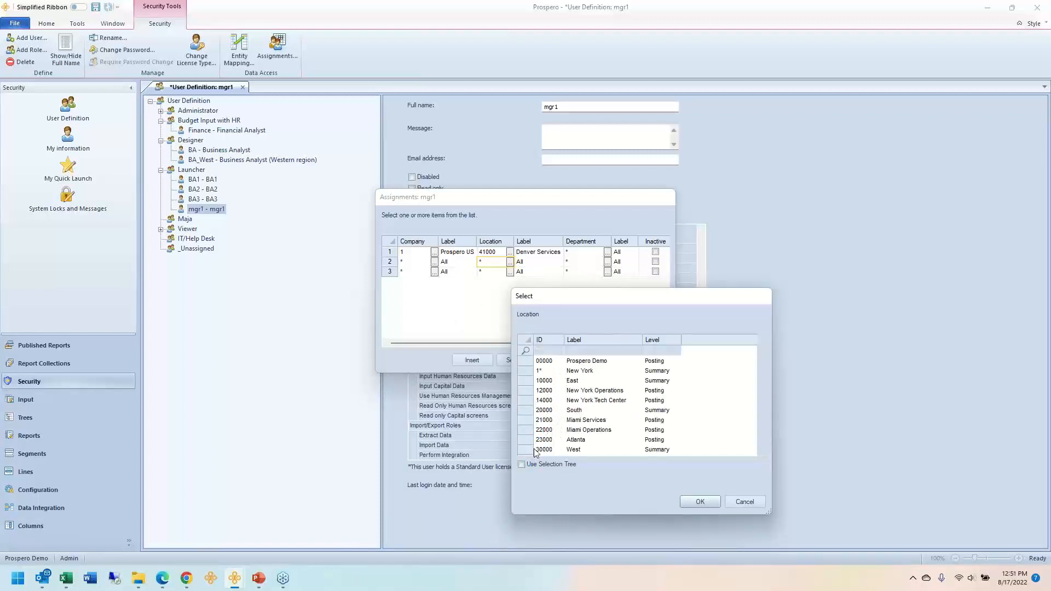
{"action": "left_click", "coordinate": [522, 464]}
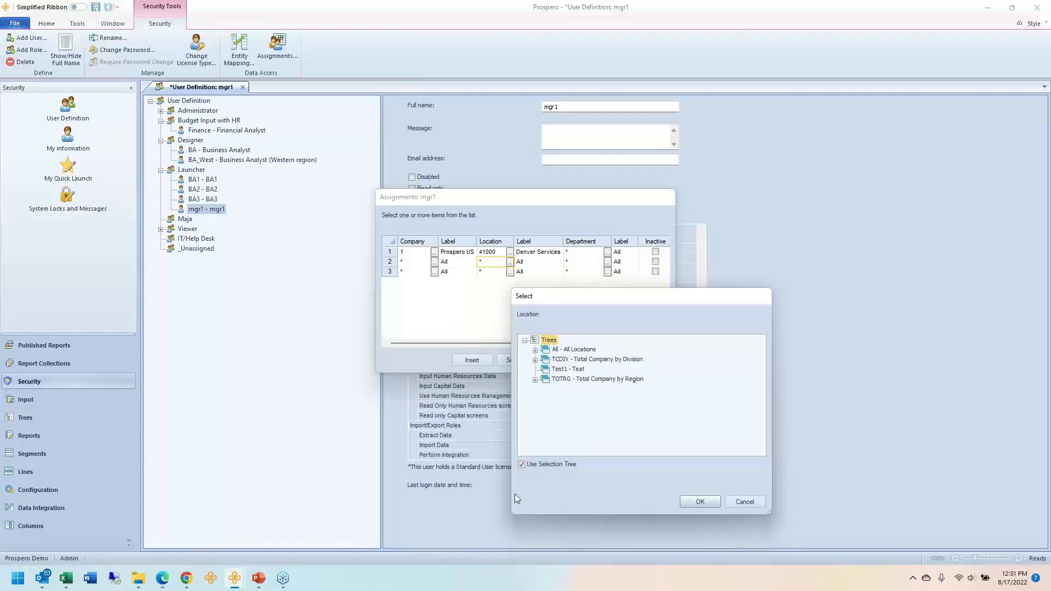
Try assigning location 40000 - Midwest from the Total Company by Region tree to the second row, and cancel the assignment changes
{"action": "left_click", "coordinate": [535, 380]}
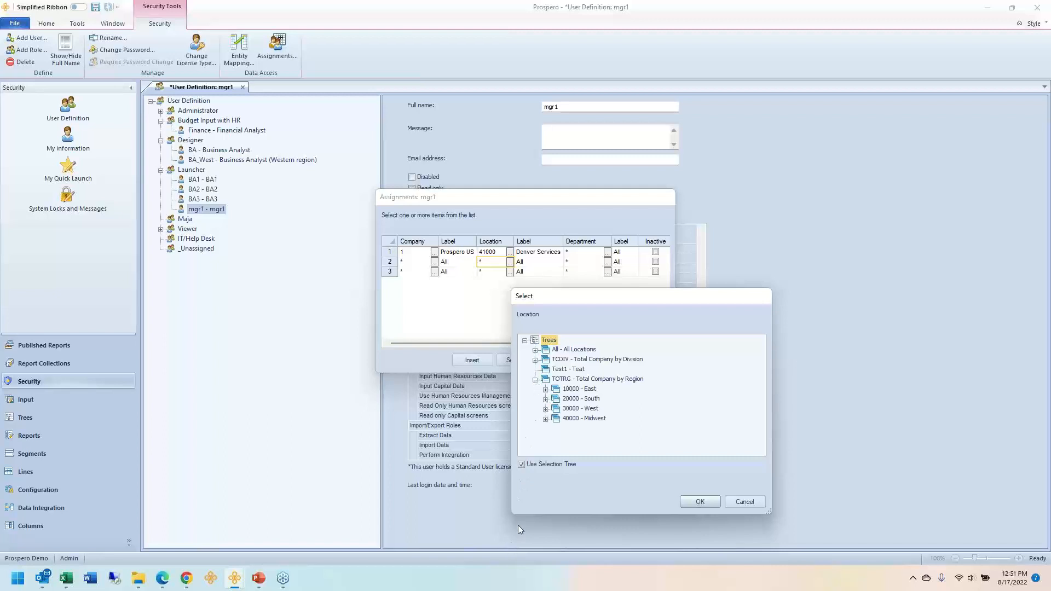
{"action": "left_click", "coordinate": [546, 420]}
{"action": "left_click", "coordinate": [596, 428]}
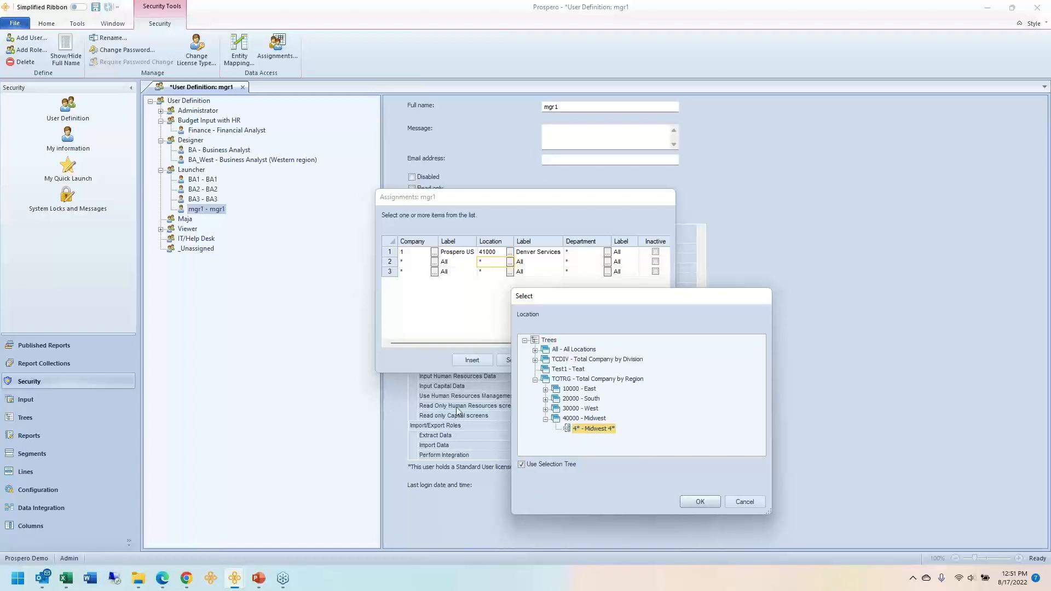
{"action": "left_click", "coordinate": [545, 410]}
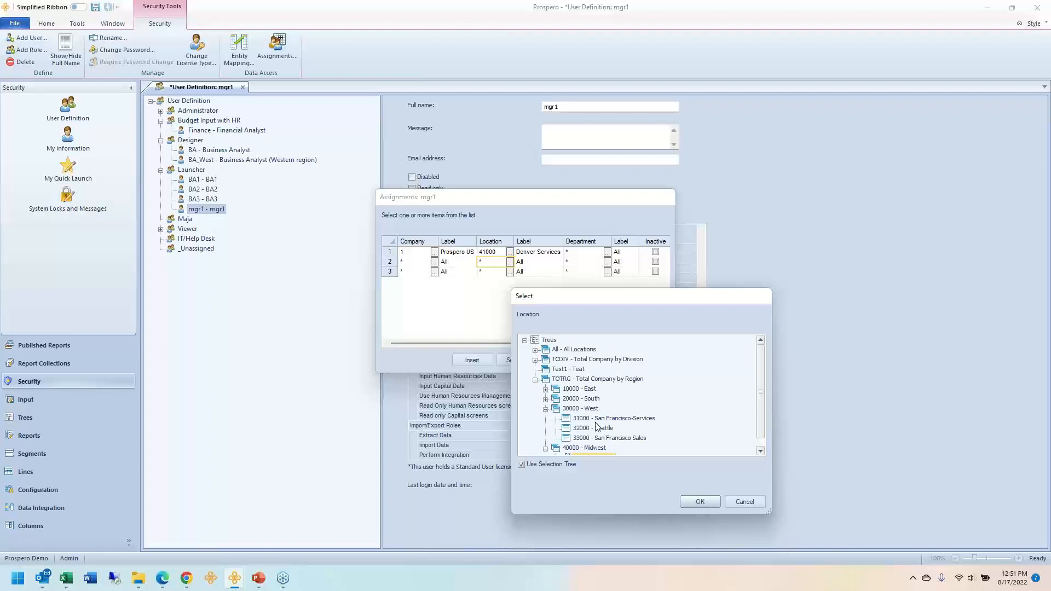
{"action": "left_click", "coordinate": [596, 419]}
{"action": "left_click", "coordinate": [593, 428]}
{"action": "left_click", "coordinate": [593, 439]}
{"action": "left_click_drag", "start_coordinate": [766, 516], "coordinate": [780, 558]}
{"action": "left_click", "coordinate": [598, 449]}
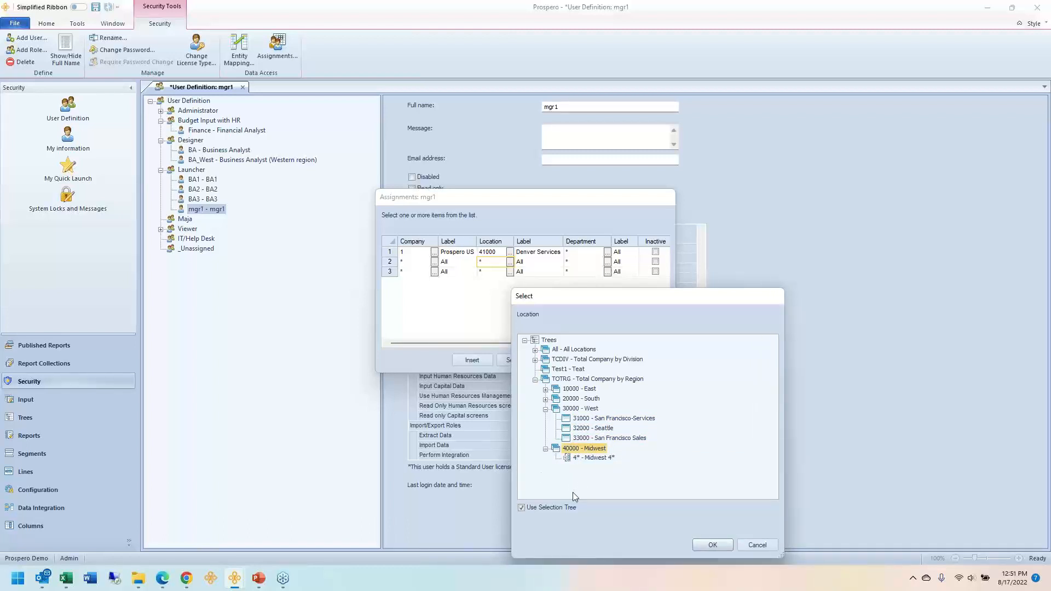
{"action": "left_click", "coordinate": [713, 545]}
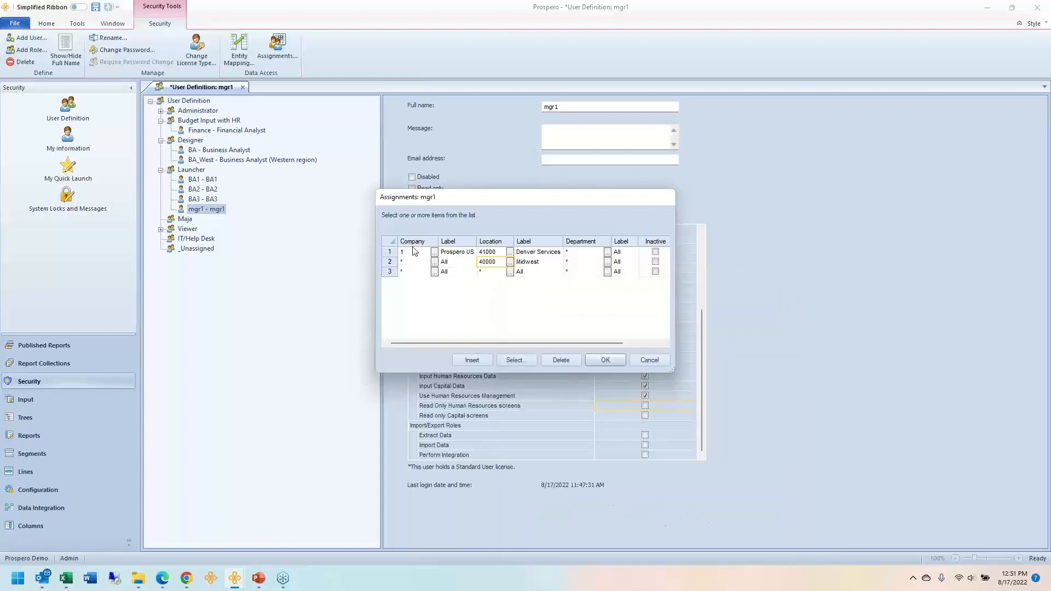
{"action": "left_click", "coordinate": [391, 261]}
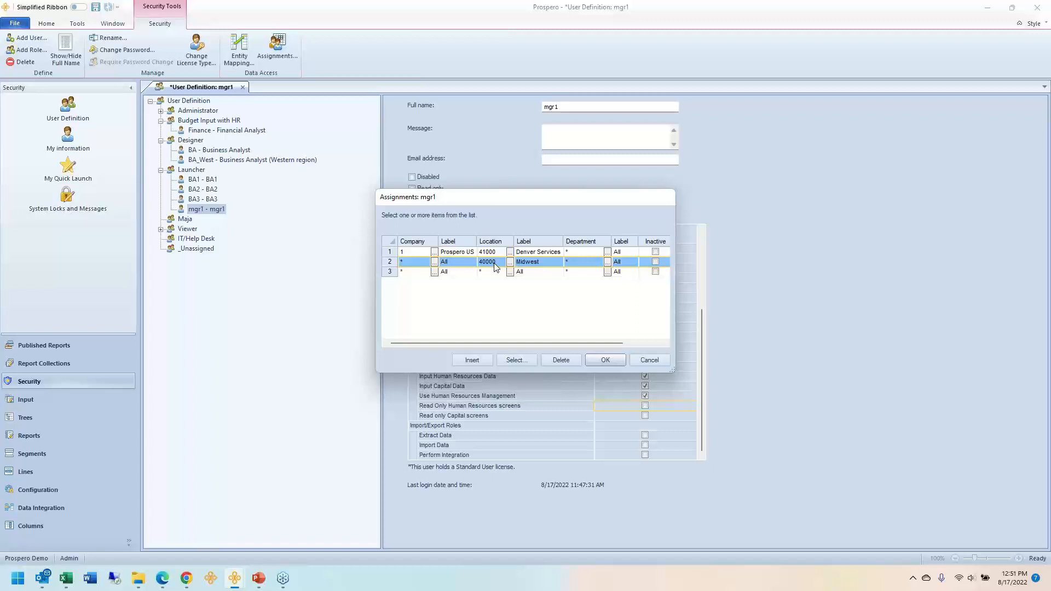
{"action": "left_click", "coordinate": [645, 360]}
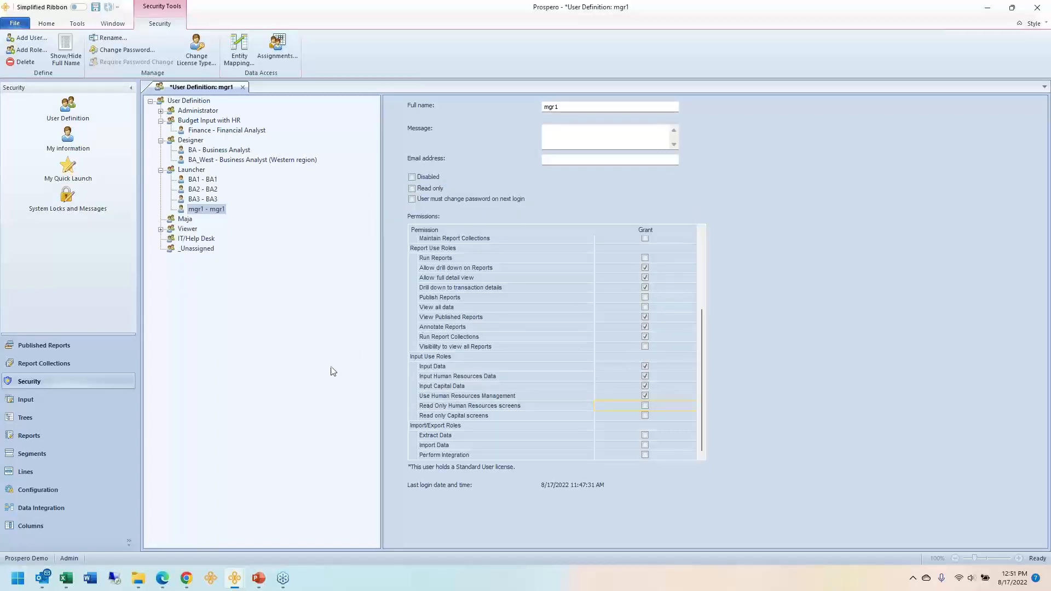
Switch to the mgr1 session to view its Quick Launch page, and return to the Admin session's user definitions
{"action": "mouse_move", "coordinate": [235, 577]}
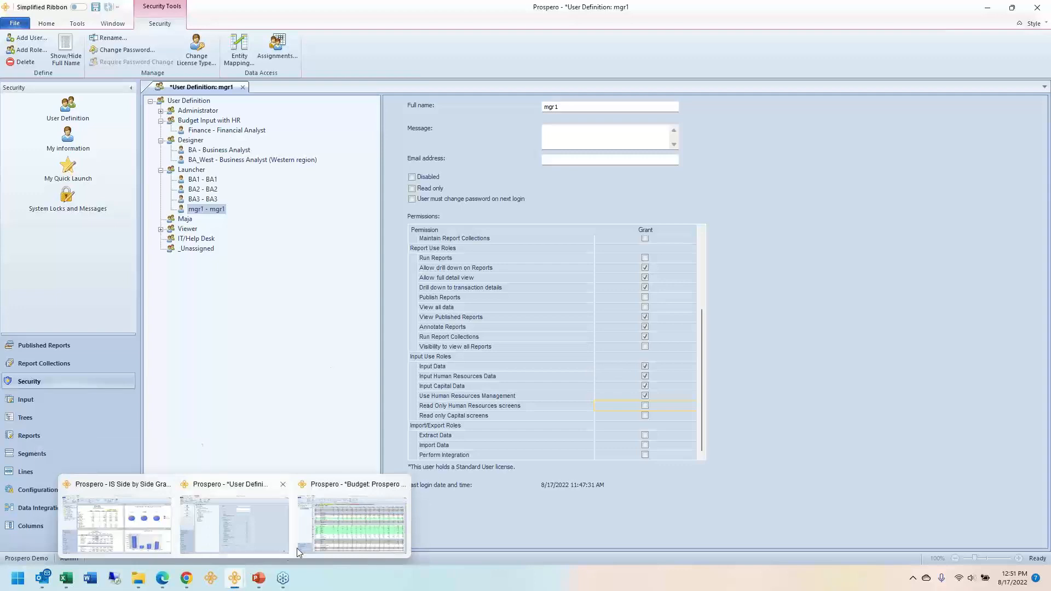
{"action": "left_click", "coordinate": [327, 531]}
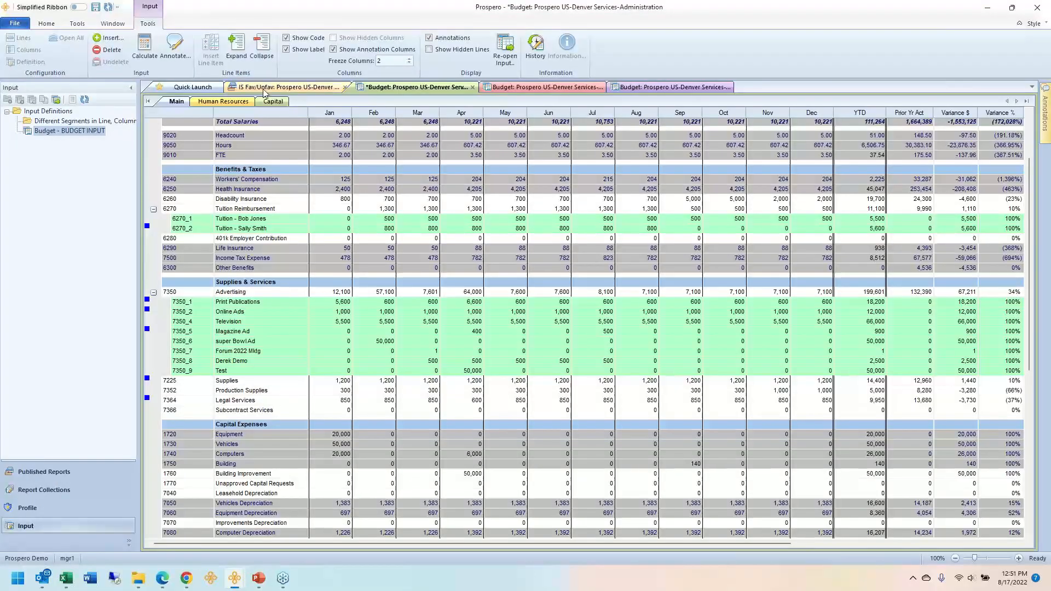
{"action": "left_click", "coordinate": [207, 87]}
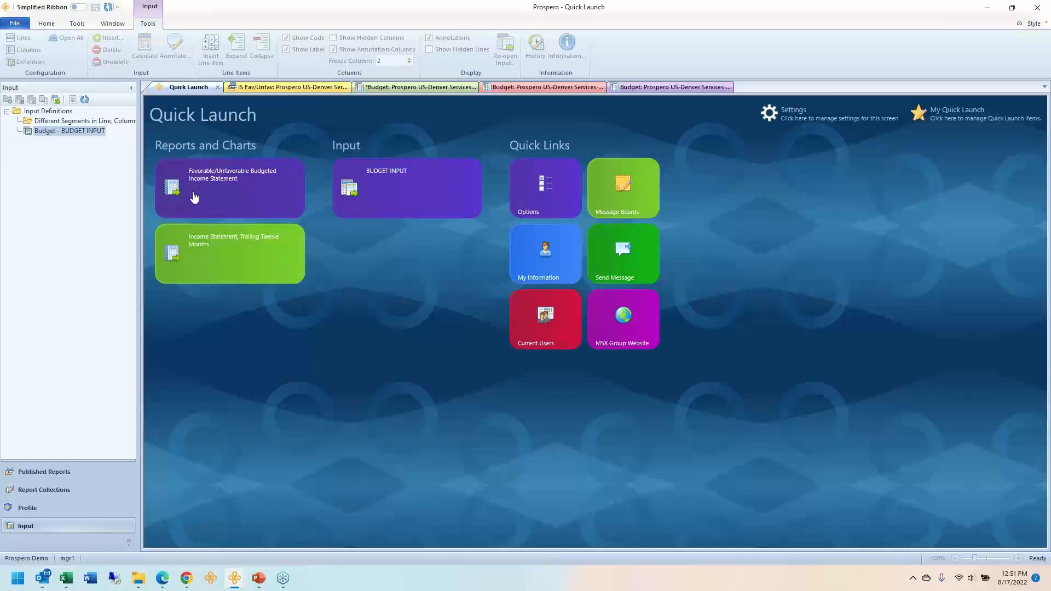
{"action": "mouse_move", "coordinate": [234, 578]}
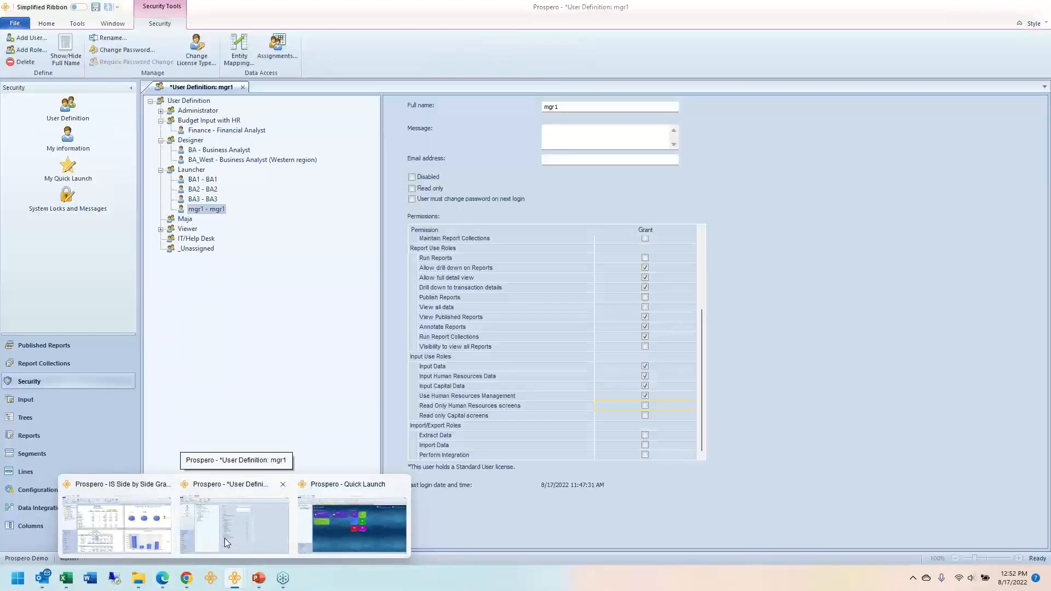
{"action": "left_click", "coordinate": [226, 539]}
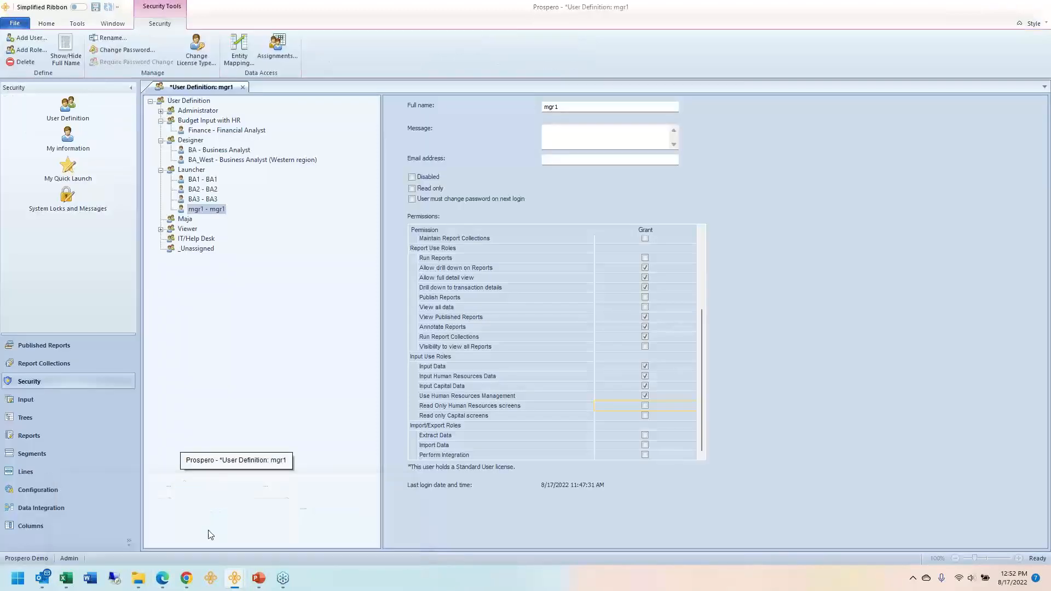
Open the IS Fav/Unfav report definition from the Income Statements reports
{"action": "left_click", "coordinate": [32, 435]}
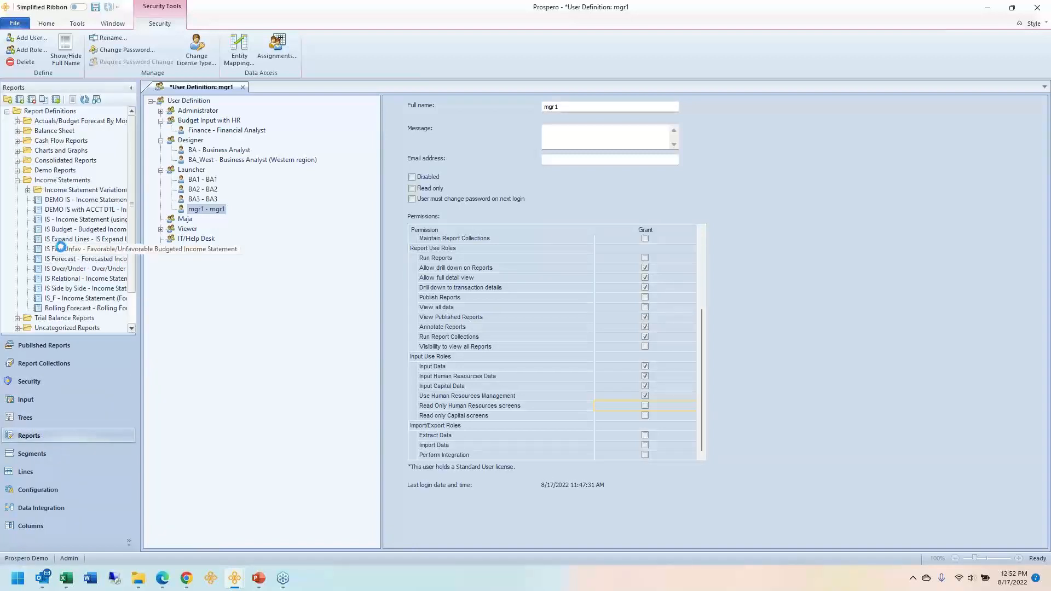
{"action": "double_click", "coordinate": [60, 247]}
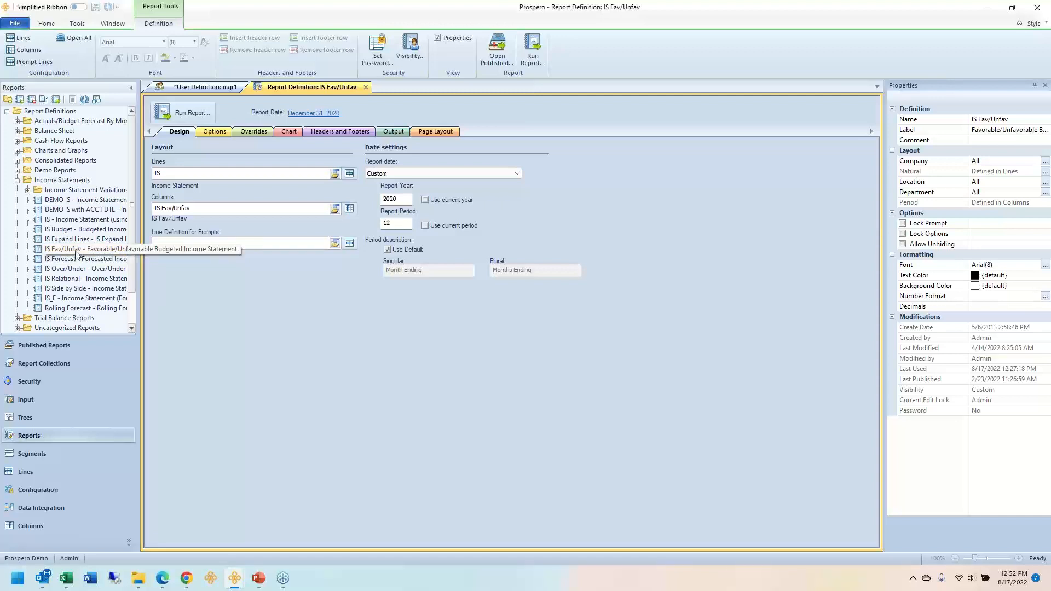
{"action": "left_click", "coordinate": [76, 253]}
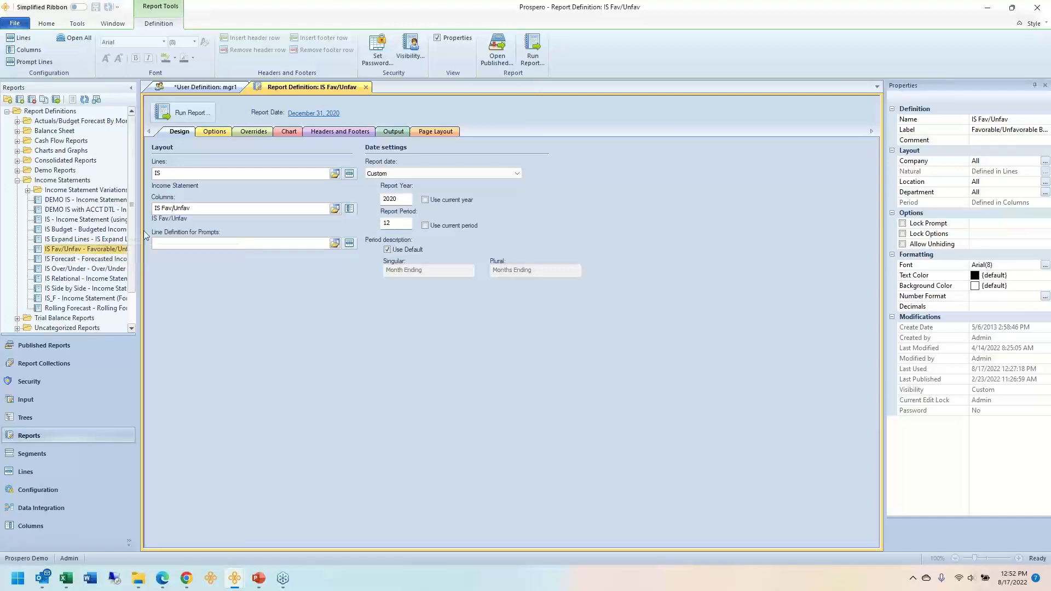
Turn off viewing by all users in the report's visibility settings, browse the roles and users available for permissions, and accept the settings
{"action": "left_click", "coordinate": [412, 58]}
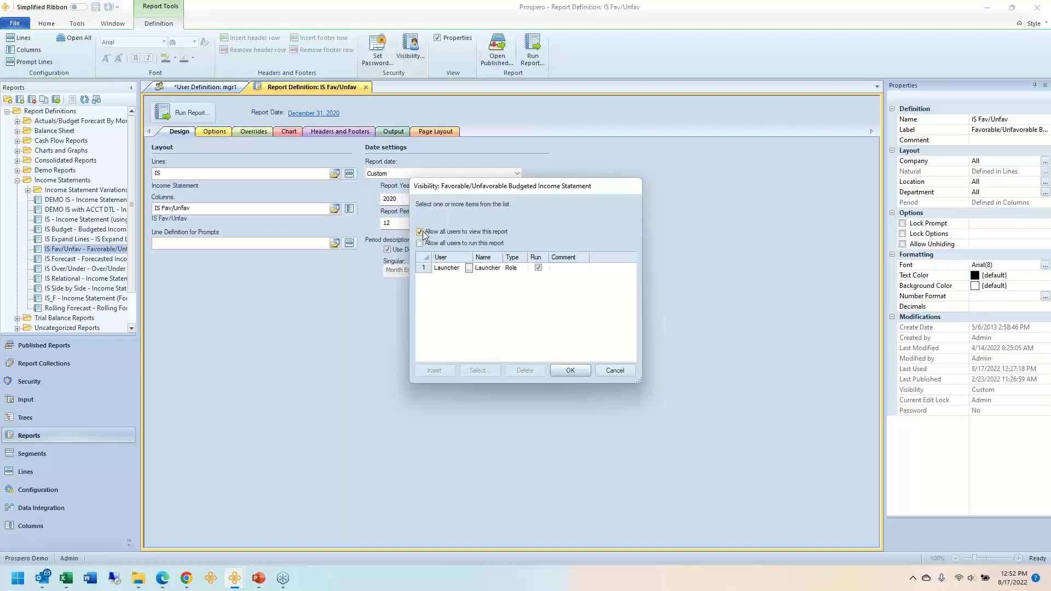
{"action": "left_click", "coordinate": [421, 232]}
{"action": "left_click", "coordinate": [469, 267]}
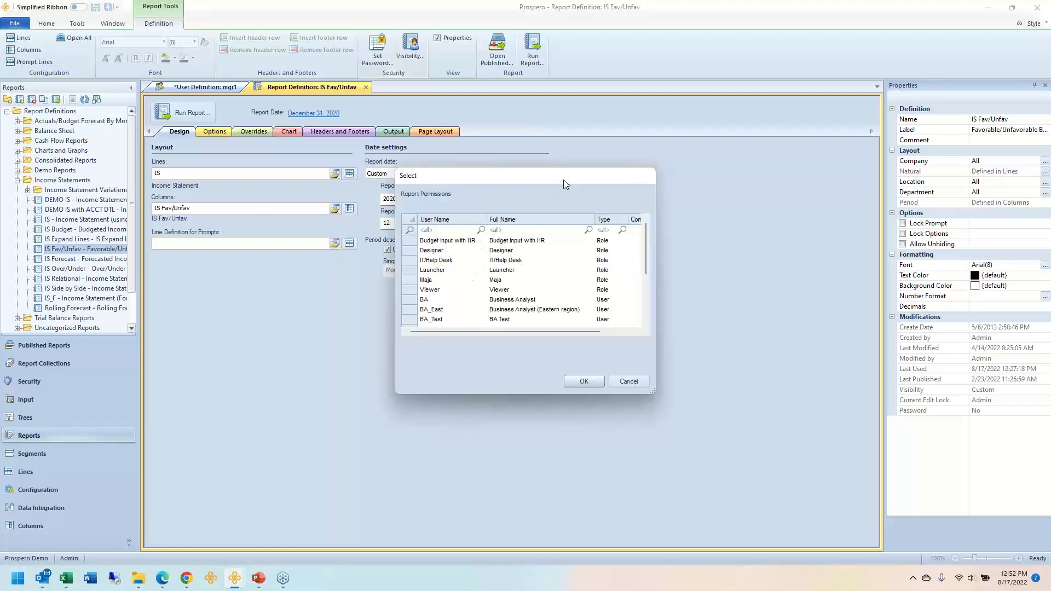
{"action": "left_click_drag", "start_coordinate": [563, 179], "coordinate": [545, 317]}
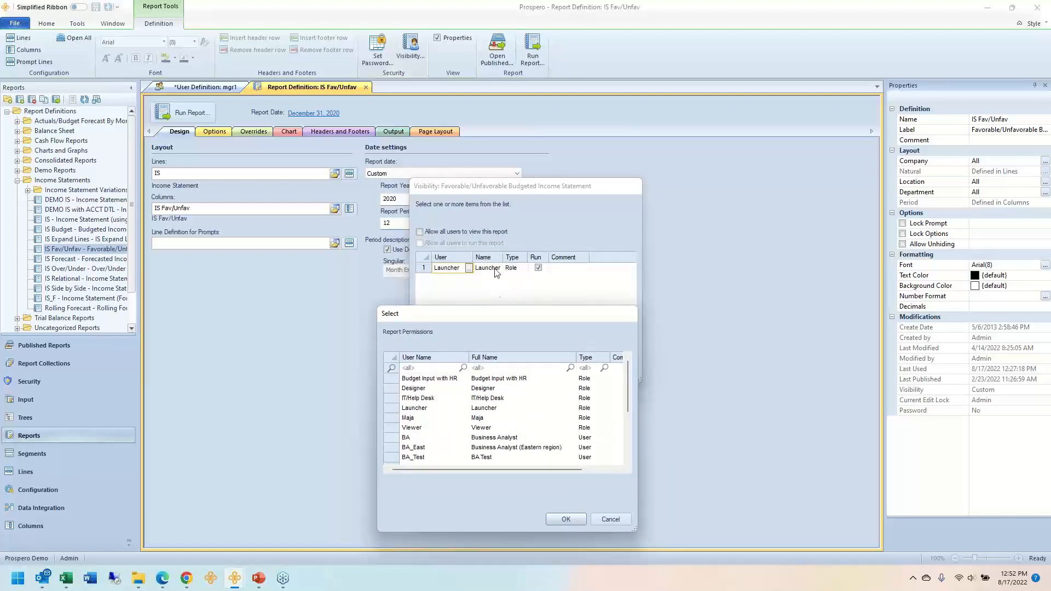
{"action": "left_click", "coordinate": [584, 380]}
{"action": "left_click", "coordinate": [587, 389]}
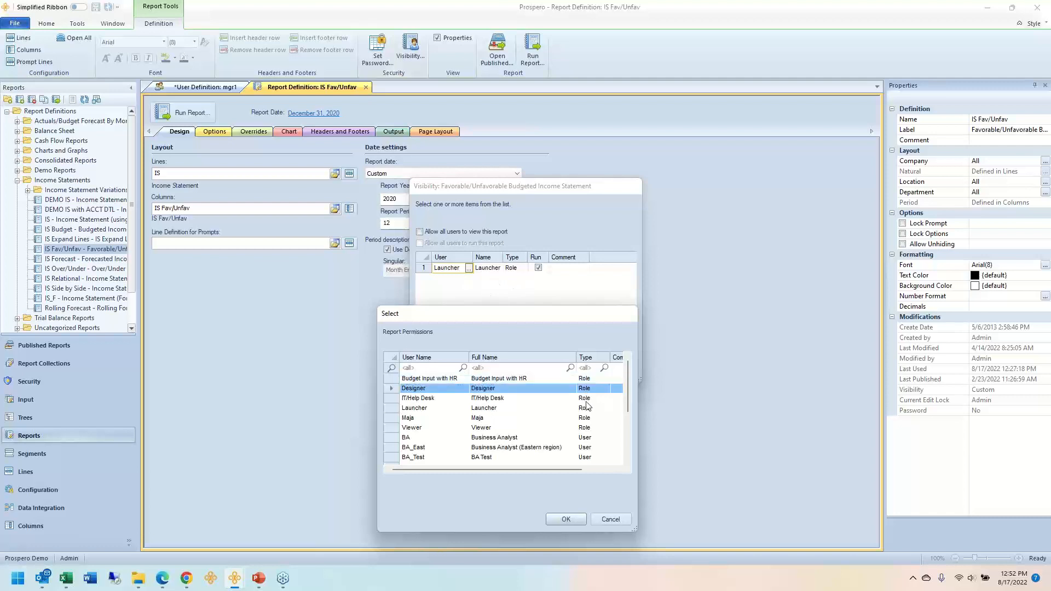
{"action": "left_click", "coordinate": [585, 448]}
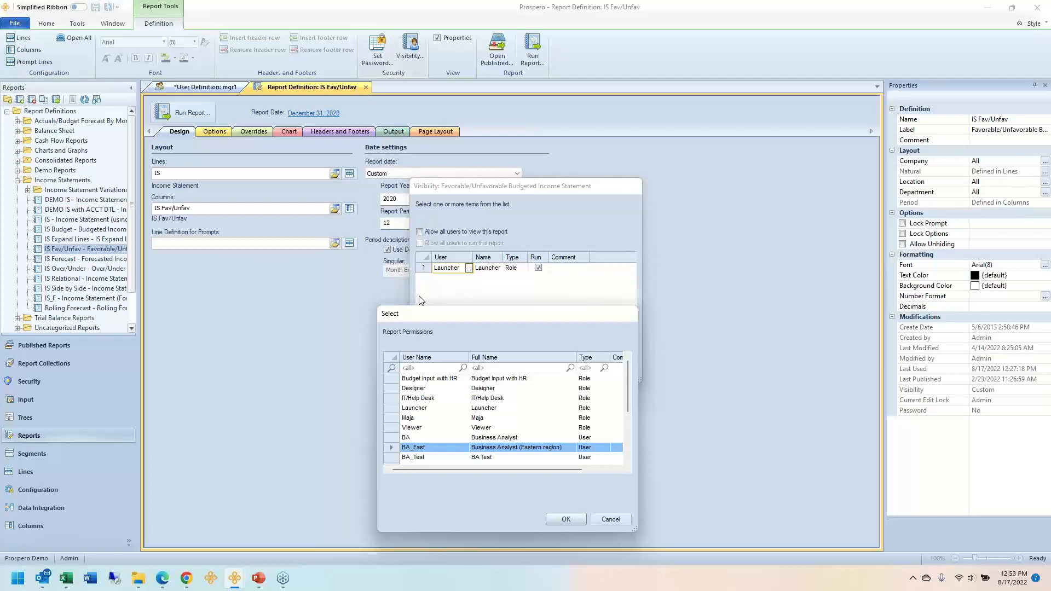
{"action": "left_click", "coordinate": [615, 518]}
{"action": "left_click", "coordinate": [570, 371]}
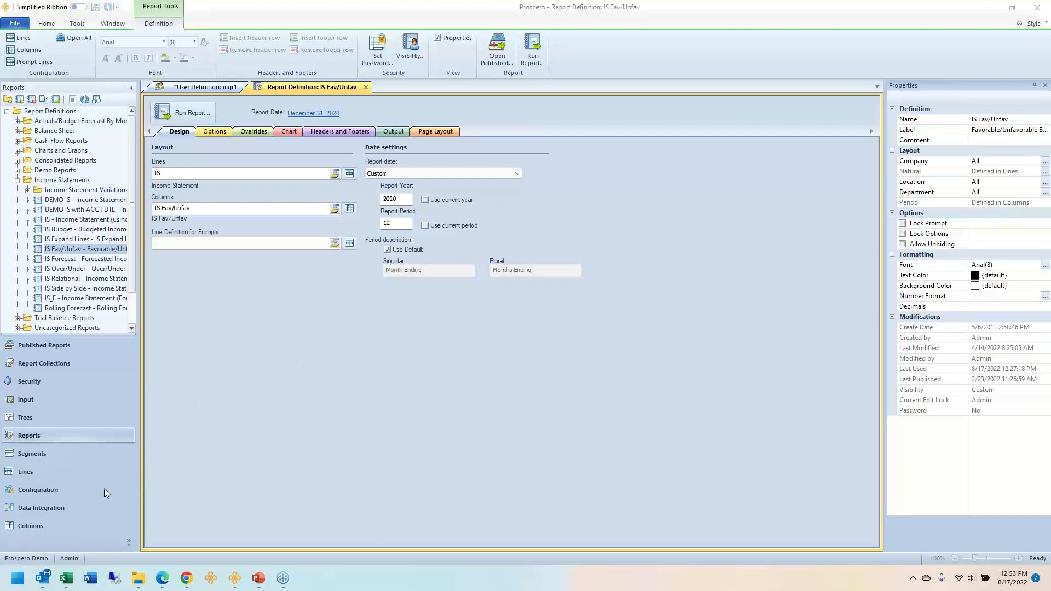
Switch to the PowerPoint presentation and show the closing thank-you slide on questions, answers and next steps
{"action": "mouse_move", "coordinate": [230, 583]}
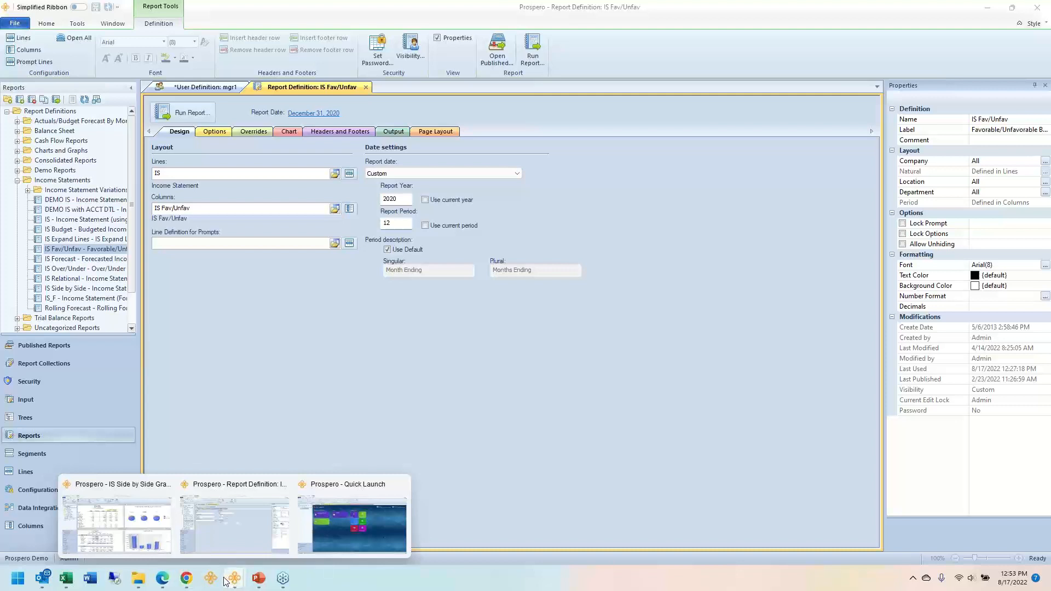
{"action": "left_click", "coordinate": [254, 579]}
{"action": "mouse_move", "coordinate": [234, 577]}
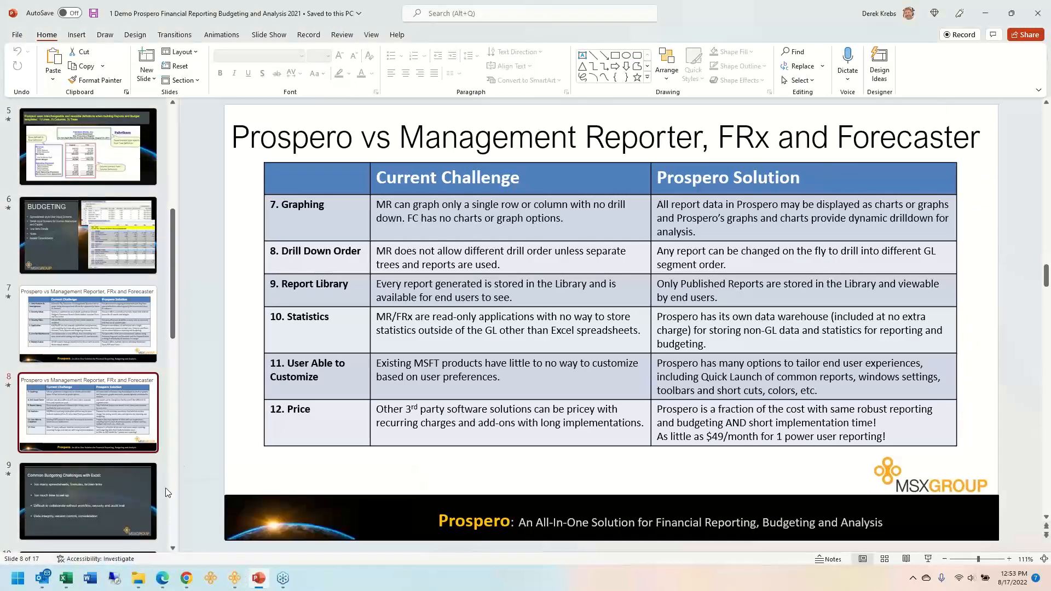
{"action": "scroll", "coordinate": [170, 506], "scroll_direction": "down", "scroll_amount": 5}
{"action": "scroll", "coordinate": [165, 506], "scroll_direction": "down", "scroll_amount": 3}
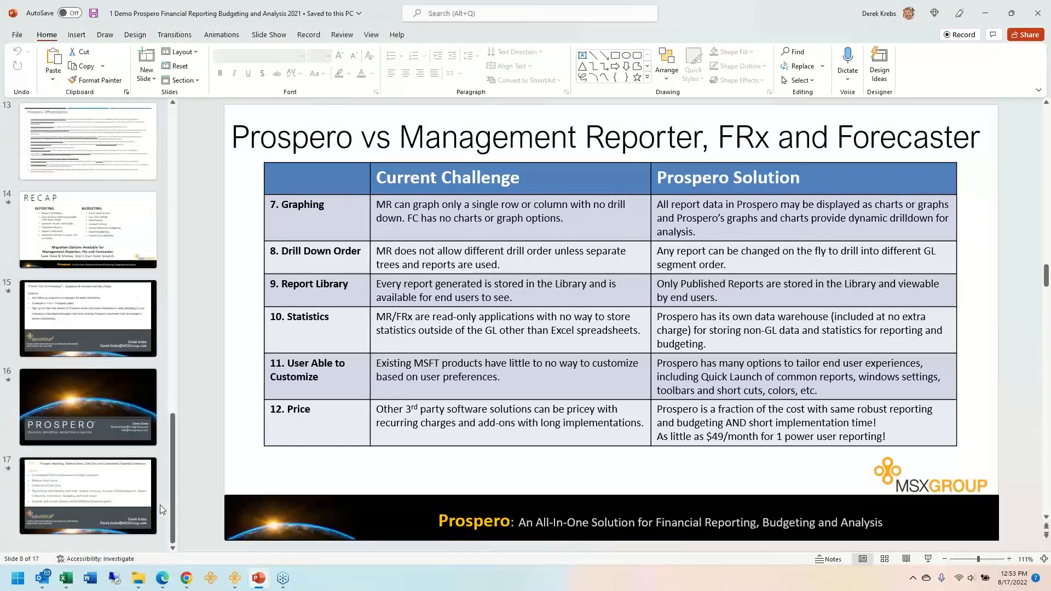
{"action": "left_click", "coordinate": [149, 498]}
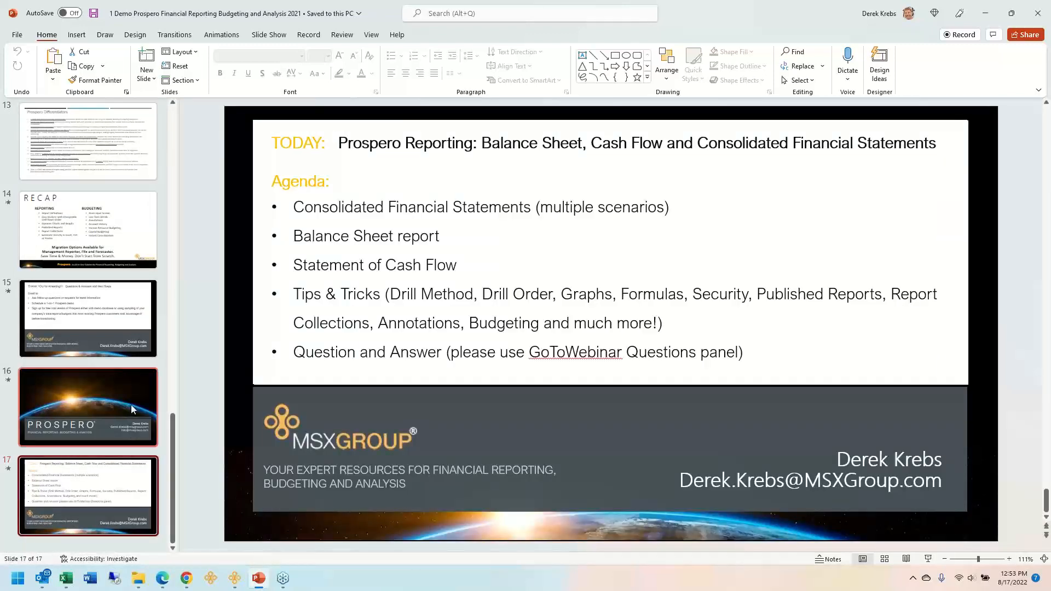
{"action": "left_click", "coordinate": [87, 331]}
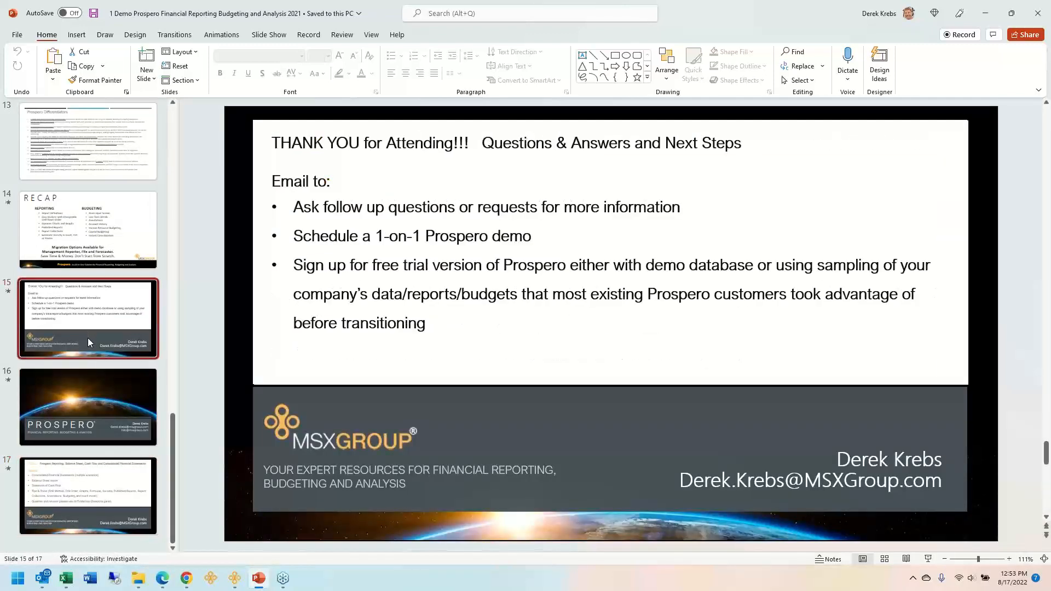